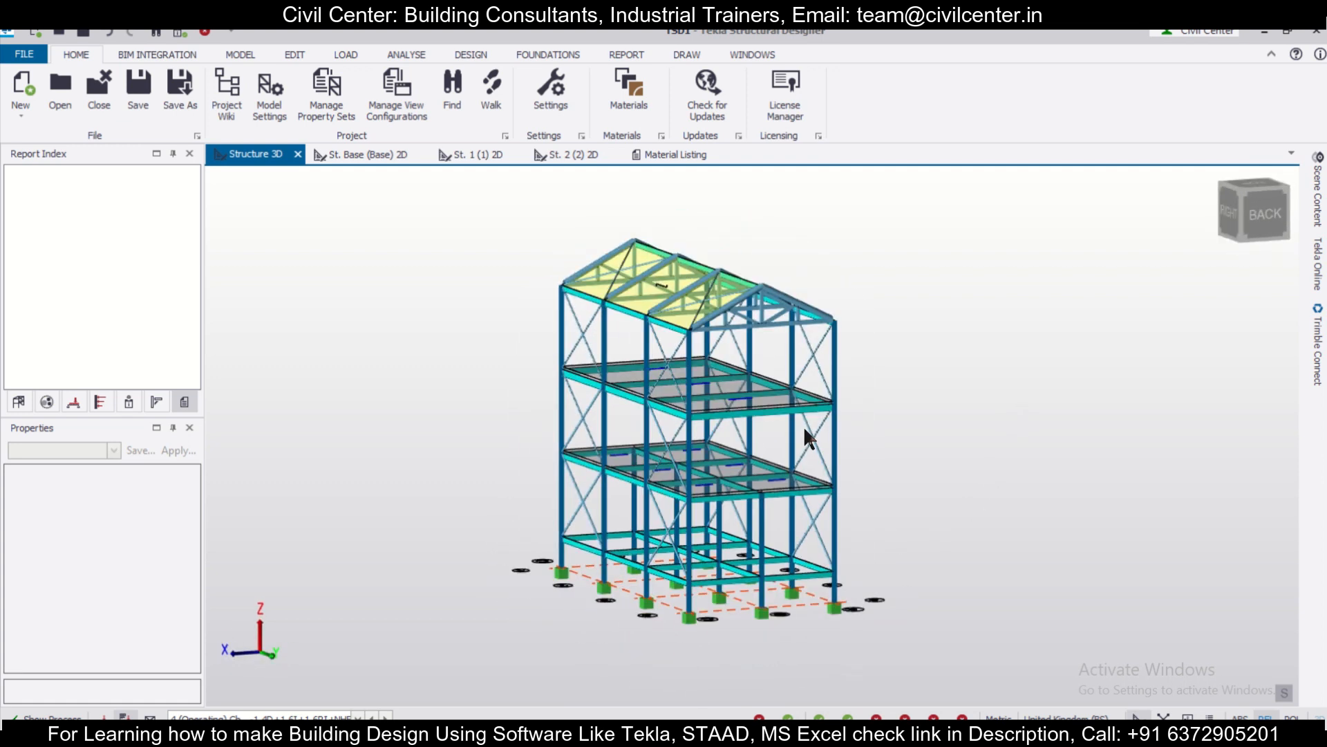
scroll(462, 440, "down", 1)
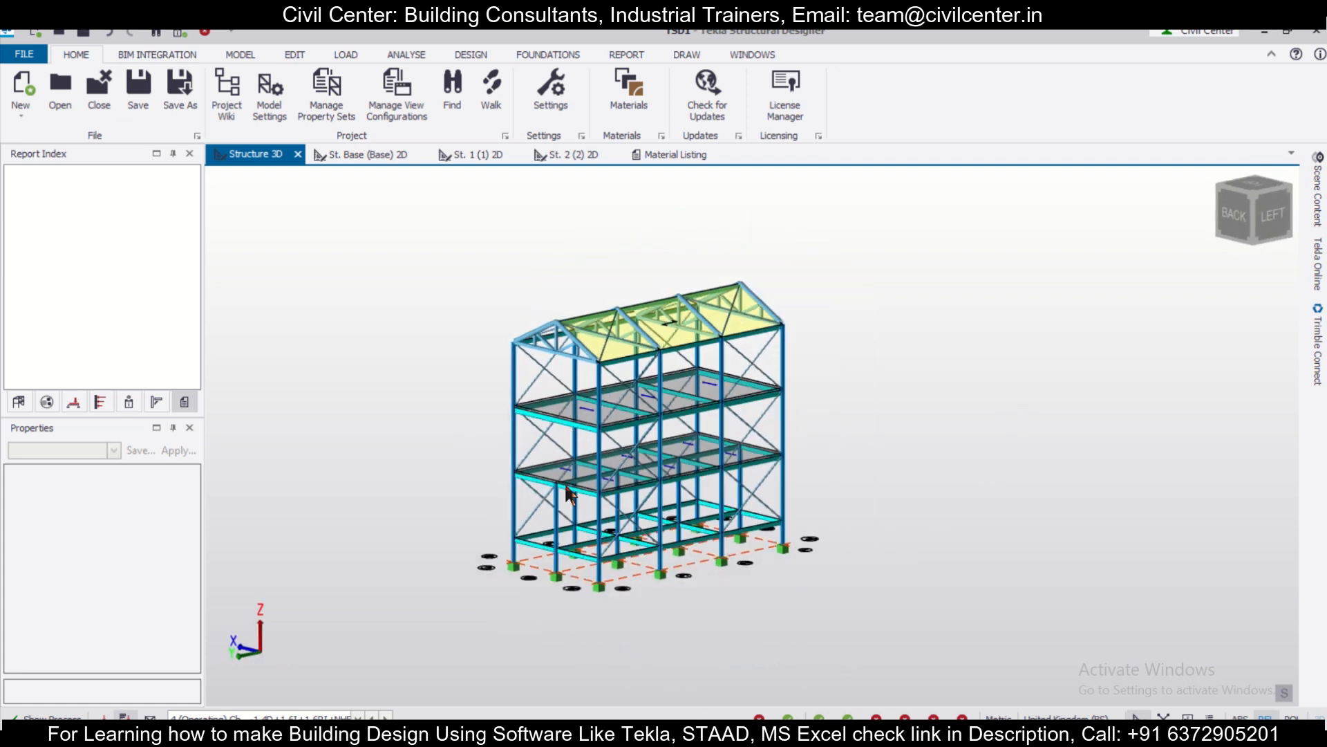
scroll(559, 489, "up", 2)
right_click_drag(426, 473, 427, 506)
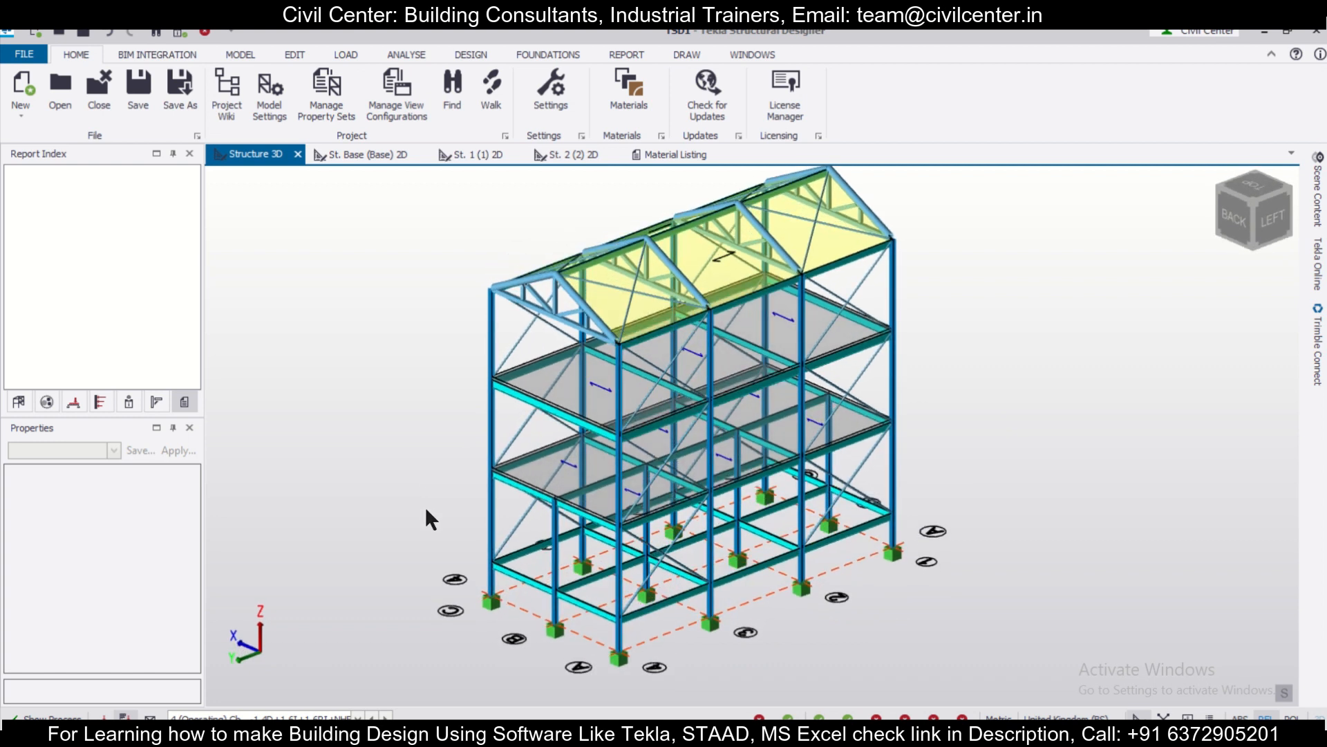
scroll(428, 512, "down", 1)
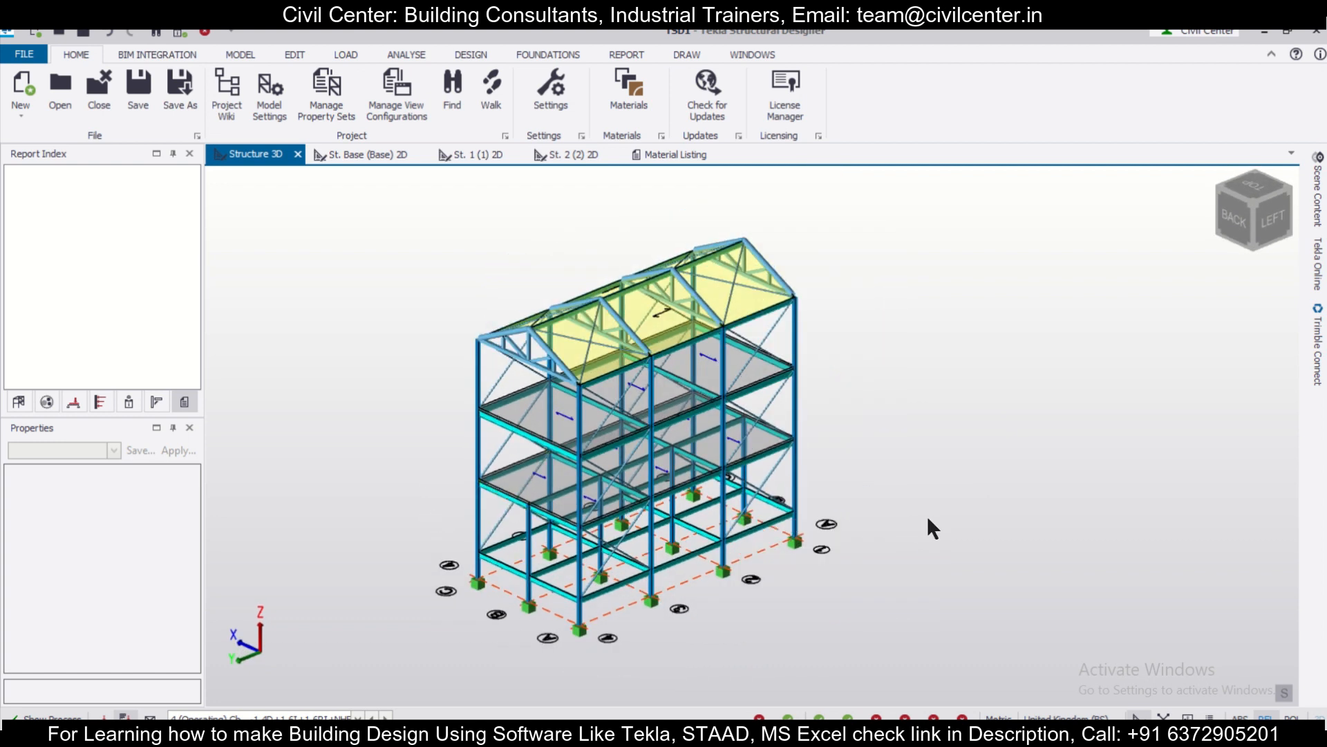
scroll(938, 513, "up", 1)
right_click_drag(938, 513, 936, 488)
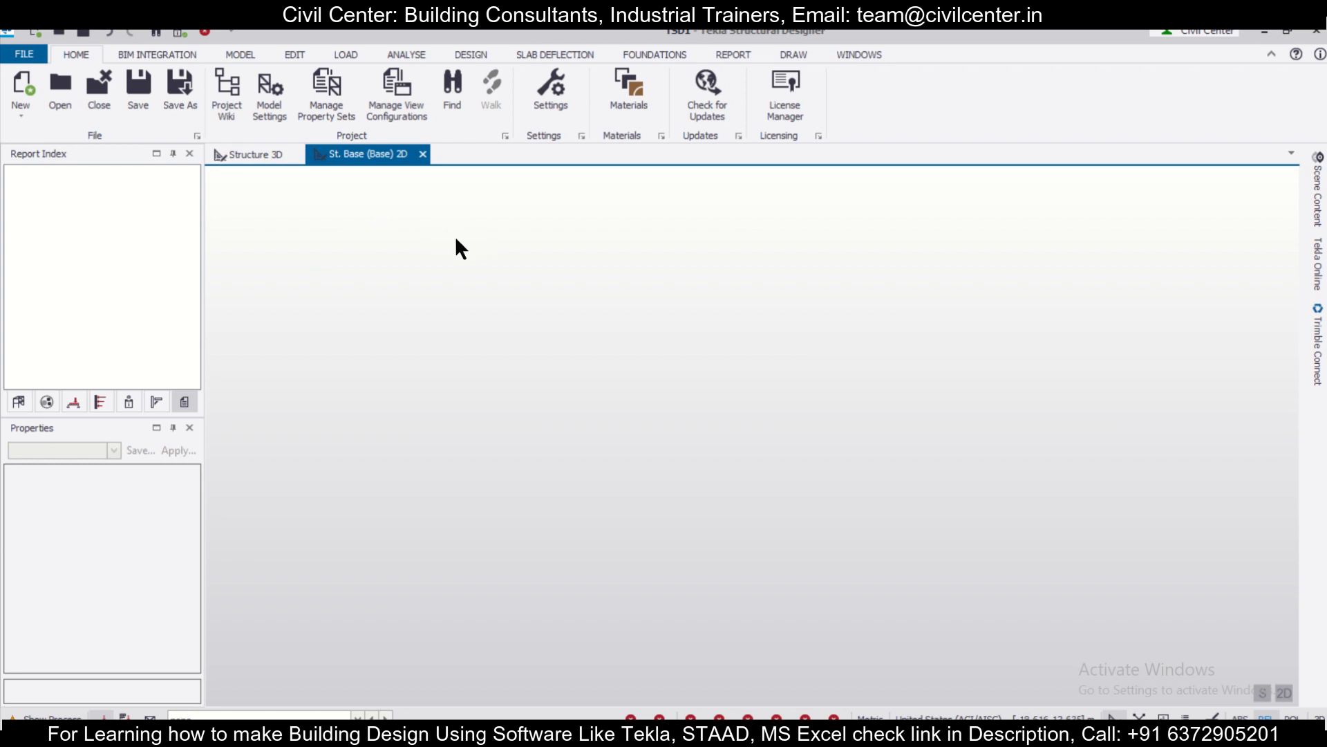
Open the construction levels and insert a level below Base at -1.2 m
left_click(233, 57)
left_click(161, 79)
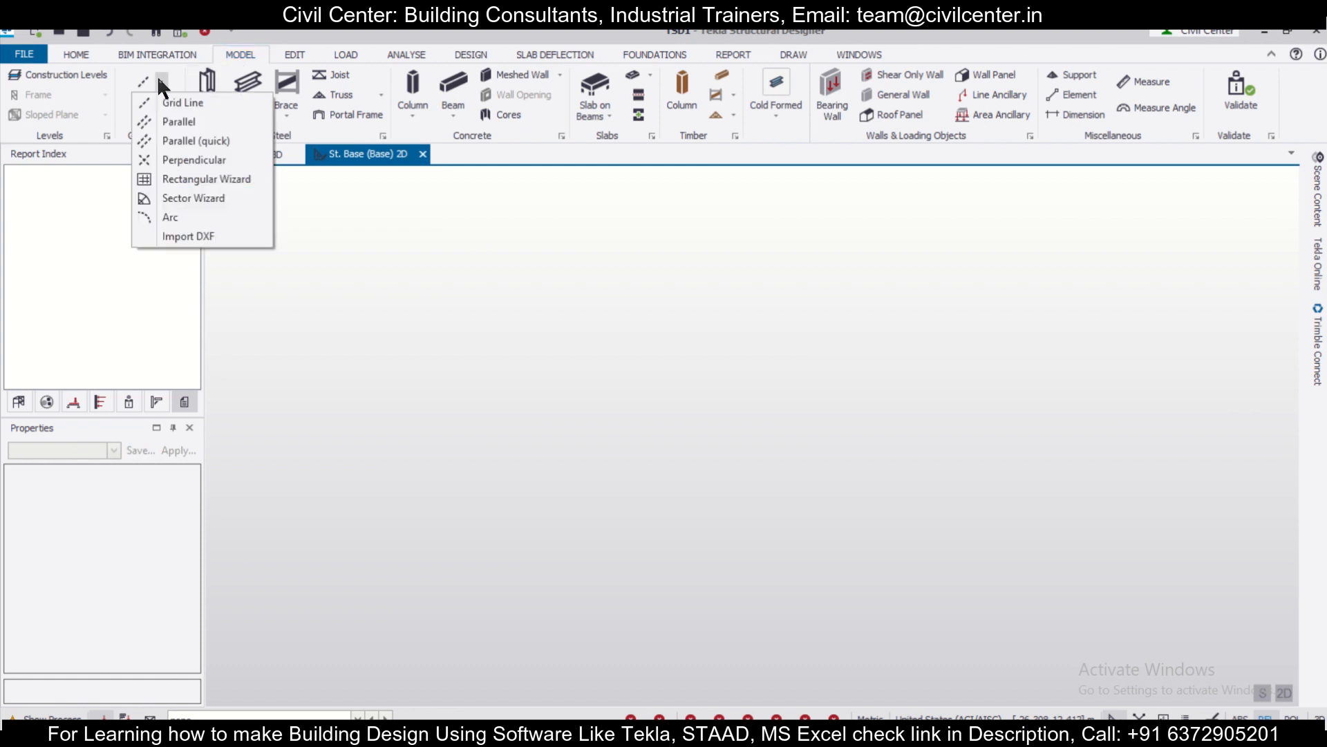
left_click(160, 80)
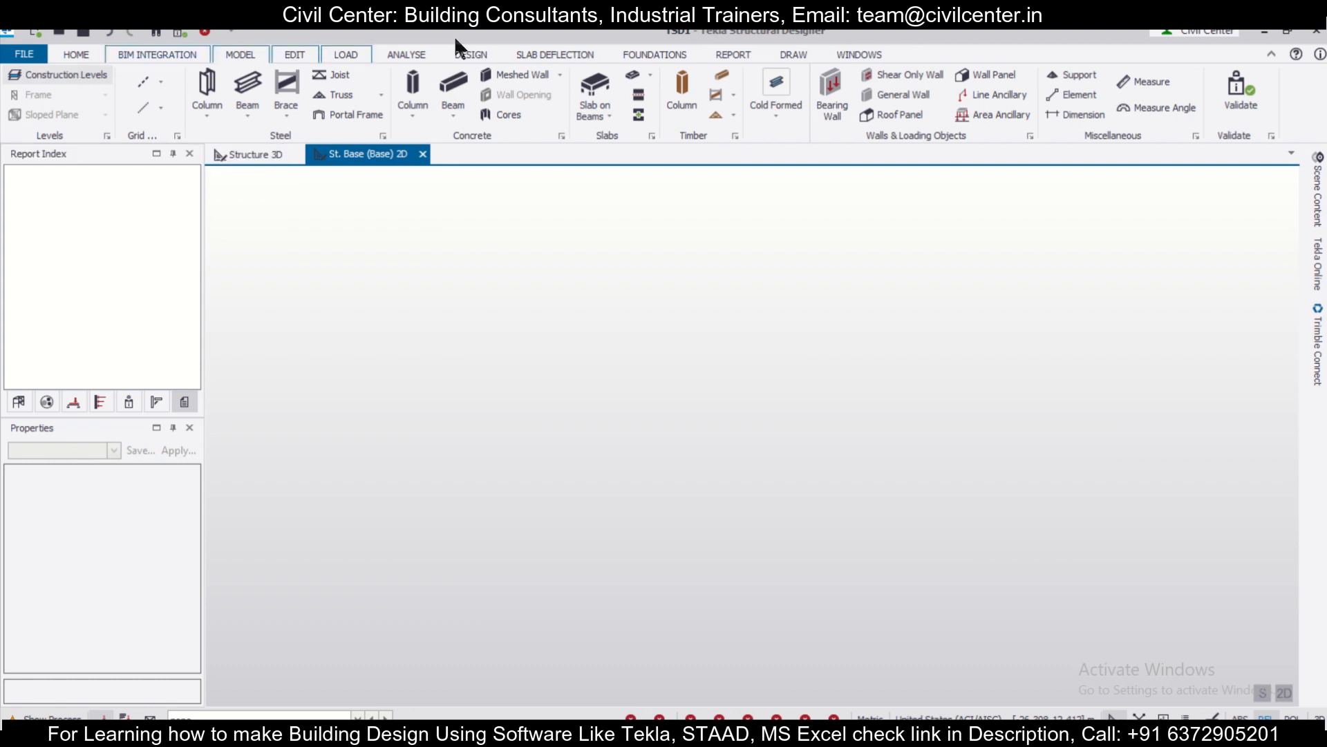
left_click(89, 73)
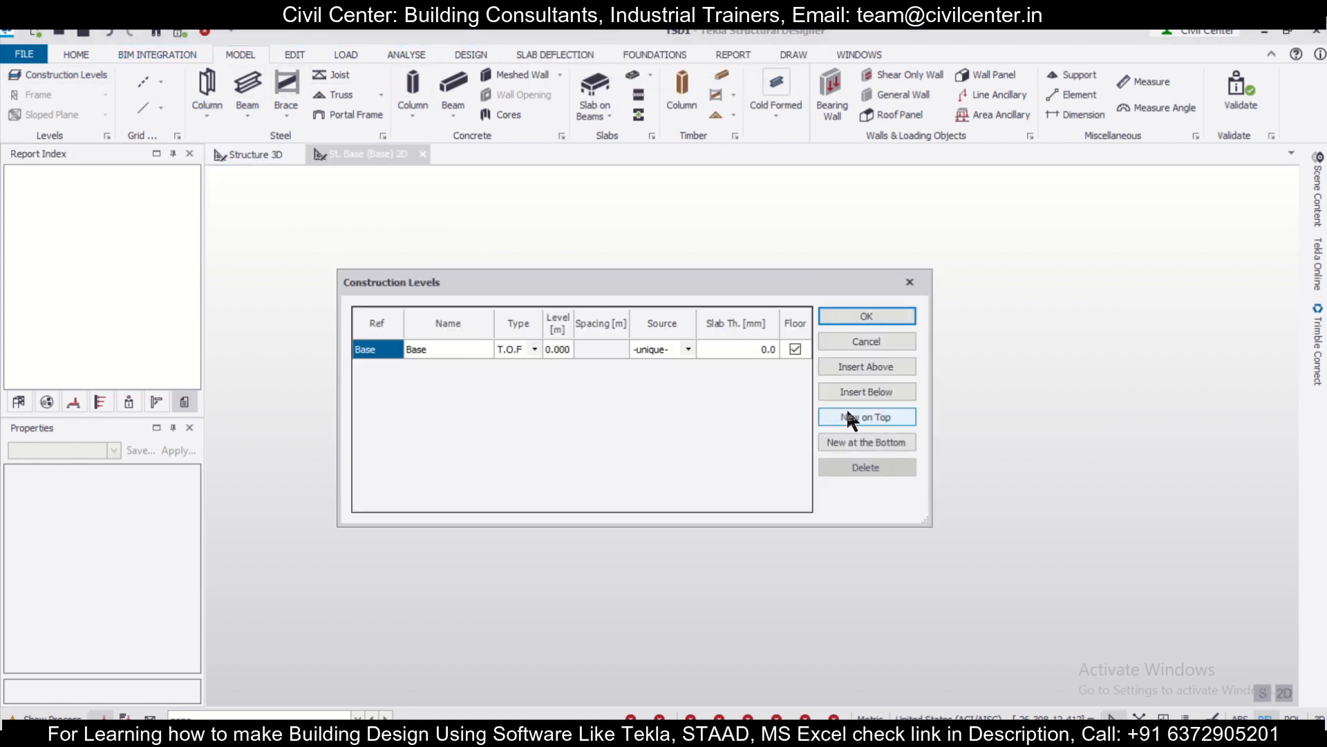
left_click(878, 388)
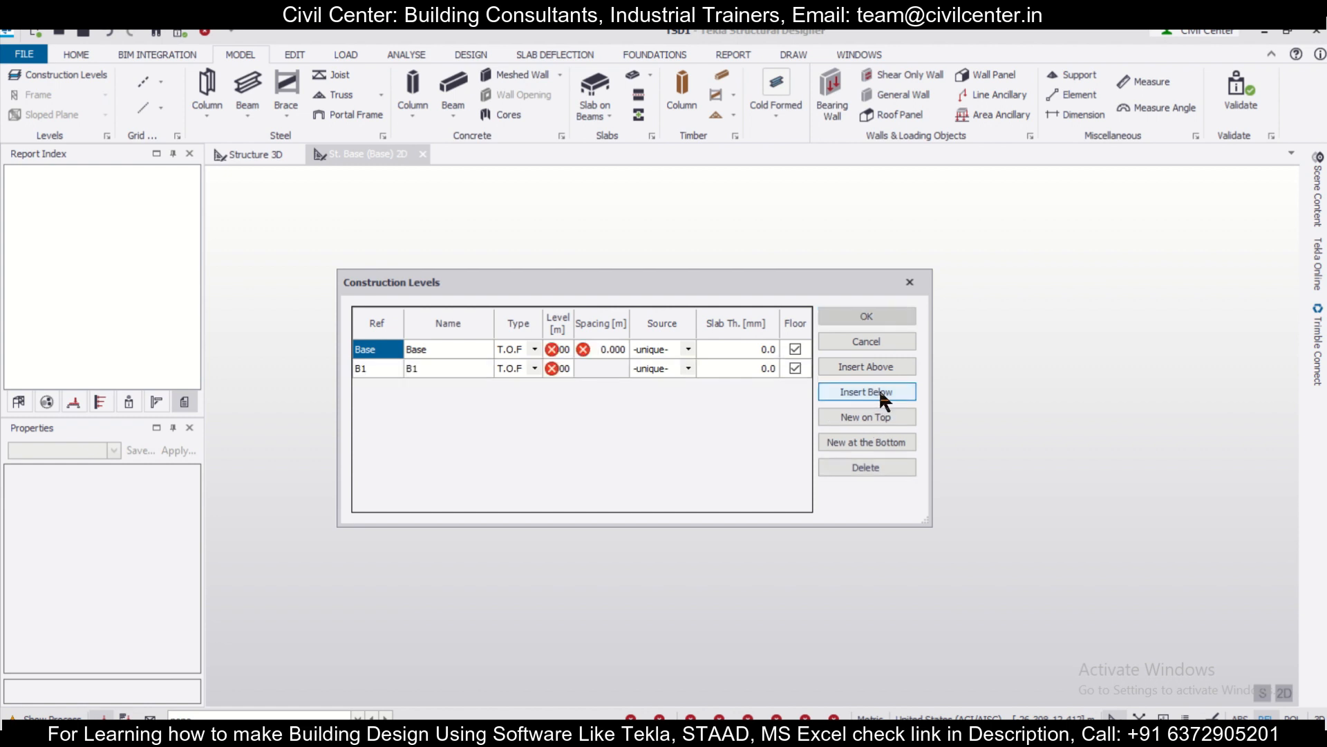
left_click(569, 364)
type("-1.2")
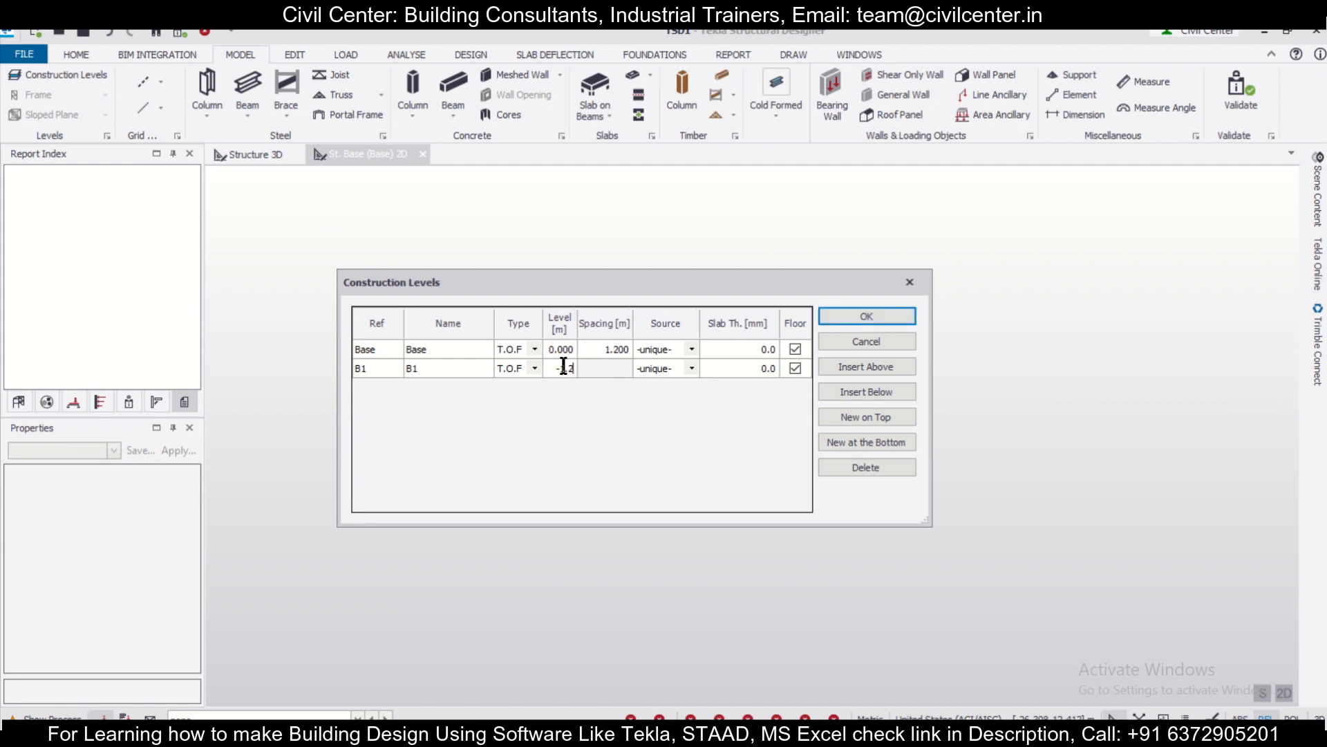
Insert a construction level above Base with 3.2 m spacing and set its type to T.O.S
left_click(468, 348)
left_click(875, 365)
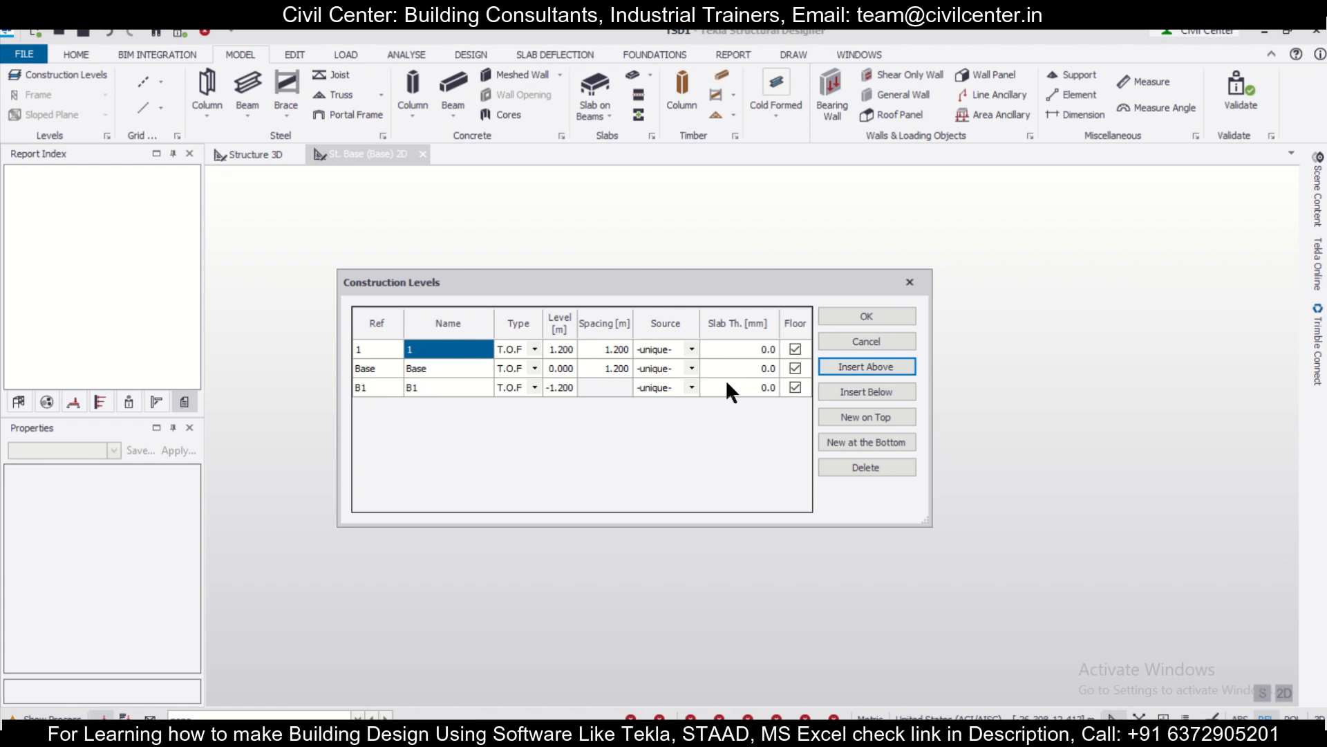
left_click(606, 349)
type("3")
key("Return")
left_click(535, 349)
left_click(535, 349)
left_click(517, 364)
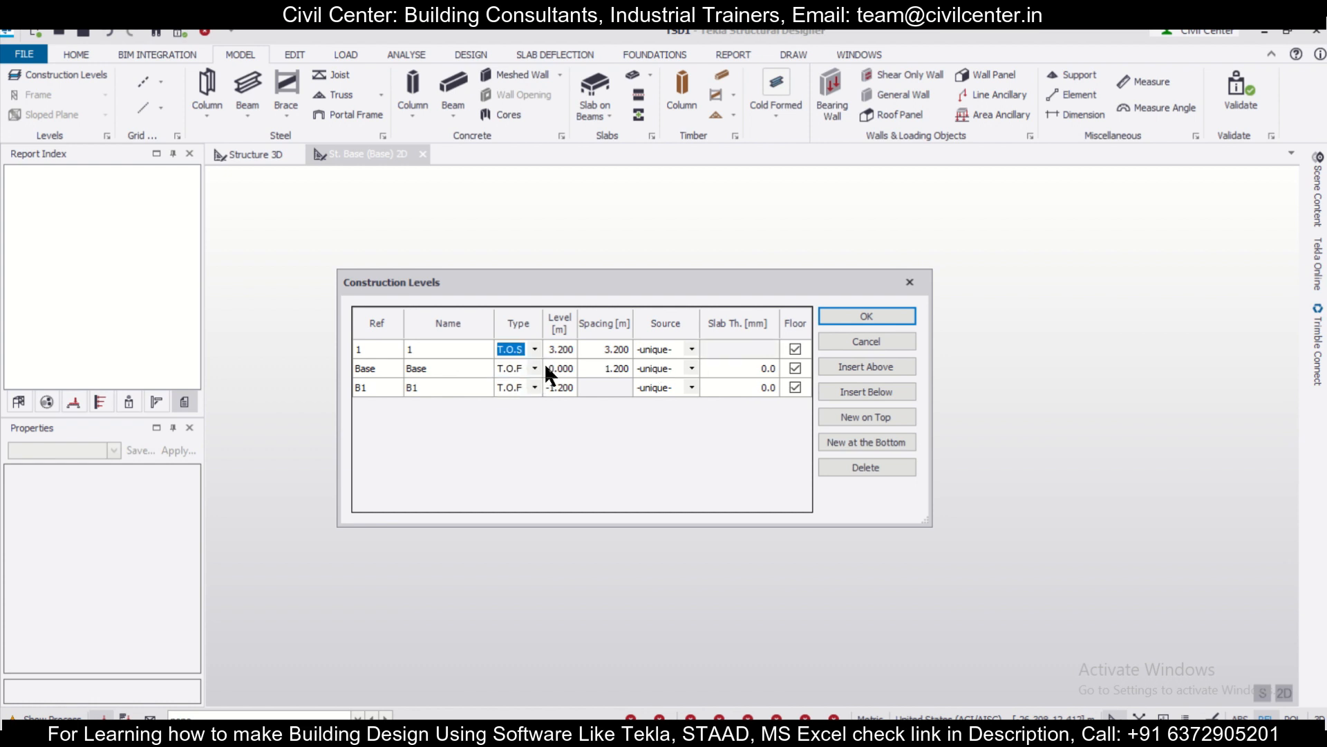
Insert two more levels above level 1 at 3.2 m spacing and name the uppermost one Eaves Level
left_click(890, 372)
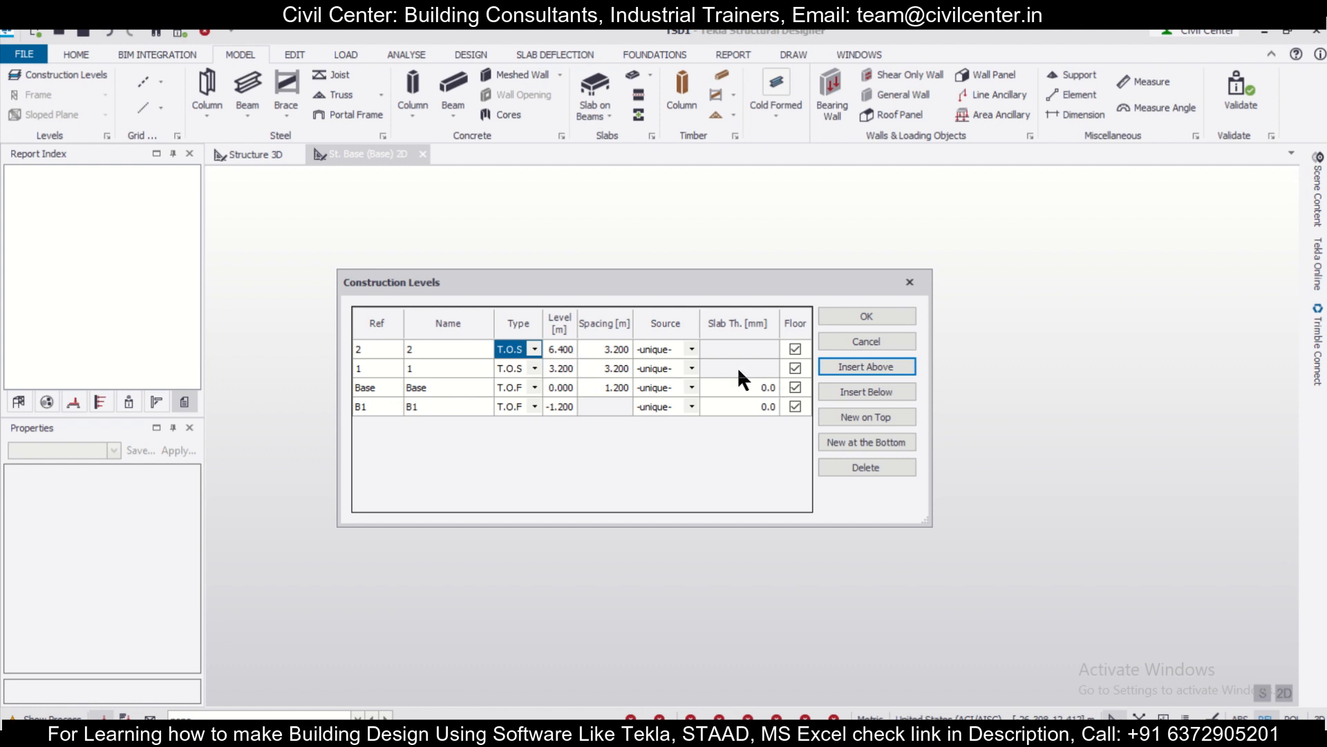
left_click(882, 363)
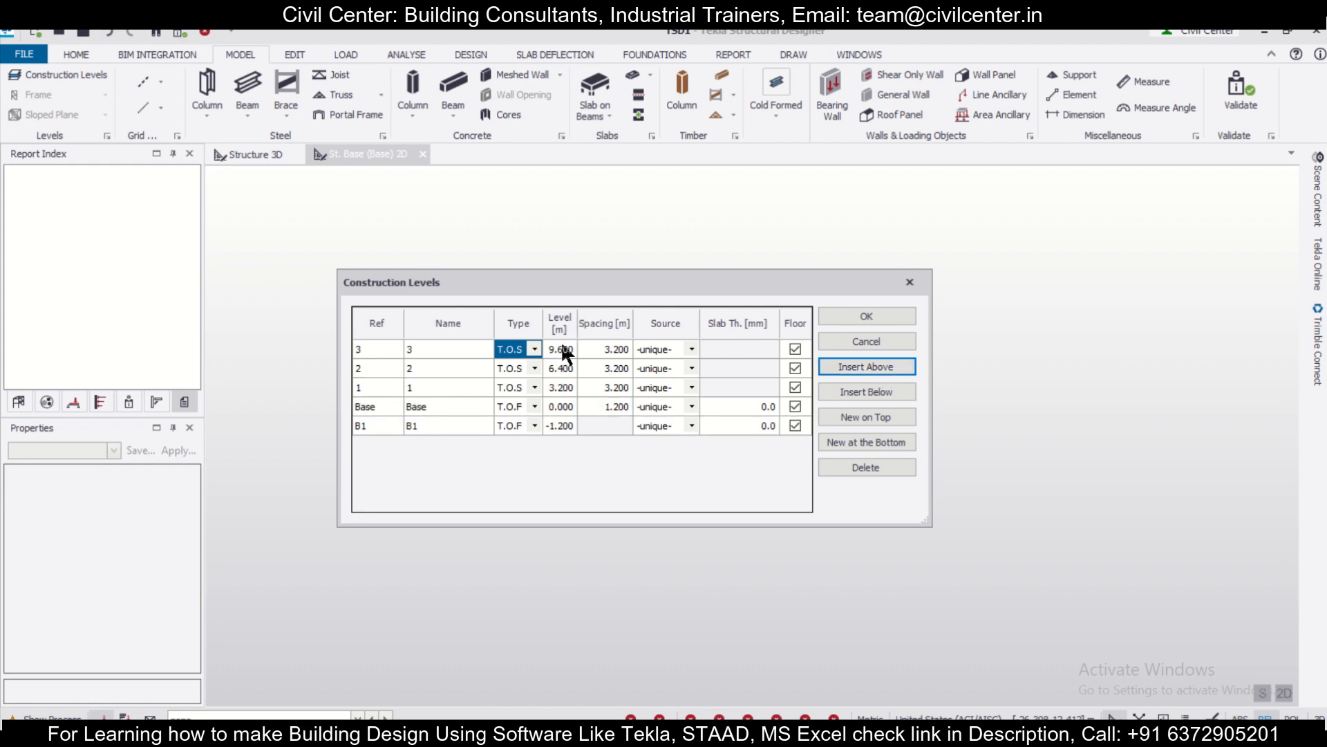
left_click(426, 339)
type("Eaves ")
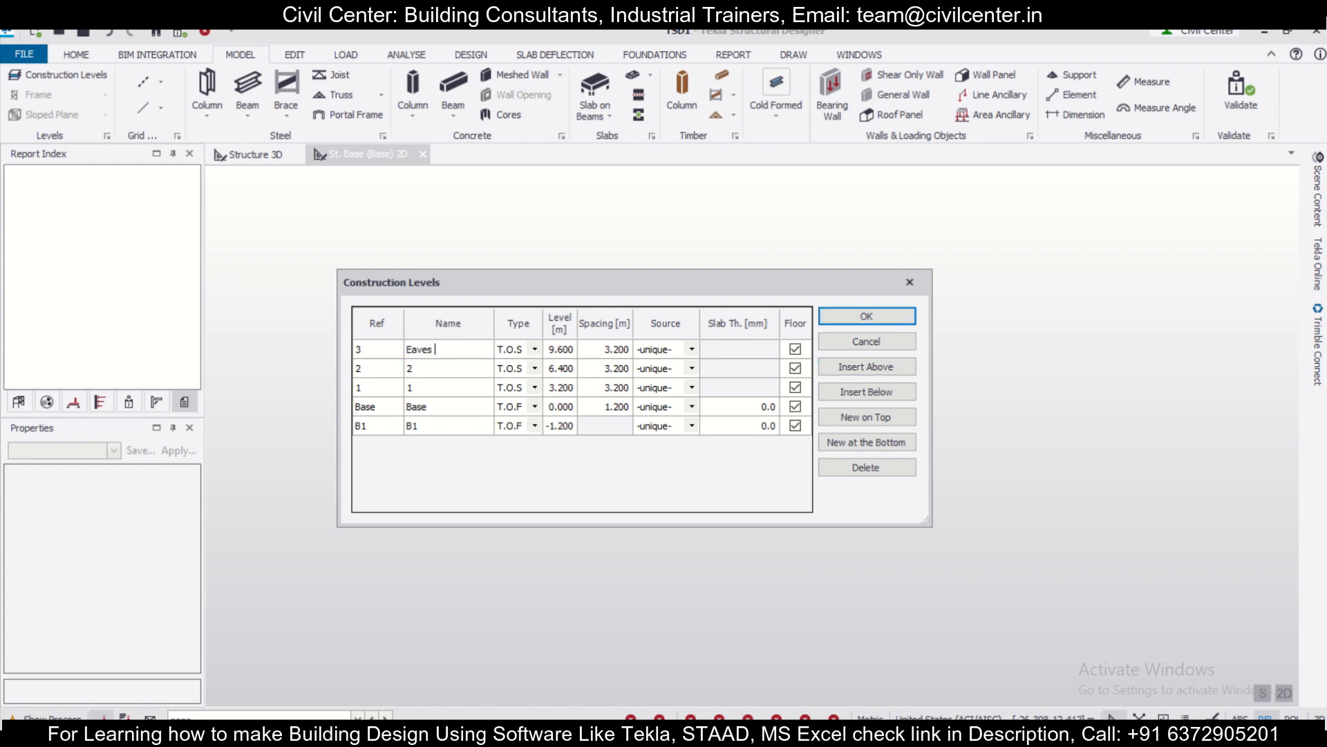
type("Level")
Insert a level 1.5 m above Eaves Level, name it Apex Level, and accept the construction levels
left_click(381, 351)
left_click(890, 367)
left_click(890, 366)
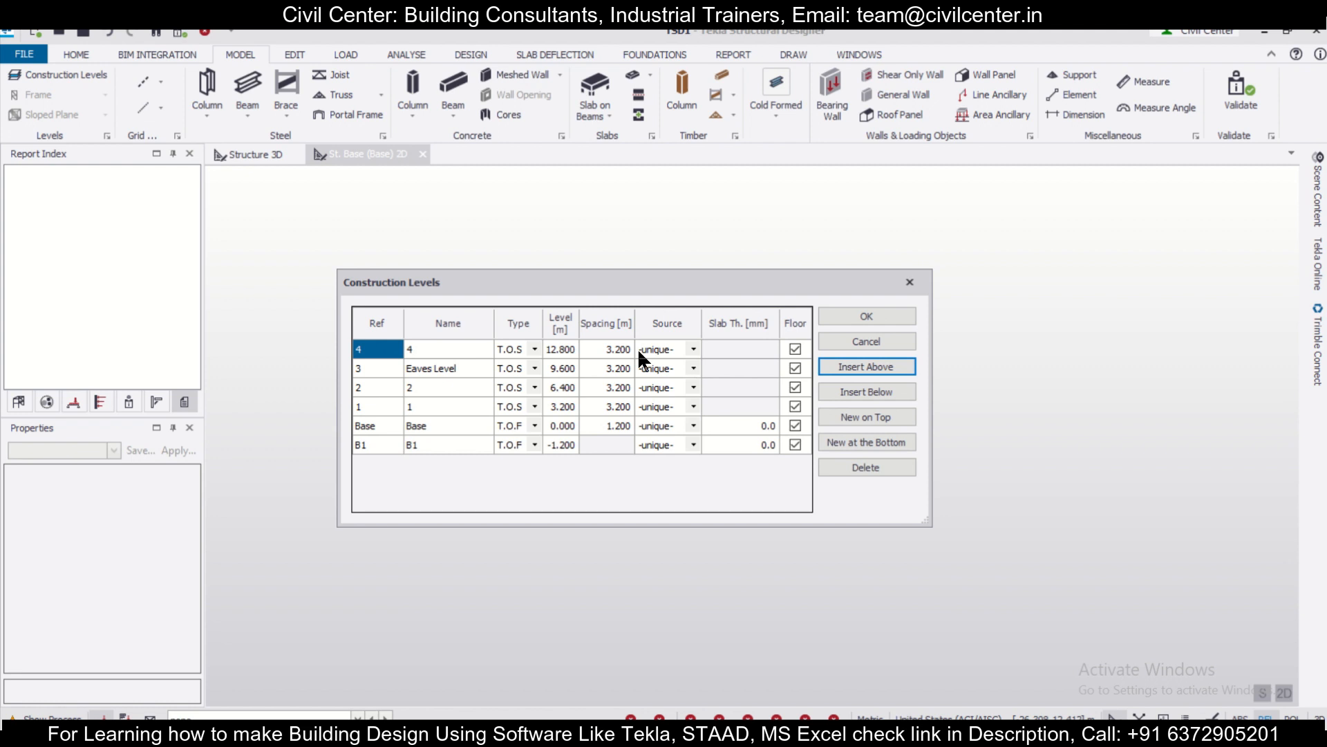
left_click(606, 348)
type("1.5")
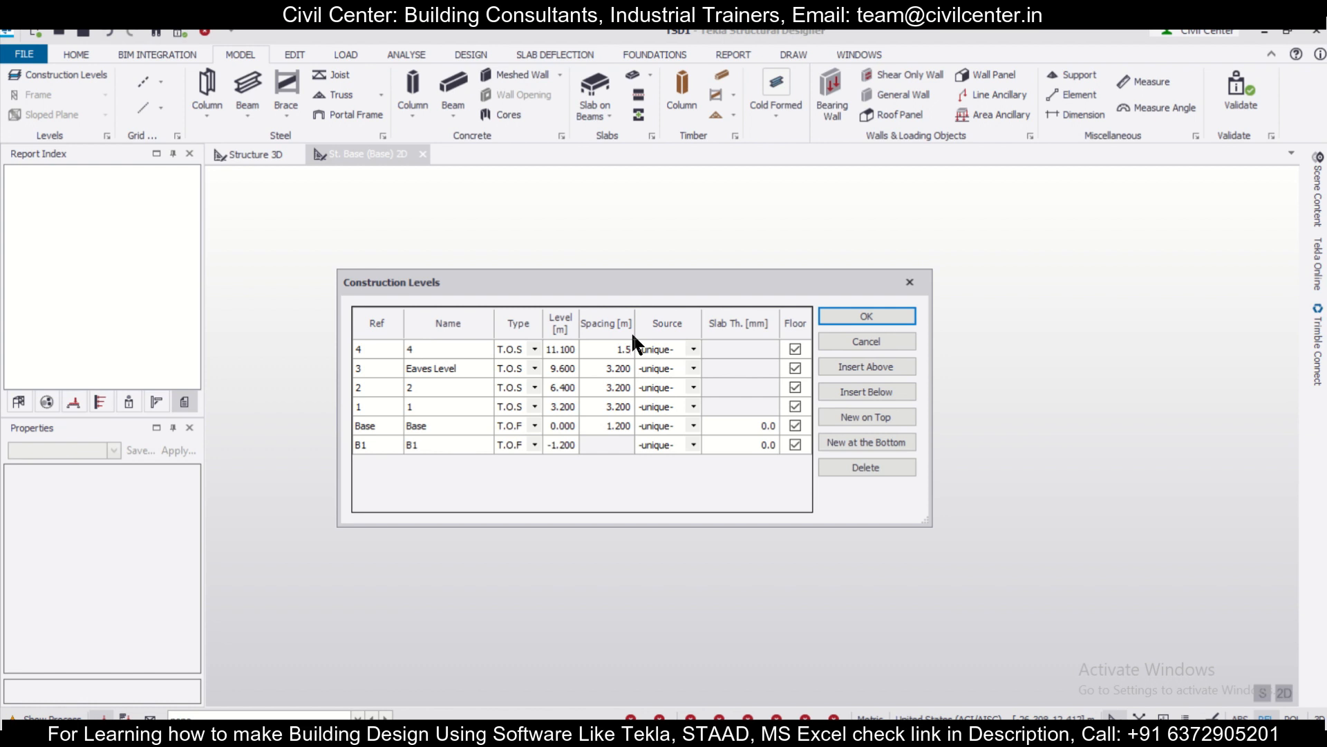
left_click(464, 350)
type("Apex Level")
left_click(898, 316)
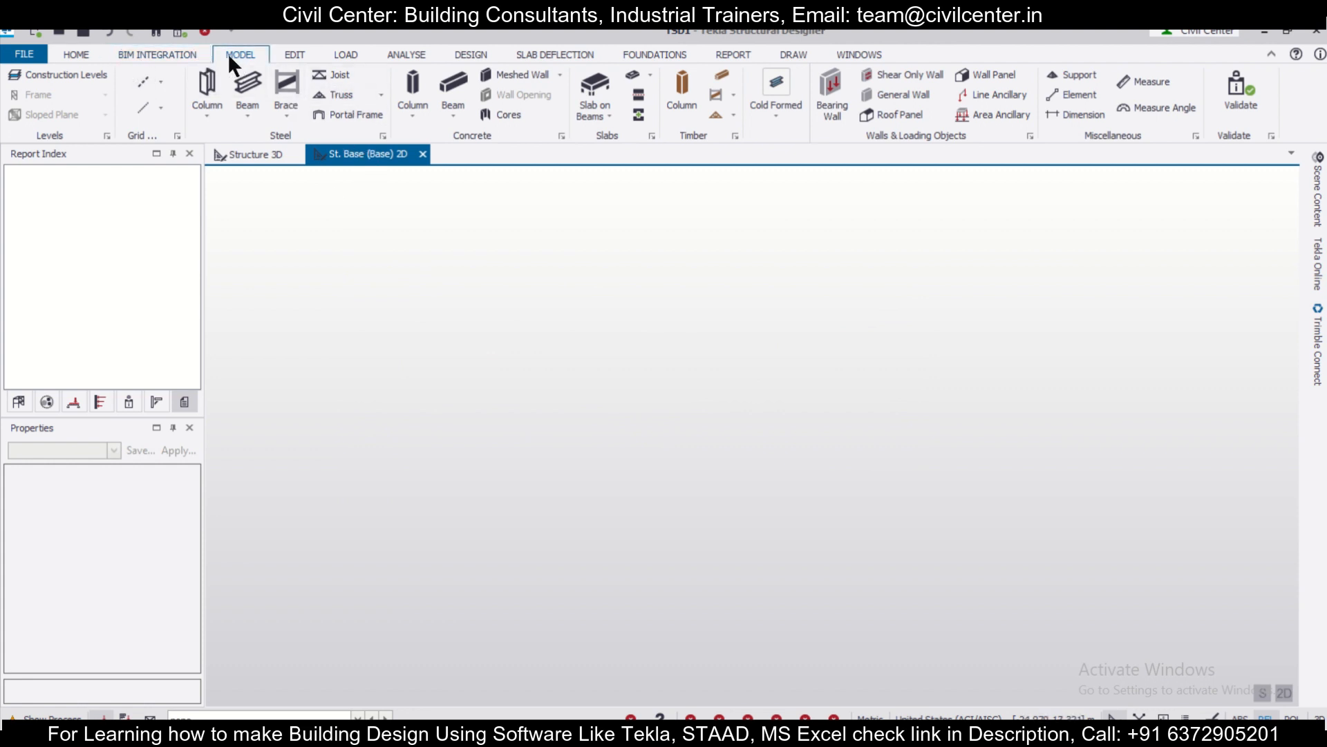
Import the UK settings set into the program settings
left_click(75, 55)
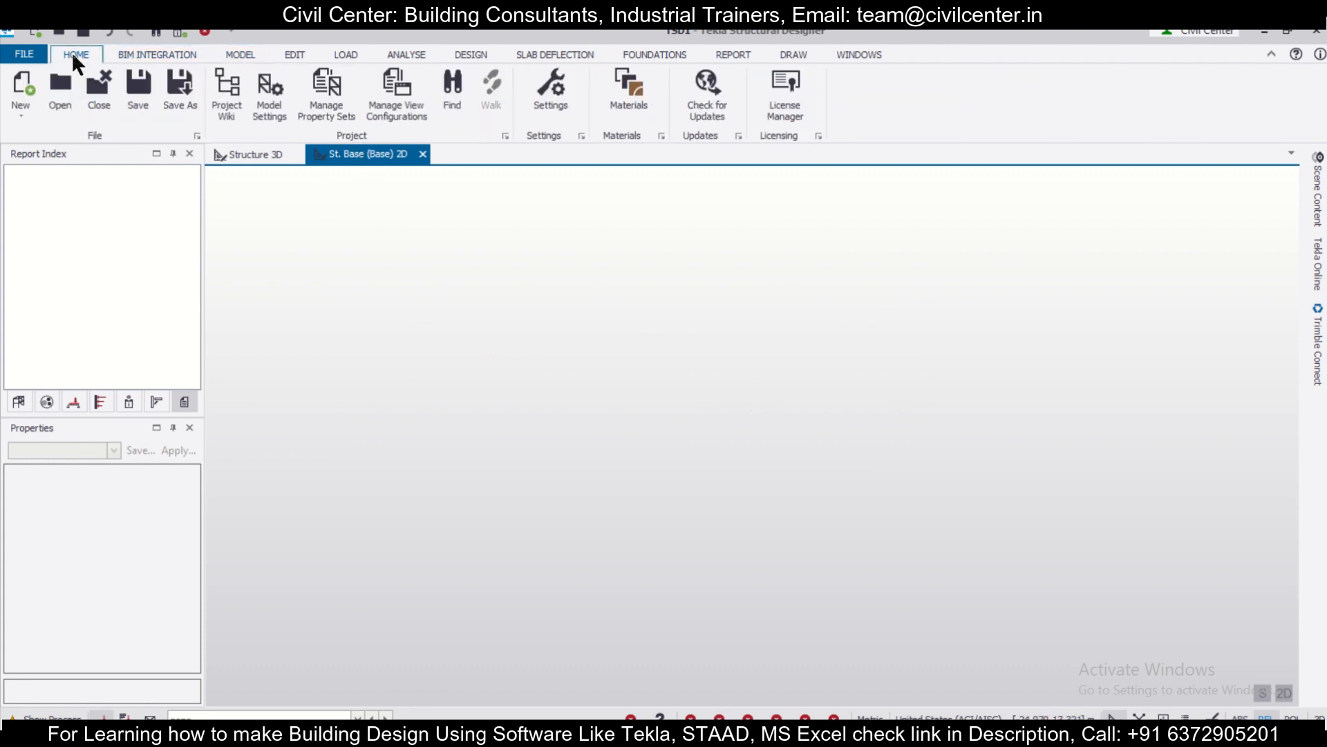
left_click(529, 103)
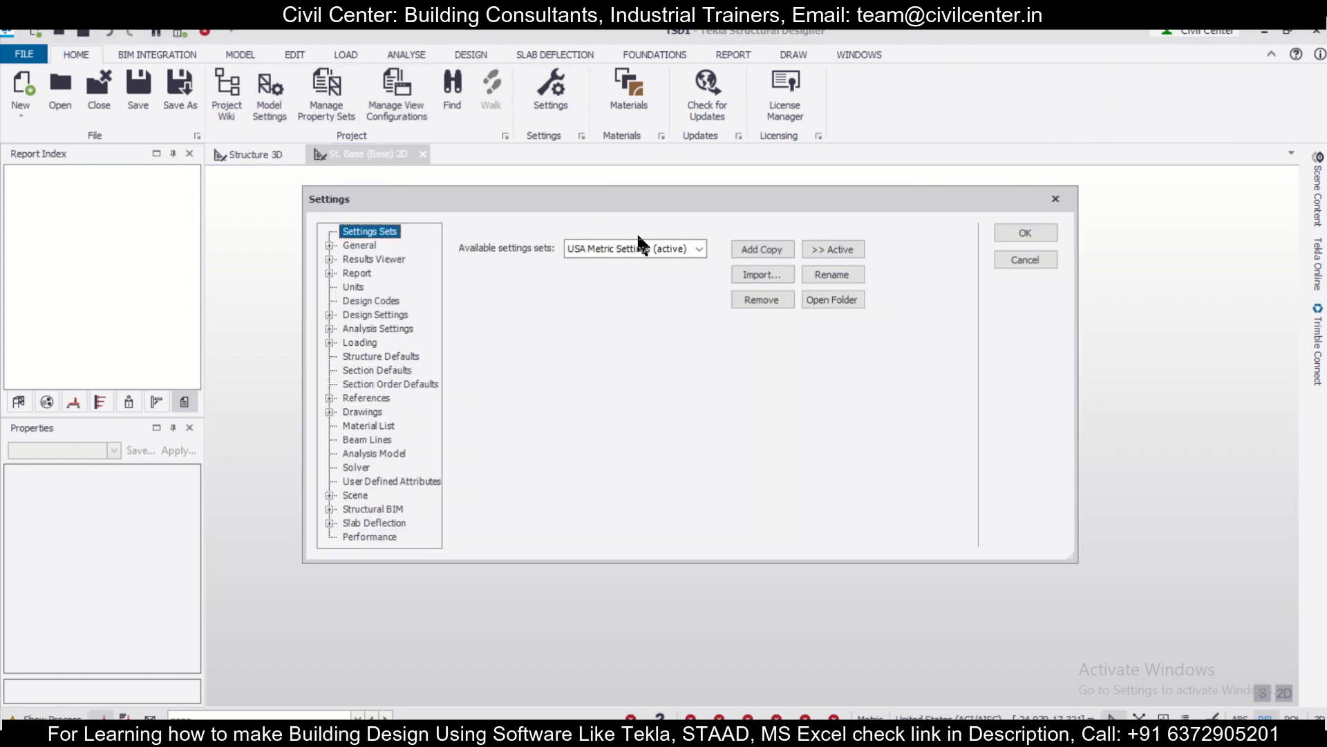
left_click(650, 250)
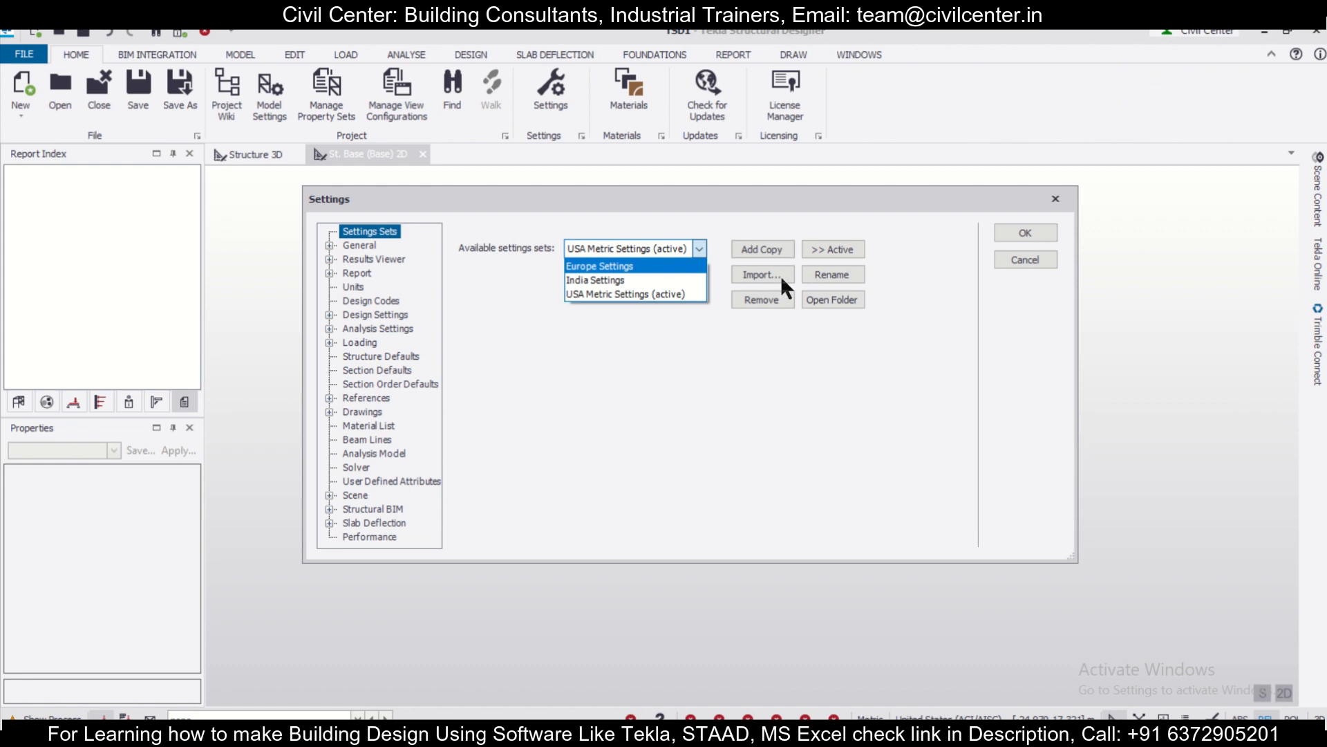
left_click(819, 294)
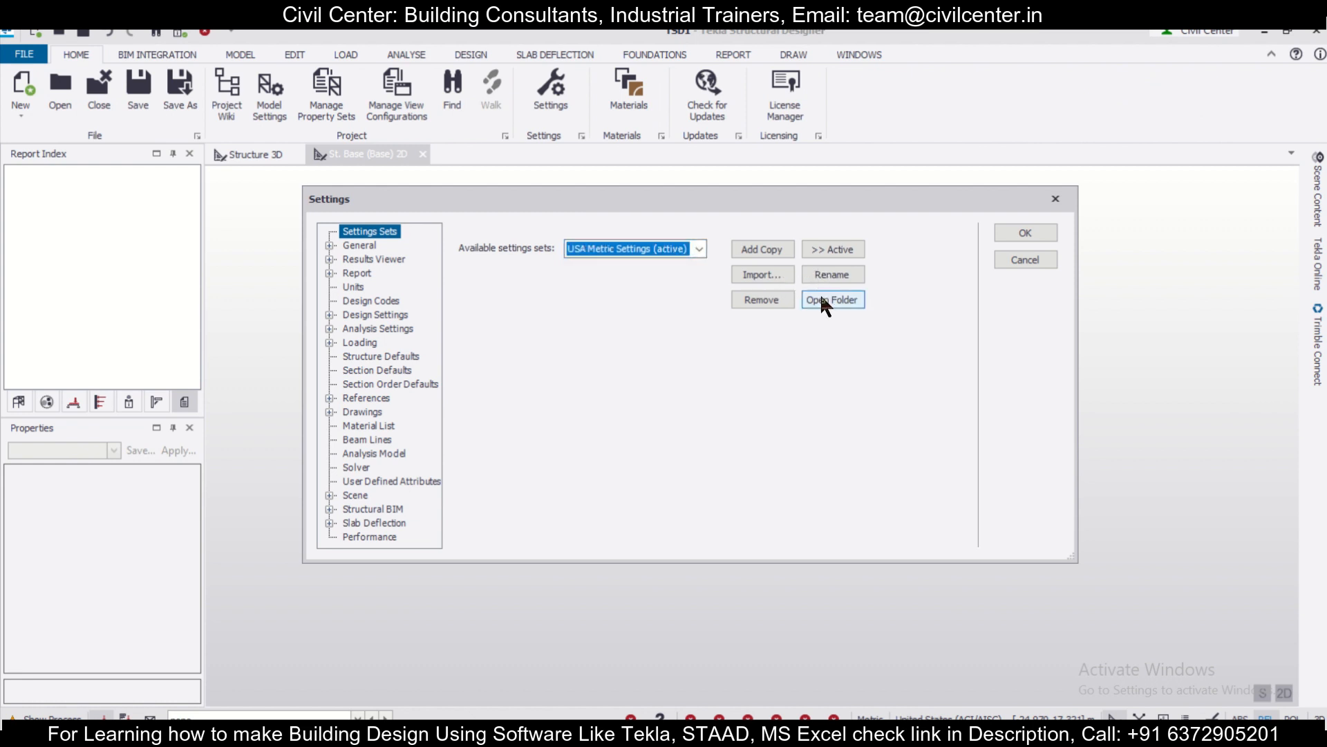
left_click(751, 273)
left_click_drag(740, 335, 761, 375)
left_click(607, 440)
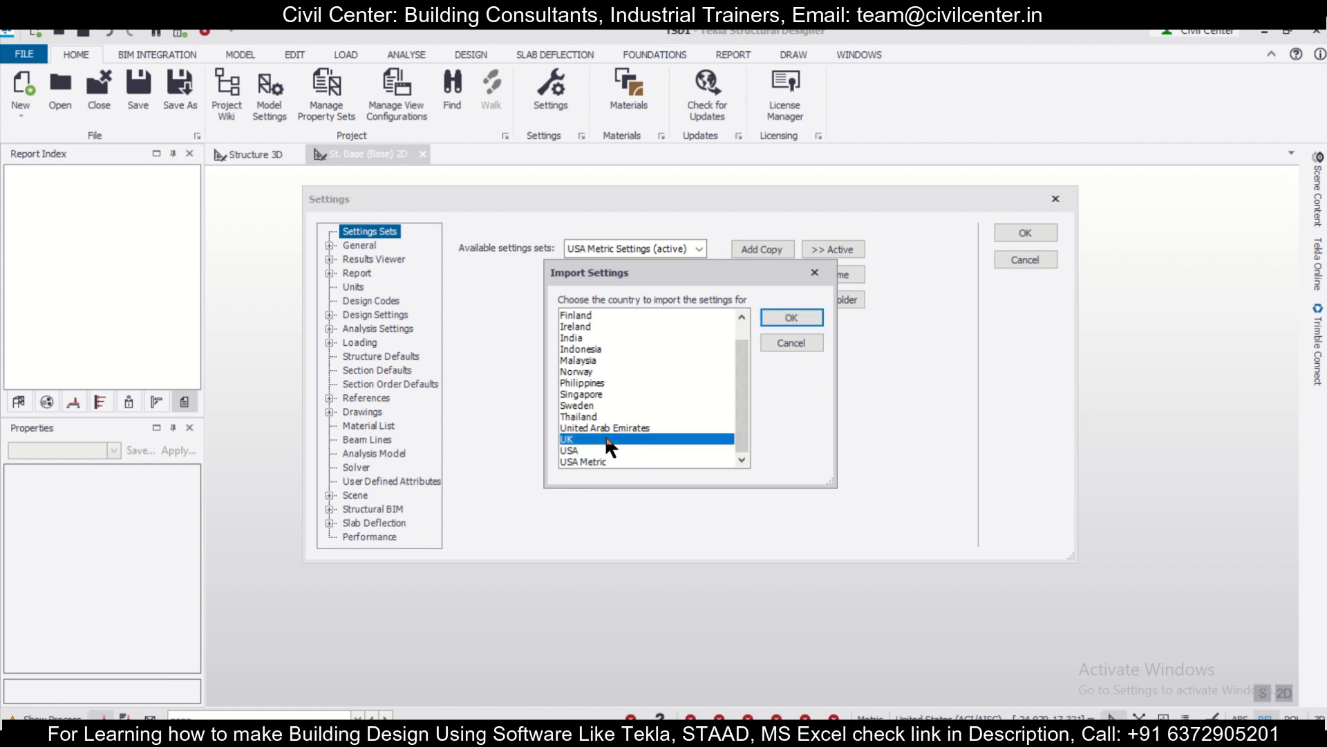
left_click(792, 317)
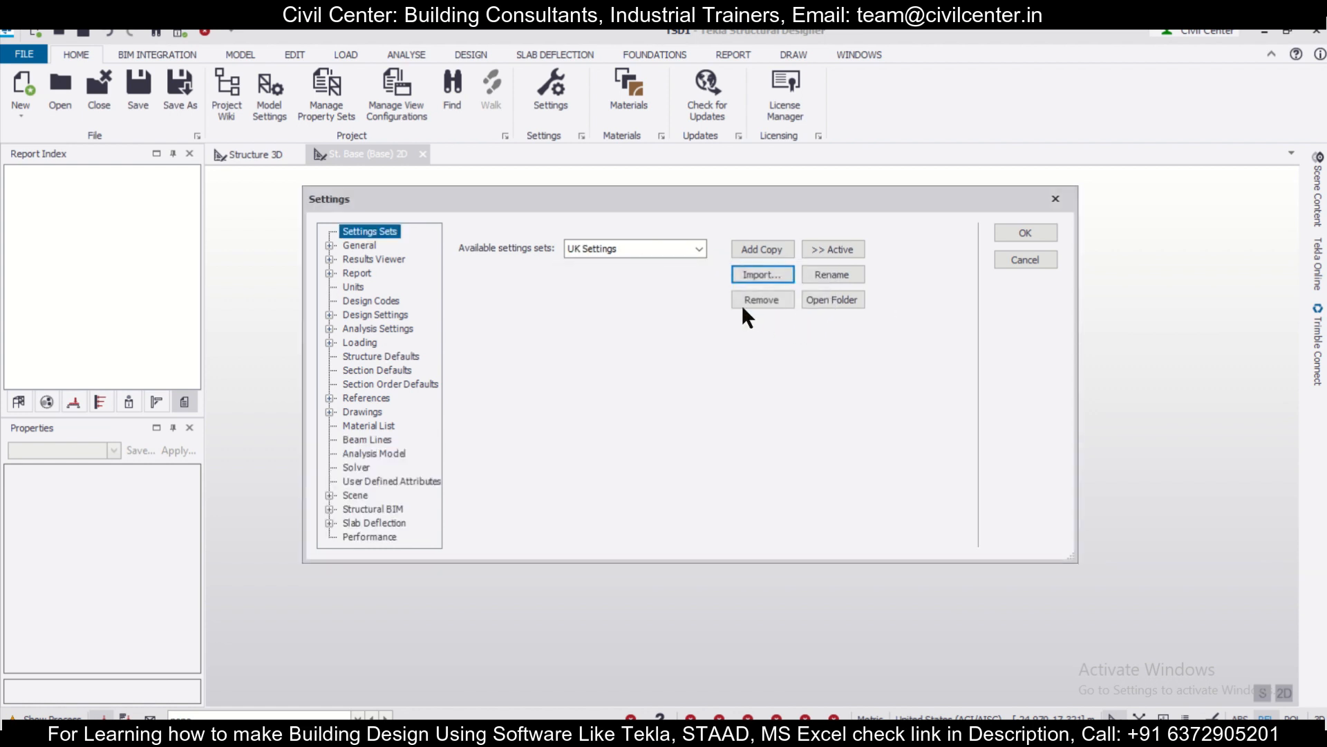
Make UK Settings the active settings set and accept the program settings
left_click(699, 249)
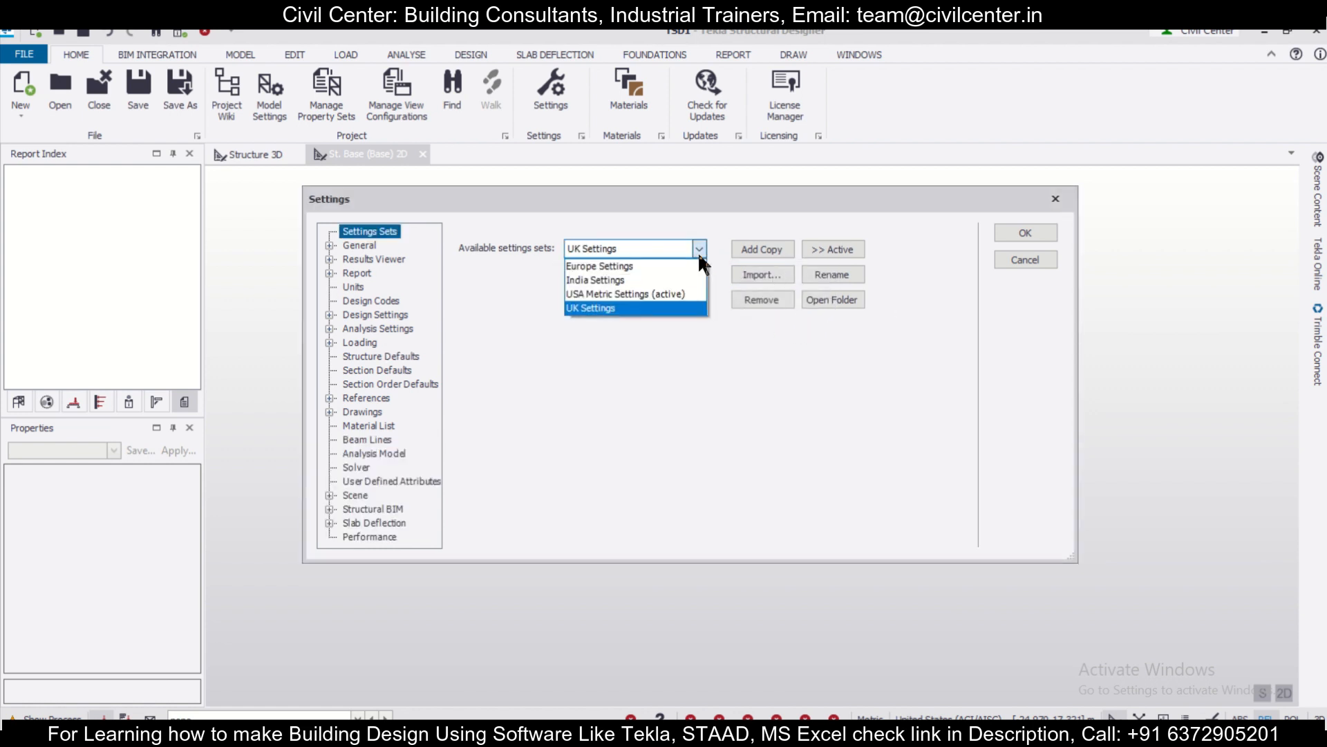
left_click(676, 308)
left_click(833, 252)
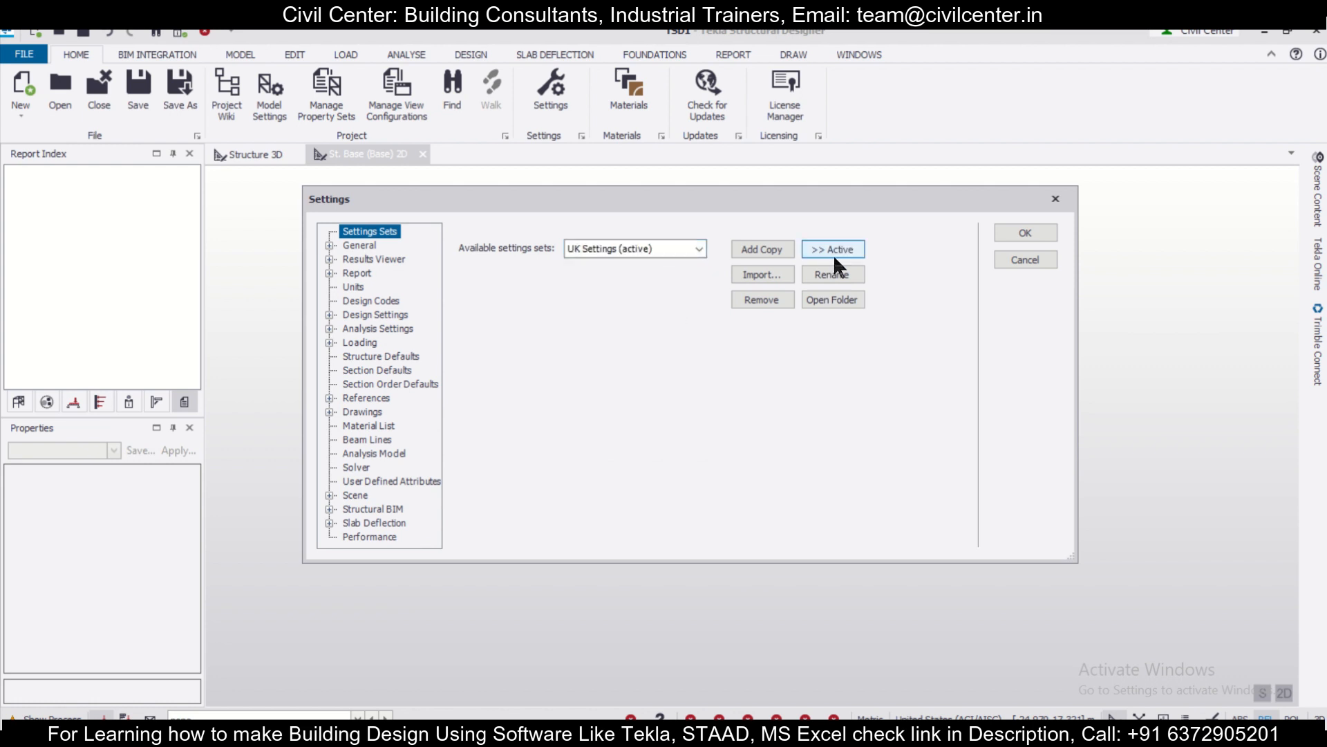
left_click(1017, 234)
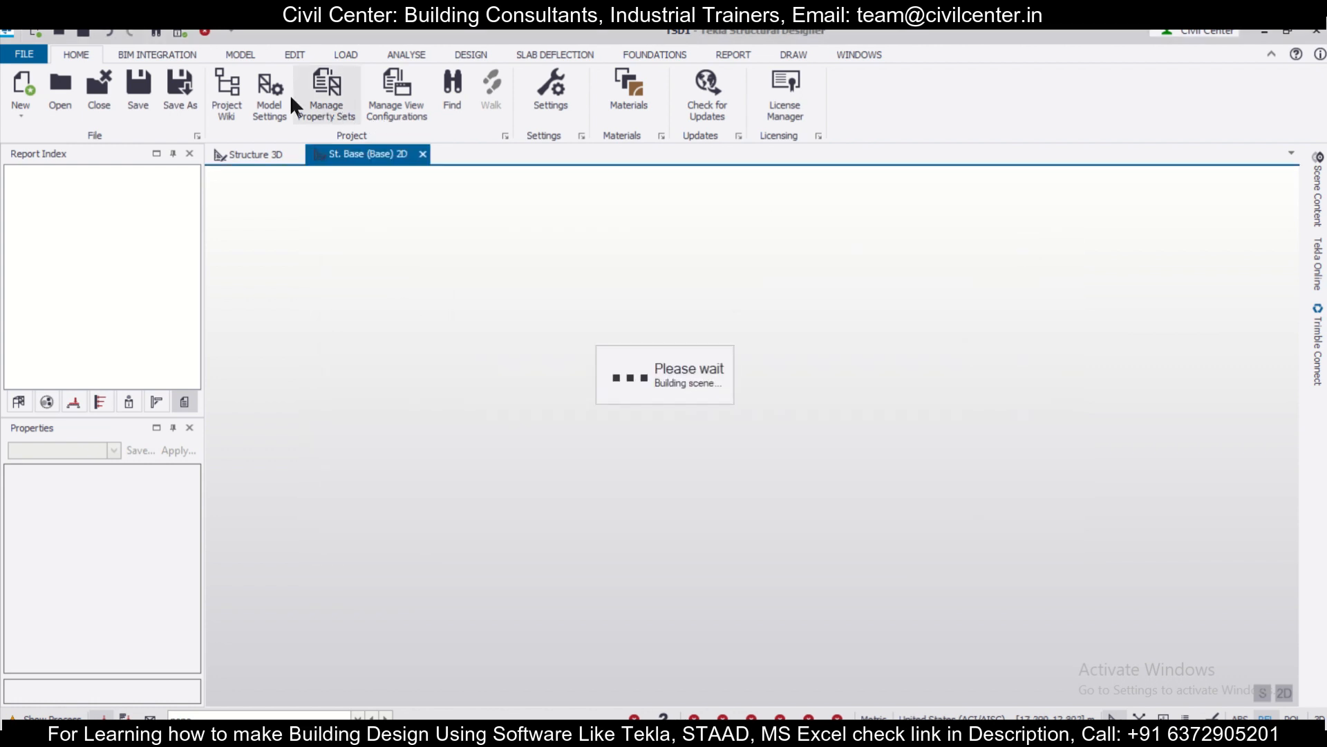
Set the model's head code to United Kingdom (BS) in the model settings
left_click(271, 93)
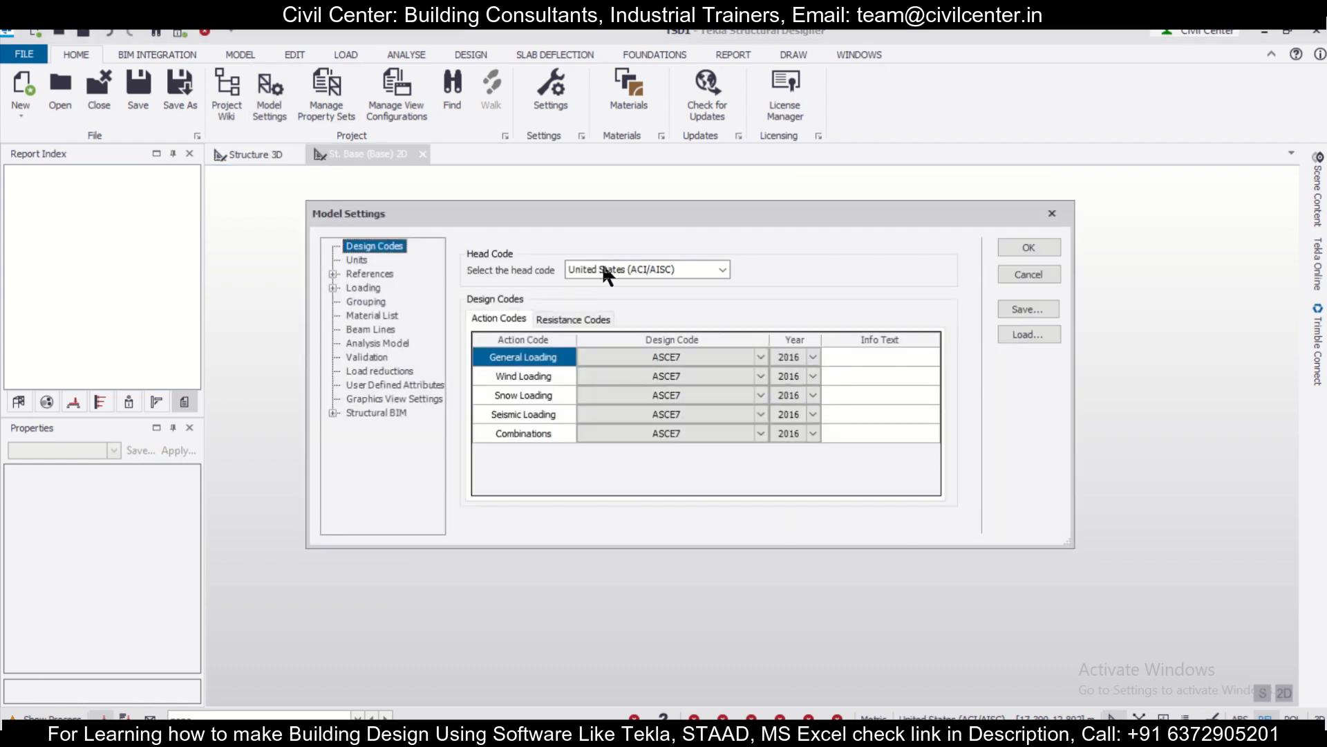
left_click(606, 269)
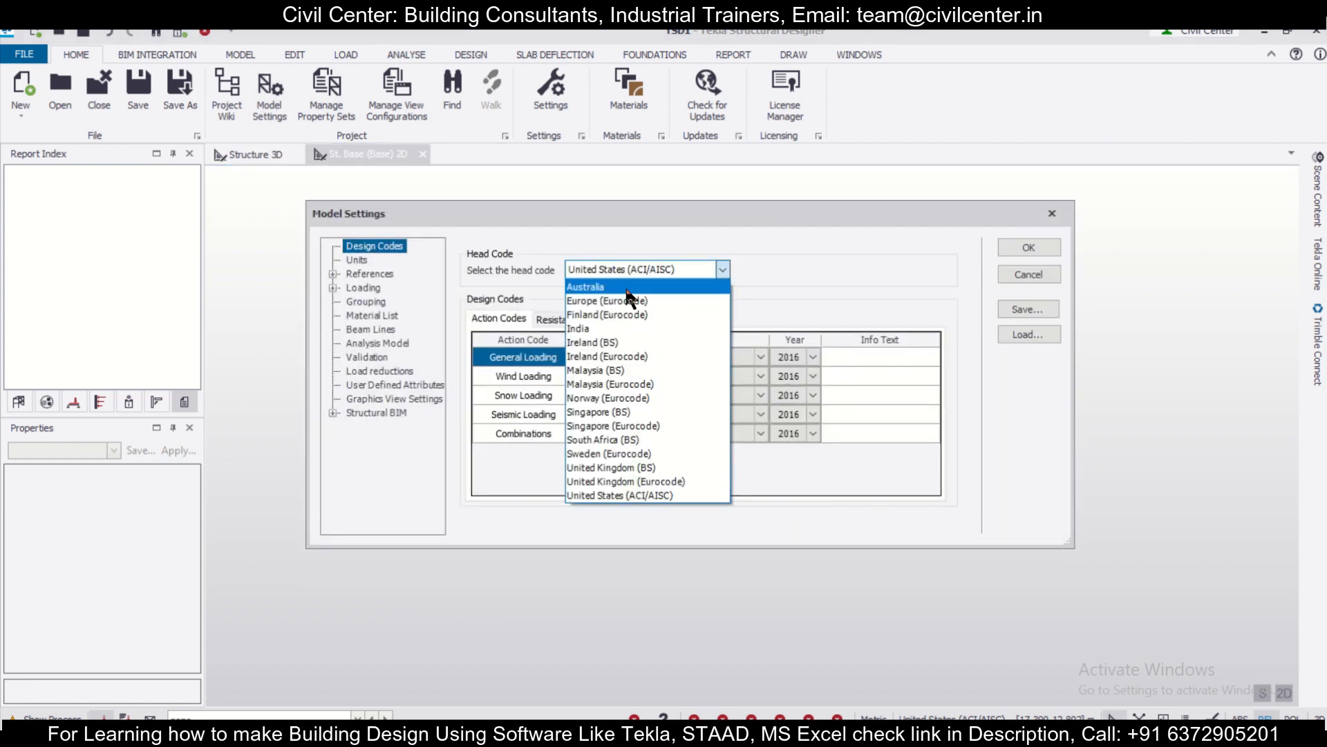
left_click(658, 470)
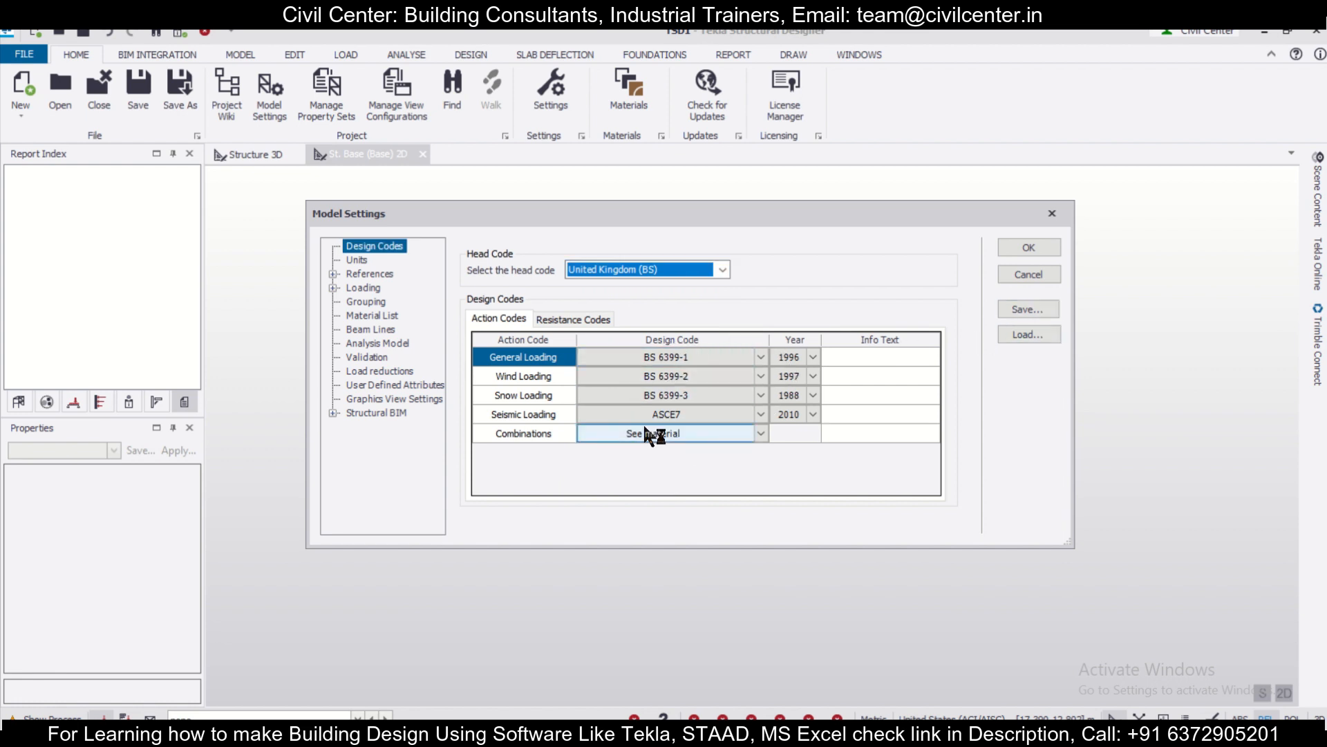
left_click(1030, 246)
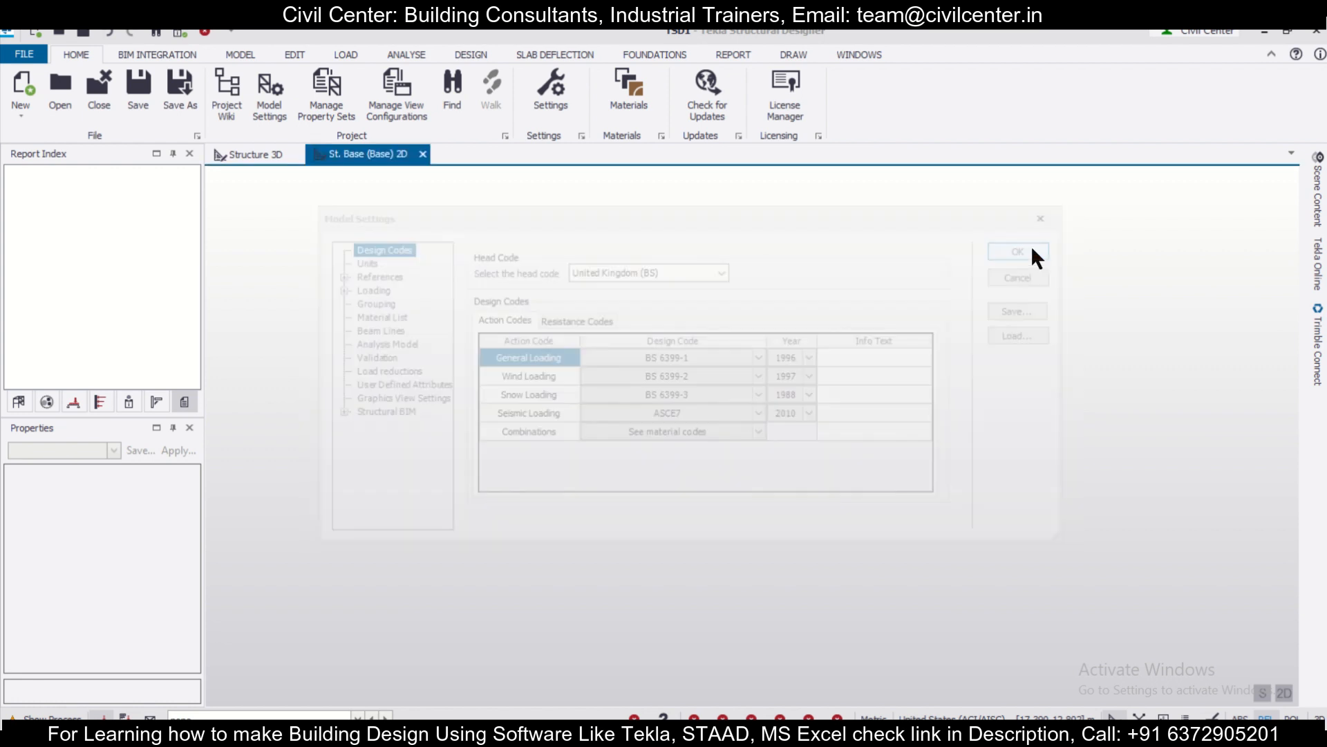
Check the head code and its available alternatives in the model settings
left_click(260, 105)
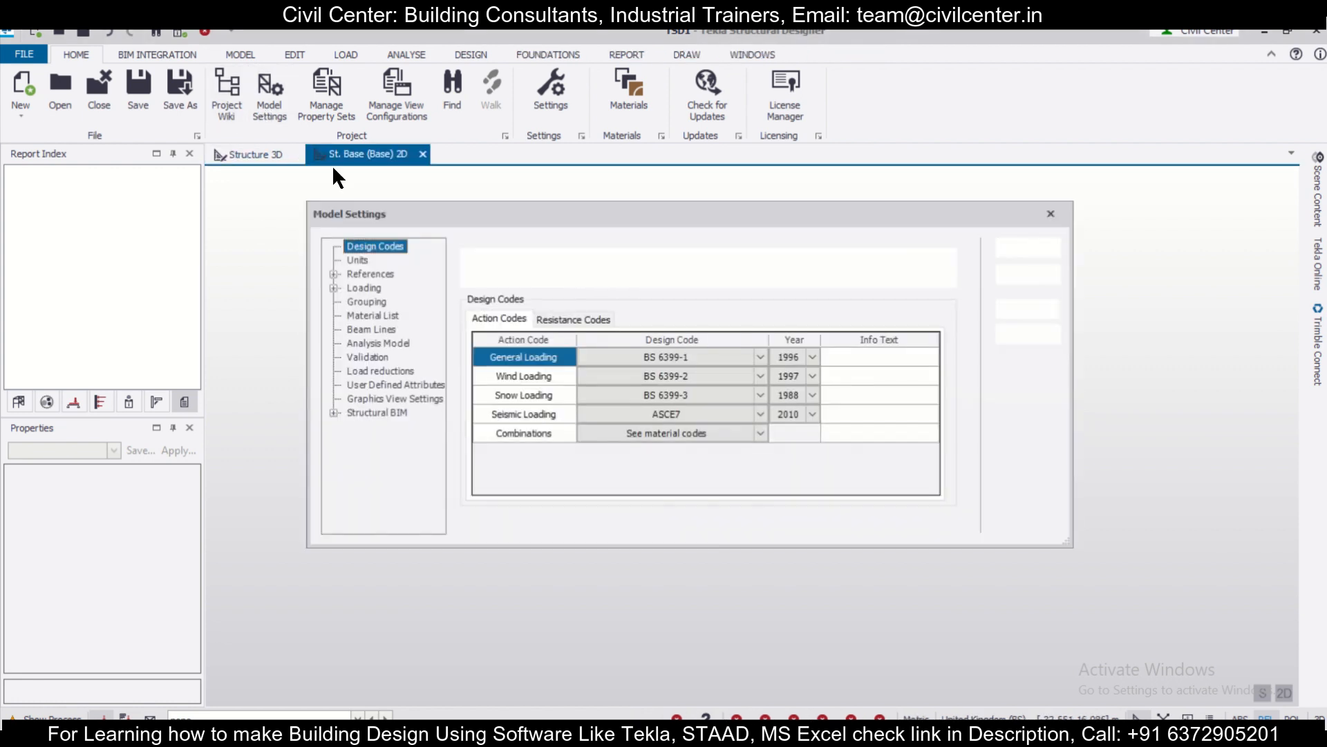
left_click(621, 270)
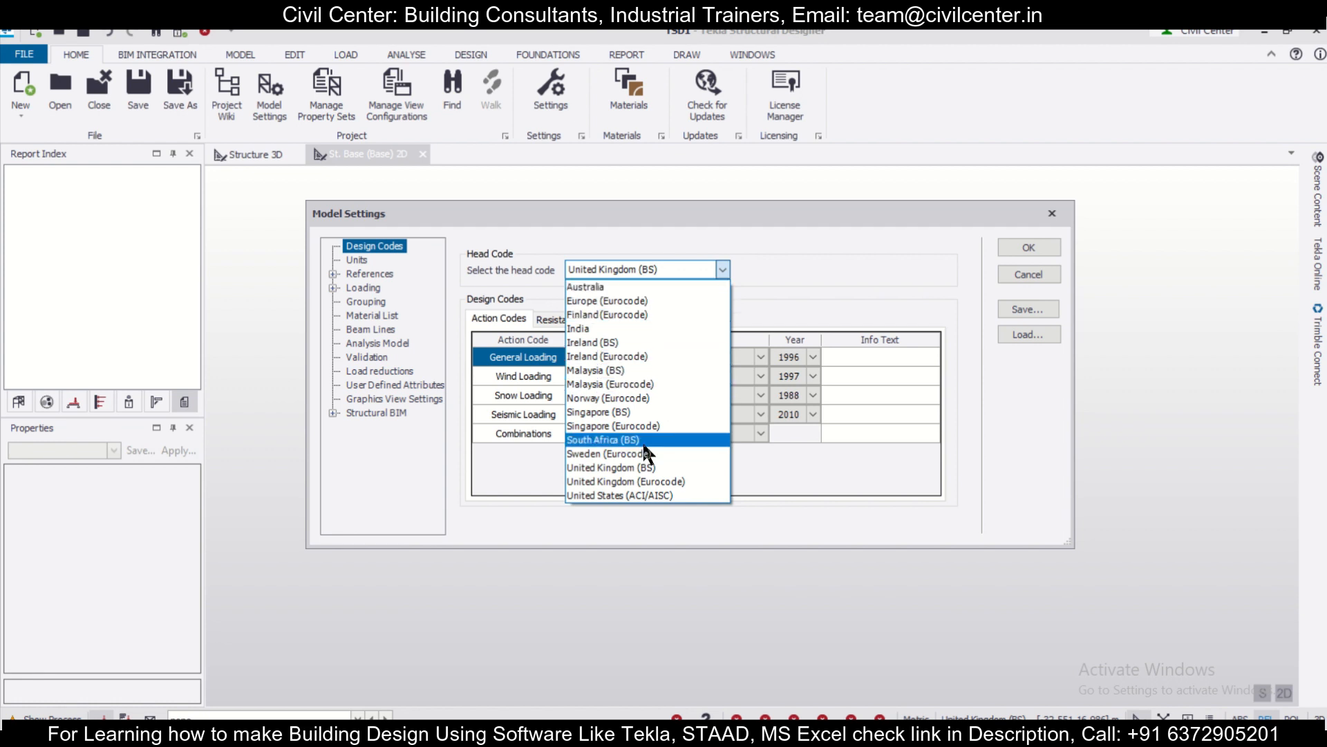
left_click(722, 269)
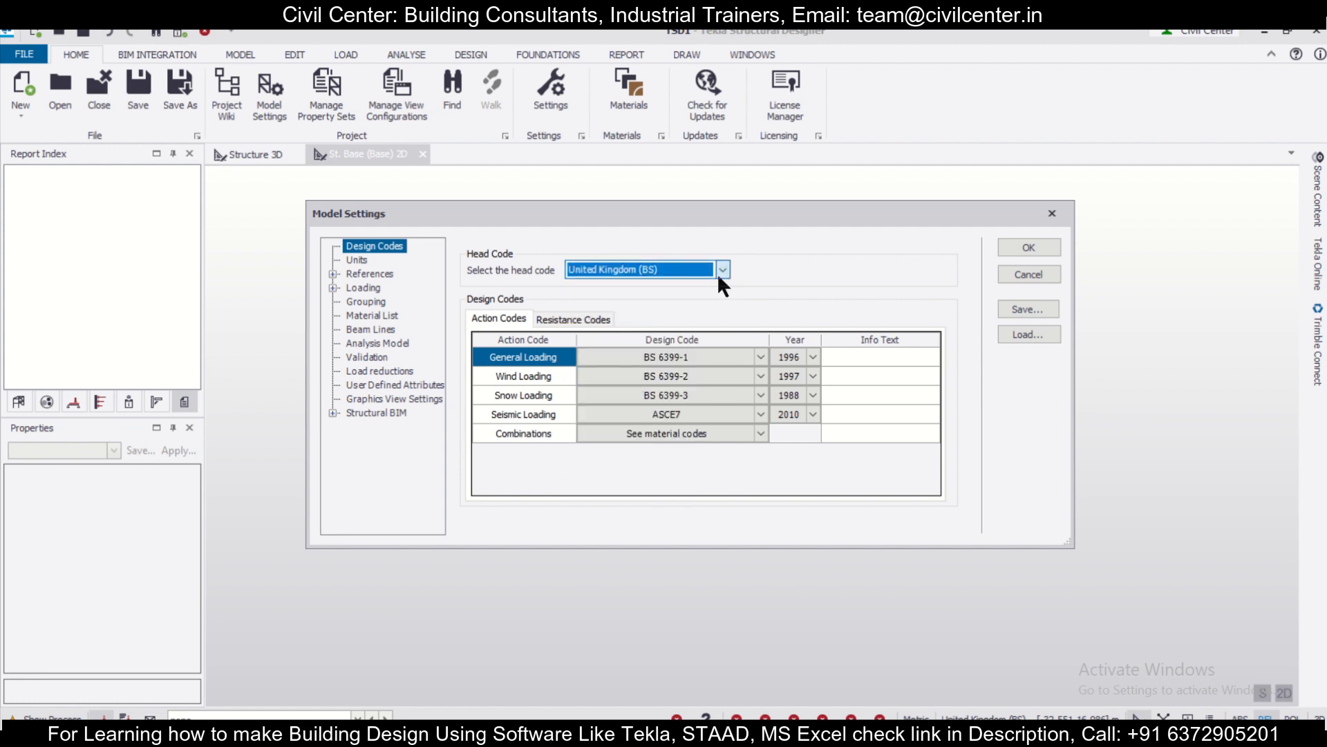
left_click(1022, 244)
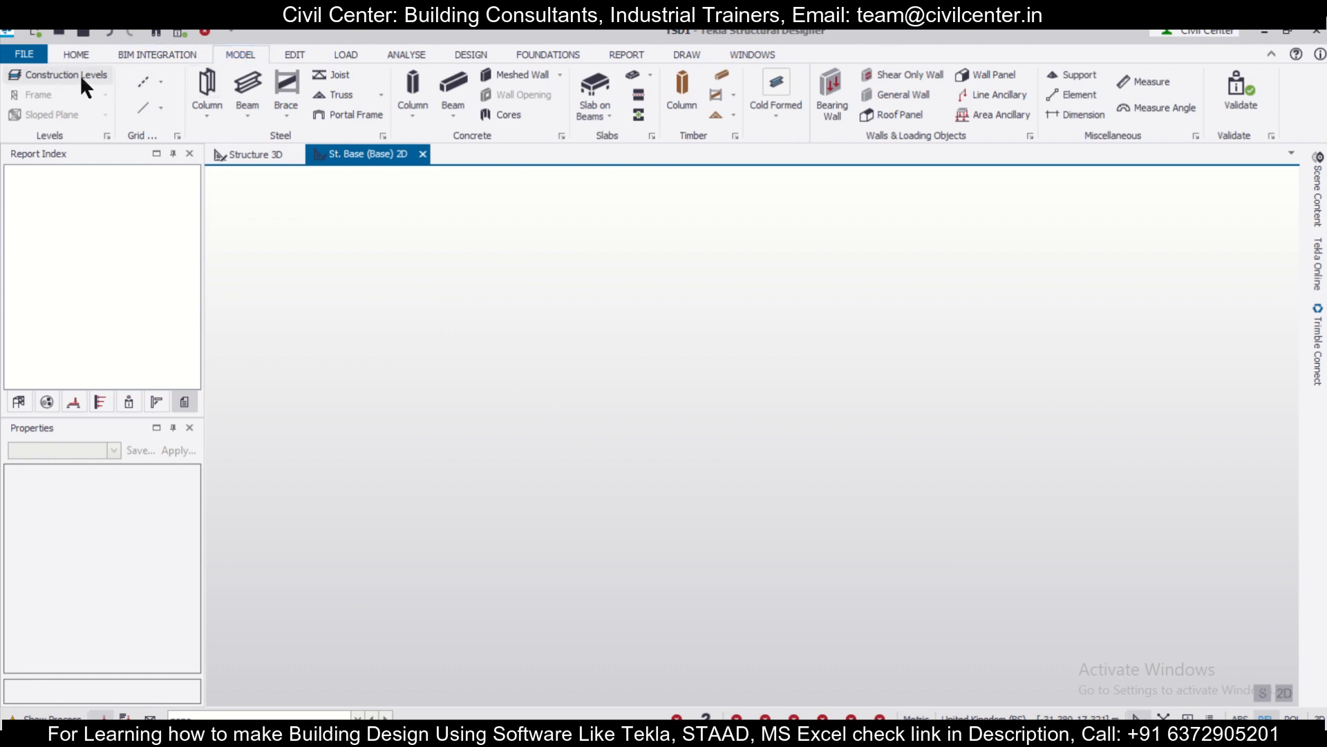
Start a rectangular grid on all levels from origin 0, 0, generating all lines in a dashed line style
left_click(160, 82)
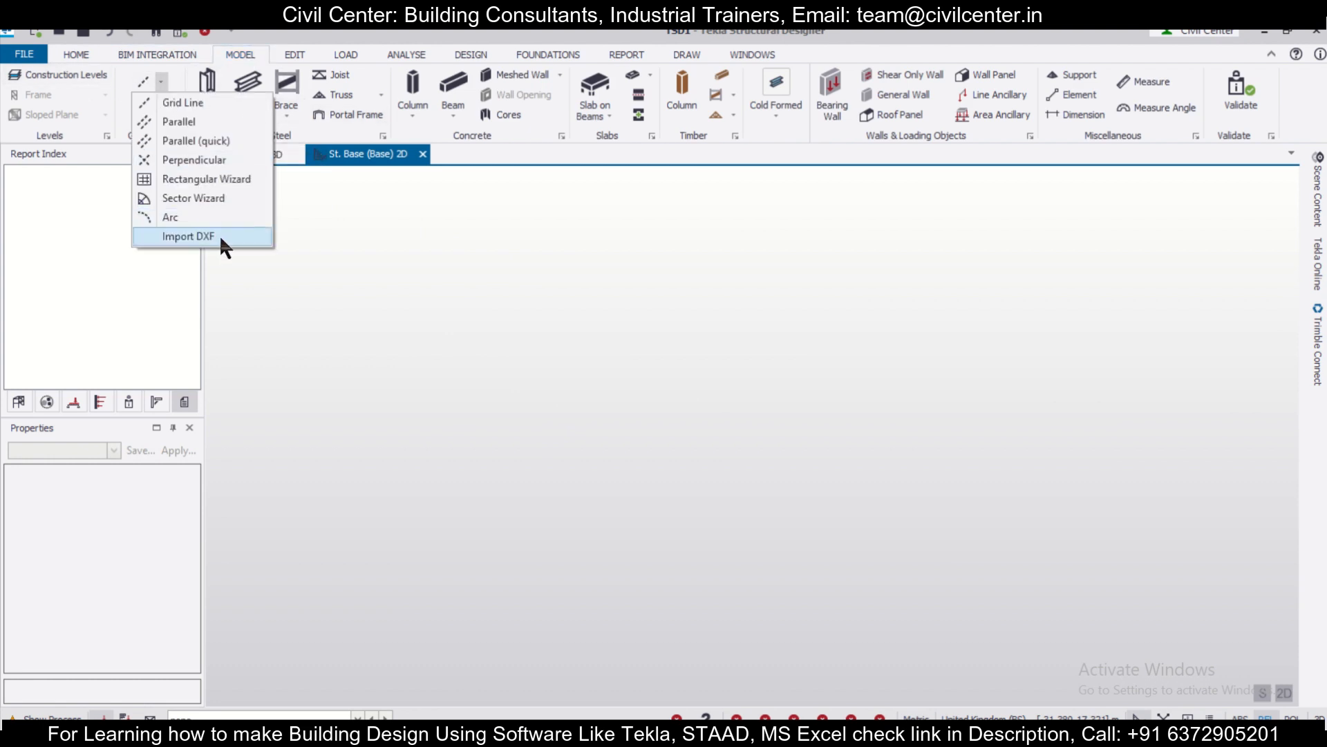
left_click(224, 178)
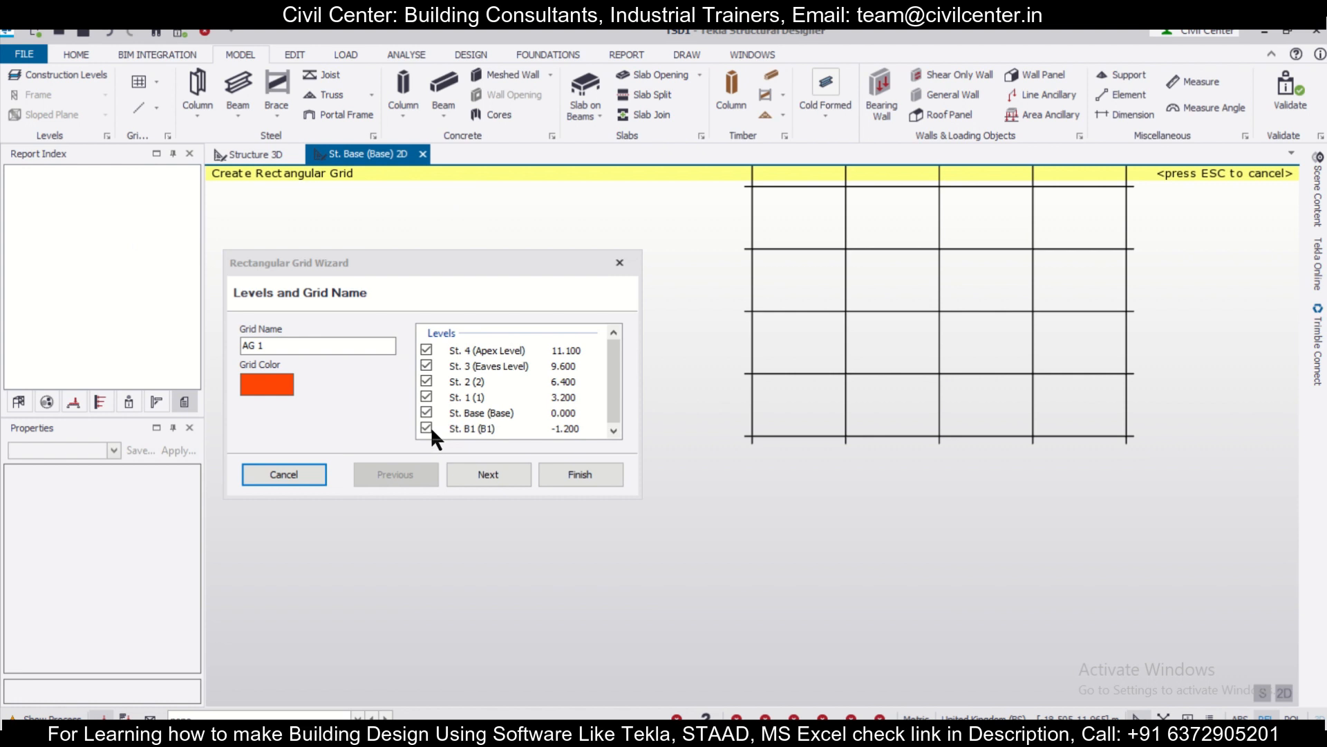
left_click(480, 472)
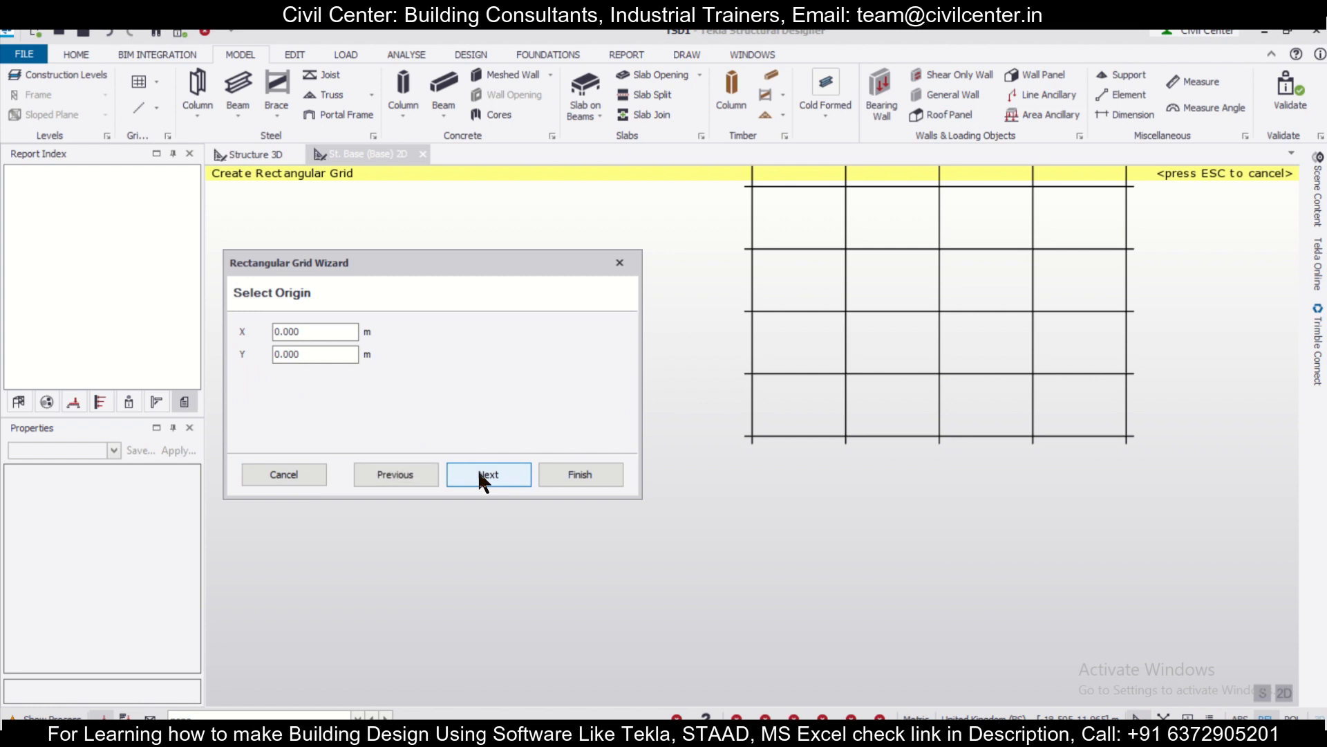
left_click(479, 473)
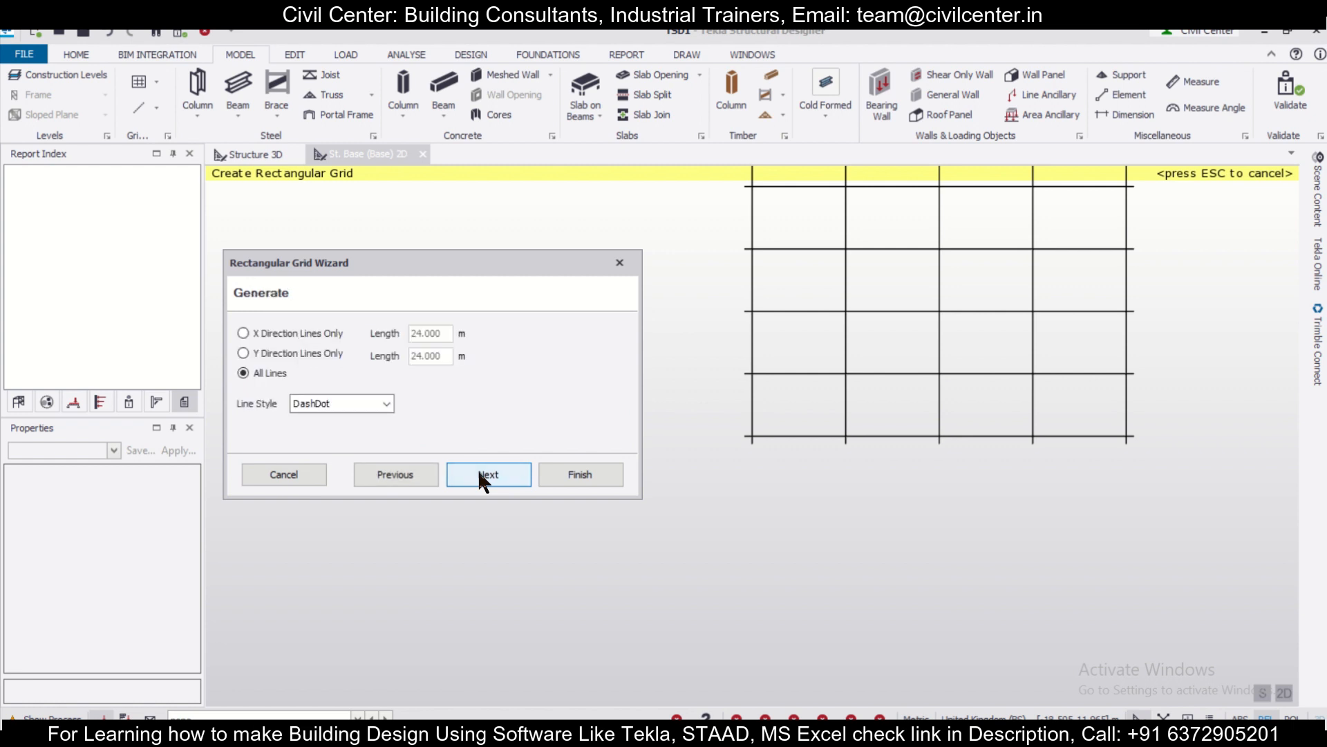
left_click(387, 406)
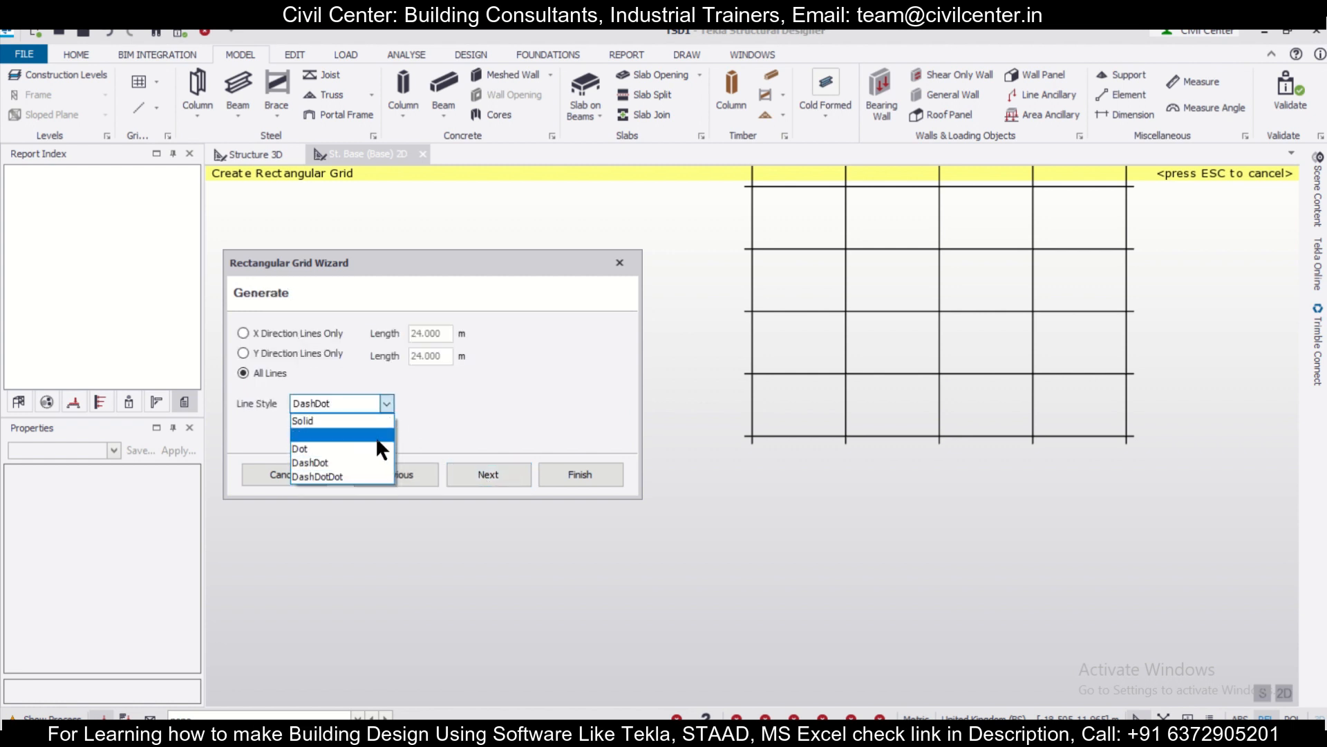
left_click(376, 436)
left_click(486, 473)
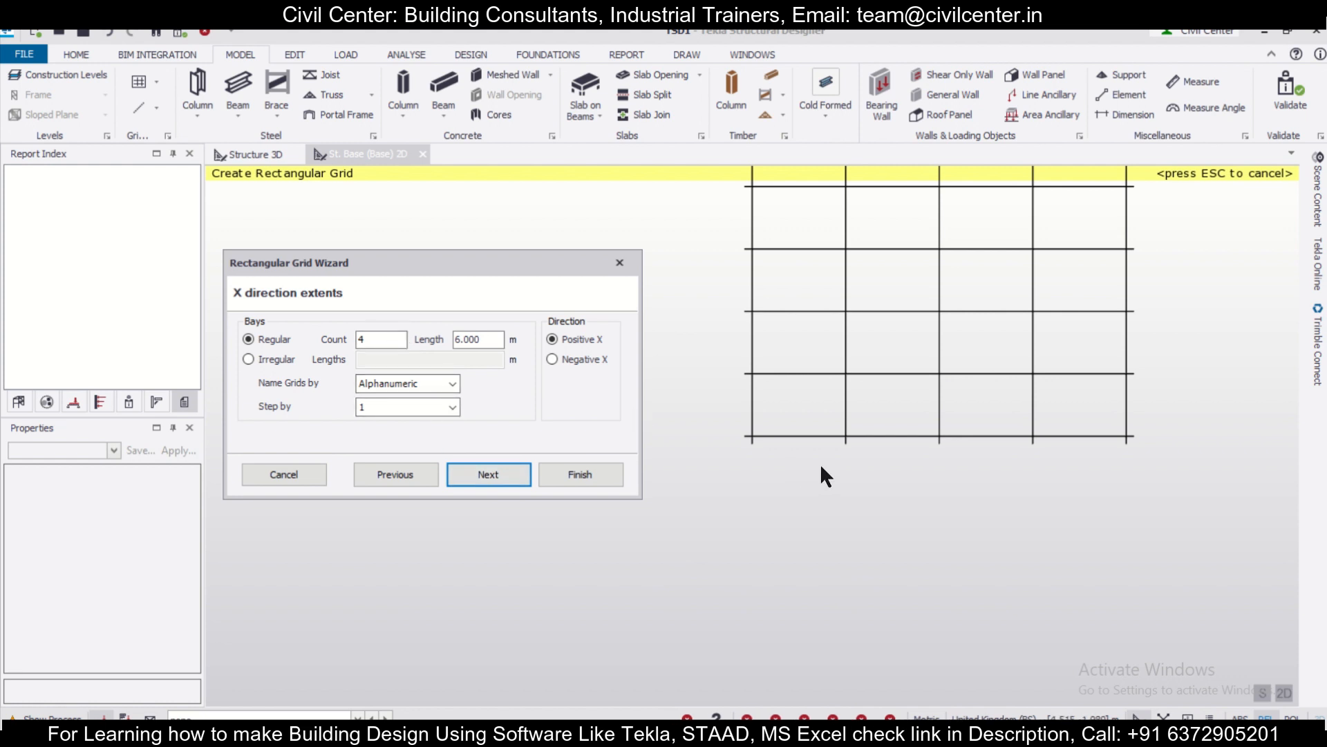
Set the grid's X direction to 2 regular bays of 3 m each
double_click(363, 339)
type("3")
key("Tab")
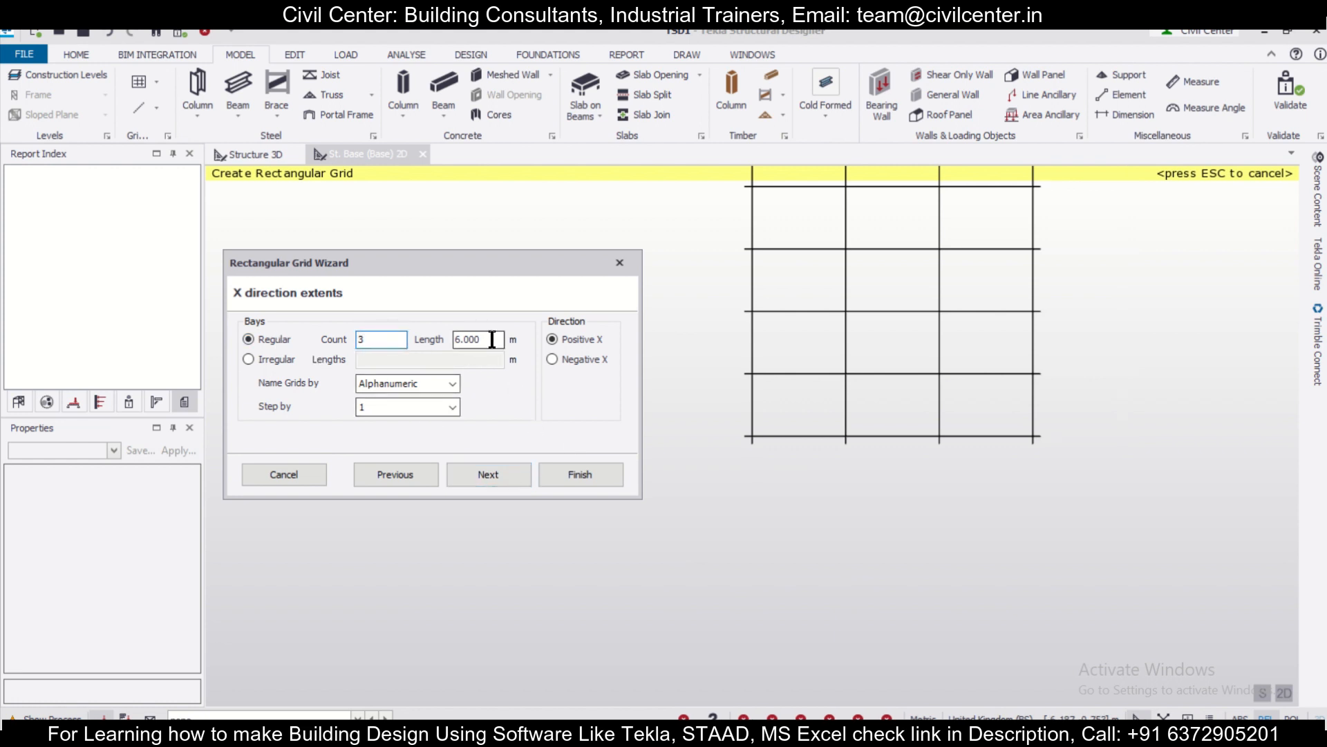
type("3")
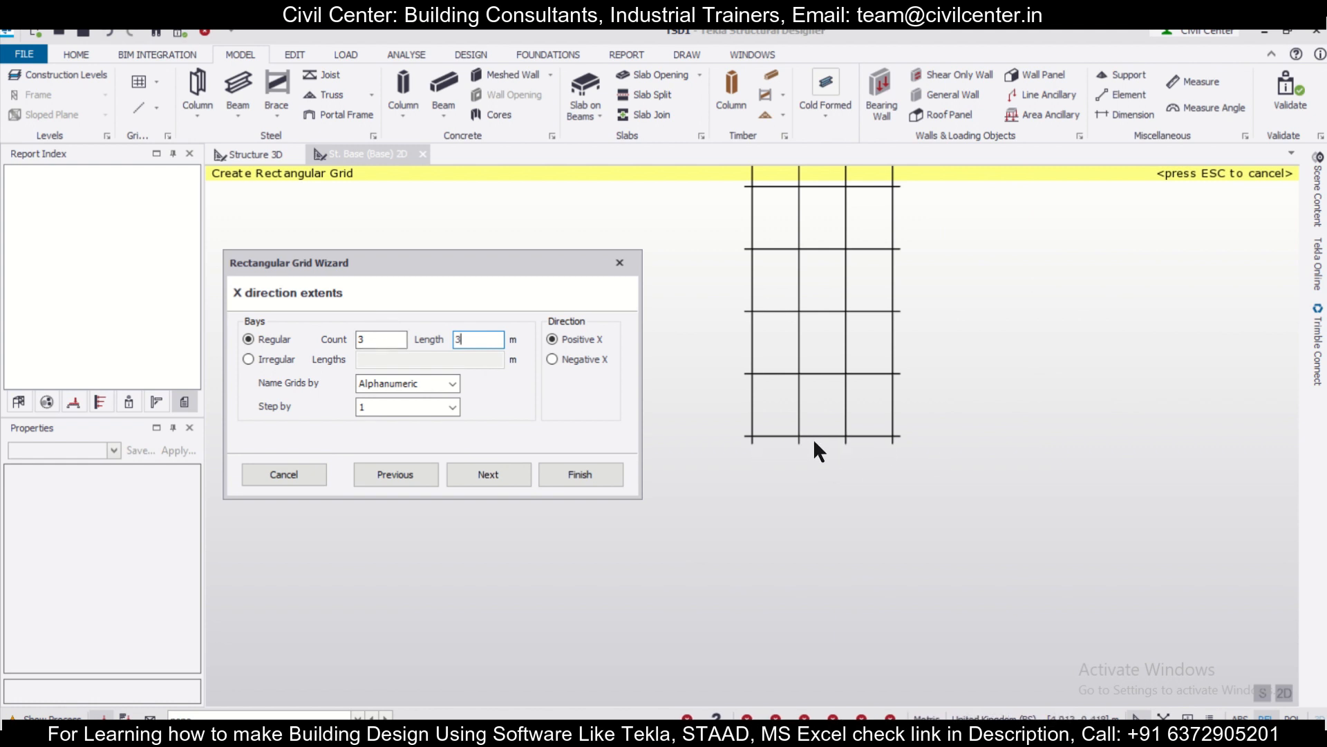
left_click(375, 341)
type("2")
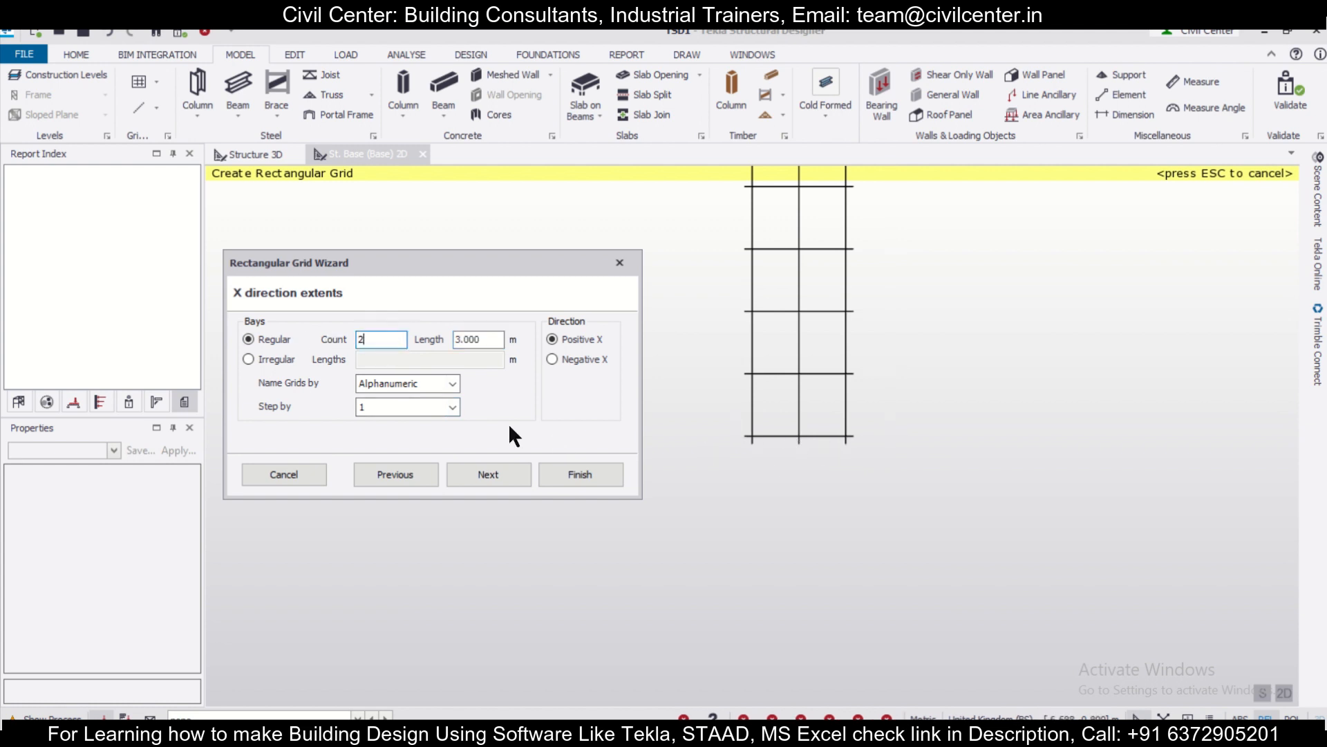
left_click(487, 470)
Set the grid's Y direction to 3 regular bays of 4 m and create the grid with 0° rotation
left_click(378, 340)
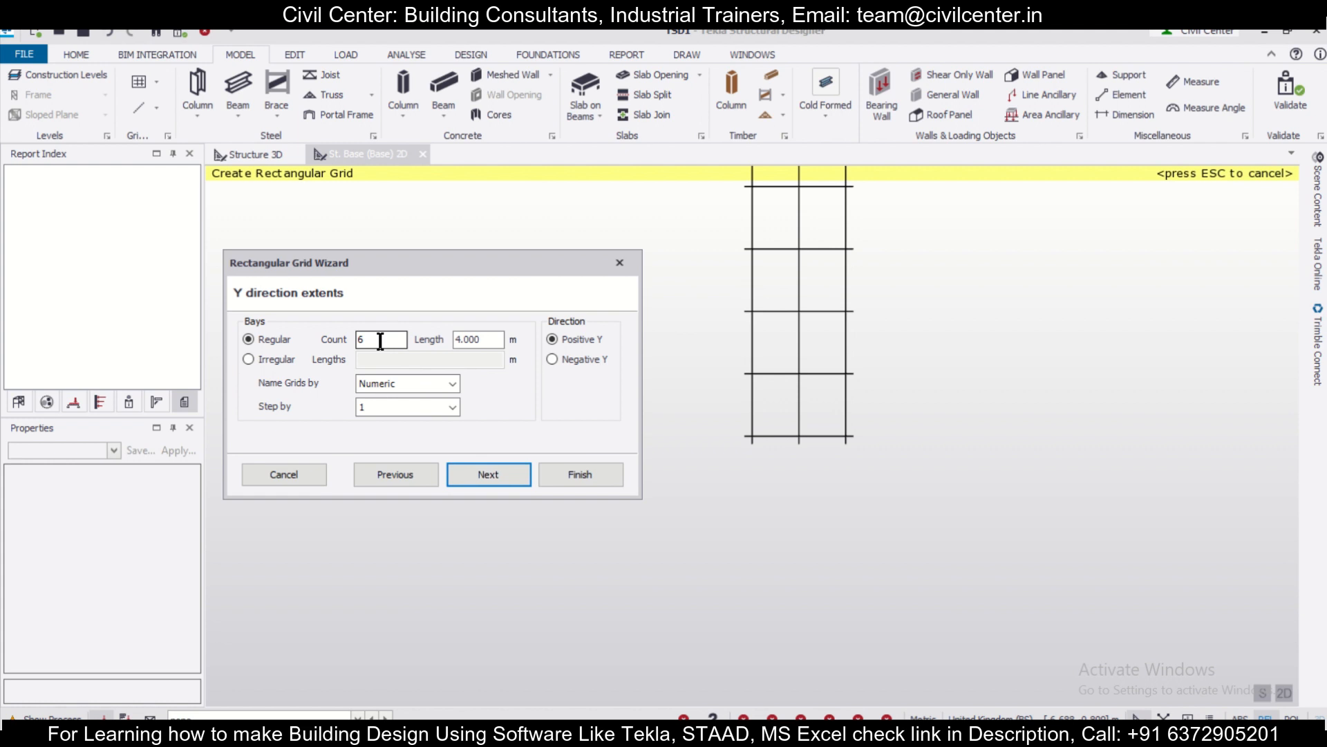
key("BackSpace")
type("3")
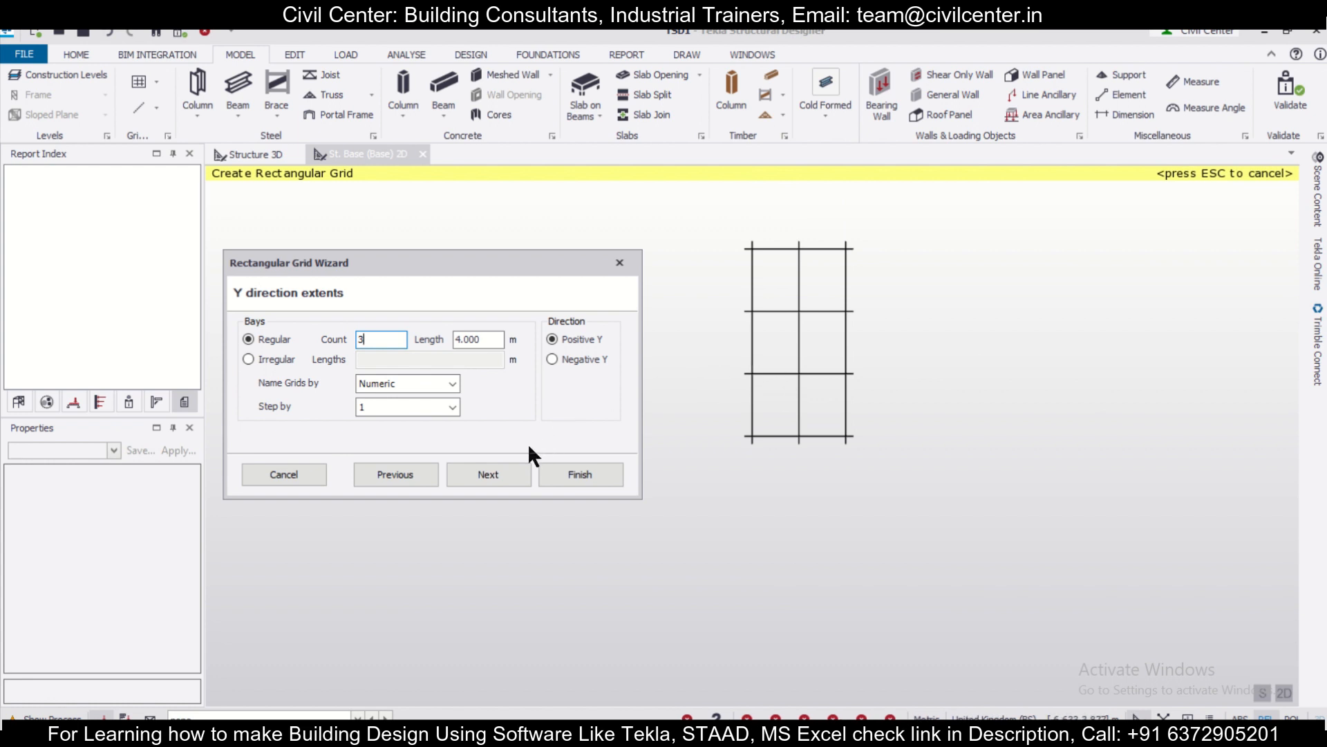
left_click(412, 474)
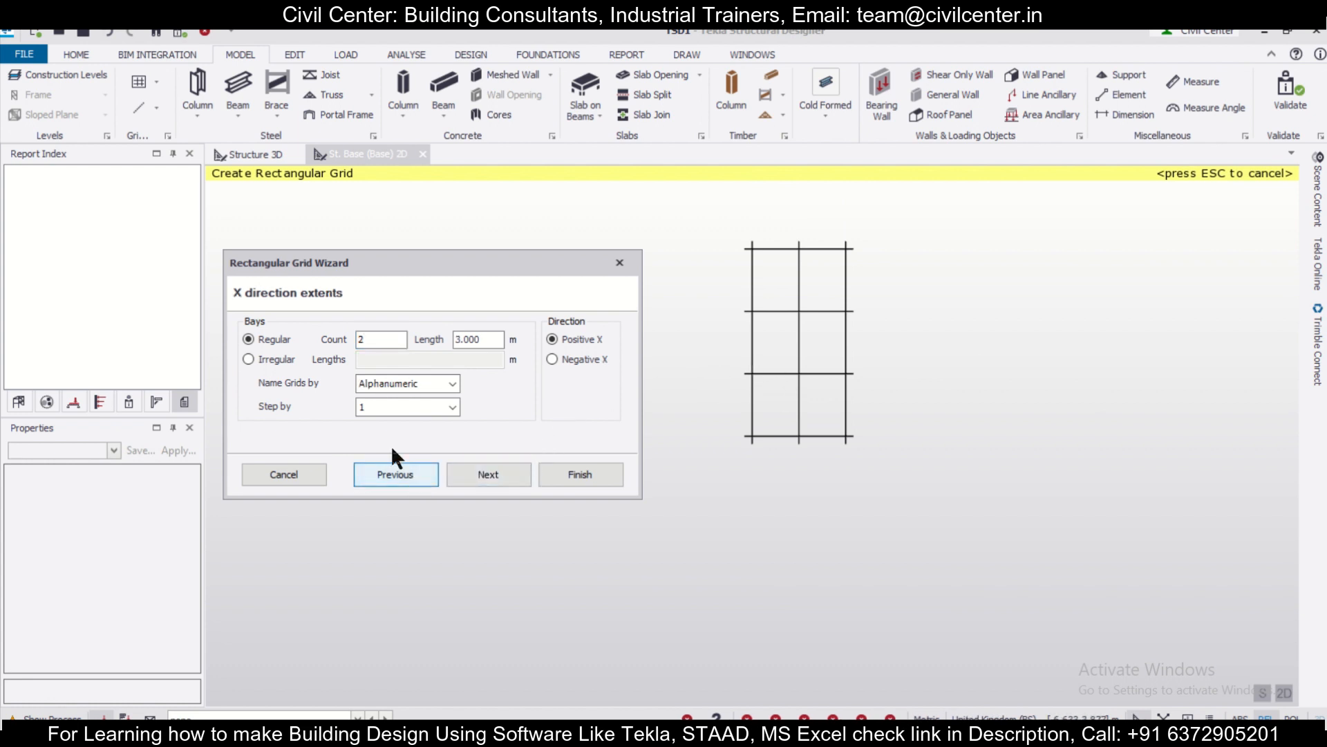
left_click(488, 474)
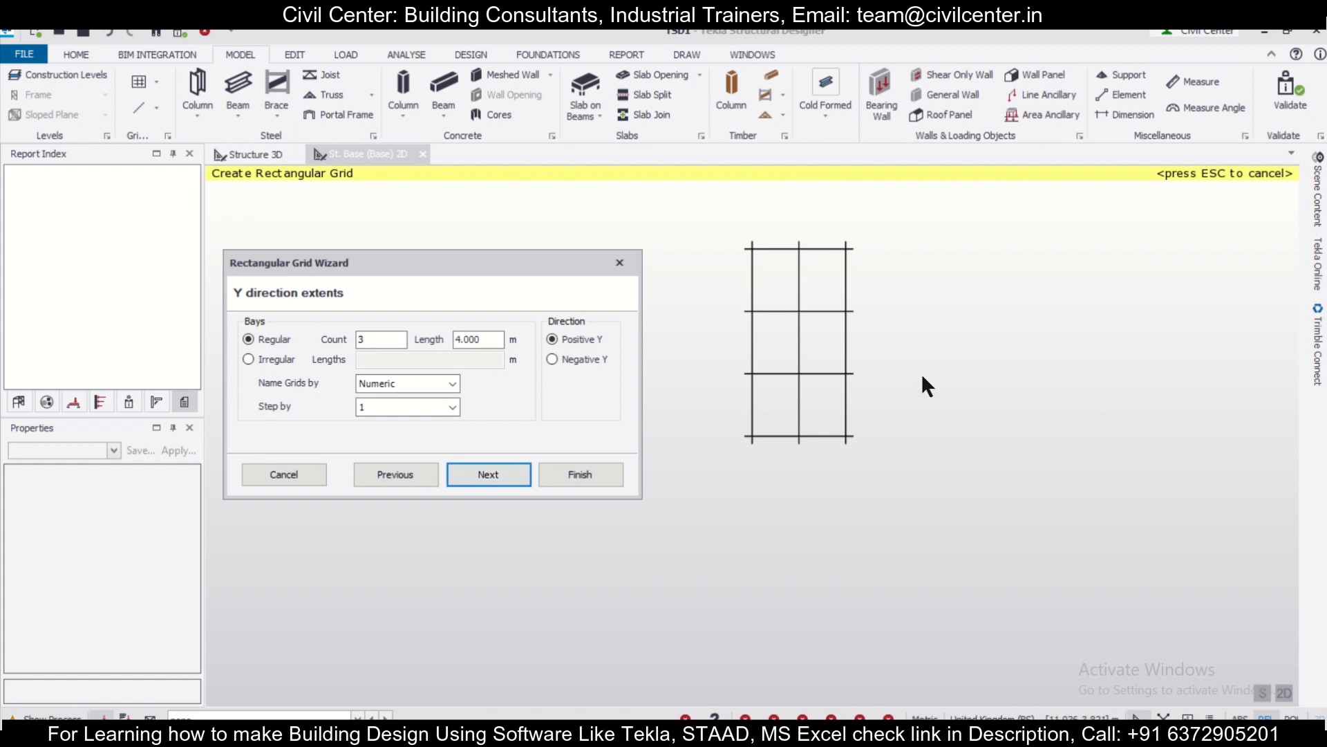
left_click(499, 476)
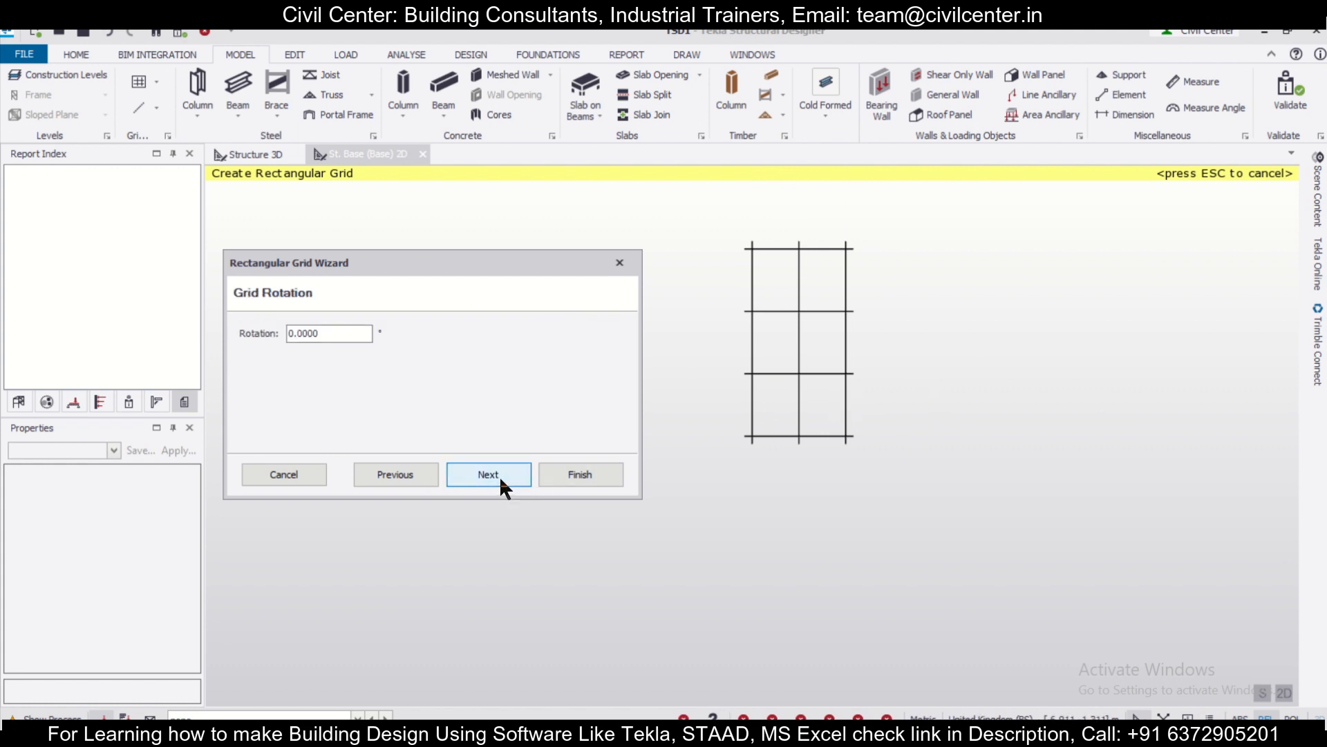
left_click(499, 476)
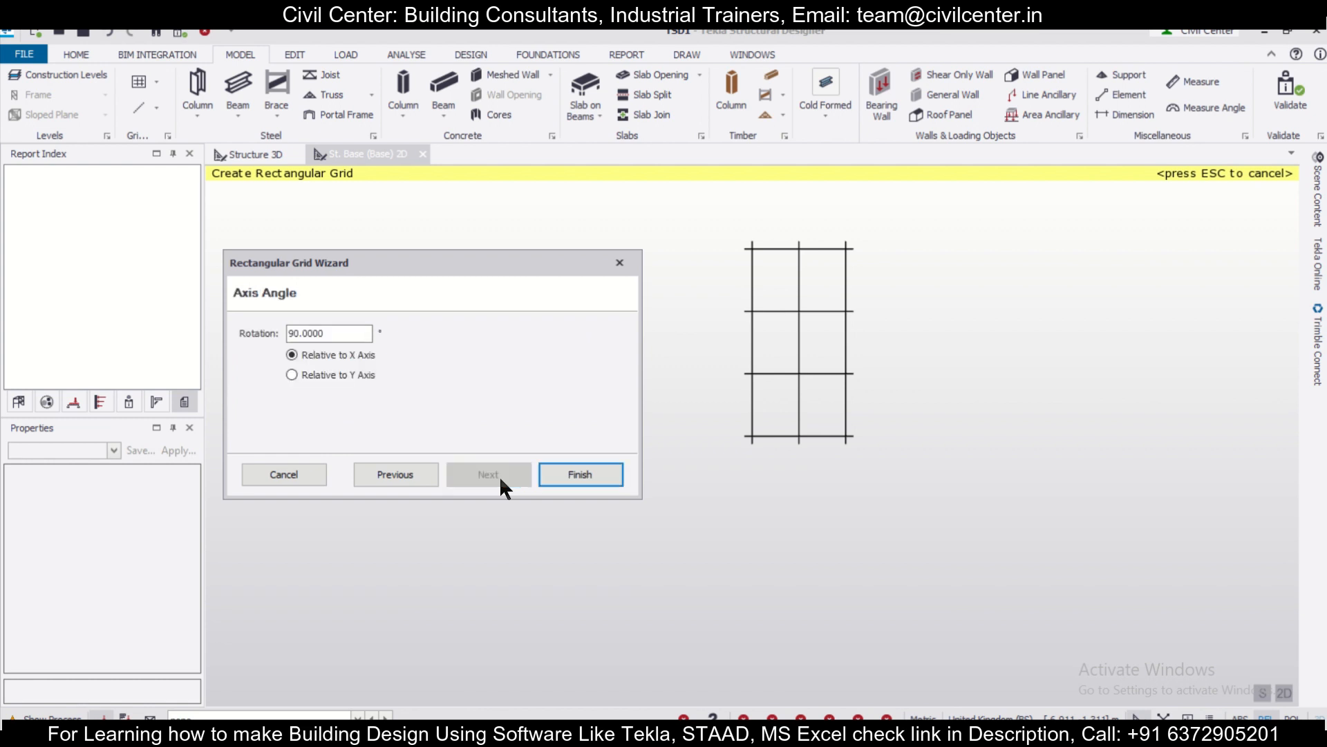
left_click(558, 471)
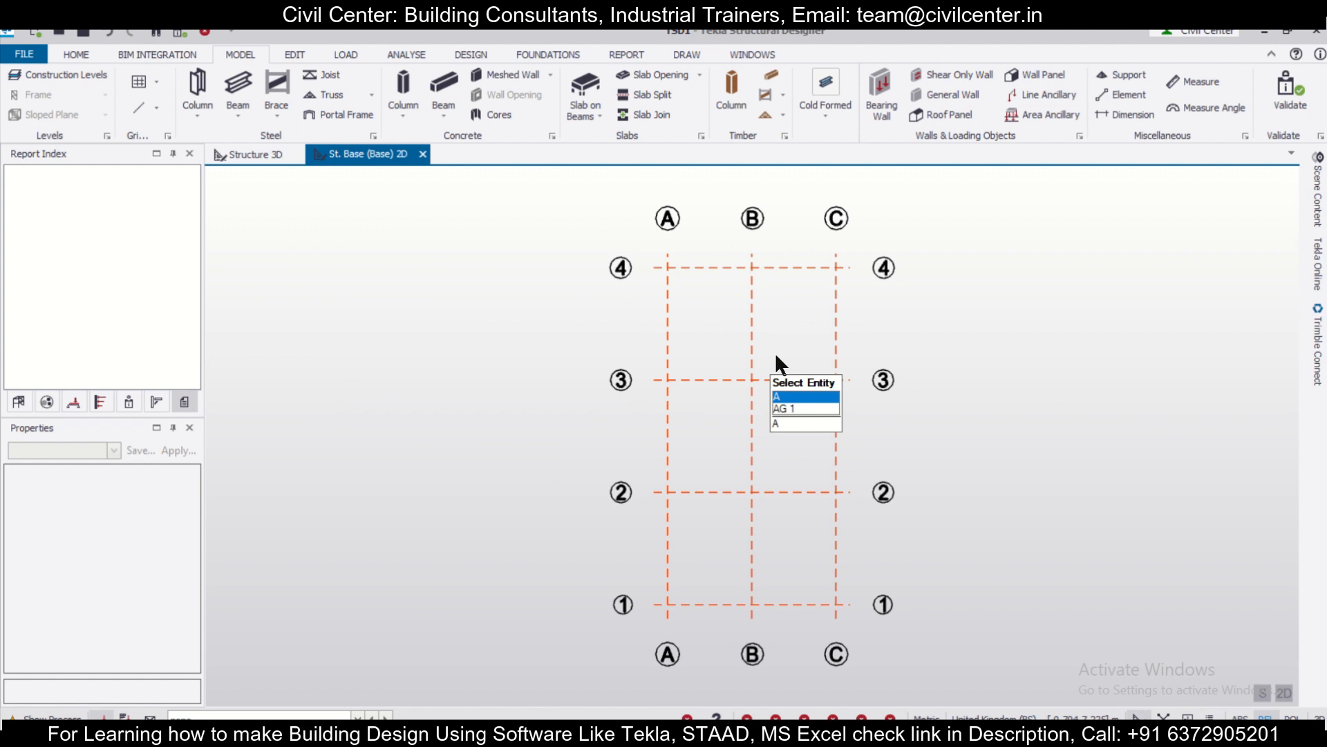
Start a rolled steel column with its top level set to St. 3 (Eaves Level)
scroll(865, 353, "down", 3)
scroll(974, 361, "up", 2)
middle_click_drag(973, 360, 821, 333)
scroll(822, 332, "up", 1)
scroll(821, 333, "down", 1)
scroll(823, 334, "up", 1)
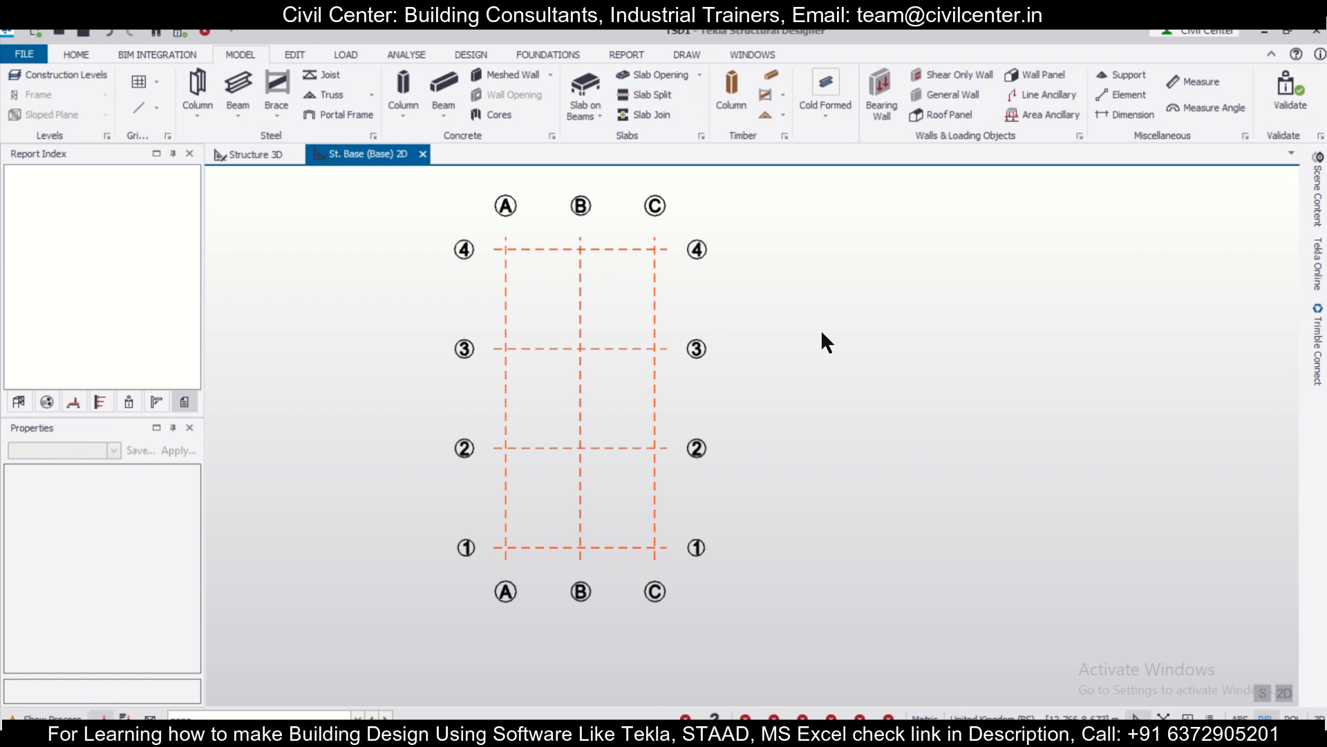
left_click(203, 82)
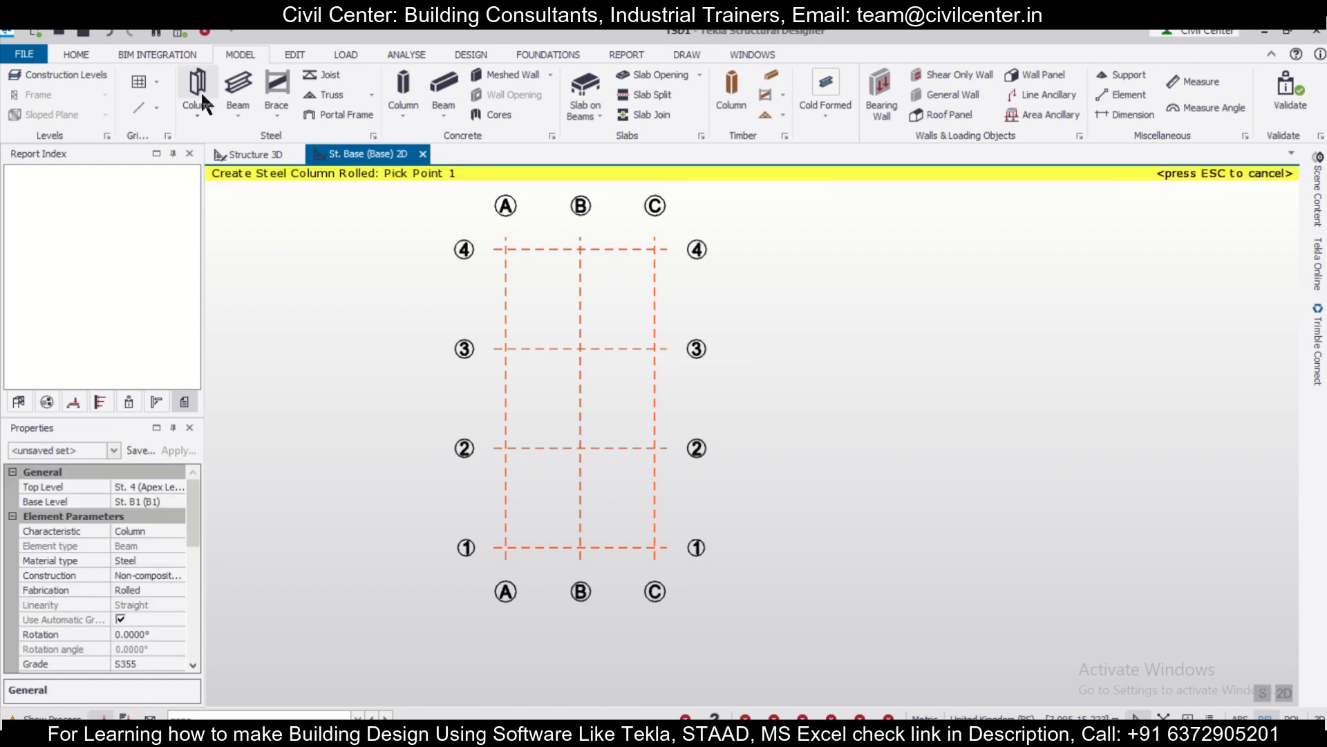
left_click(176, 488)
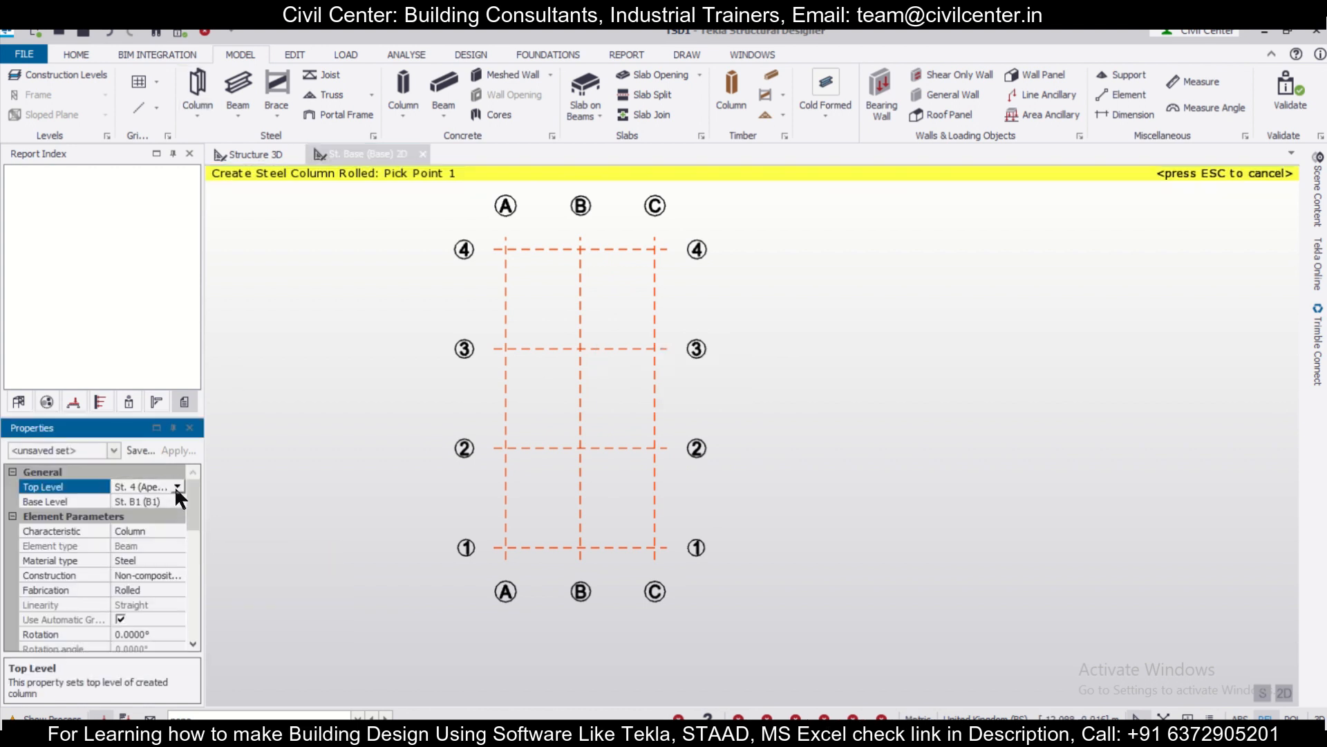
left_click(178, 488)
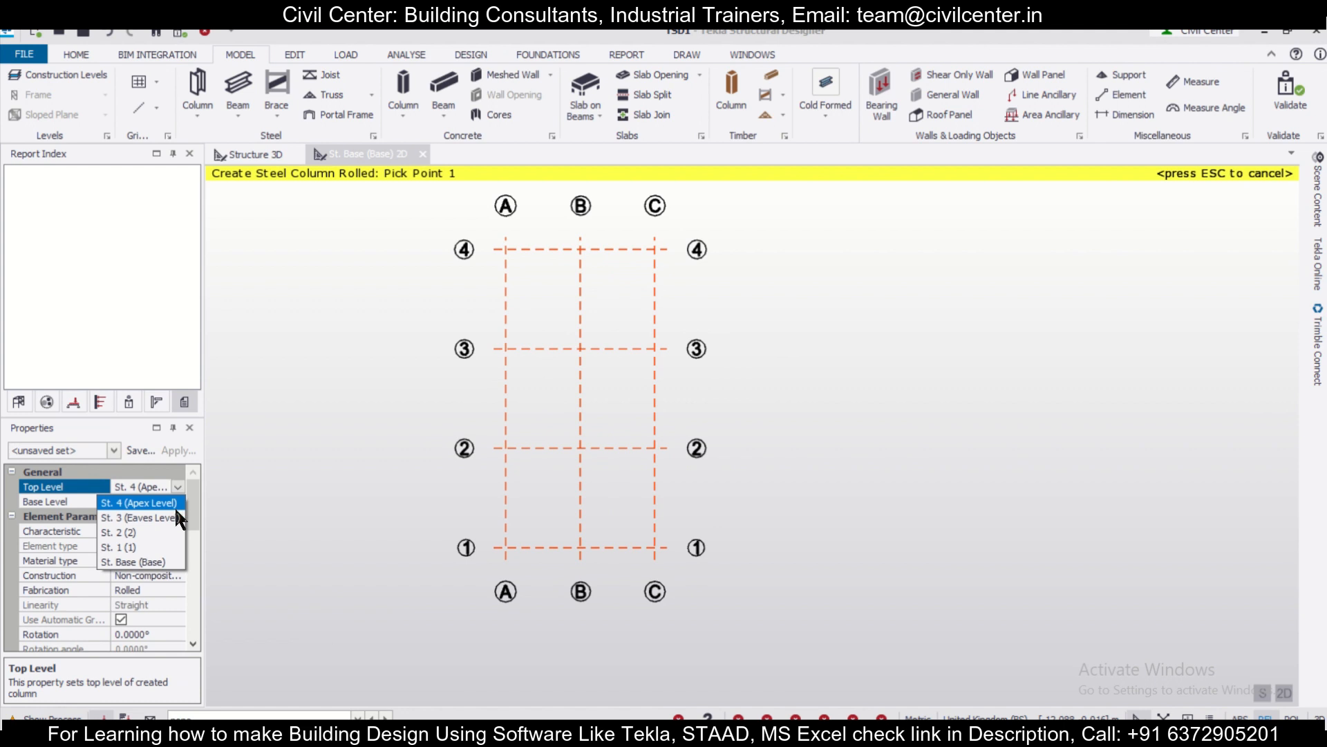
left_click(172, 517)
Turn off the Gravity only option for the new steel columns
left_click_drag(196, 506, 197, 548)
left_click(184, 562)
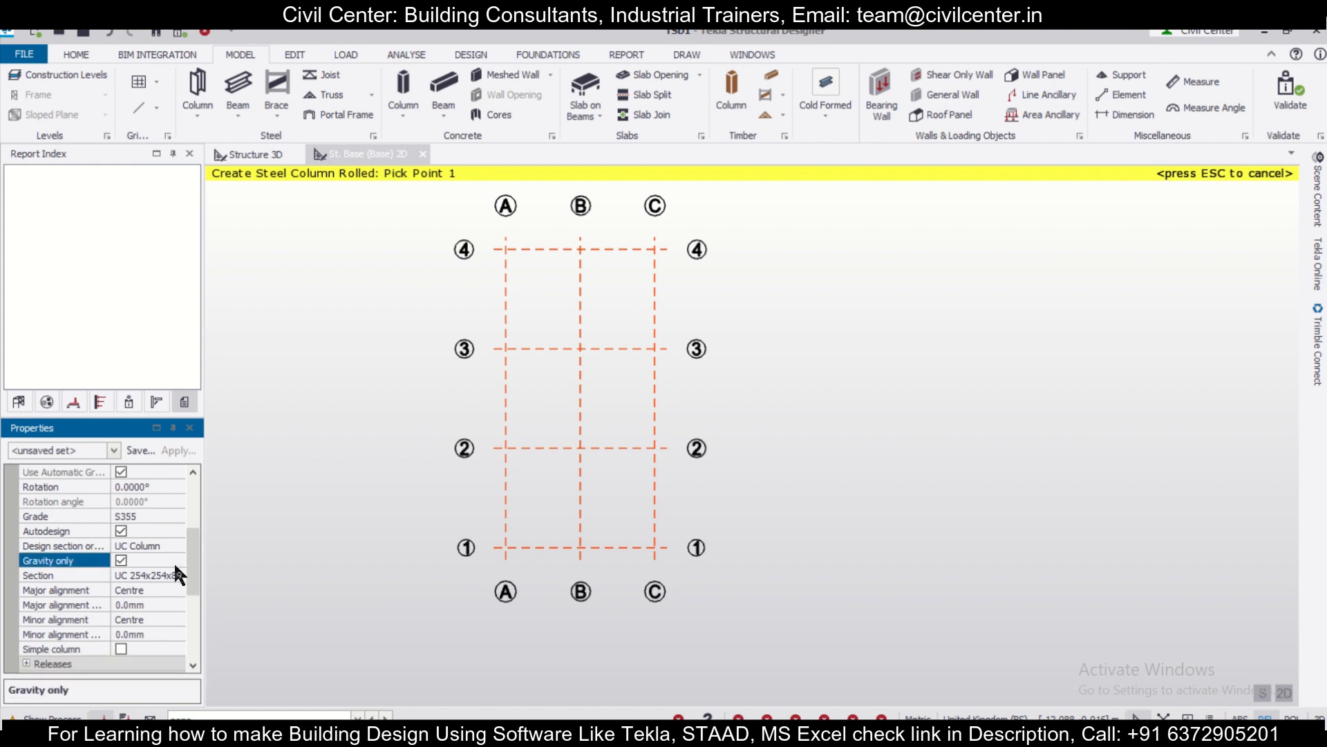
left_click(121, 560)
Assign the square hollow section SHS 200x200x5.0 to the new columns
left_click(145, 575)
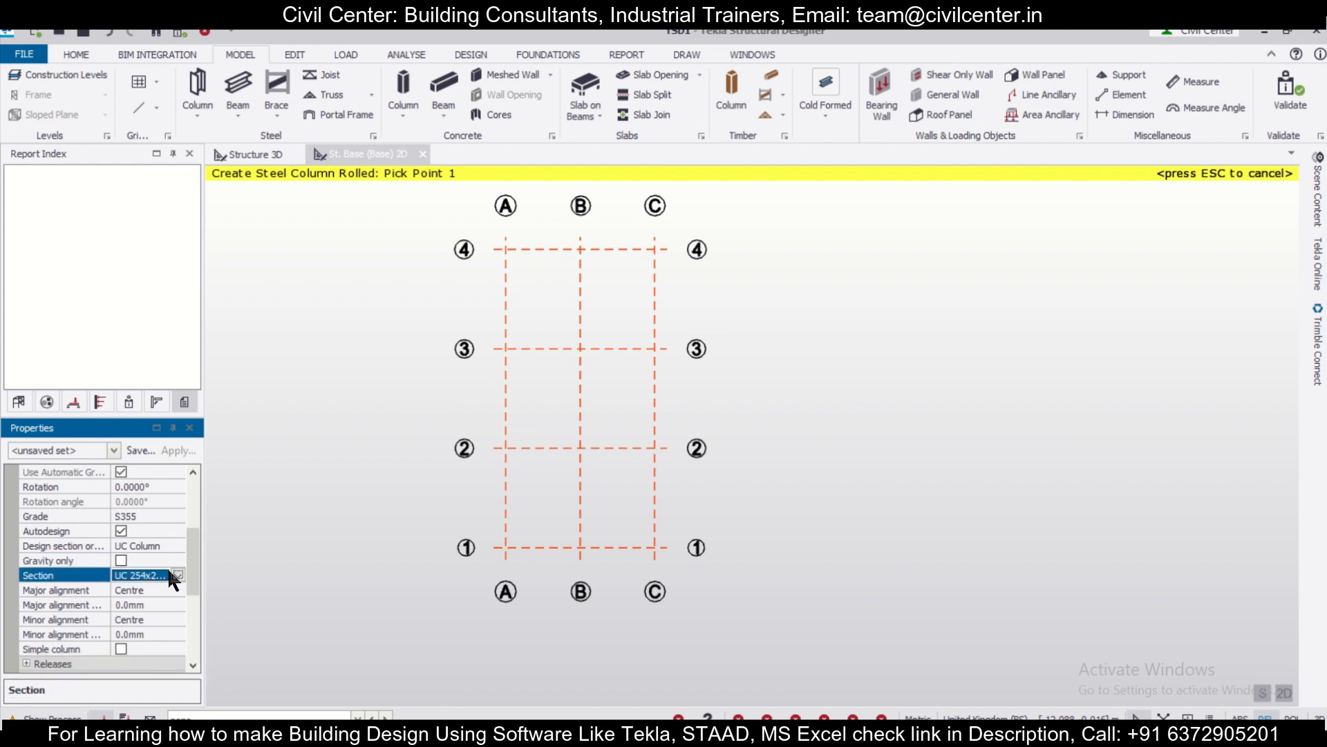
left_click(178, 576)
left_click(169, 596)
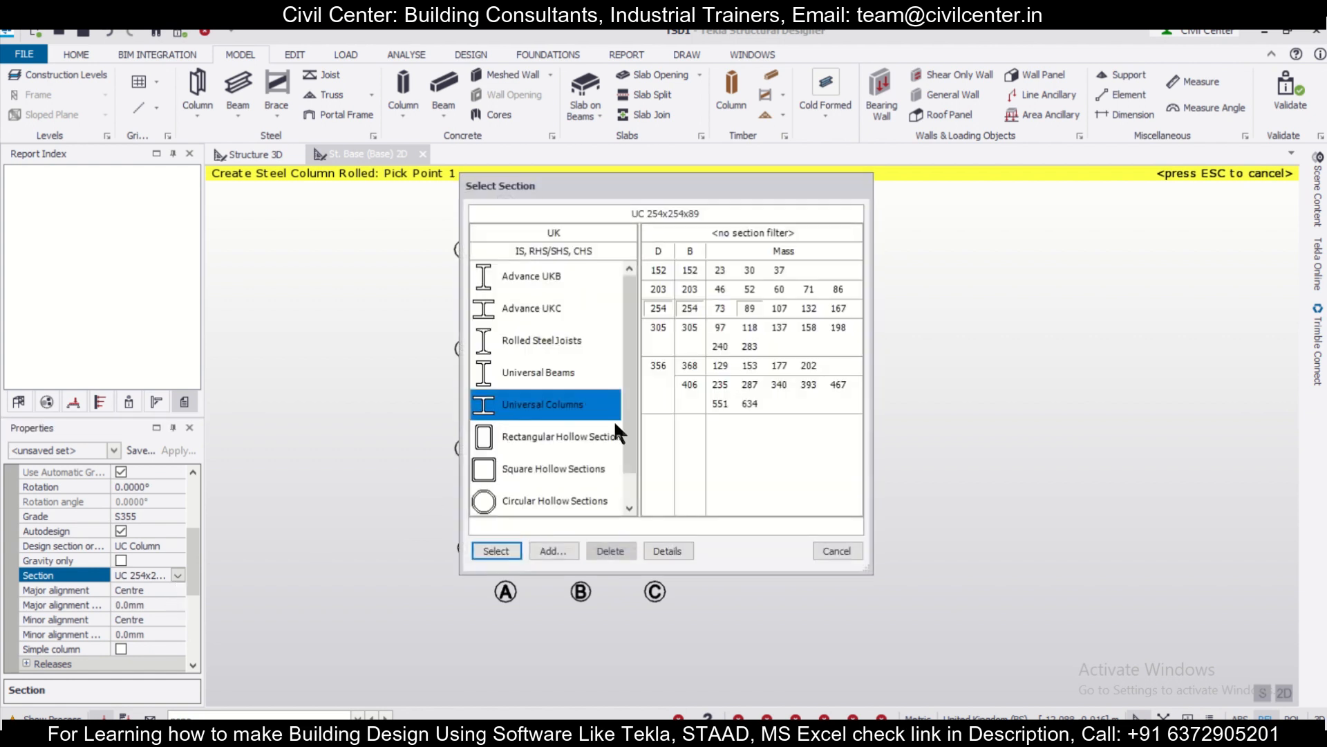
left_click_drag(622, 359, 623, 379)
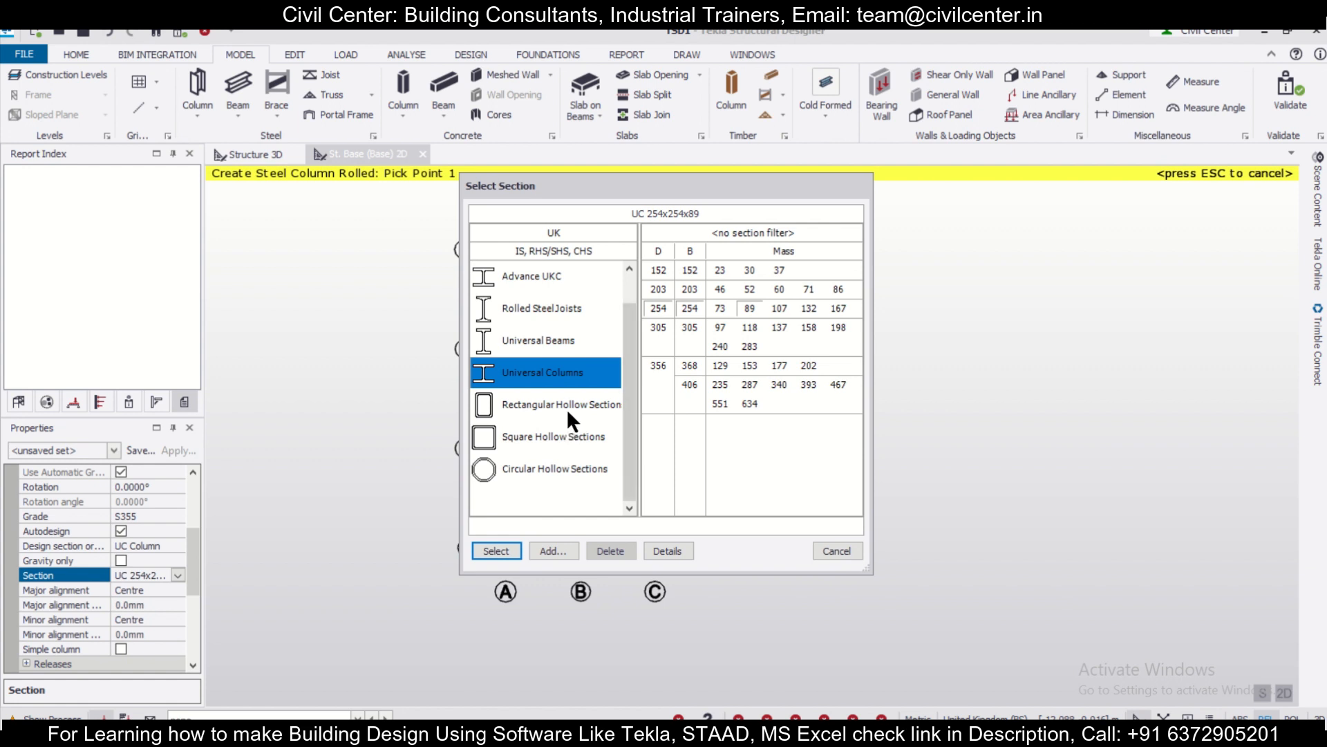
left_click(588, 440)
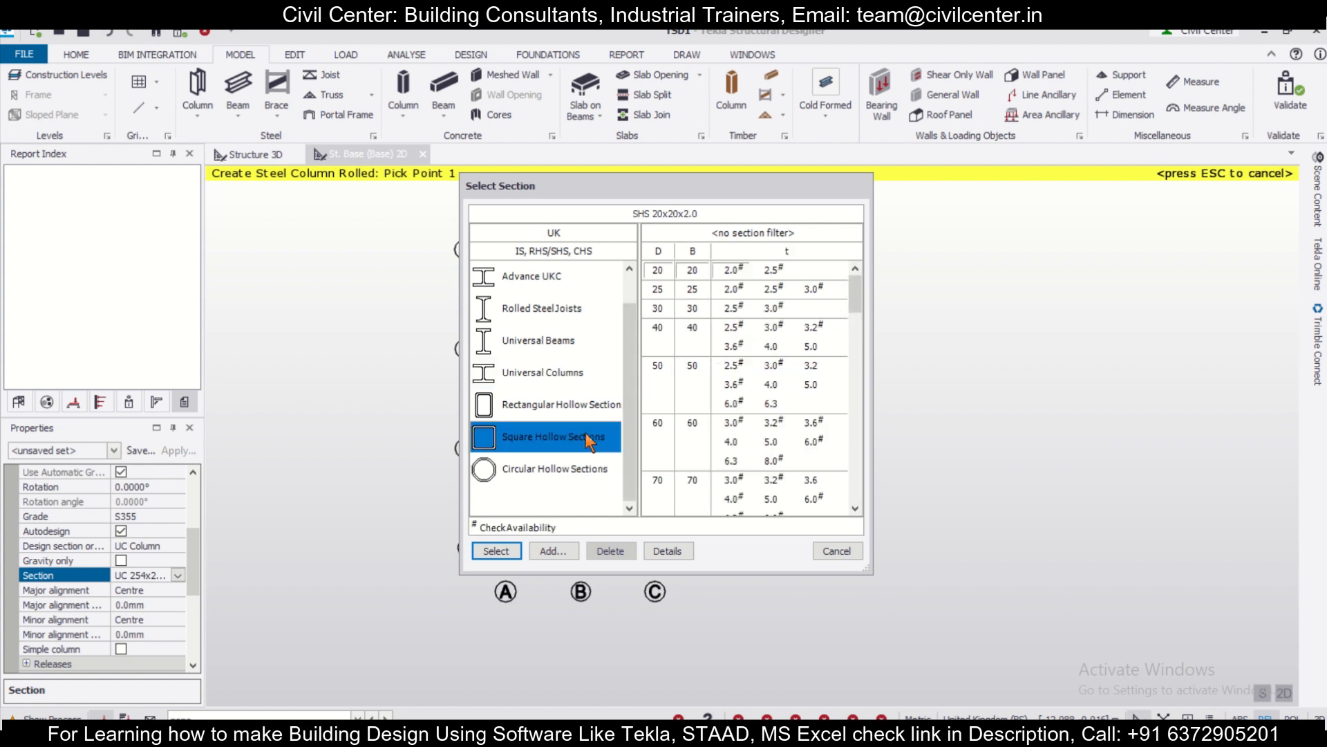
left_click_drag(859, 295, 862, 378)
left_click(656, 470)
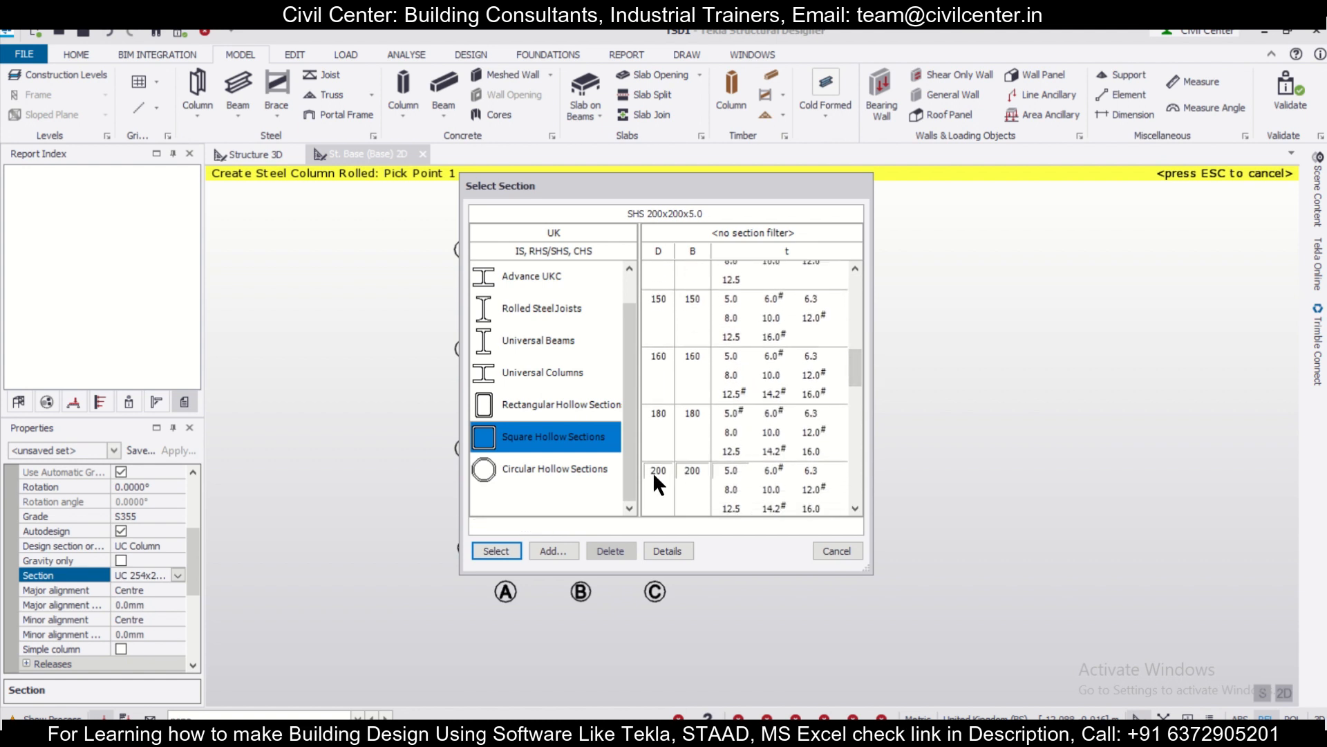
left_click(496, 550)
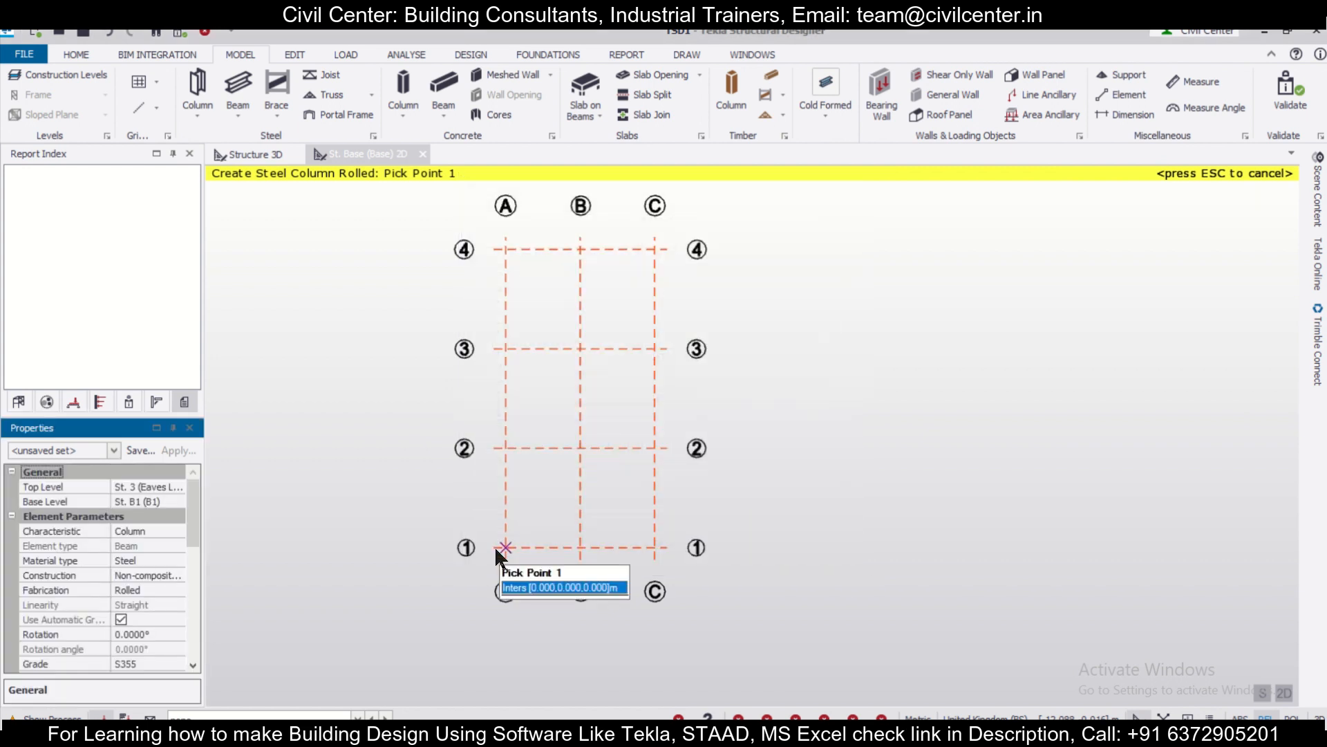
Place columns where grid lines A and C cross lines 1 to 4, and view them in the 3D structure
scroll(180, 537, "down", 10)
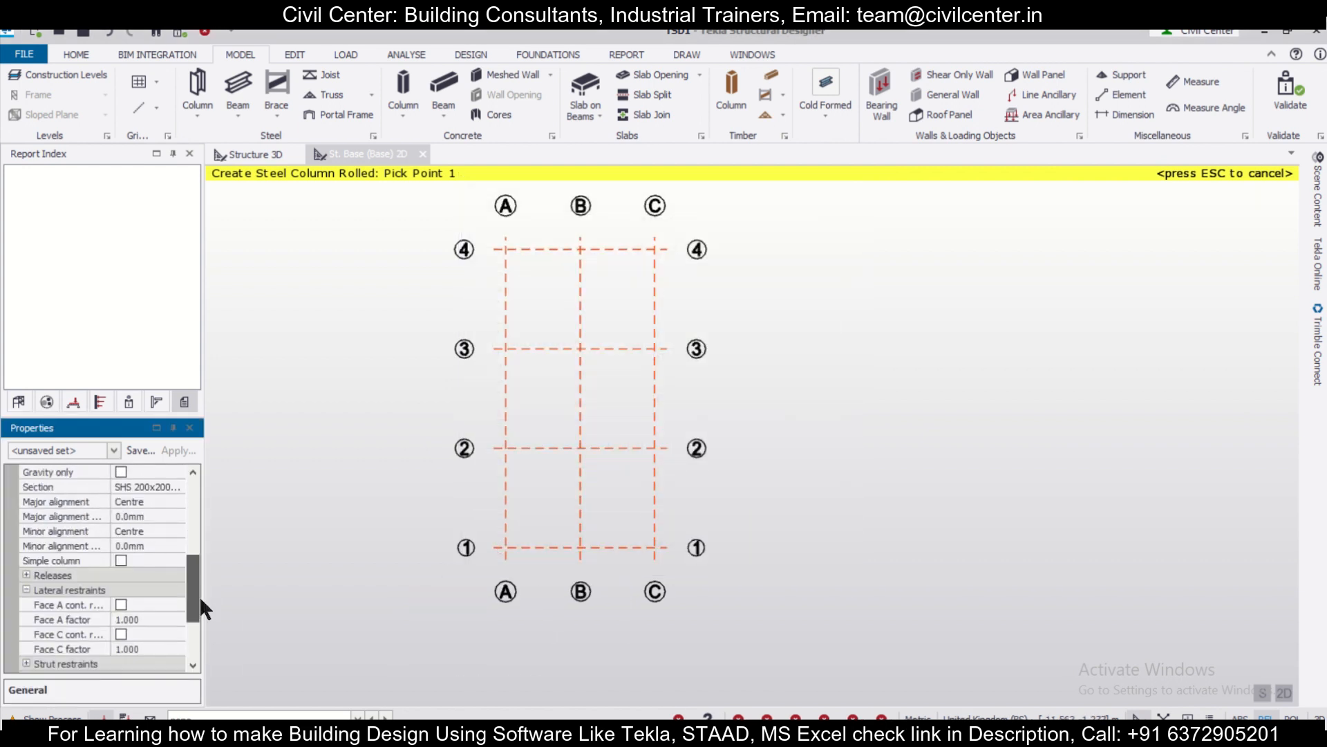
scroll(212, 608, "up", 10)
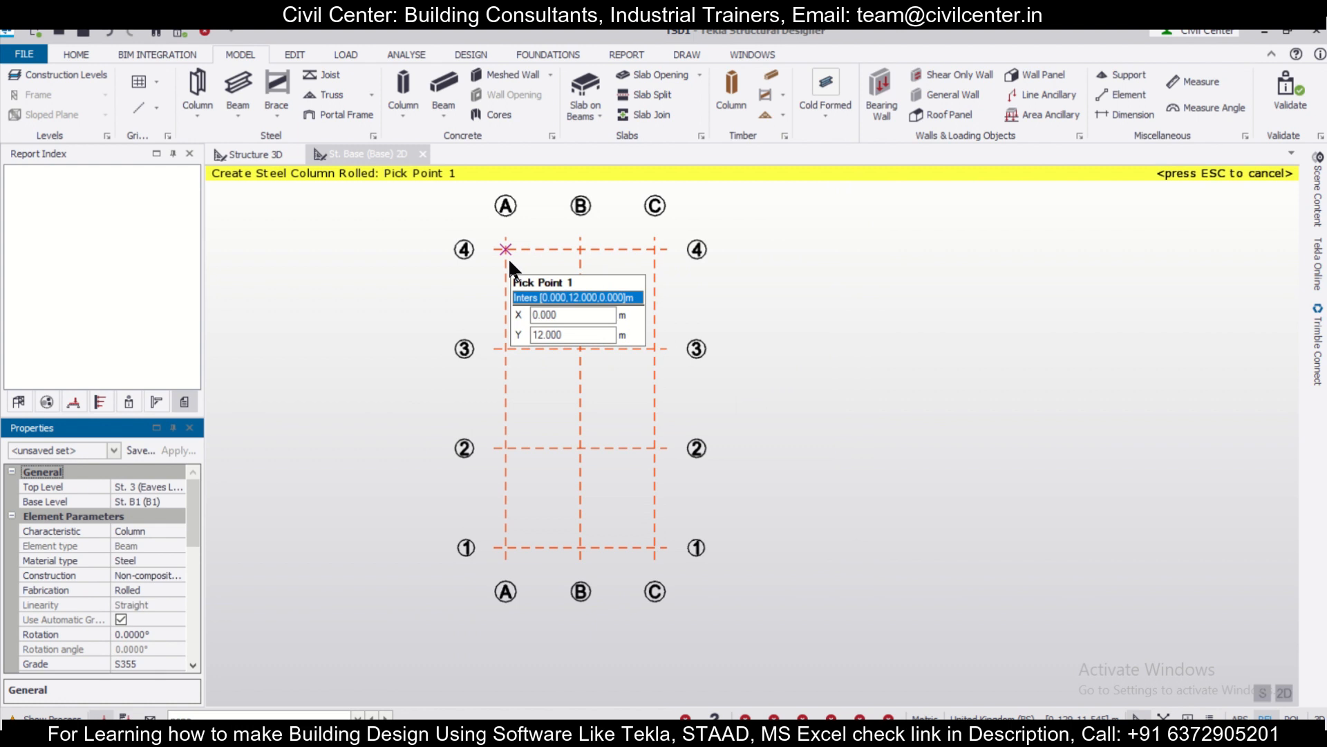
left_click_drag(491, 221, 550, 585)
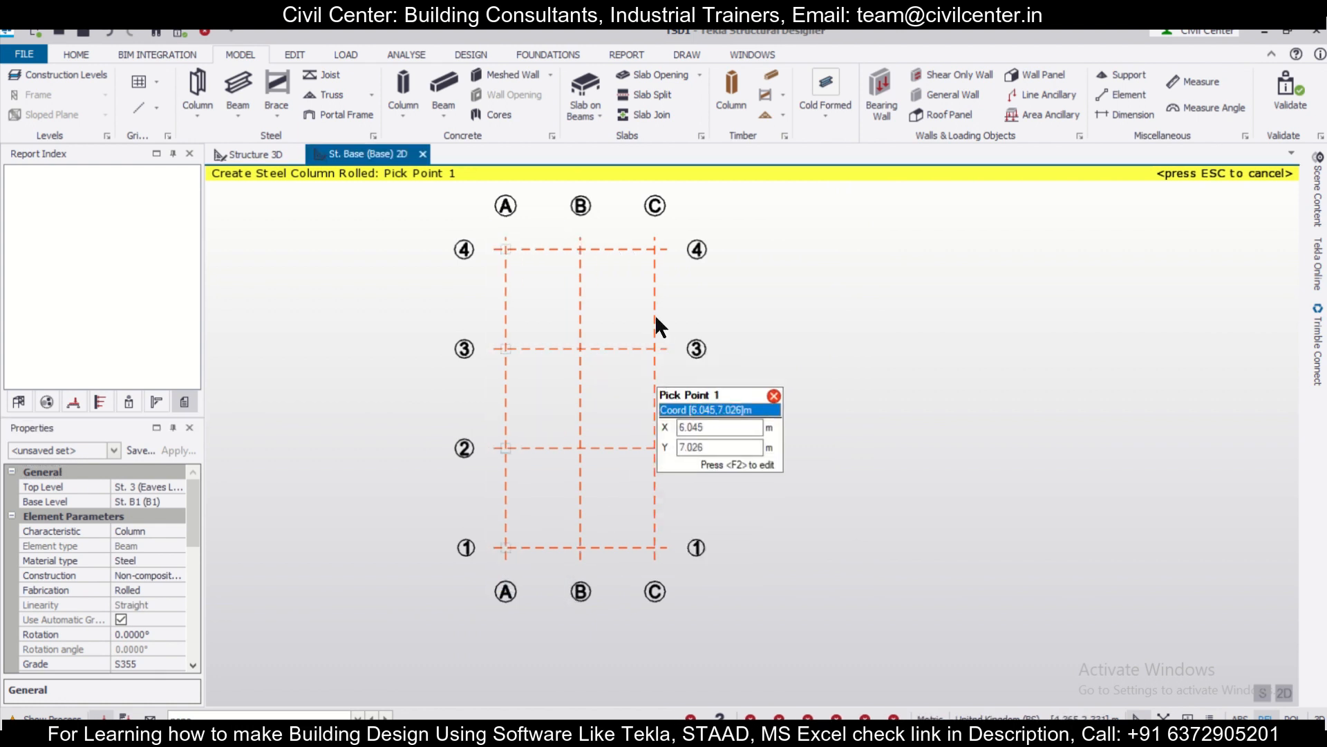
left_click_drag(632, 216, 708, 590)
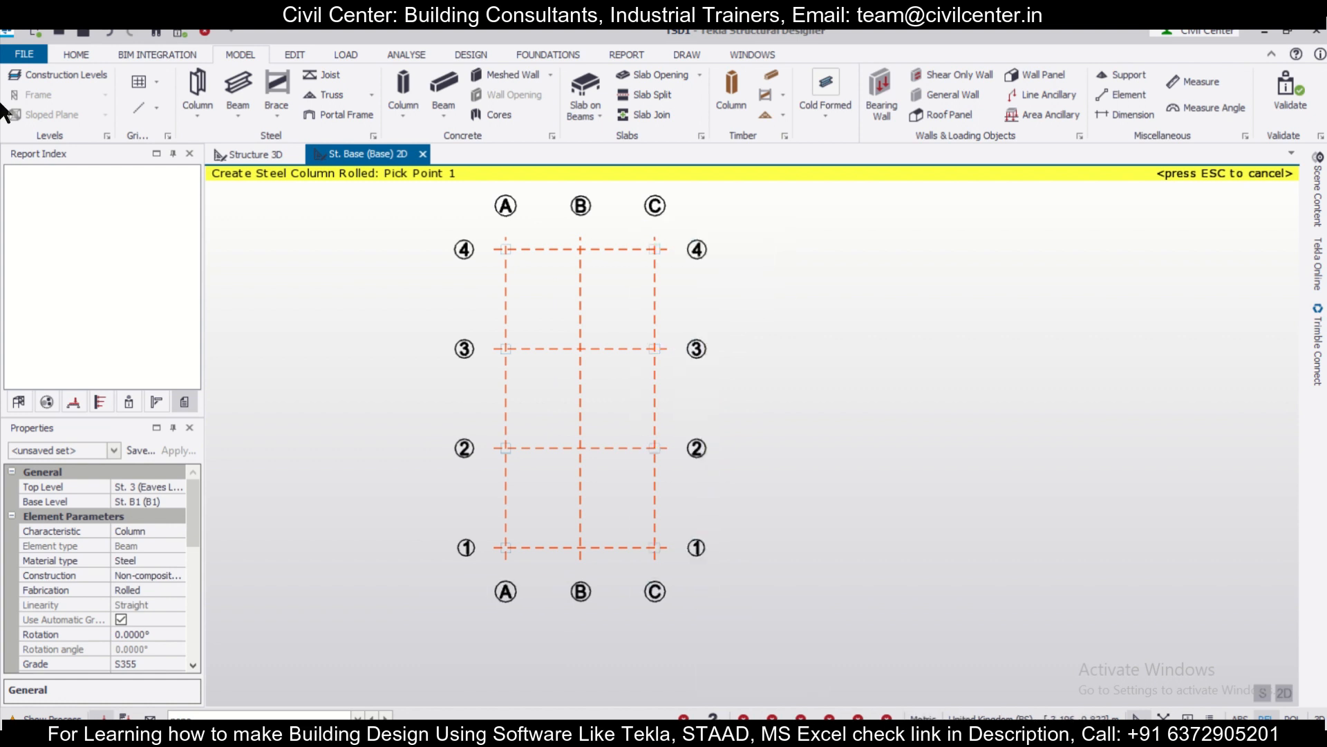
left_click(249, 155)
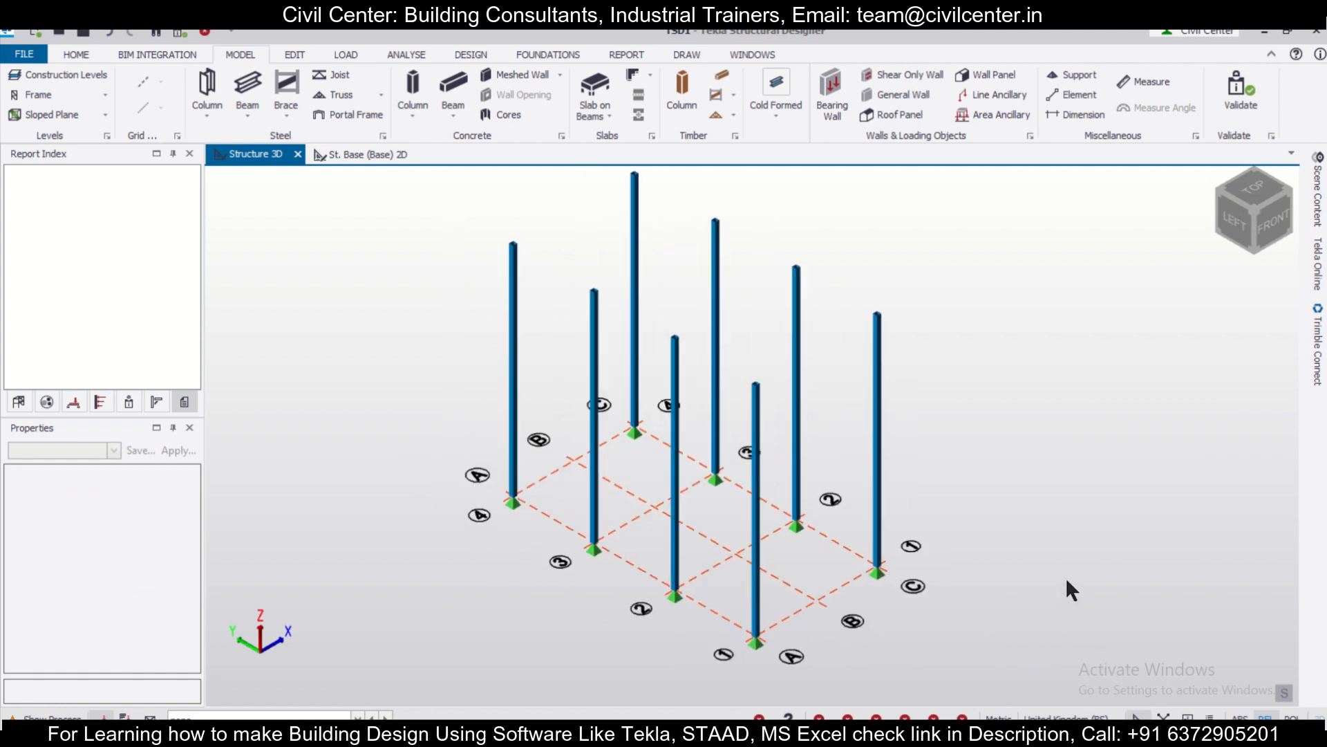
scroll(1067, 581, "down", 1)
Place columns with top level St. 1 (1) where grid line B crosses lines 1 to 4, and view them in the 3D structure
left_click(343, 159)
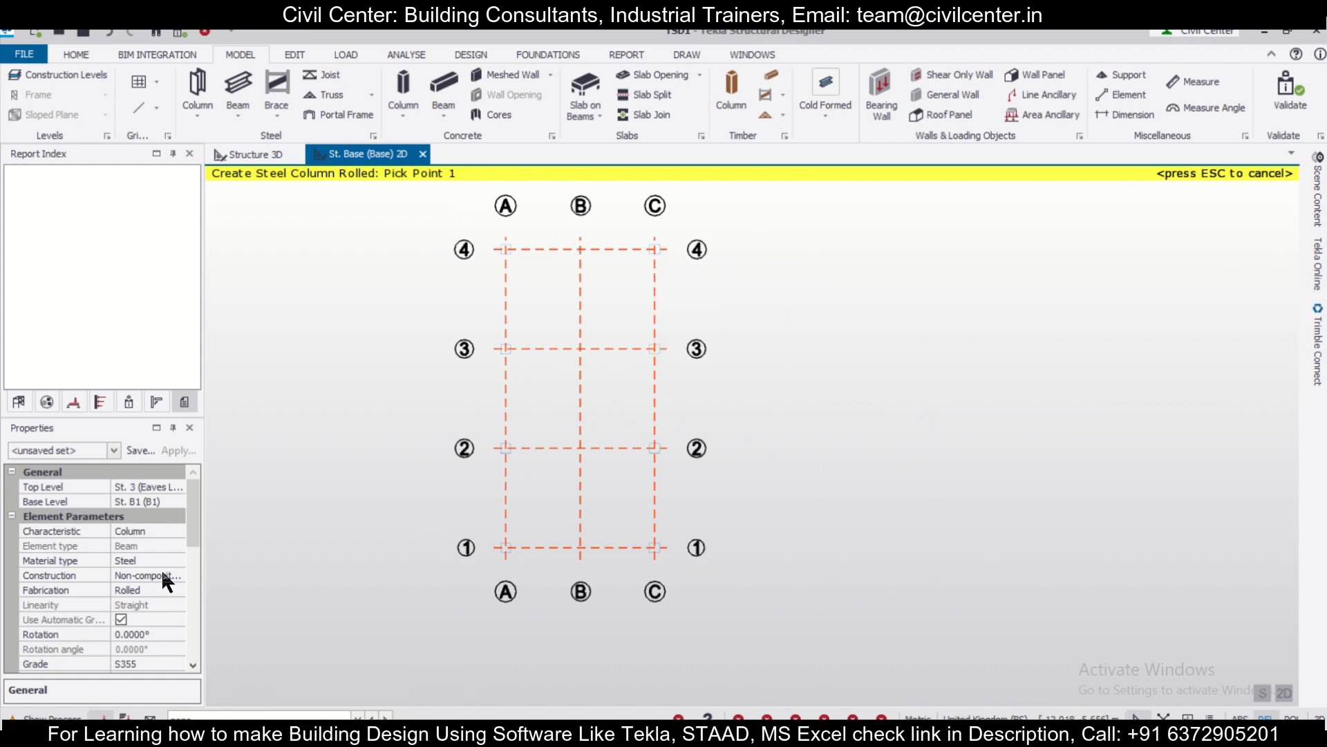
left_click(163, 486)
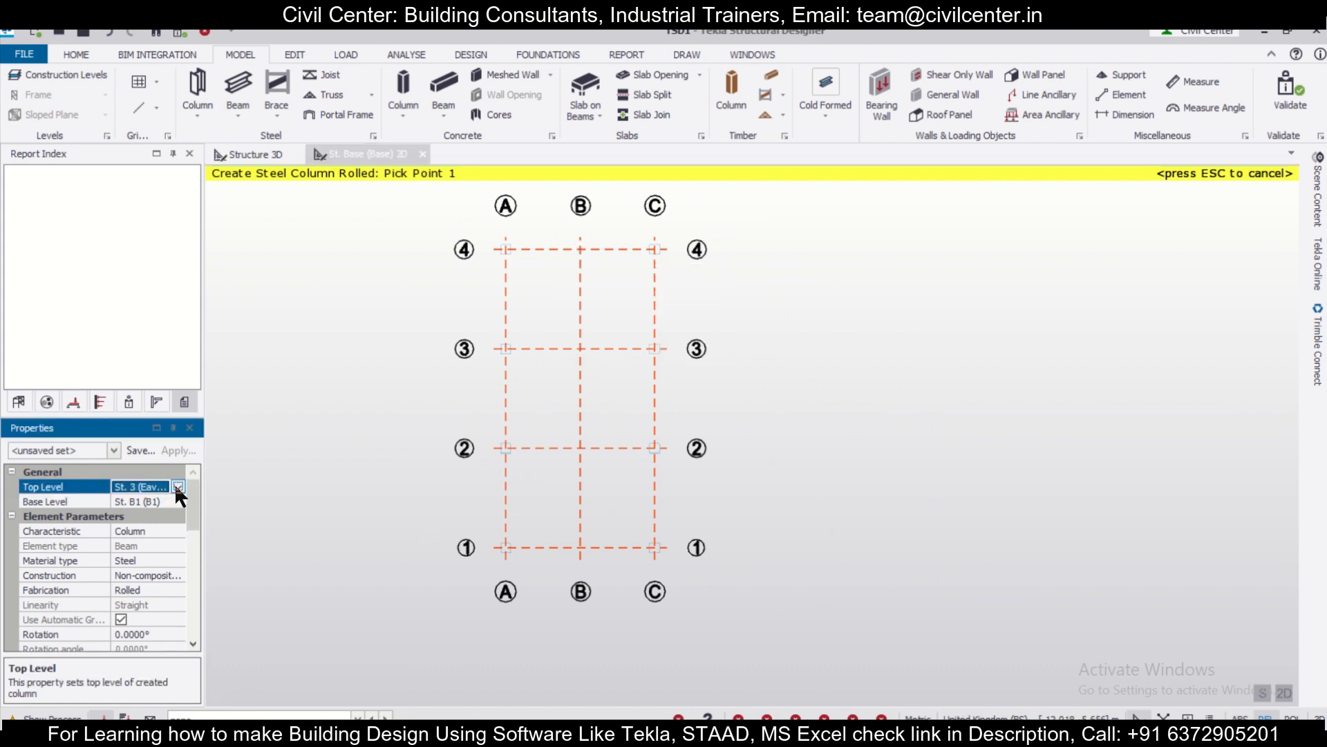
left_click(178, 488)
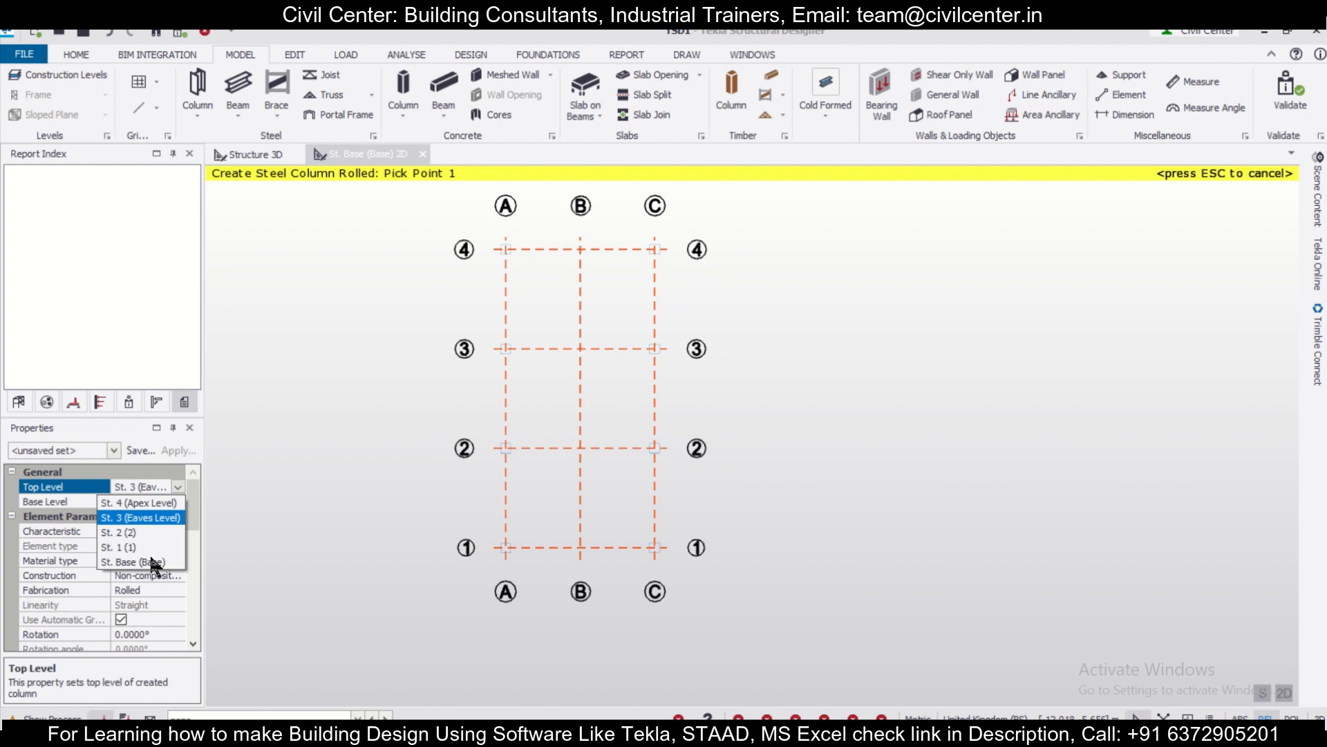
left_click(130, 545)
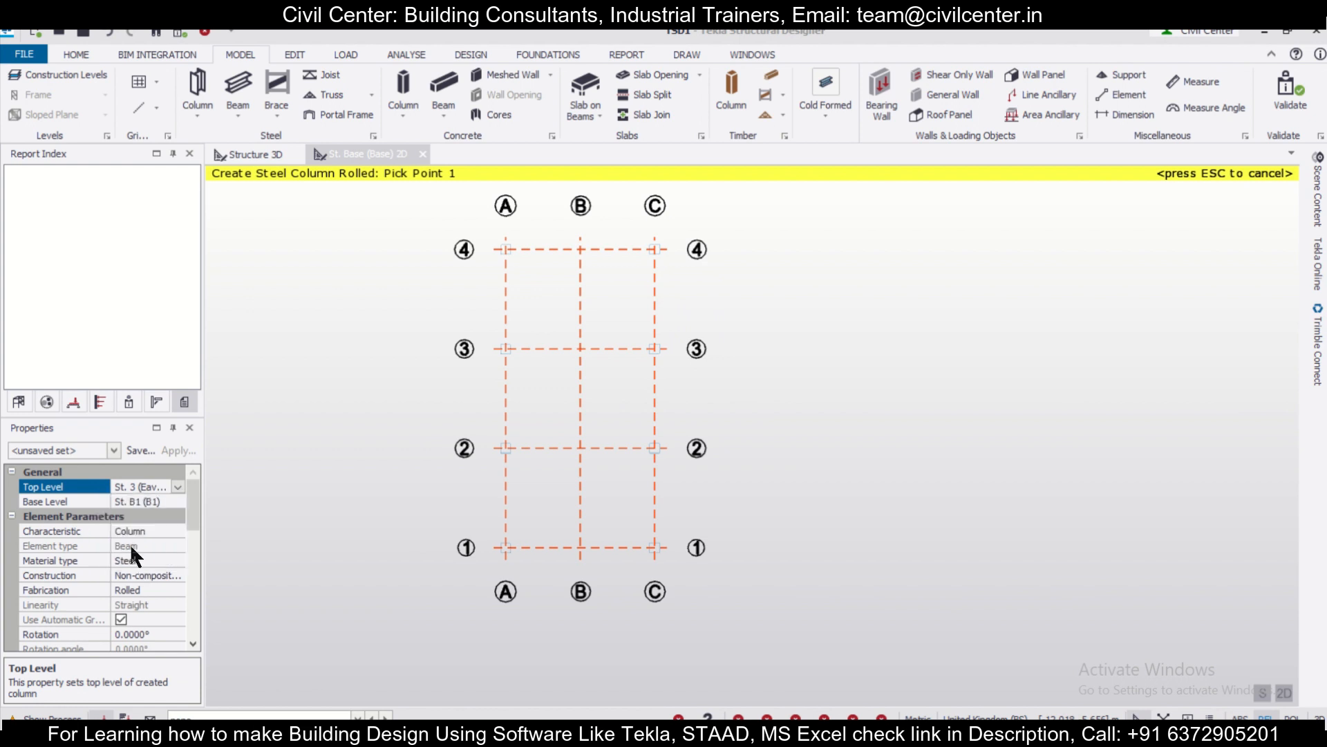
left_click_drag(570, 227, 622, 612)
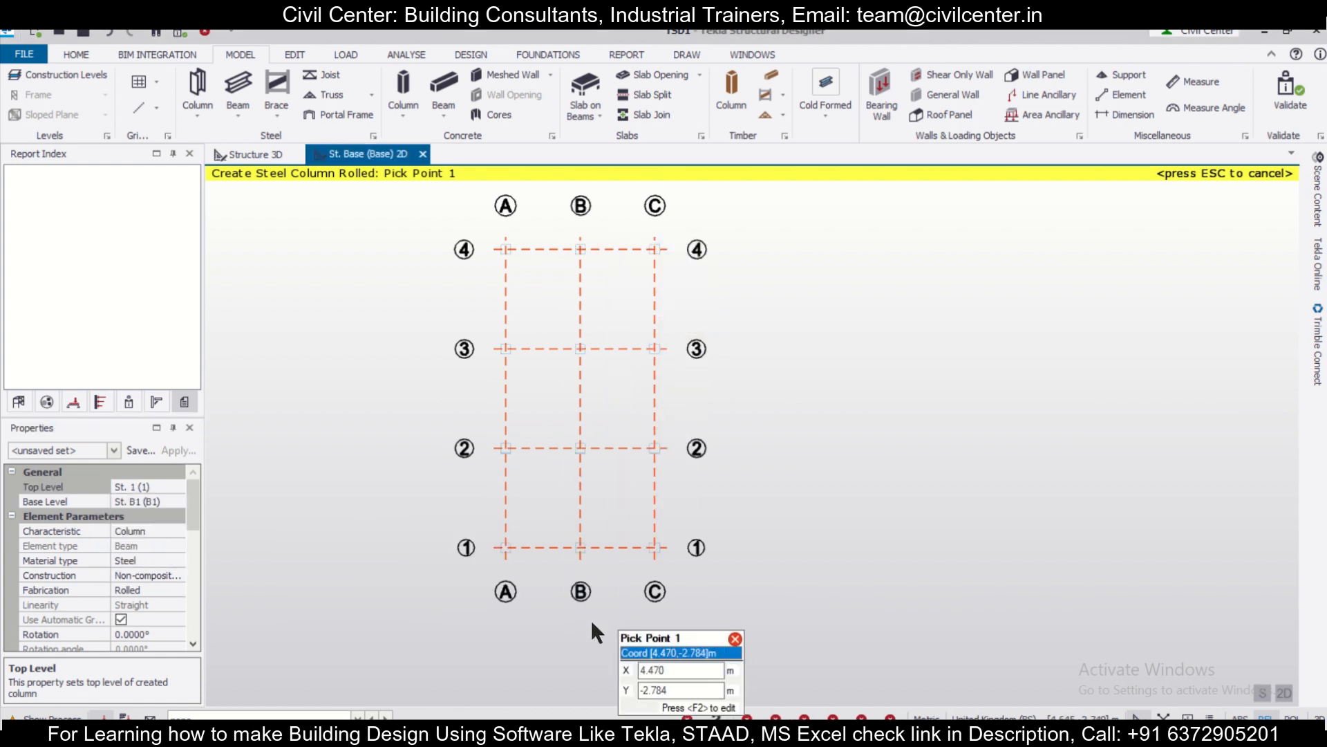
left_click(249, 154)
middle_click_drag(1069, 567, 679, 561)
scroll(677, 554, "down", 2)
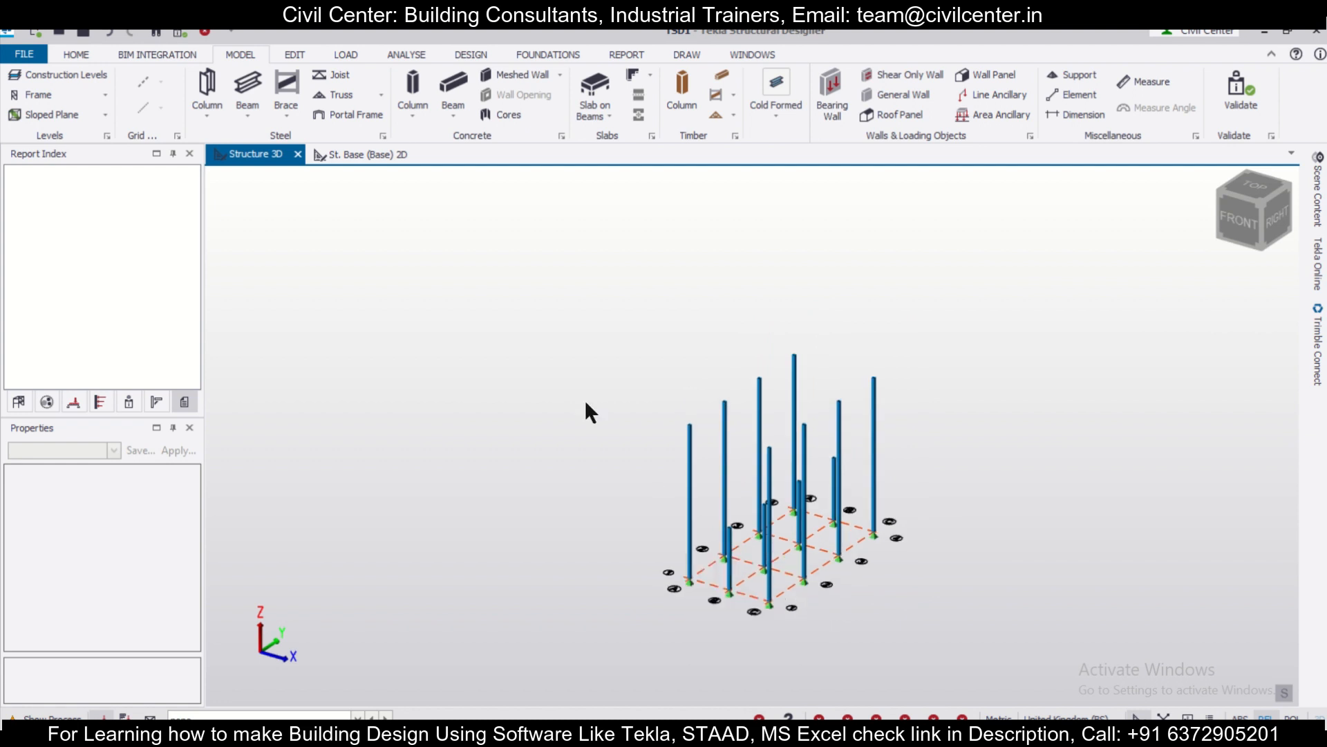
scroll(587, 414, "up", 2)
middle_click_drag(587, 413, 503, 387)
Start a rolled steel beam on the base level plan and assign it the square hollow section SHS 200x200x5.0
left_click(363, 153)
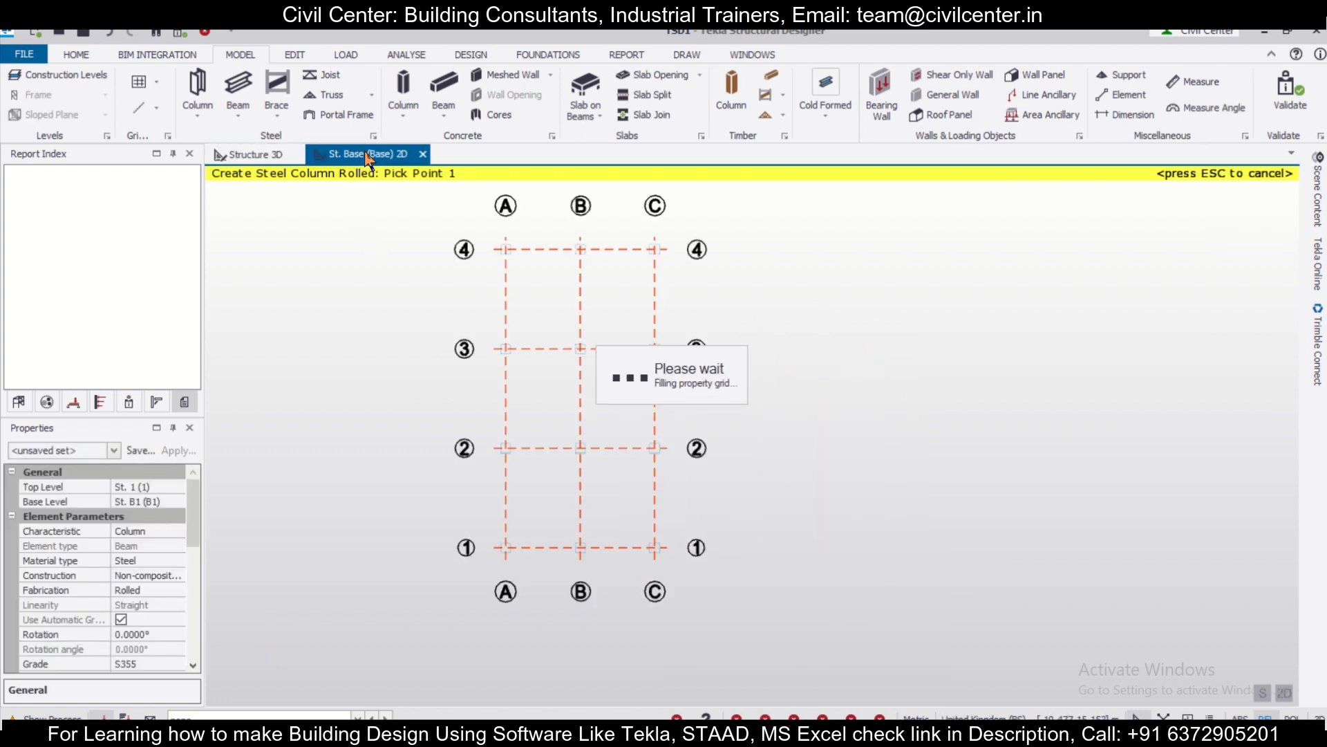
scroll(664, 342, "up", 1)
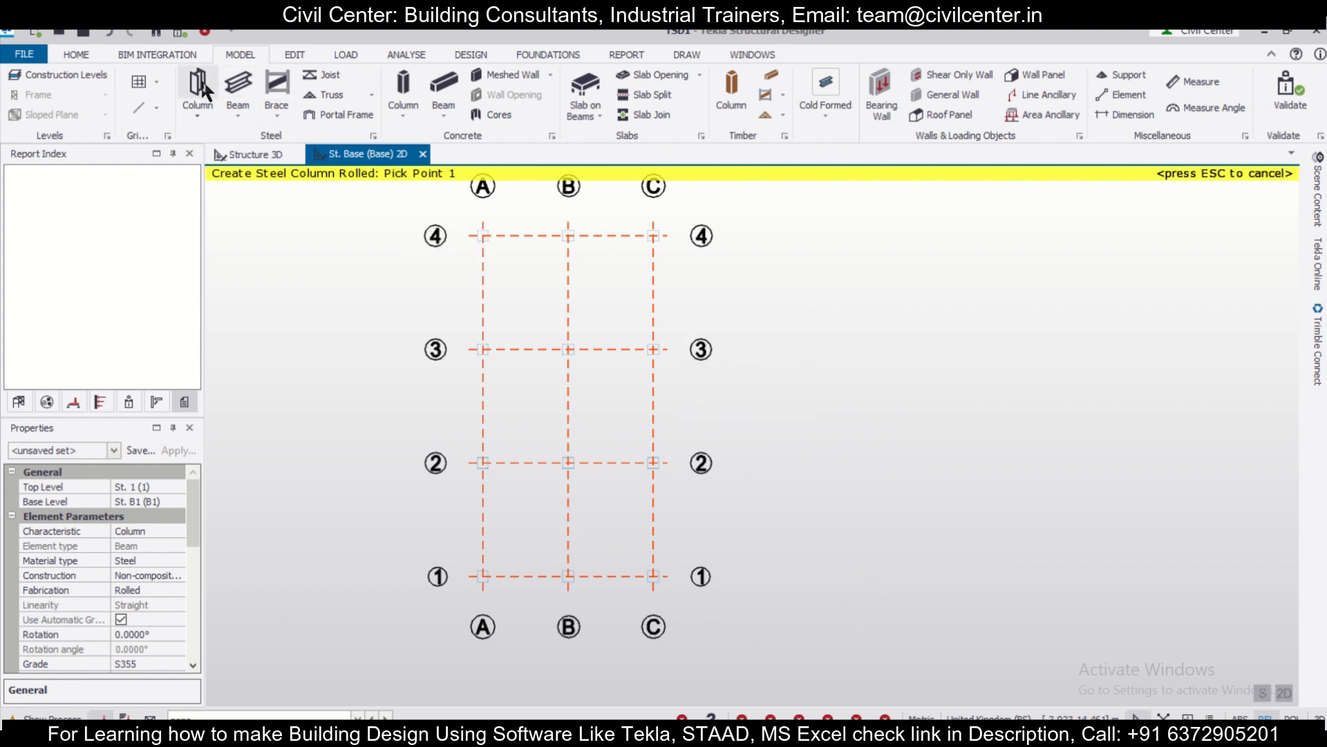
left_click(236, 94)
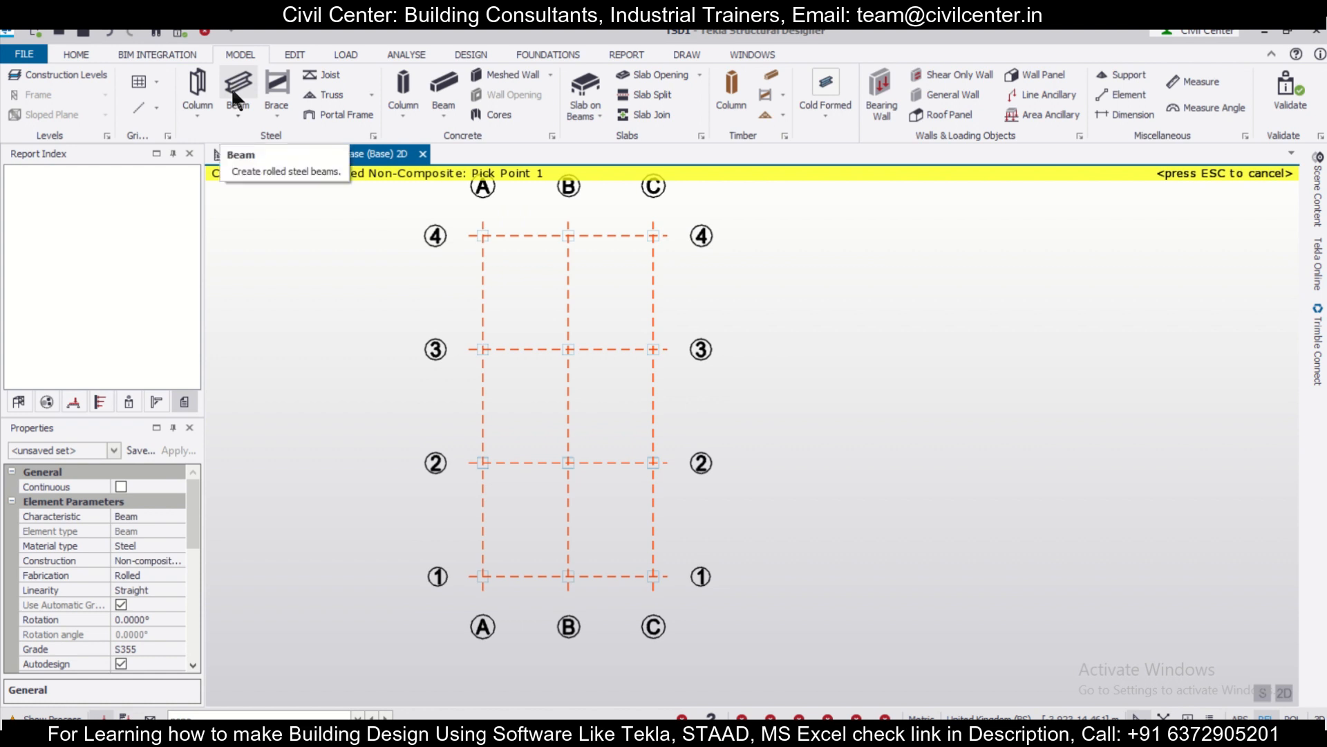
scroll(187, 546, "down", 3)
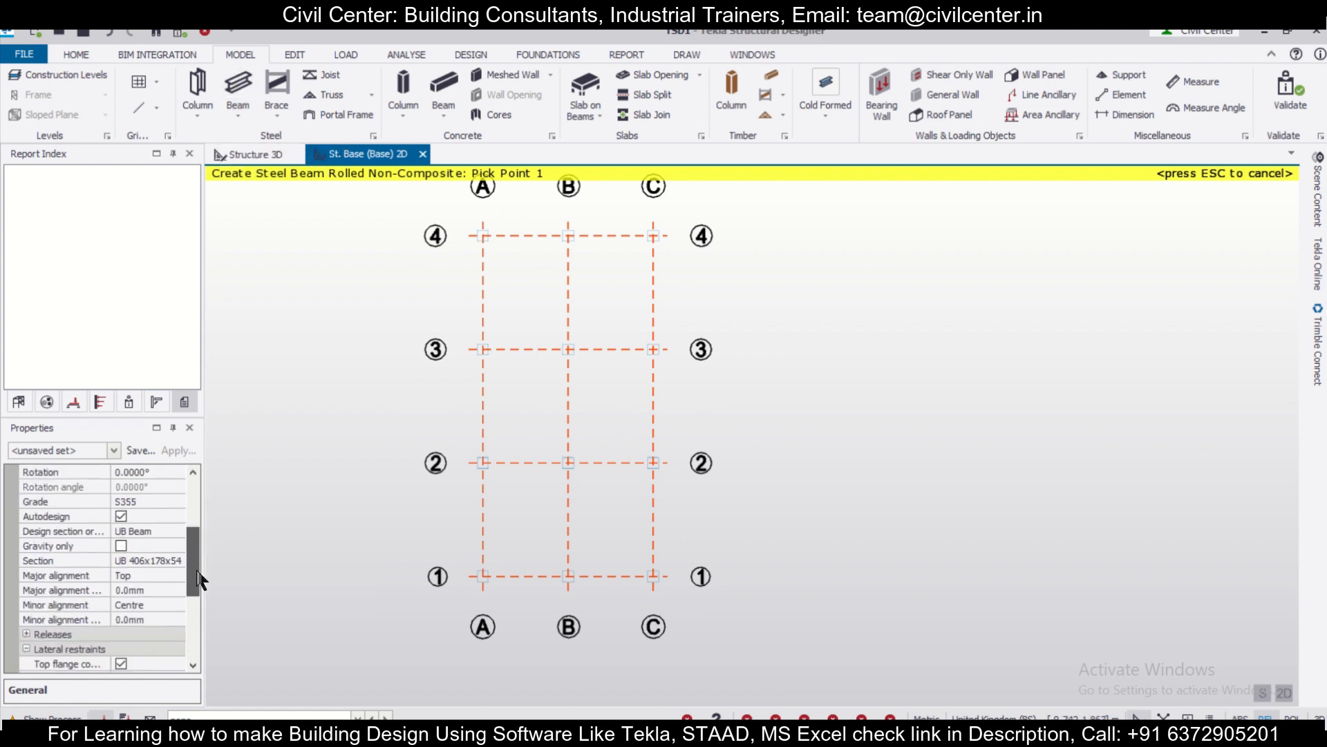
left_click(174, 560)
left_click(179, 560)
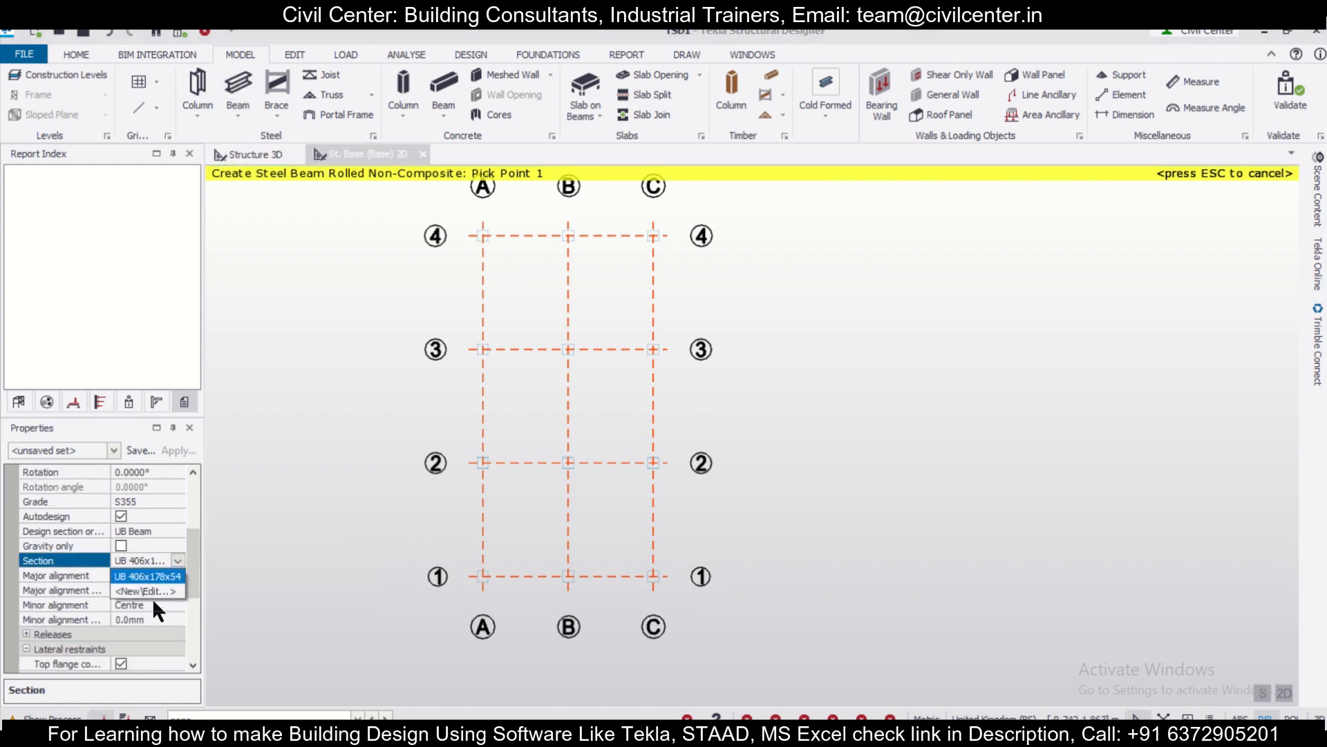
left_click(161, 591)
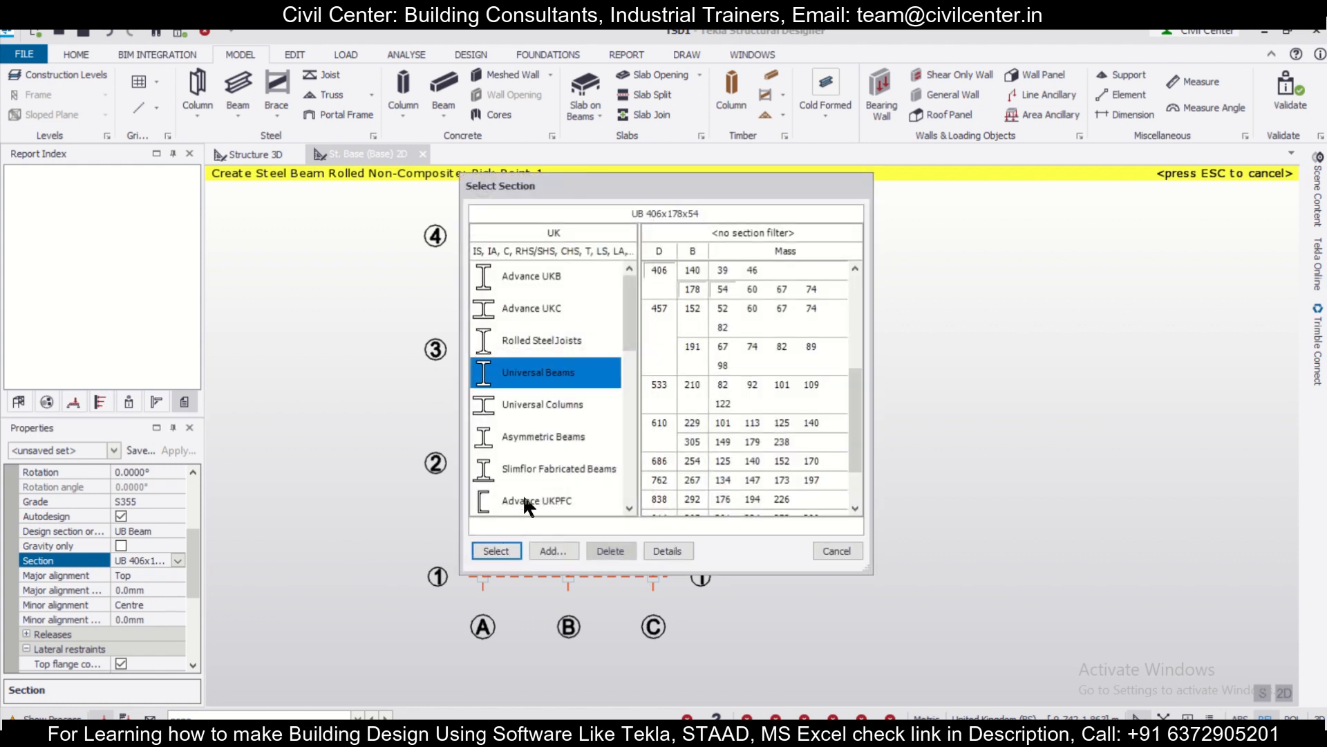
left_click_drag(623, 317, 622, 429)
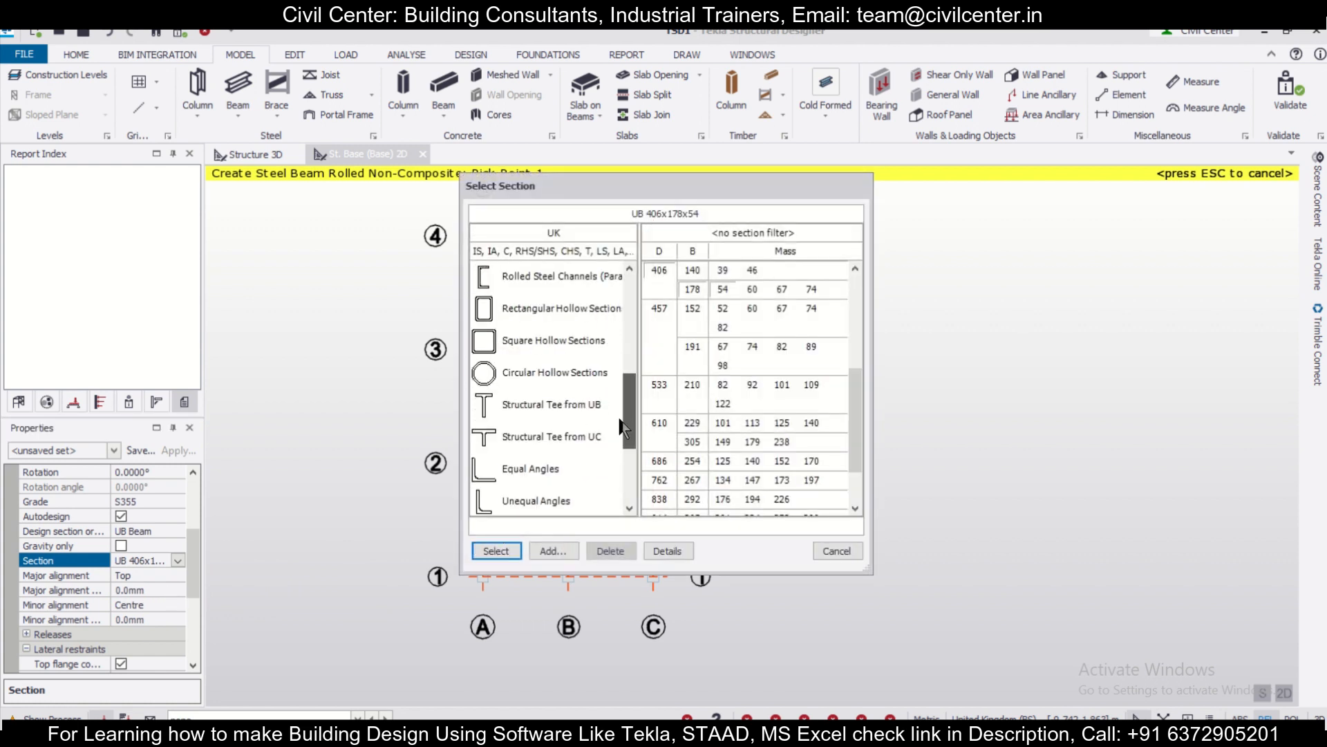
left_click(599, 350)
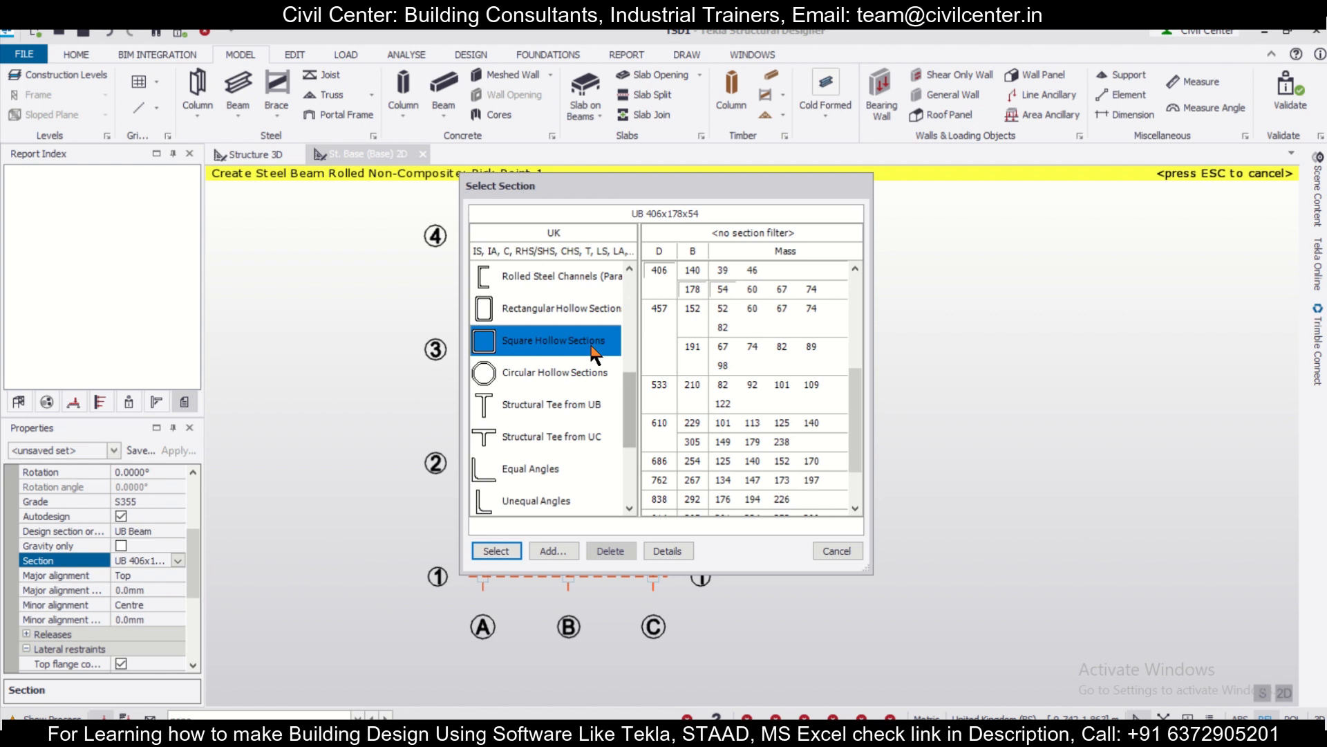
left_click_drag(856, 304, 857, 398)
left_click(688, 342)
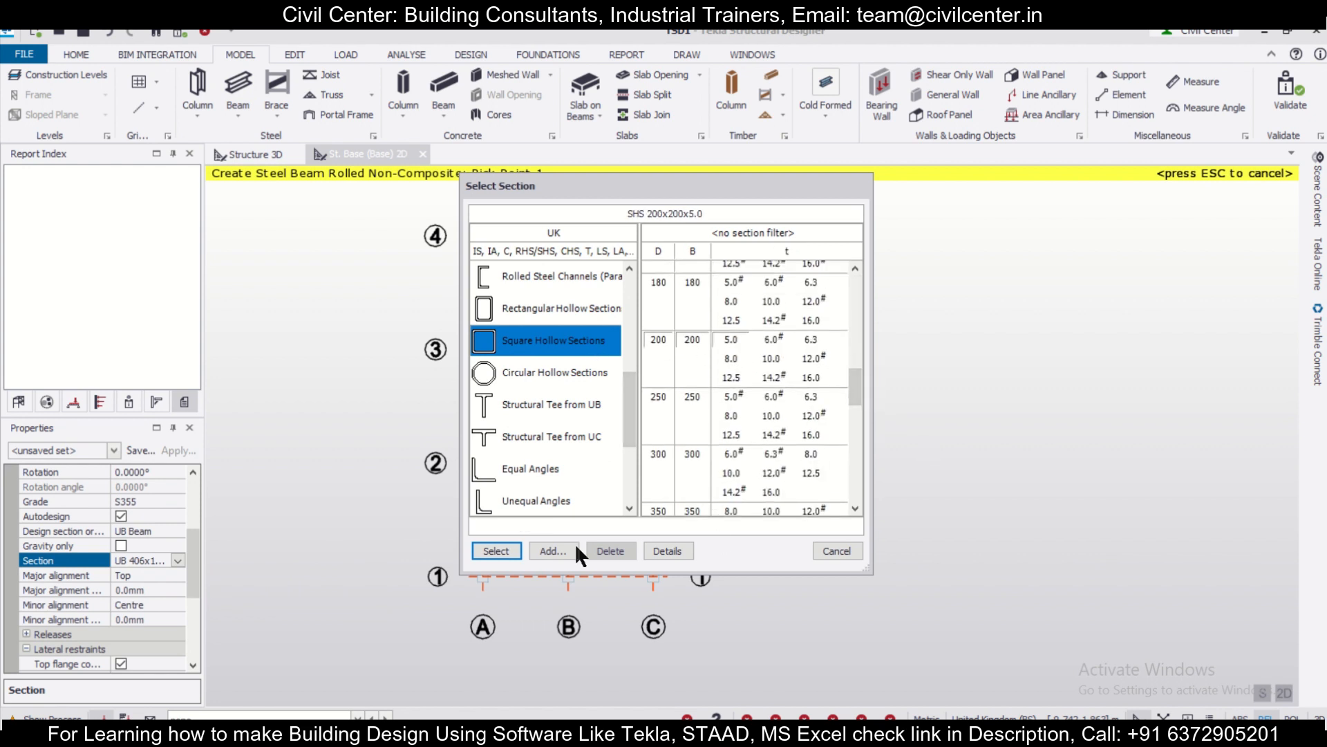
left_click(511, 550)
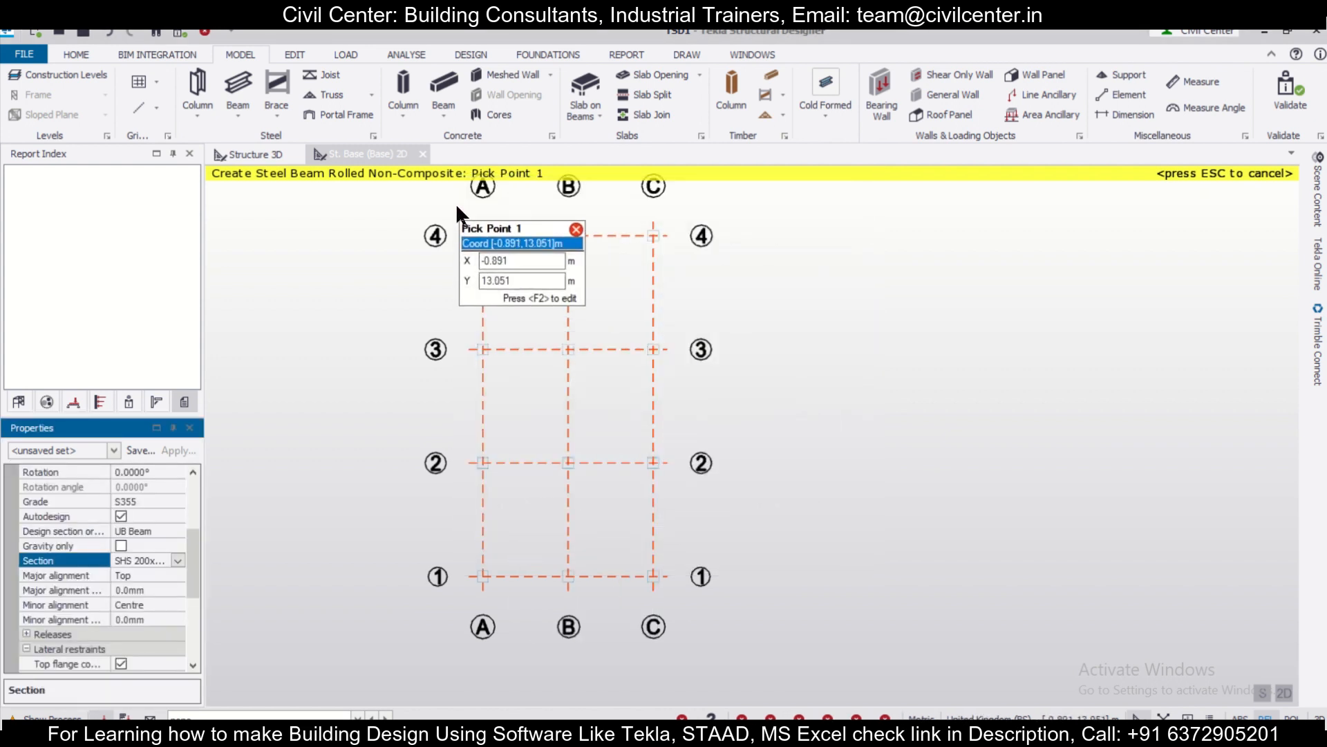
Place beams along all grid lines between A and C and between 1 and 4 on the base level, and view them in 3D
left_click_drag(457, 205, 715, 621)
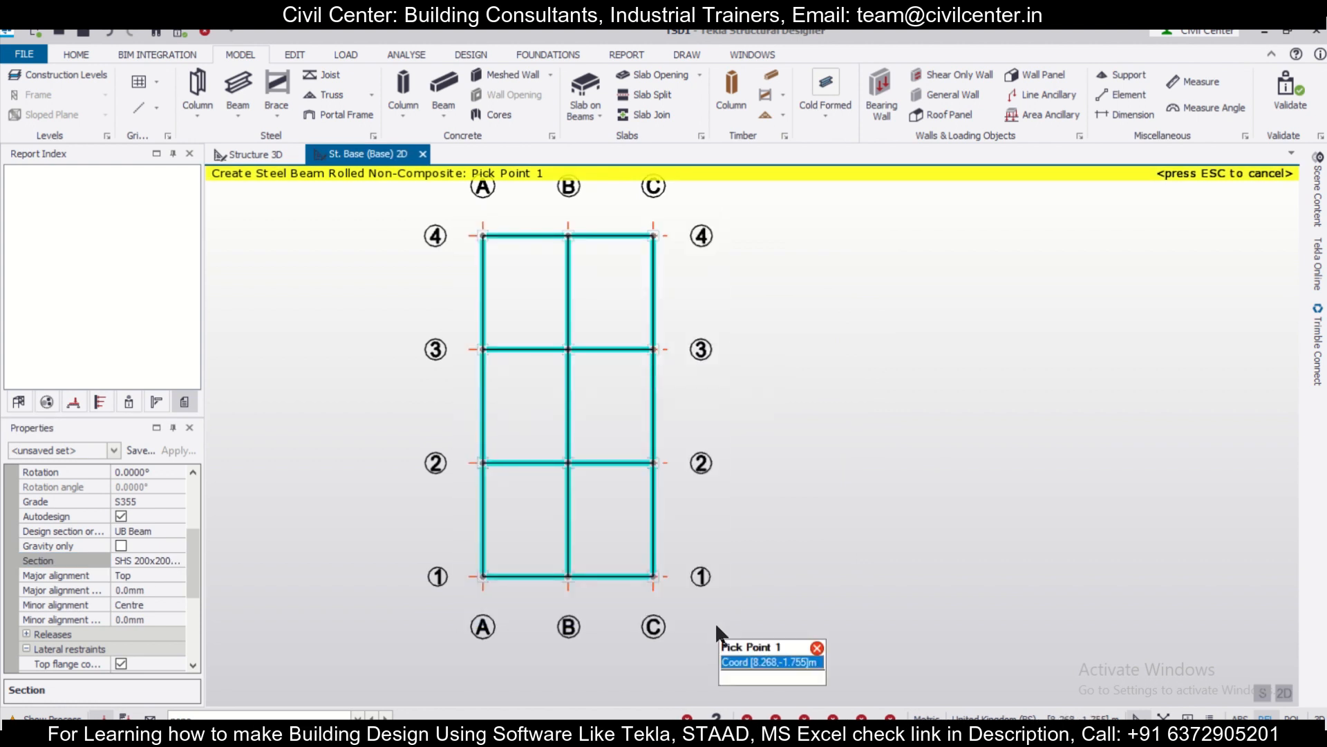
left_click(248, 162)
middle_click_drag(1028, 584, 944, 542)
scroll(931, 546, "up", 3)
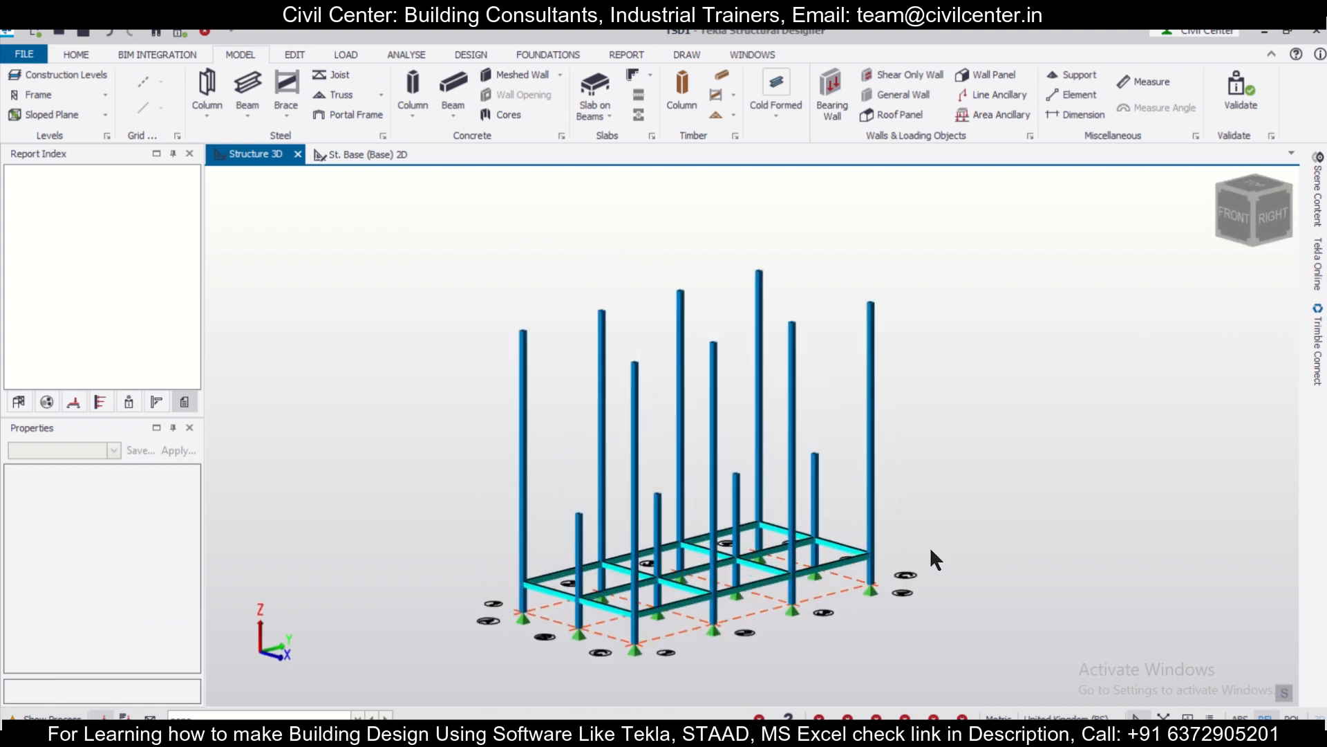
scroll(837, 554, "down", 3)
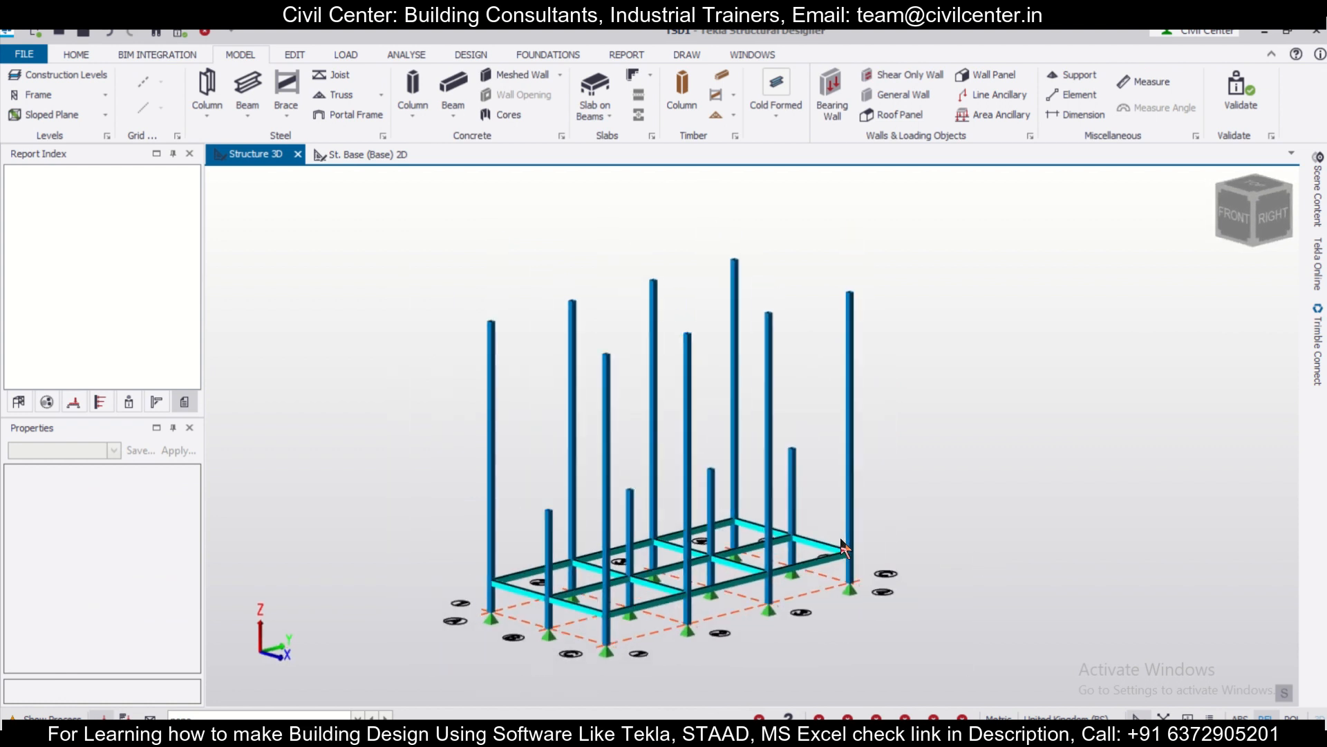
Set the source of construction level 1 to Base and inspect the beams on that level in 3D
left_click(65, 73)
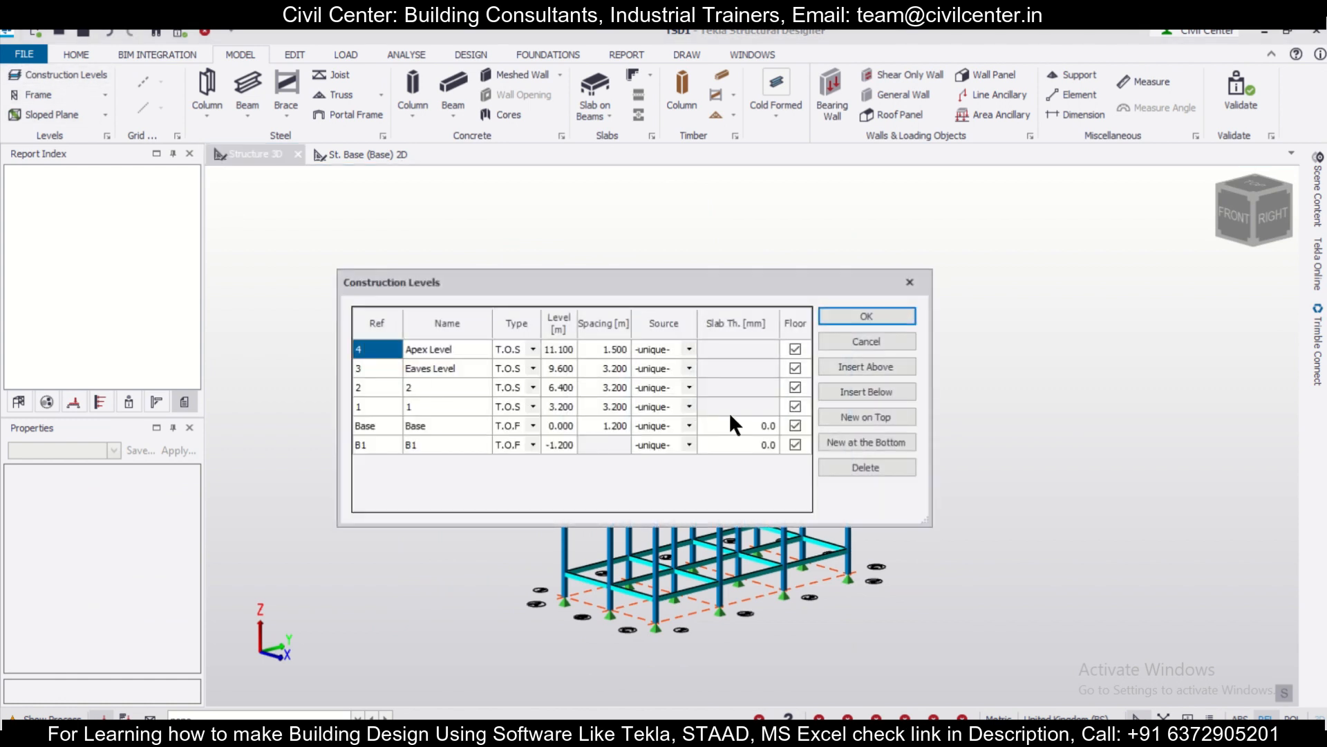
left_click(689, 407)
left_click(689, 406)
left_click(678, 468)
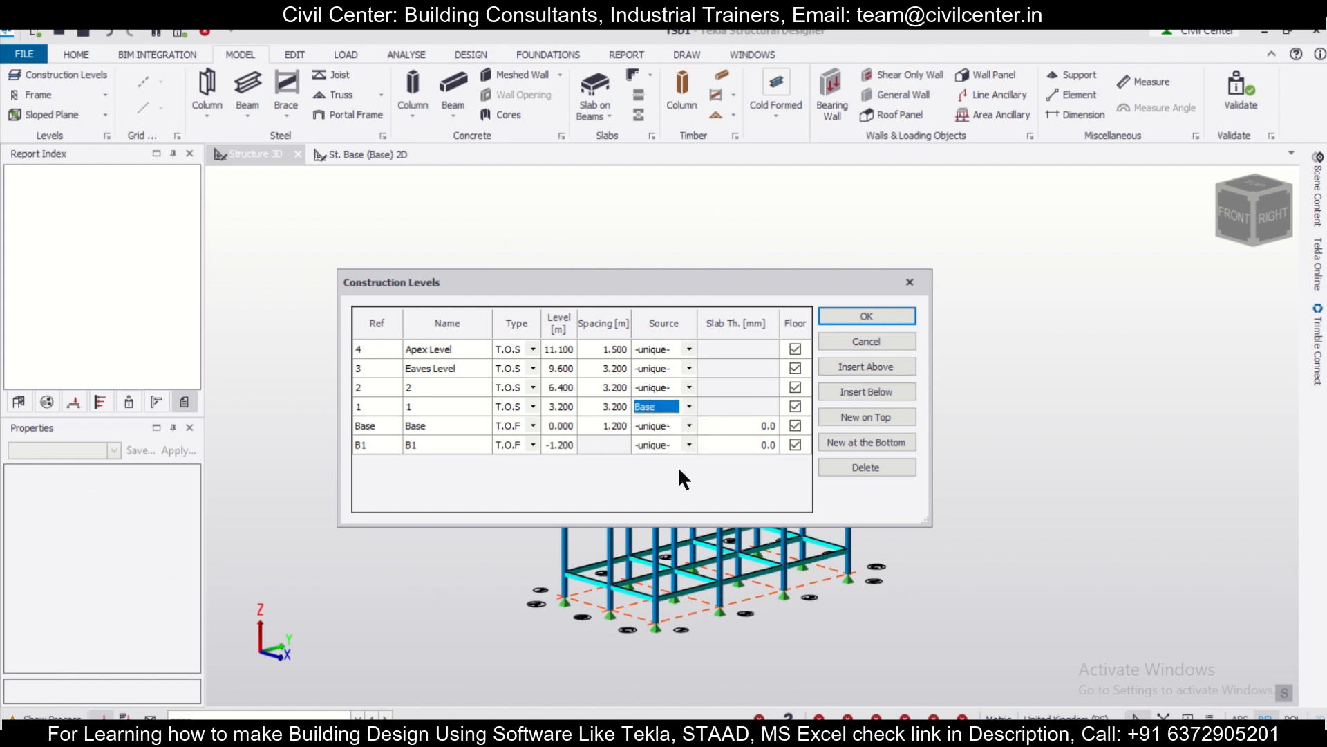
left_click(867, 317)
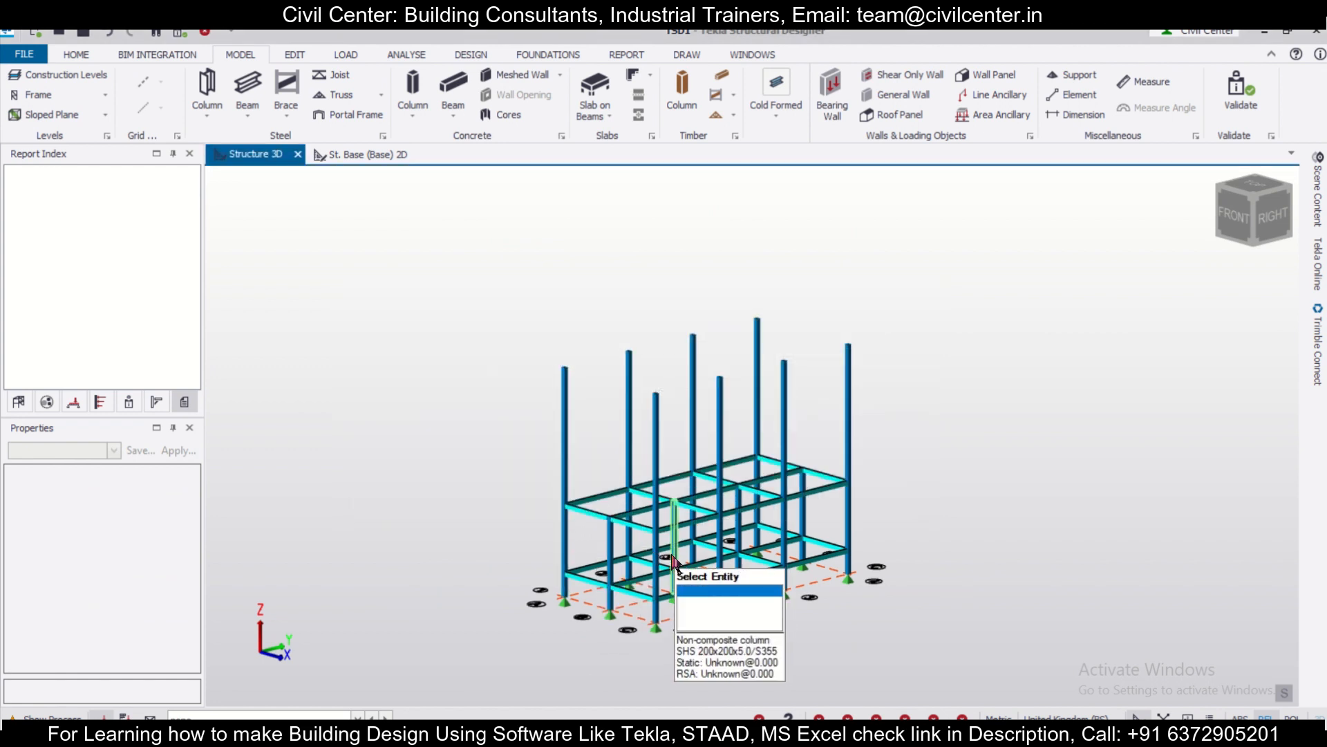
mouse_move(632, 472)
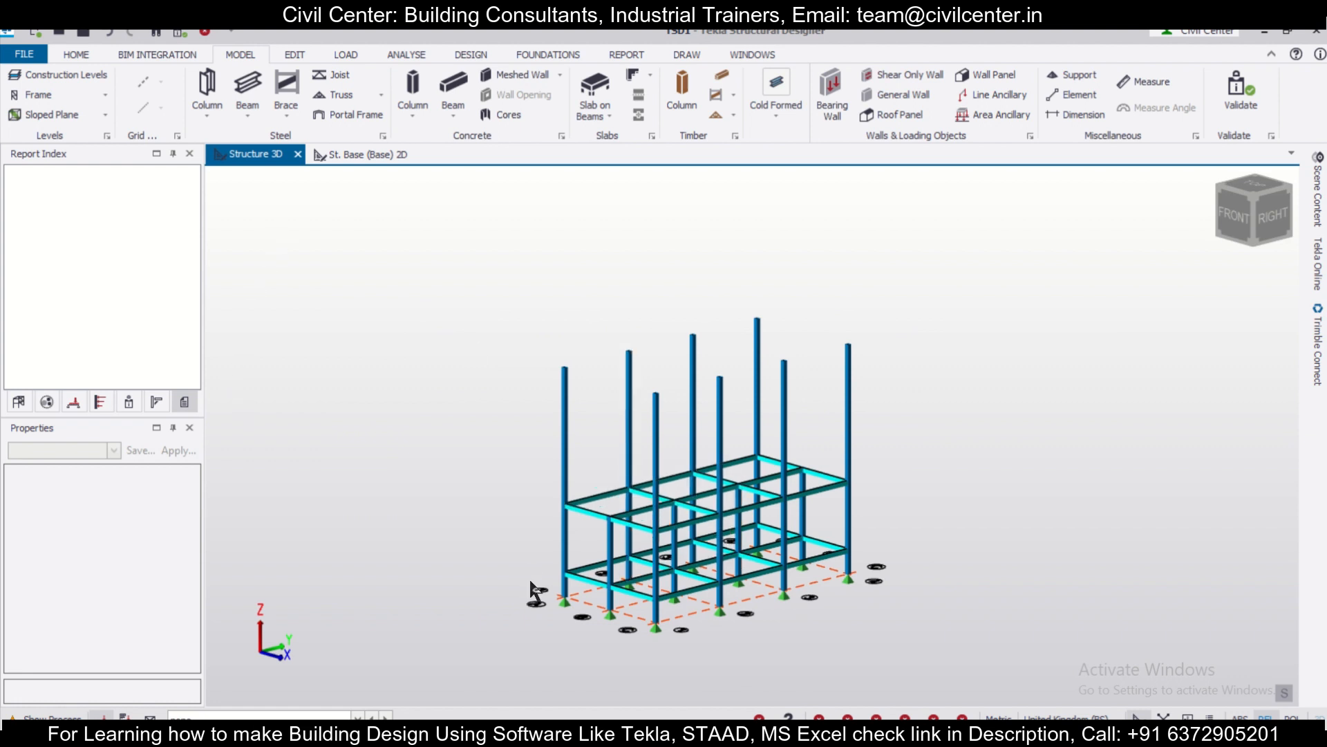
scroll(533, 591, "up", 1)
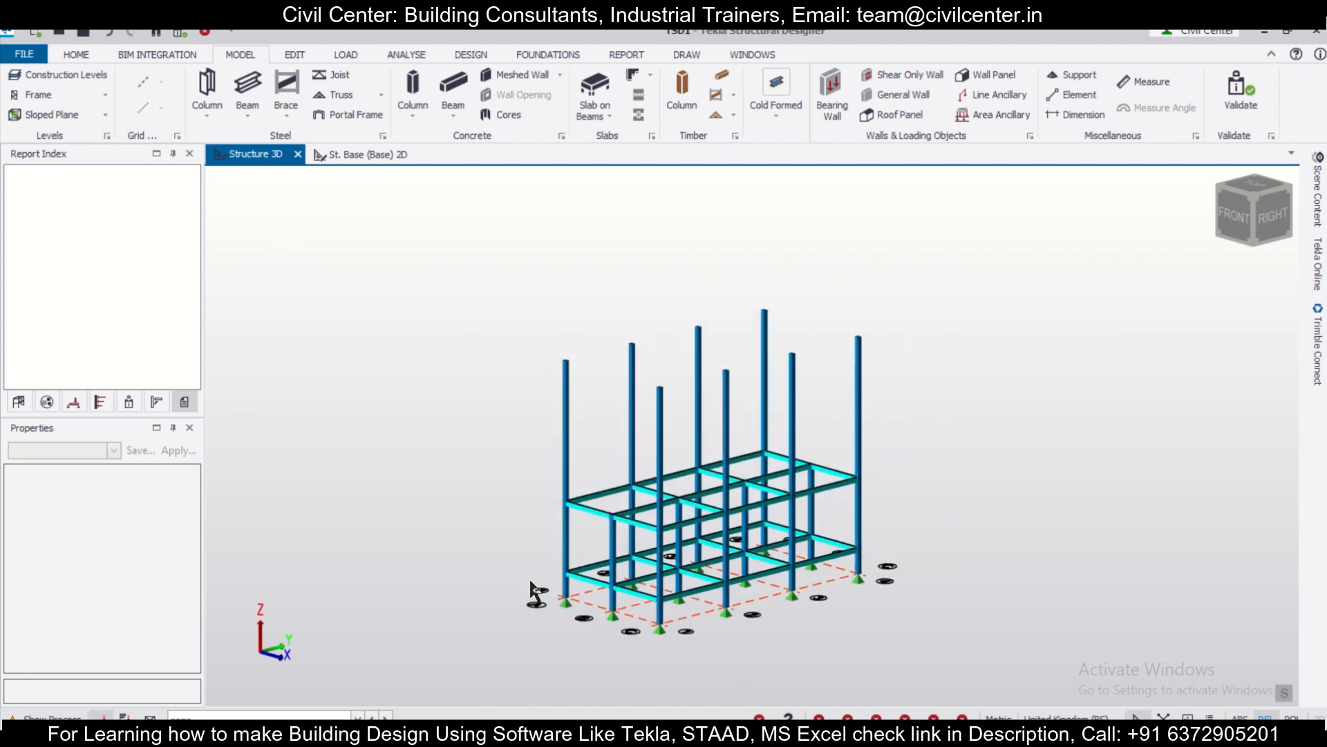
scroll(533, 591, "up", 1)
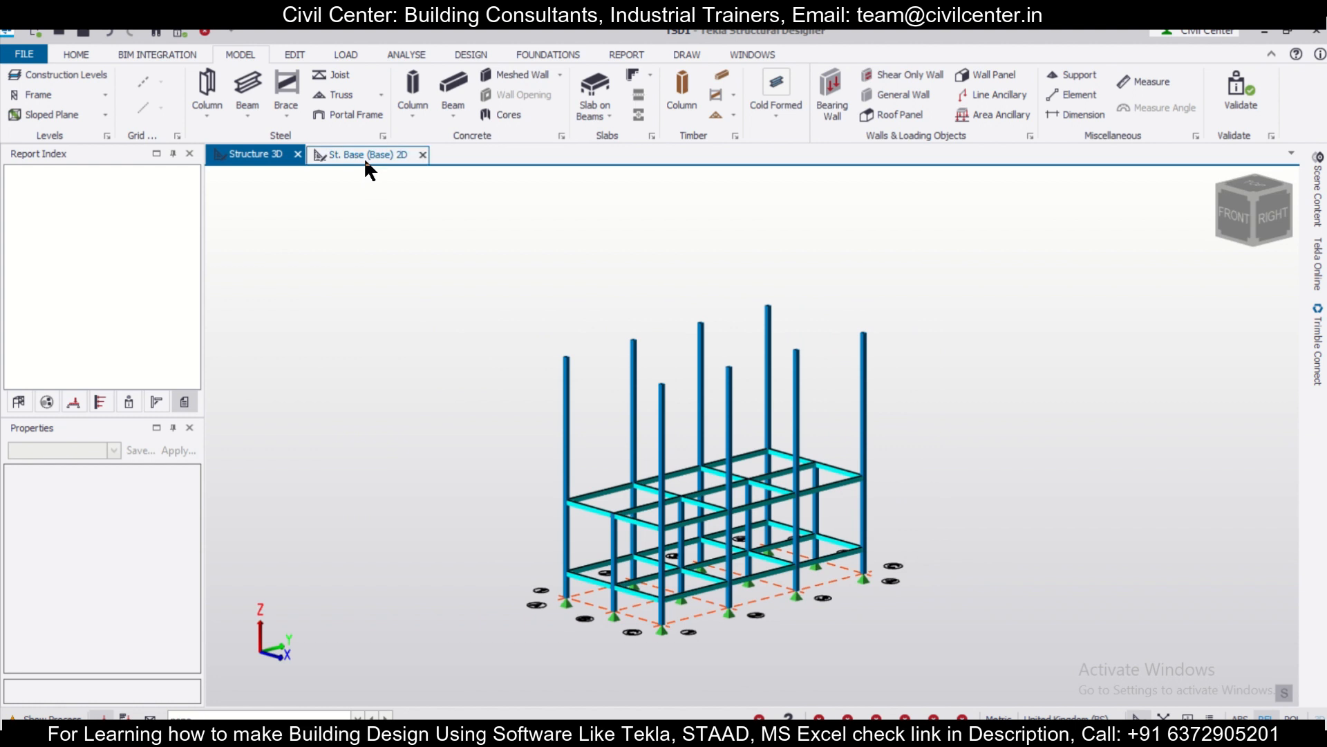
Set the source of construction level 1 back to -unique- and view the structure in 3D
left_click(61, 73)
left_click(688, 405)
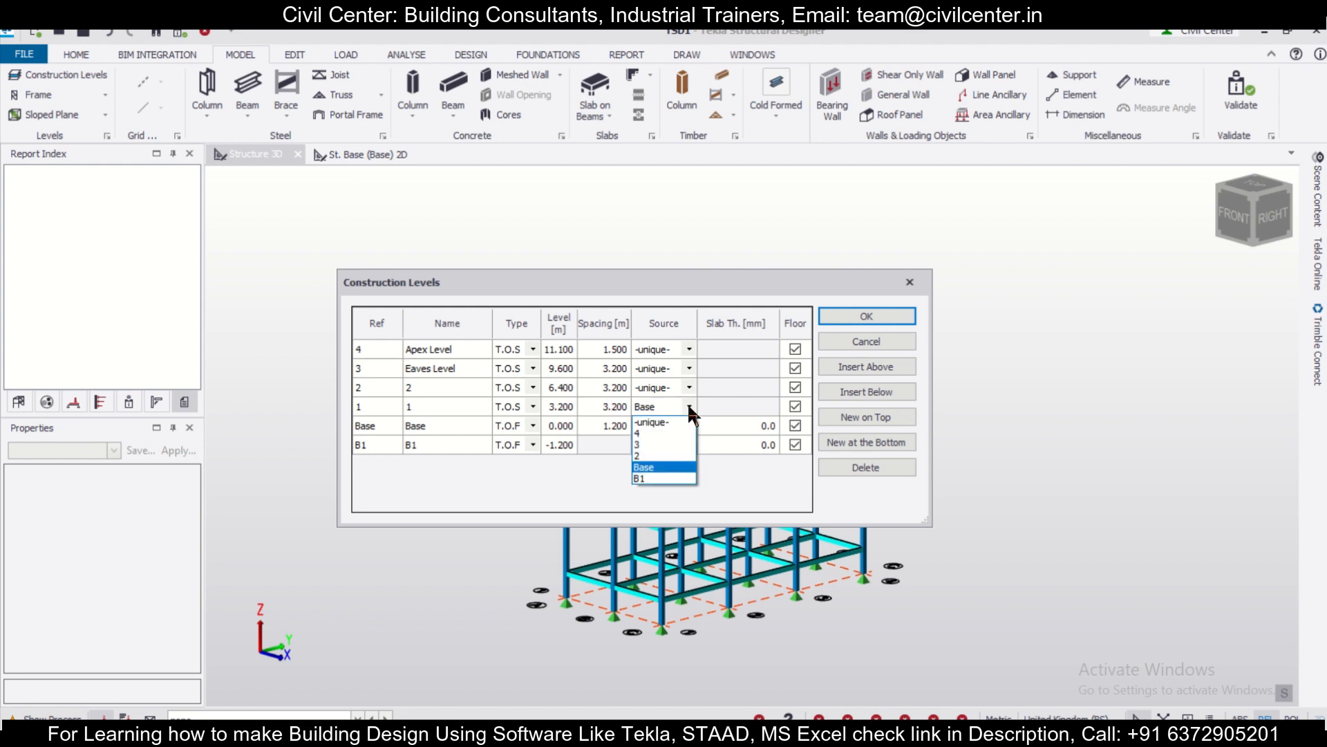
left_click(675, 421)
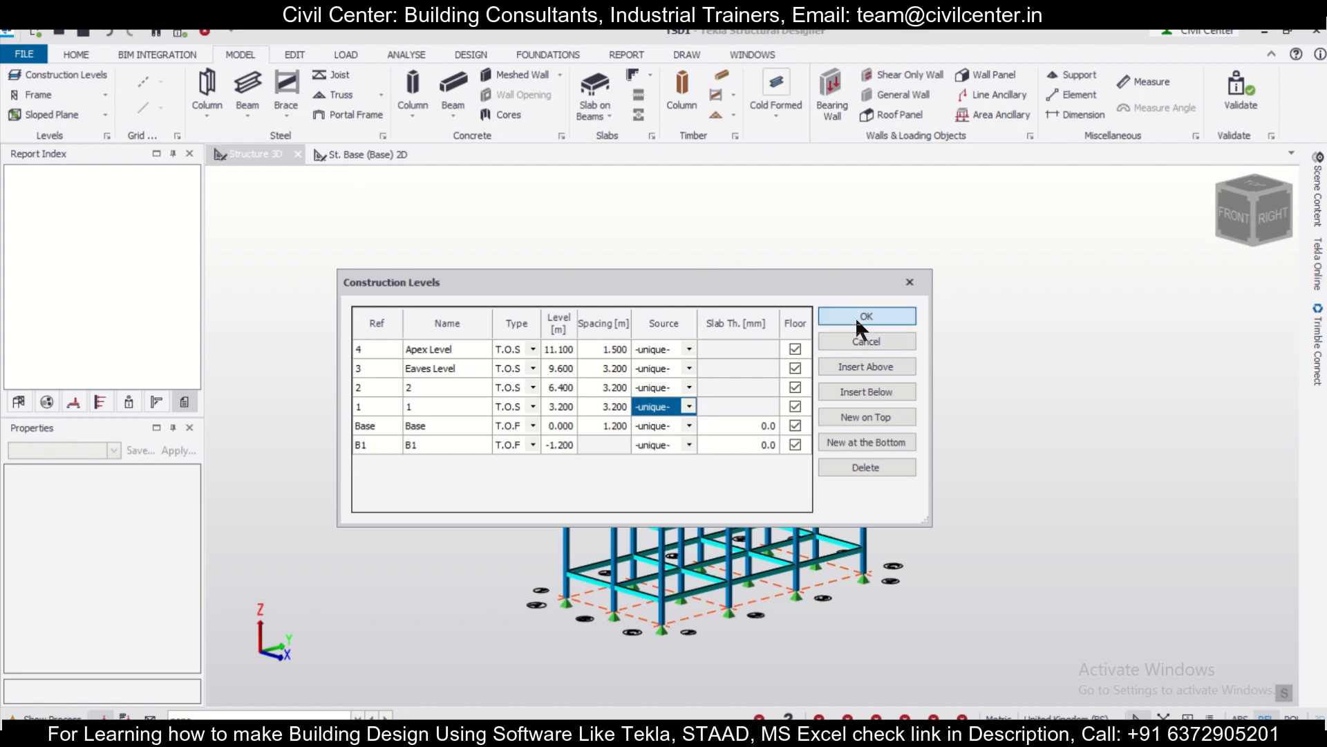
left_click(857, 317)
middle_click_drag(914, 538, 1024, 556)
scroll(1022, 549, "up", 1)
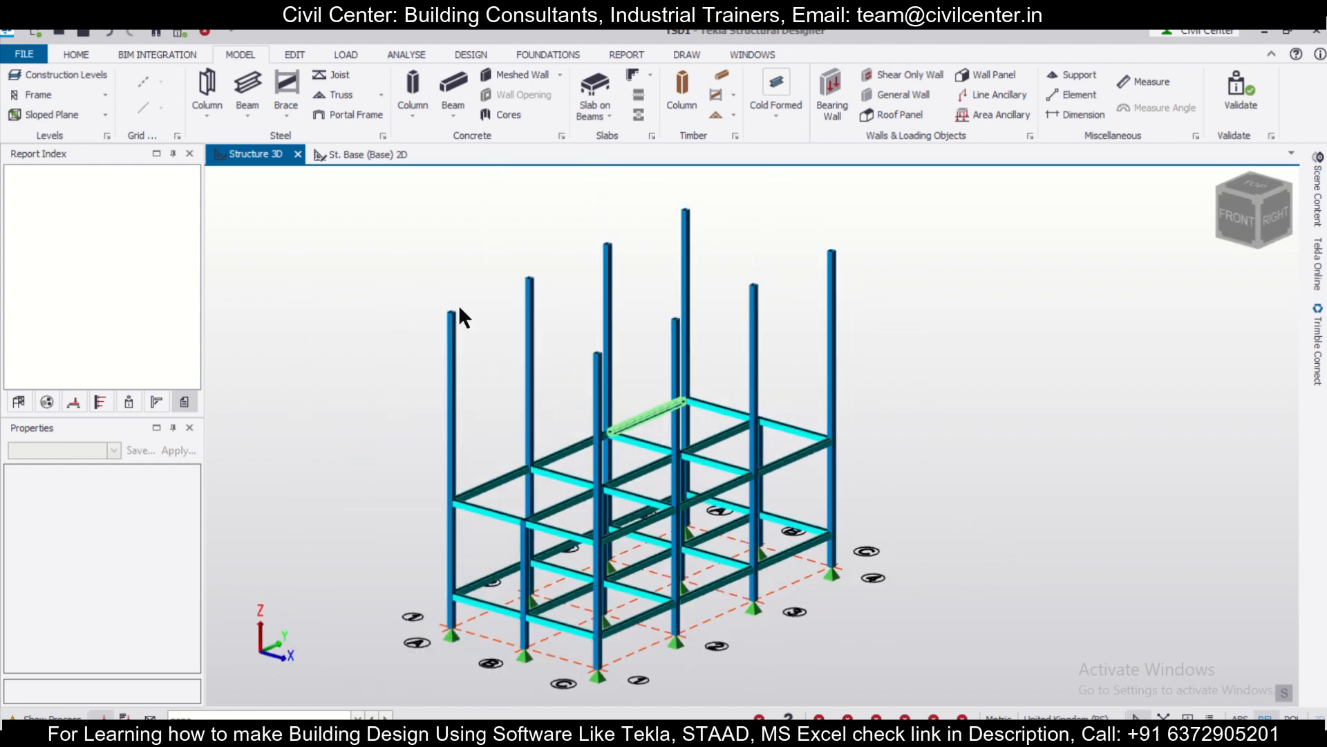
Open the 2D plan view of level St. 1 (1) from the structure's list of levels
left_click(18, 401)
left_click(30, 187)
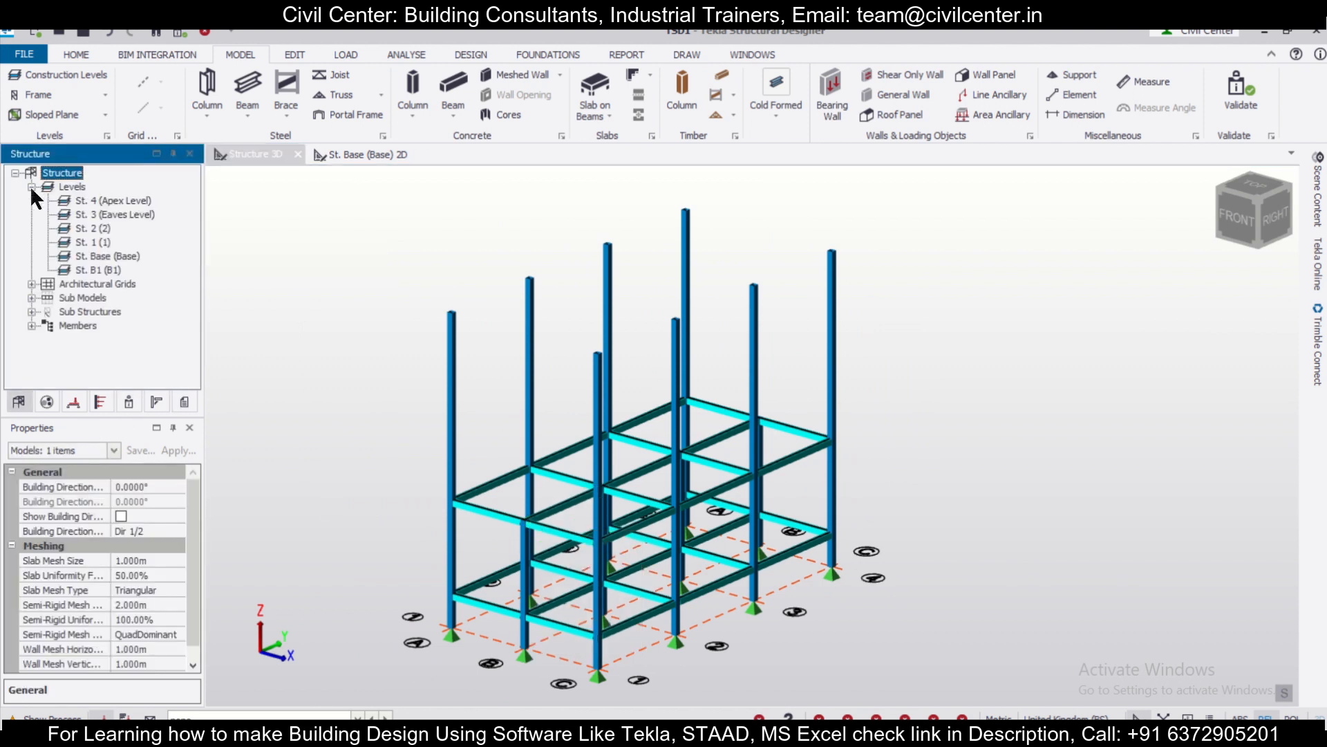
double_click(102, 242)
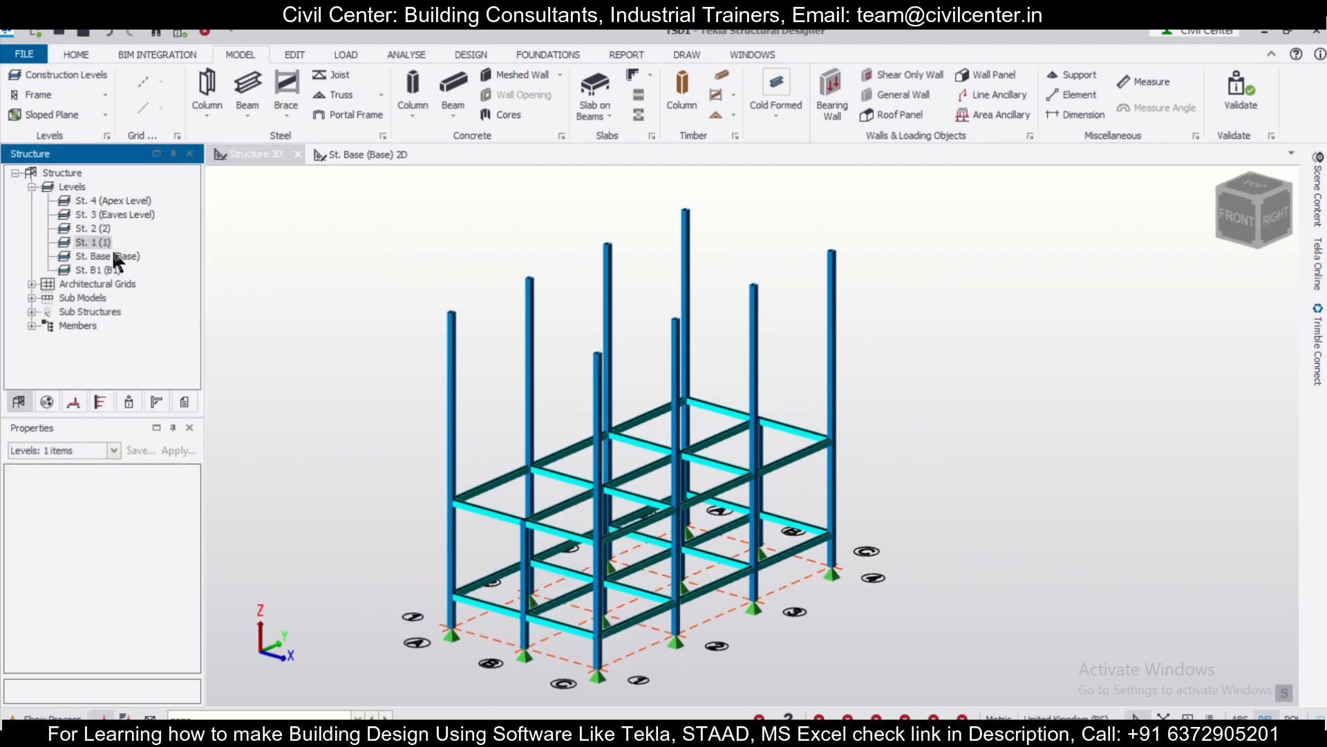
Create steel deck slabs in all six bays between grids A–C and 1–4 on level St. 1 (1)
left_click(589, 114)
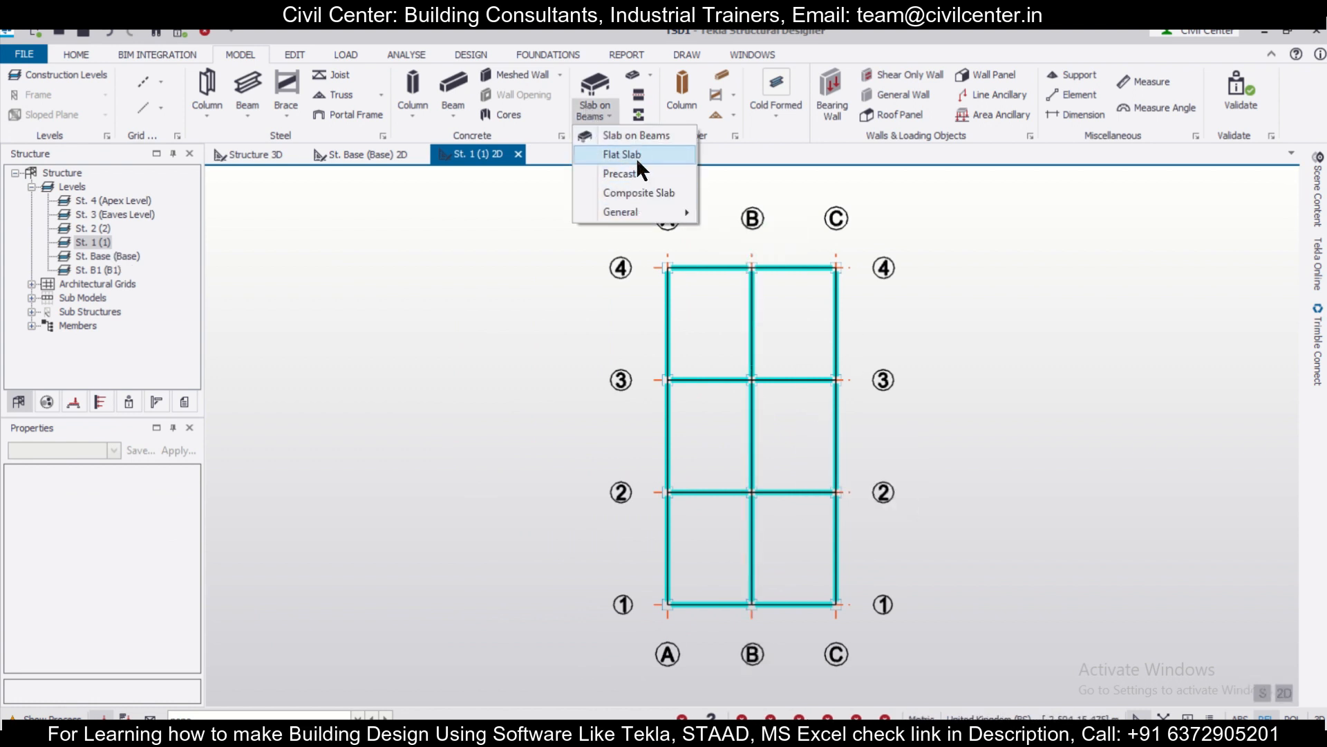
mouse_move(646, 219)
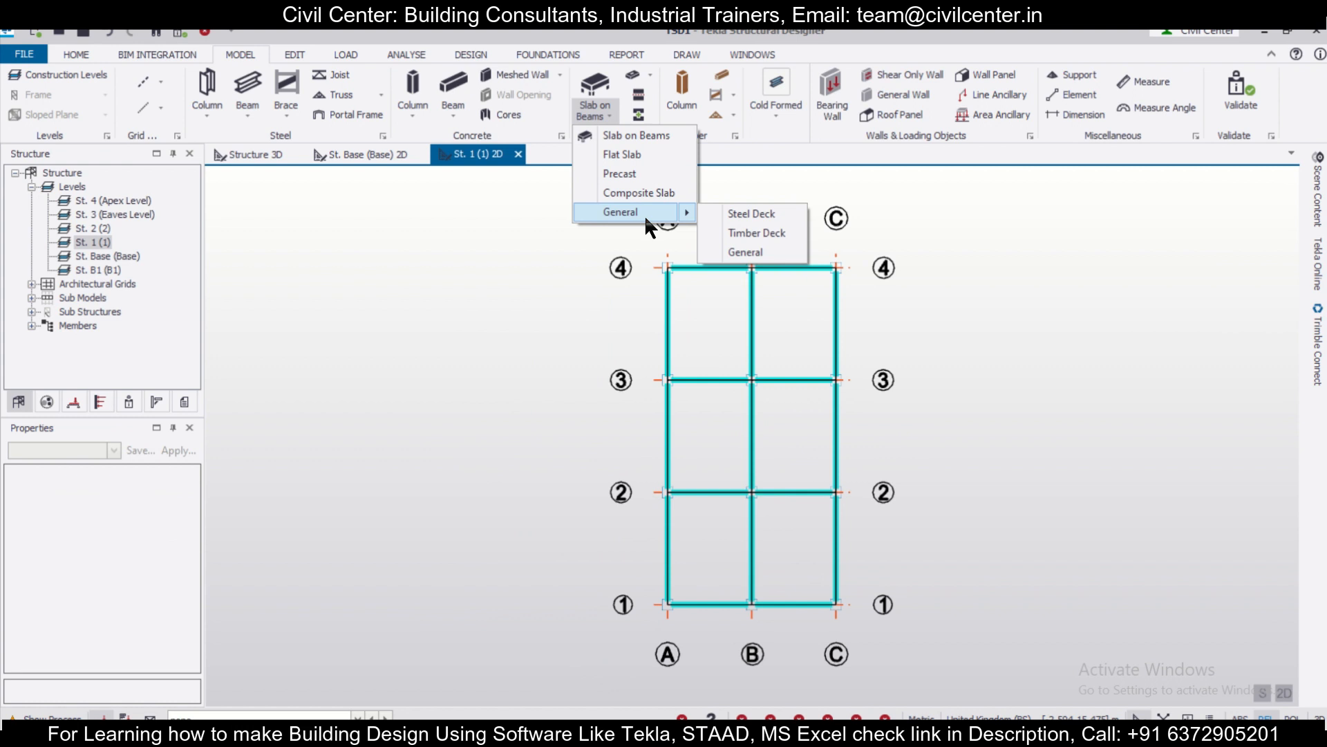
left_click(740, 214)
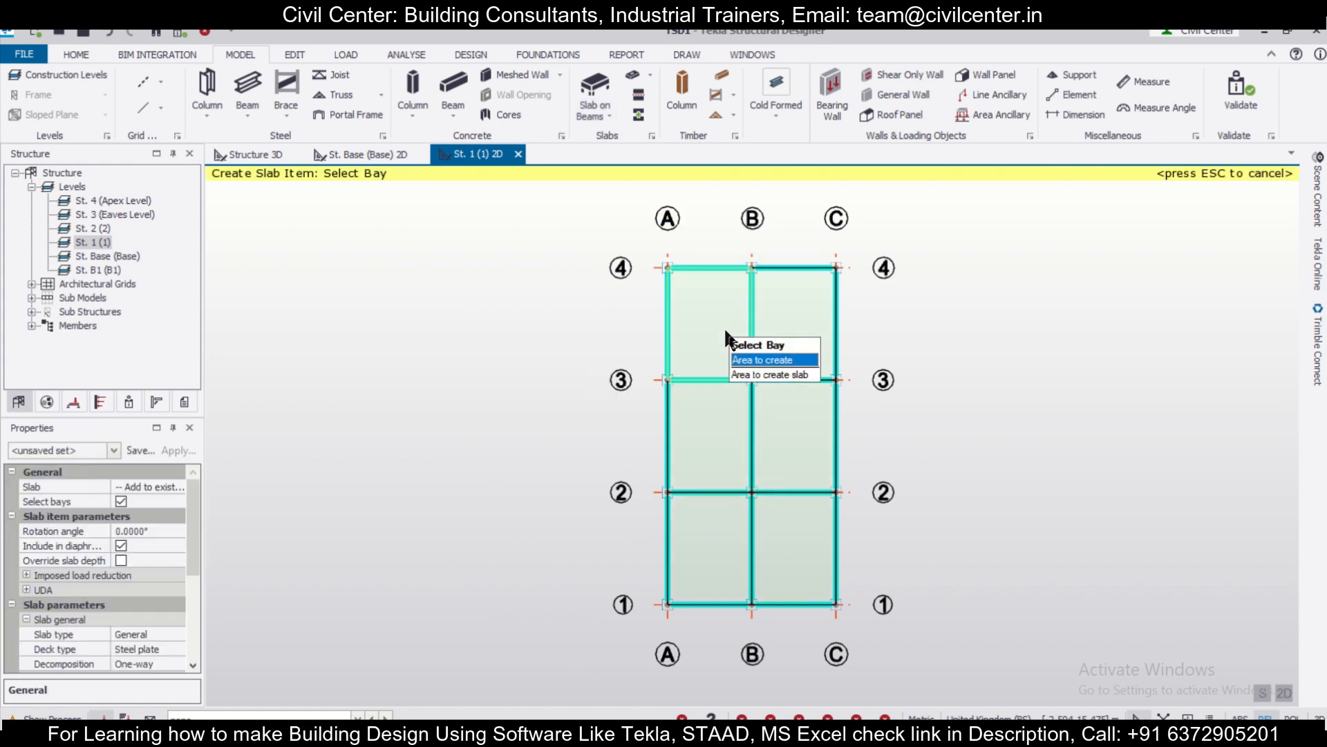
left_click_drag(197, 541, 210, 586)
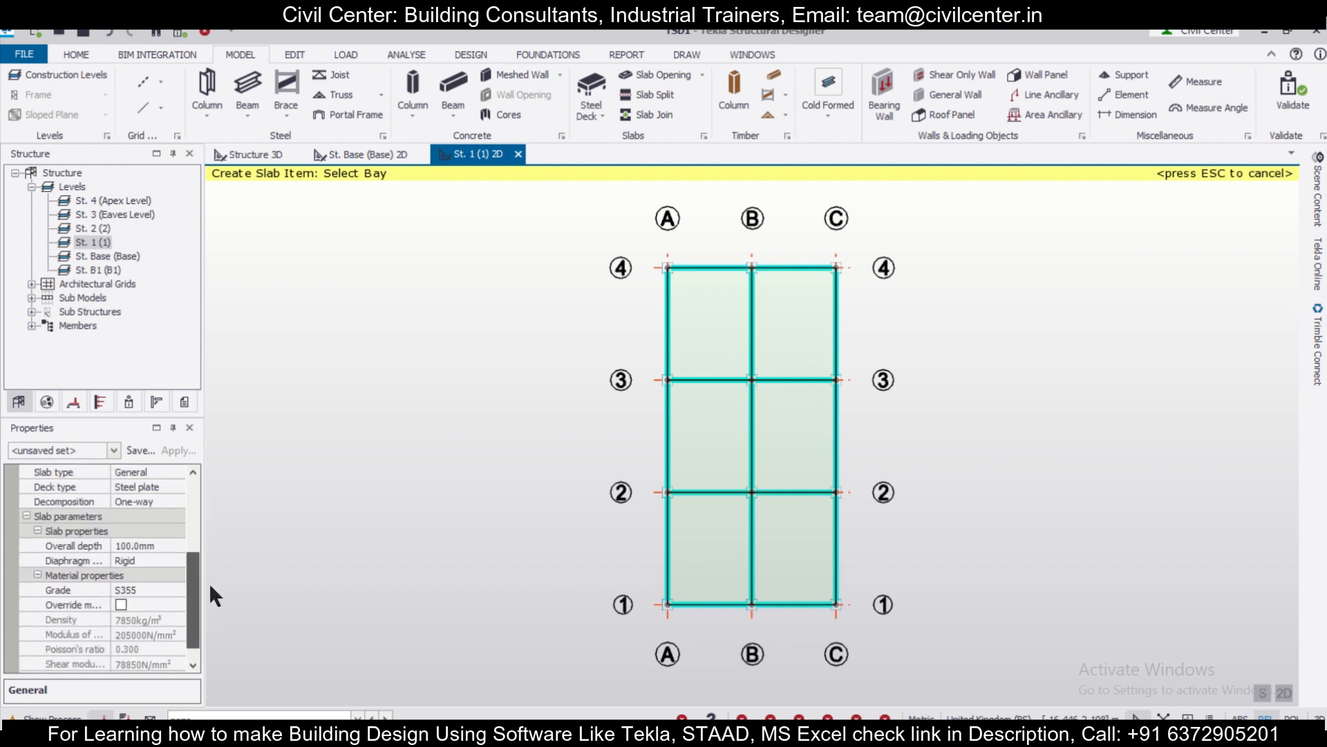
left_click(740, 338)
left_click(803, 342)
left_click(723, 461)
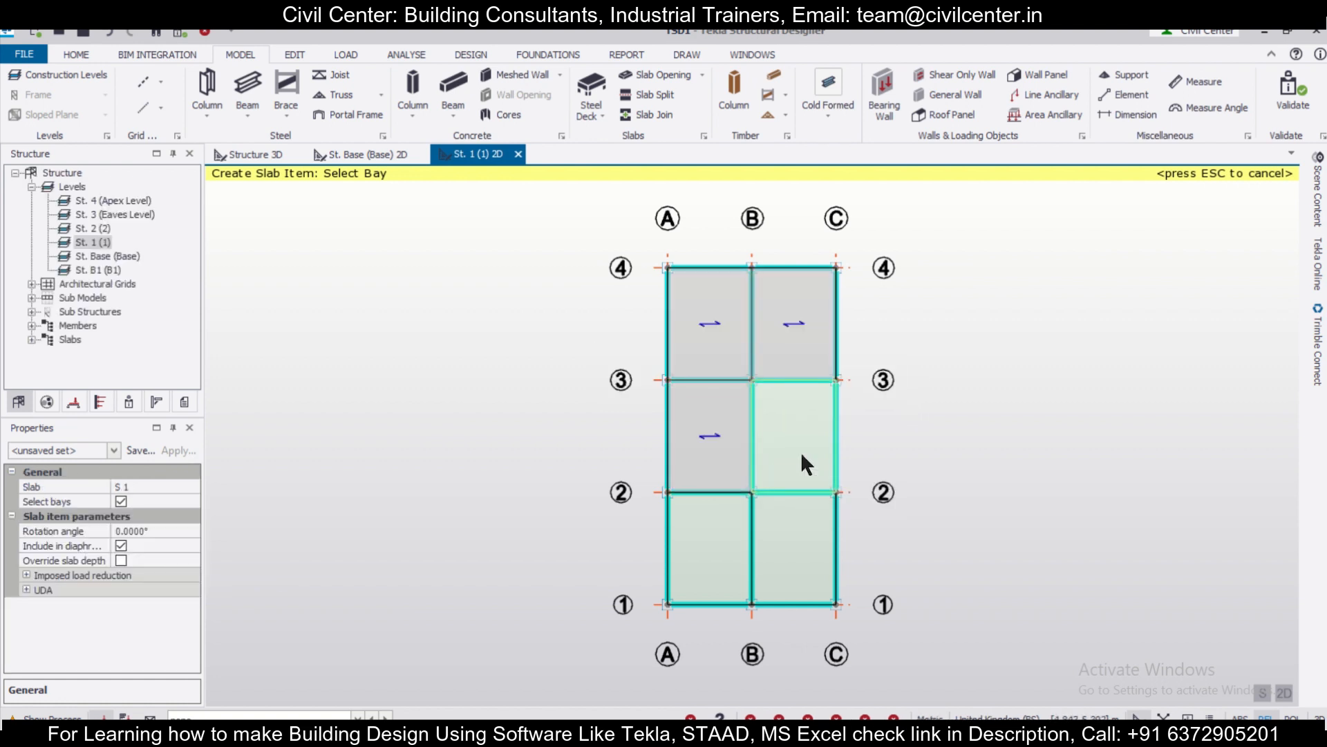
left_click(801, 451)
left_click(712, 546)
left_click(788, 546)
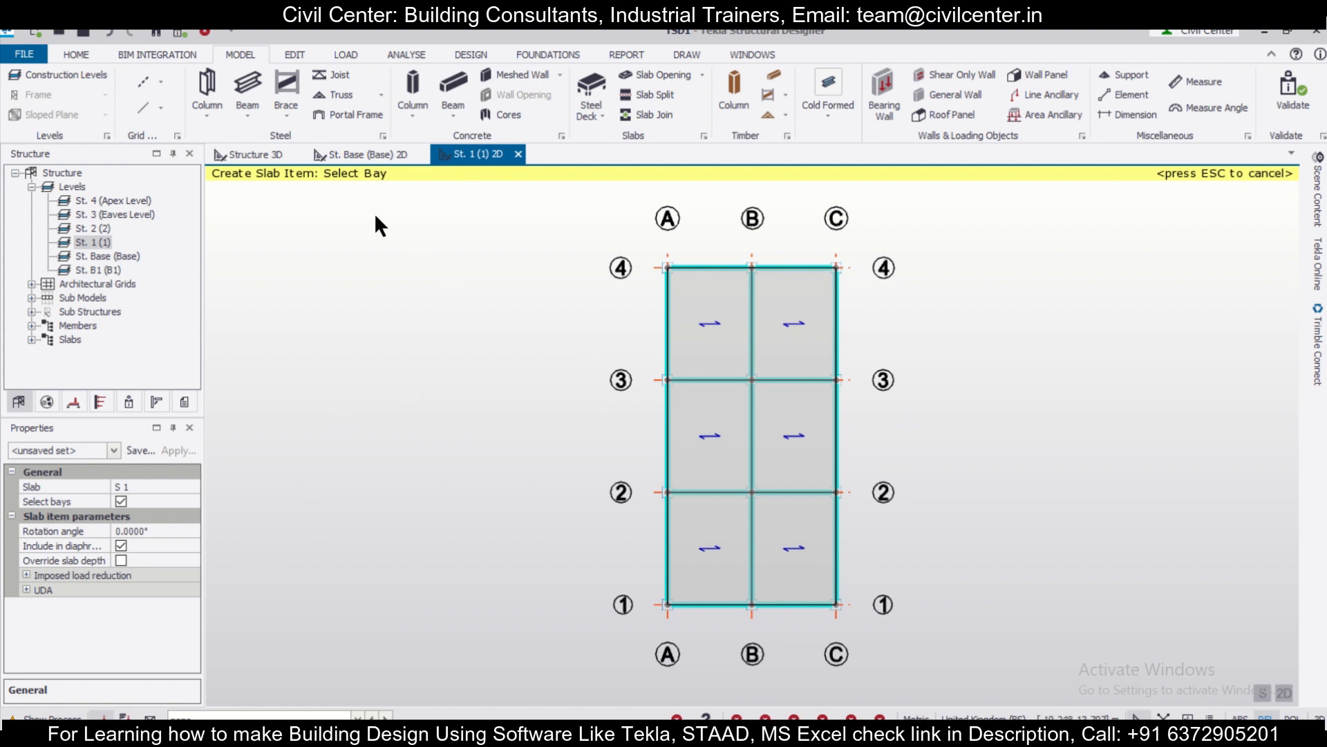
View the structure in 3D and inspect the first-level slabs and the properties of the column at C/4
left_click(256, 155)
middle_click_drag(986, 476, 963, 447)
scroll(964, 448, "down", 2)
scroll(964, 448, "up", 2)
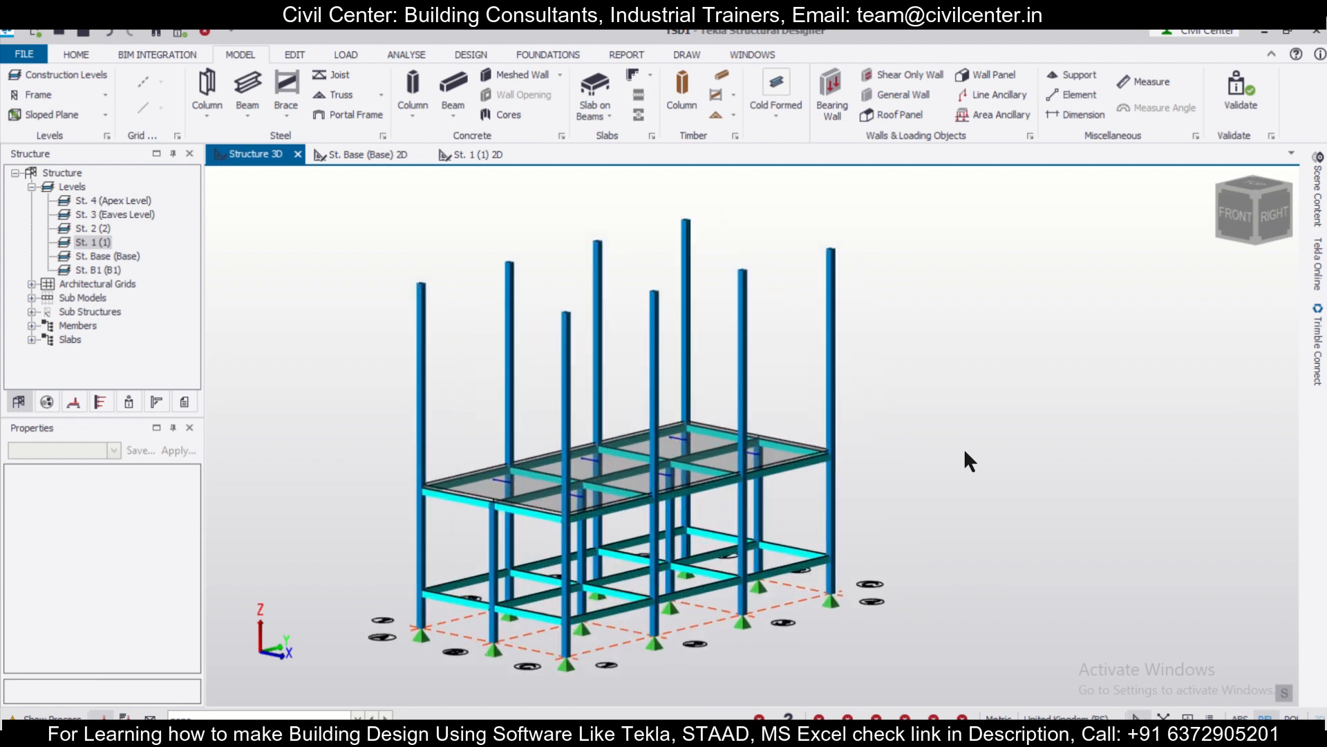
left_click(830, 324)
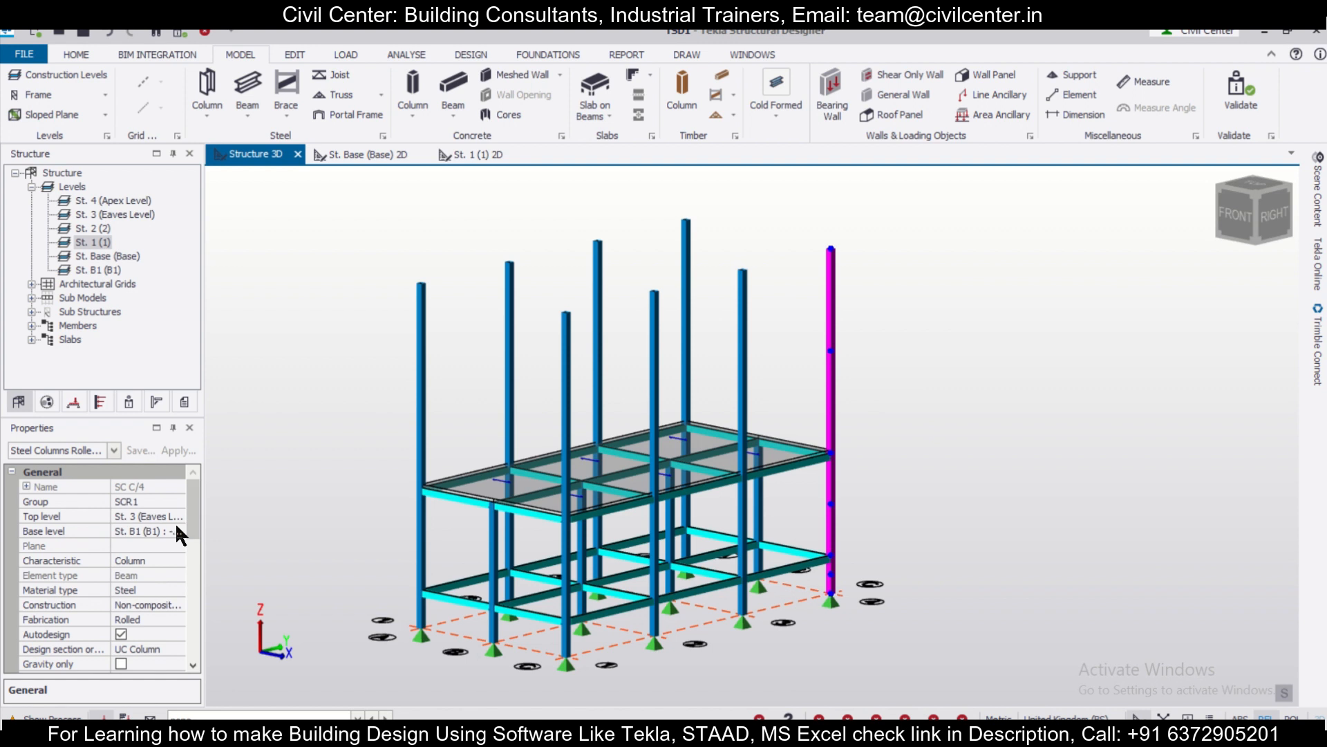
key("Escape")
right_click_drag(928, 503, 666, 481)
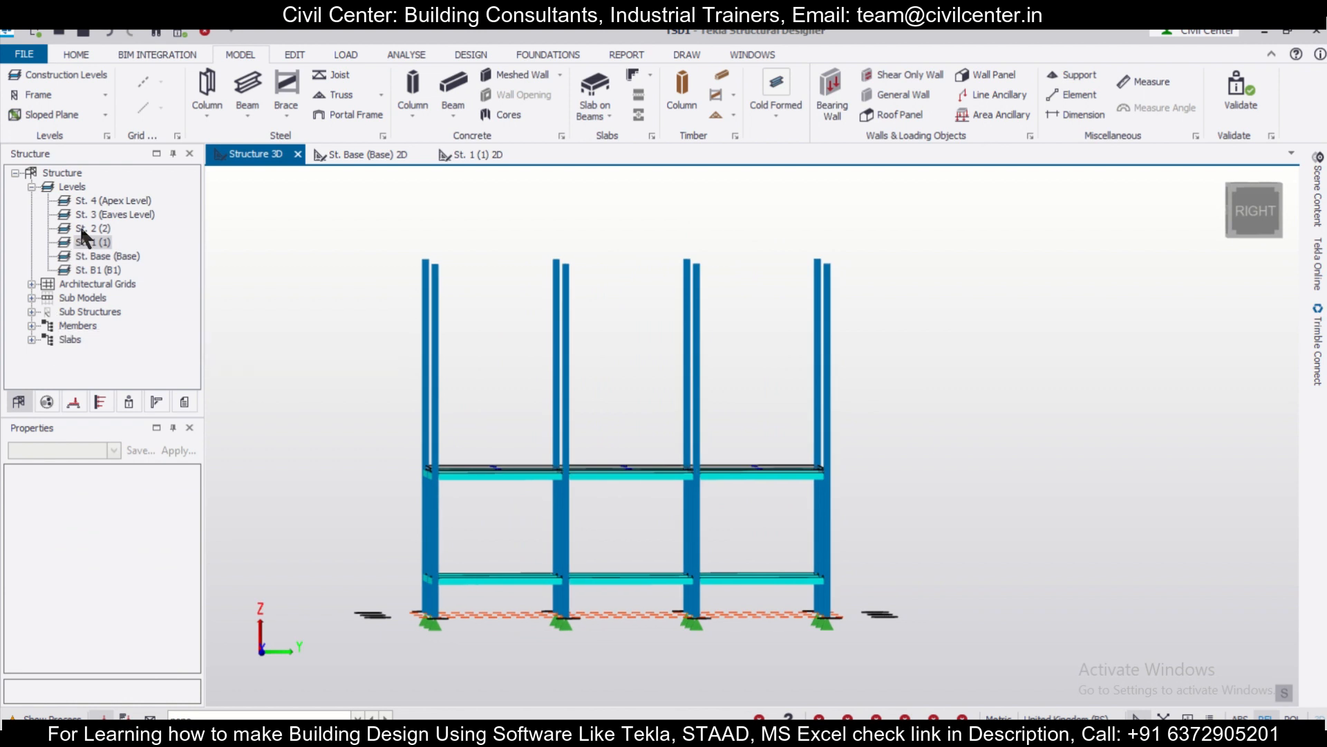
Open the plan of level St. 2 (2) and place SHS 200x200x5.0 beams along grid lines A, C and 1 to 4
double_click(81, 228)
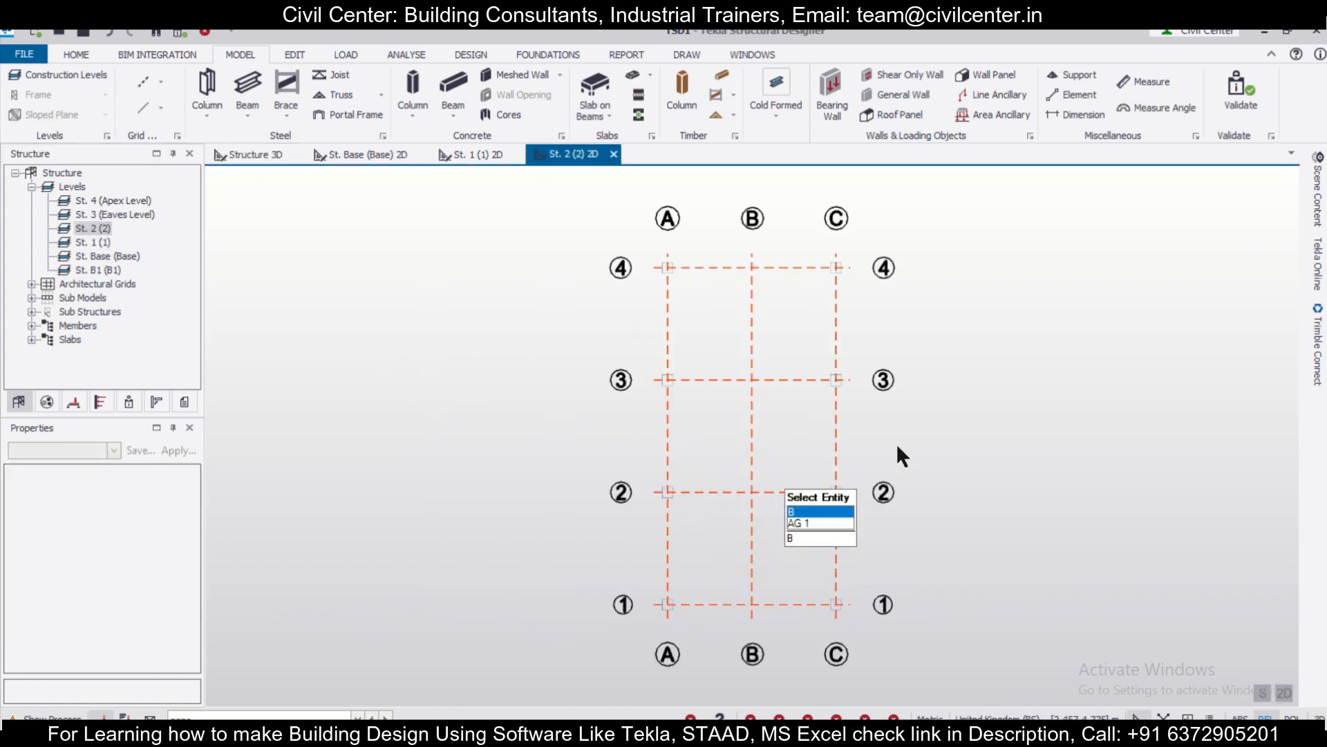
scroll(908, 437, "up", 2)
scroll(908, 437, "down", 2)
middle_click_drag(950, 479, 776, 486)
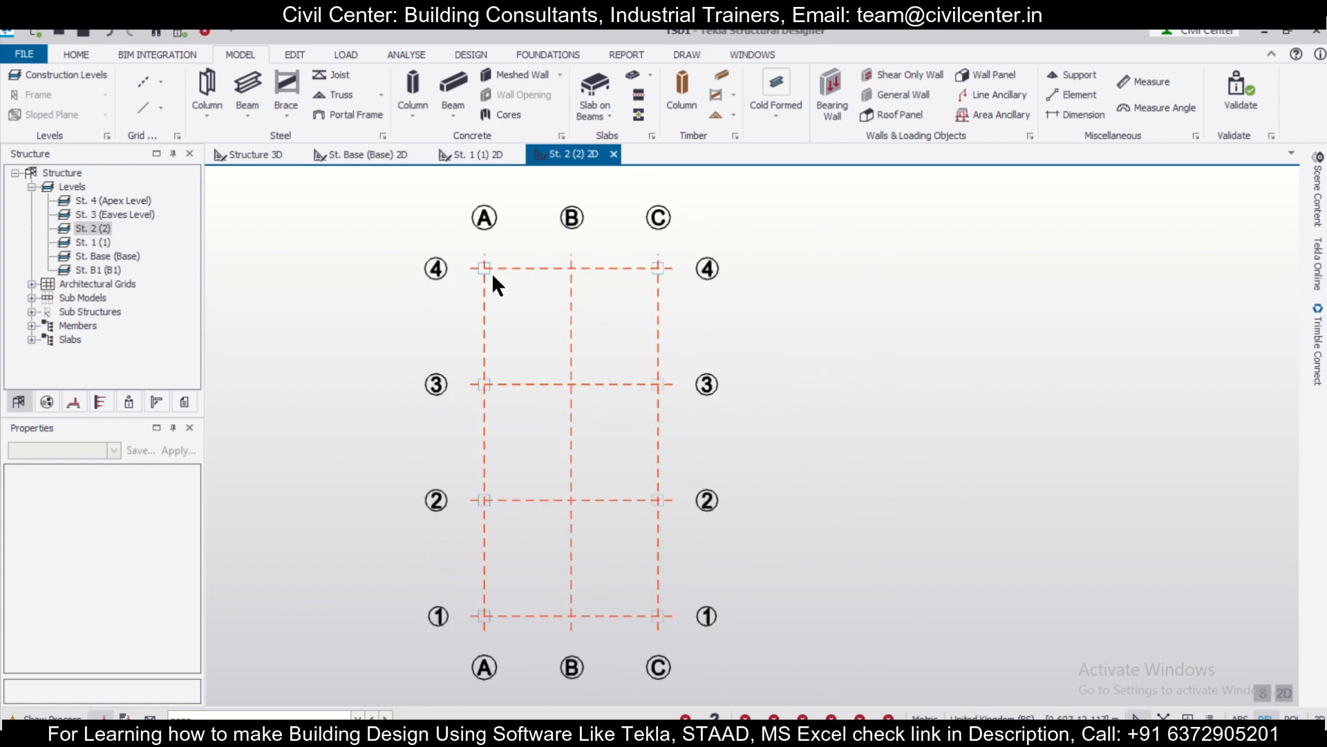
left_click(248, 86)
scroll(192, 546, "down", 3)
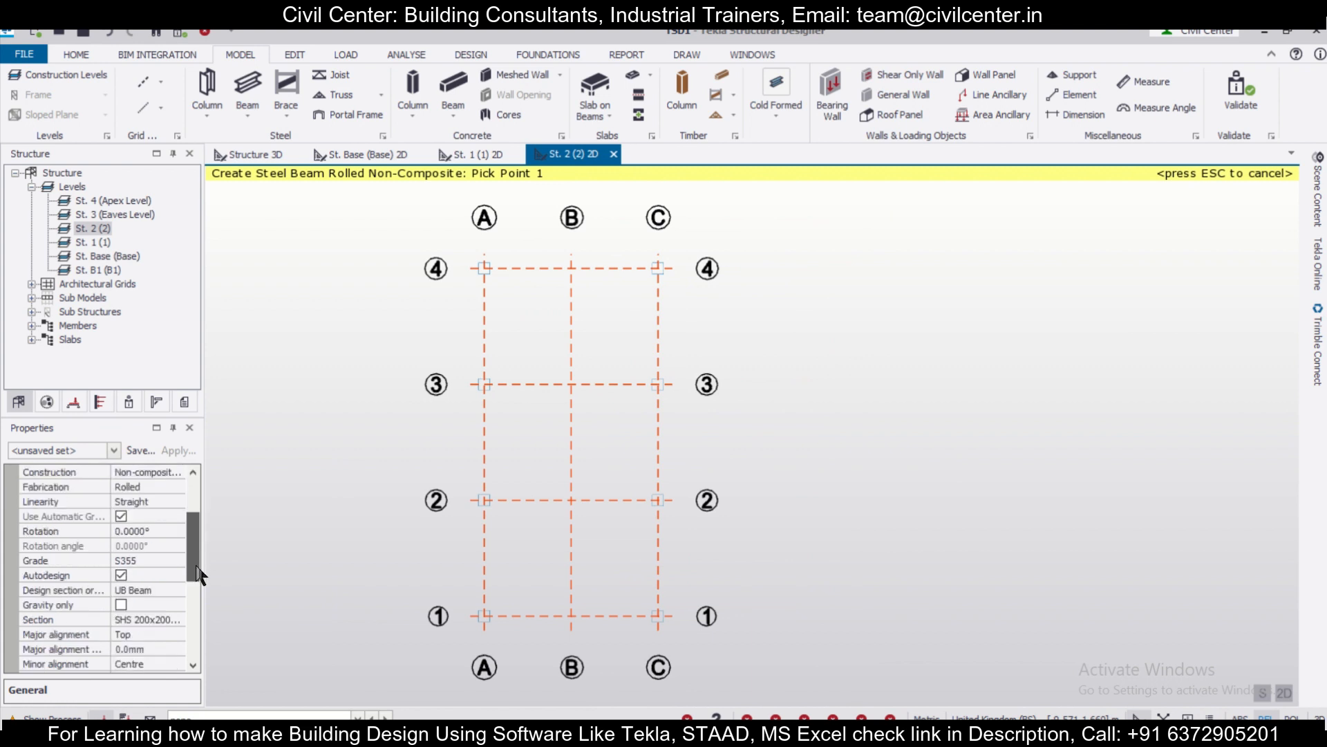
left_click(173, 560)
left_click(177, 560)
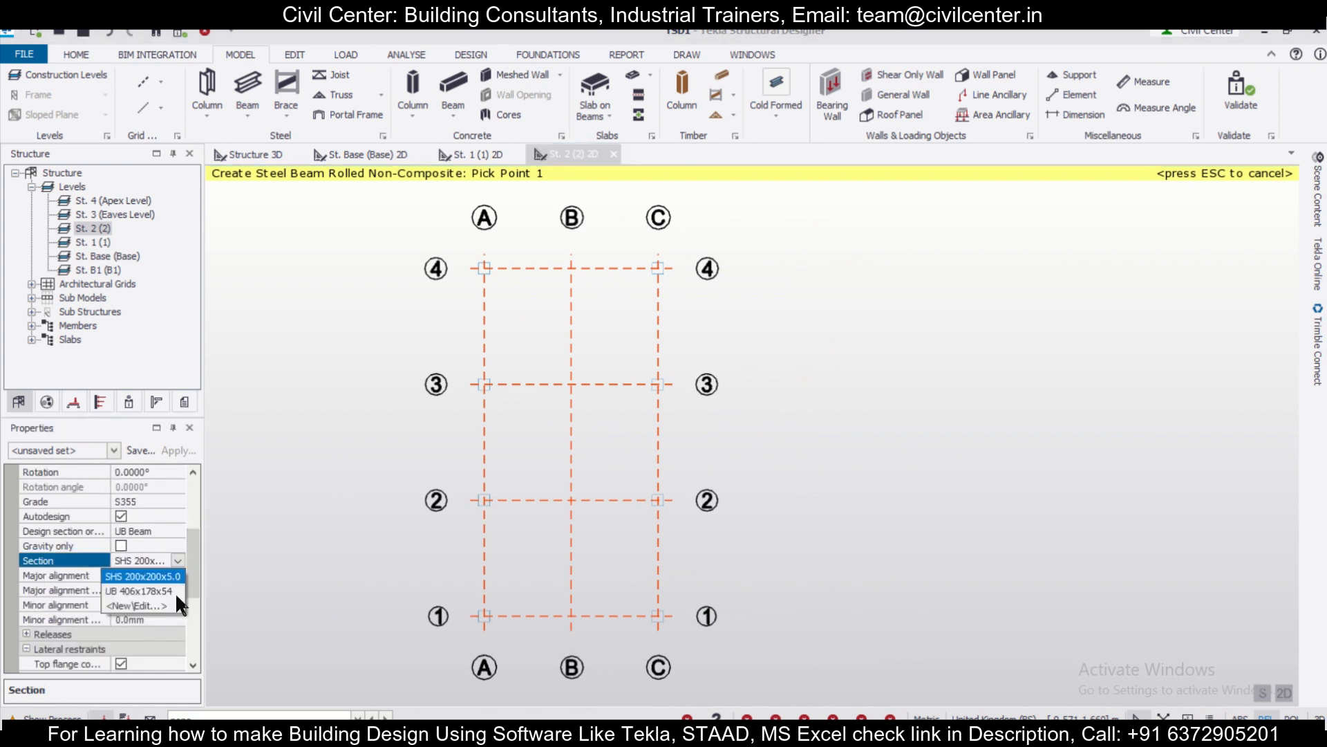
left_click(158, 576)
left_click_drag(470, 243, 708, 655)
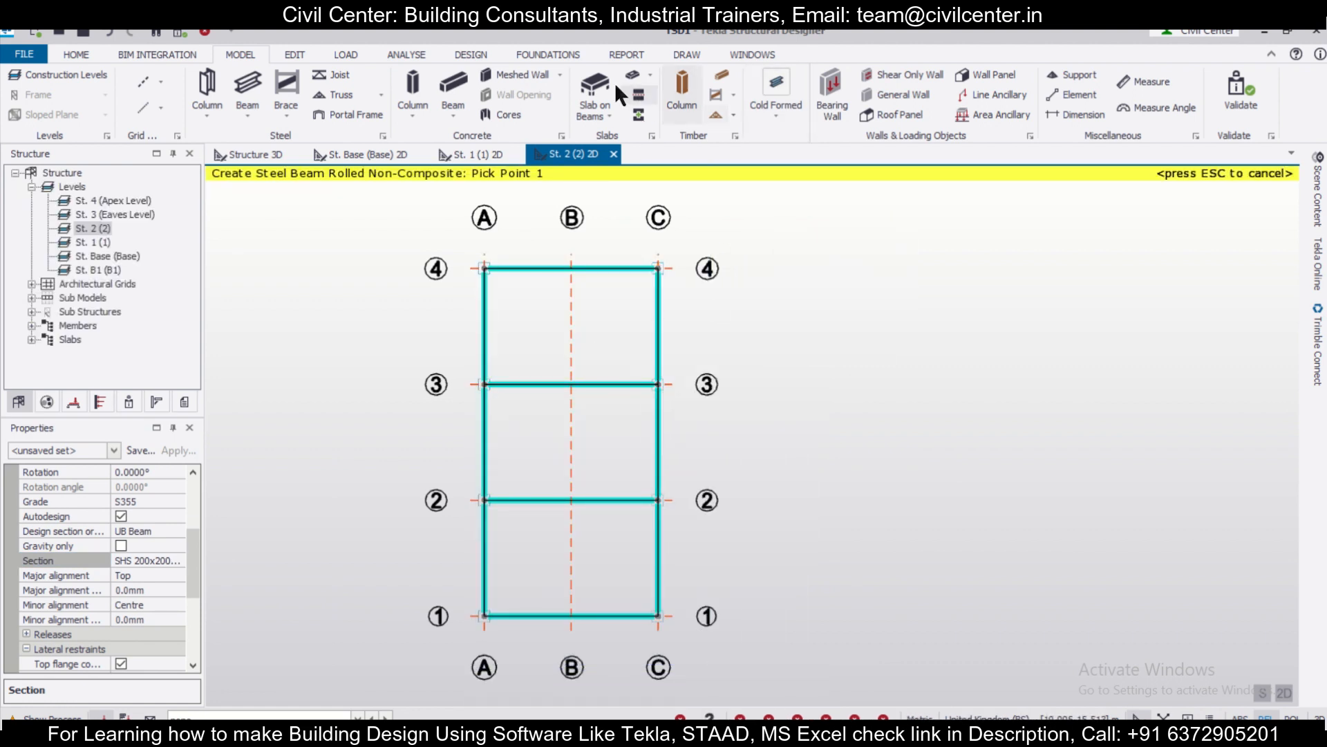
Create steel deck slabs in the three bays between grid lines A and C on level St. 2 (2)
left_click(593, 110)
mouse_move(656, 213)
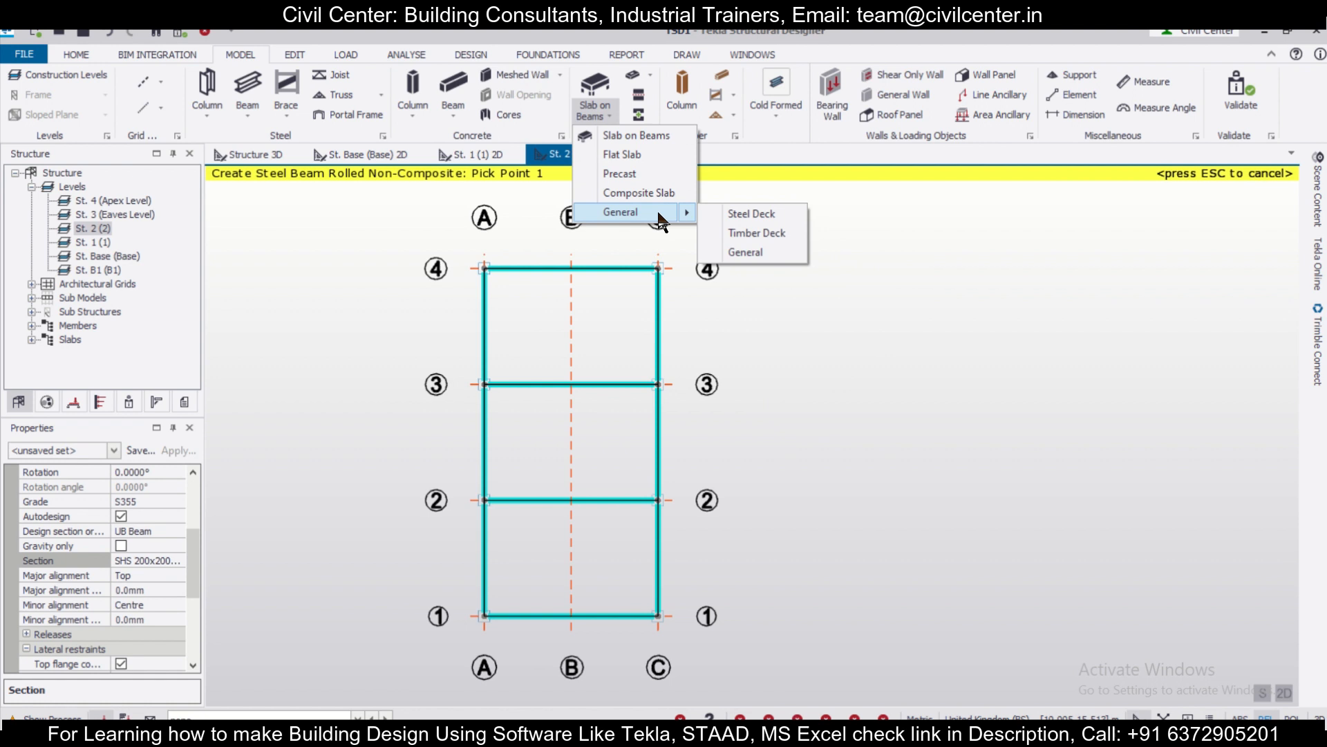
left_click(741, 216)
left_click(587, 332)
left_click(589, 450)
left_click(591, 603)
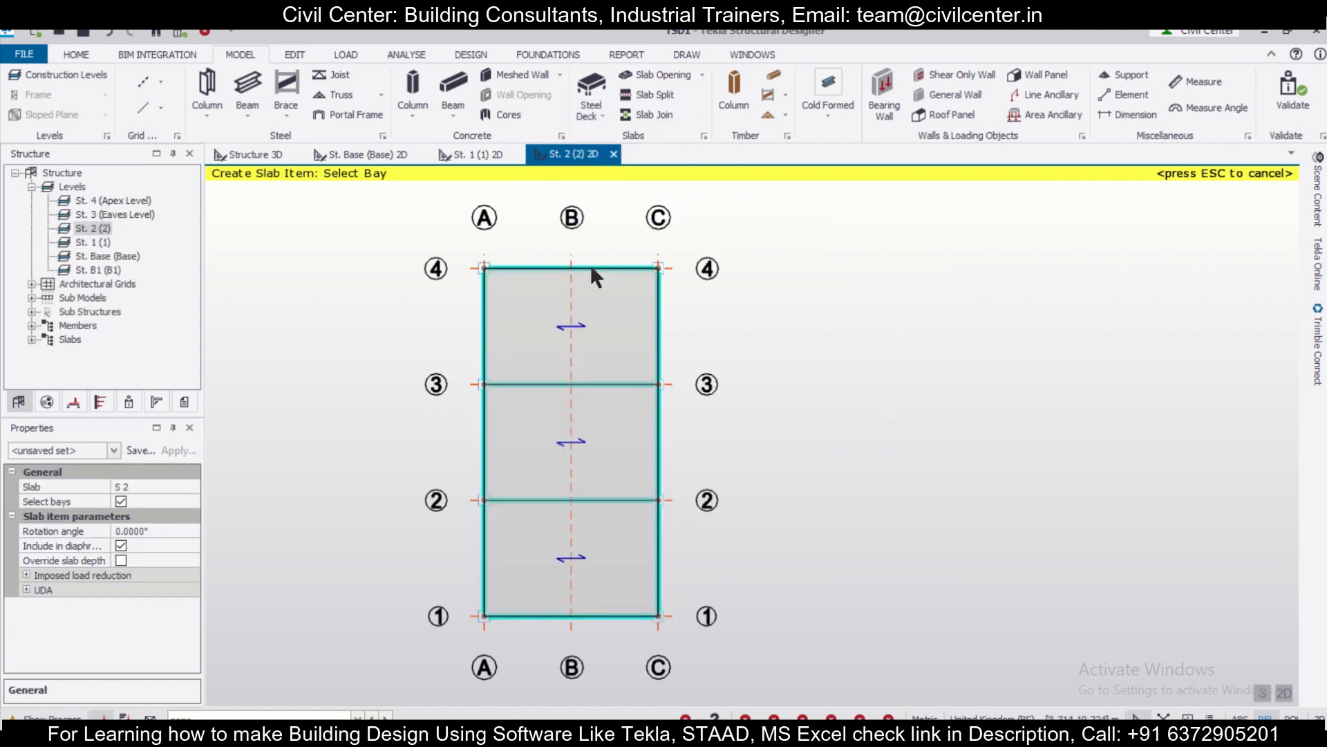
Inspect the beams and slabs of both floors in the 3D structure view
left_click(267, 160)
right_click_drag(1082, 551, 707, 289)
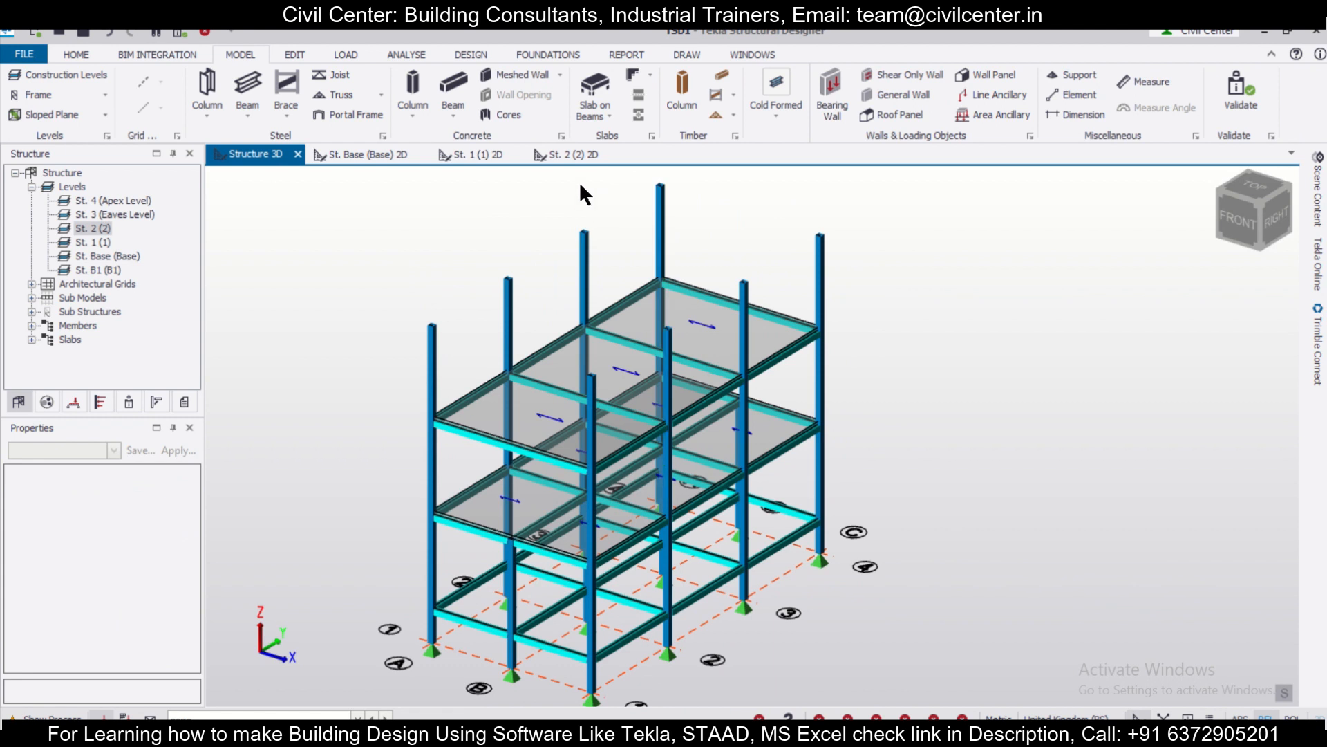
right_click_drag(998, 459, 1064, 447)
middle_click_drag(1063, 444, 989, 450)
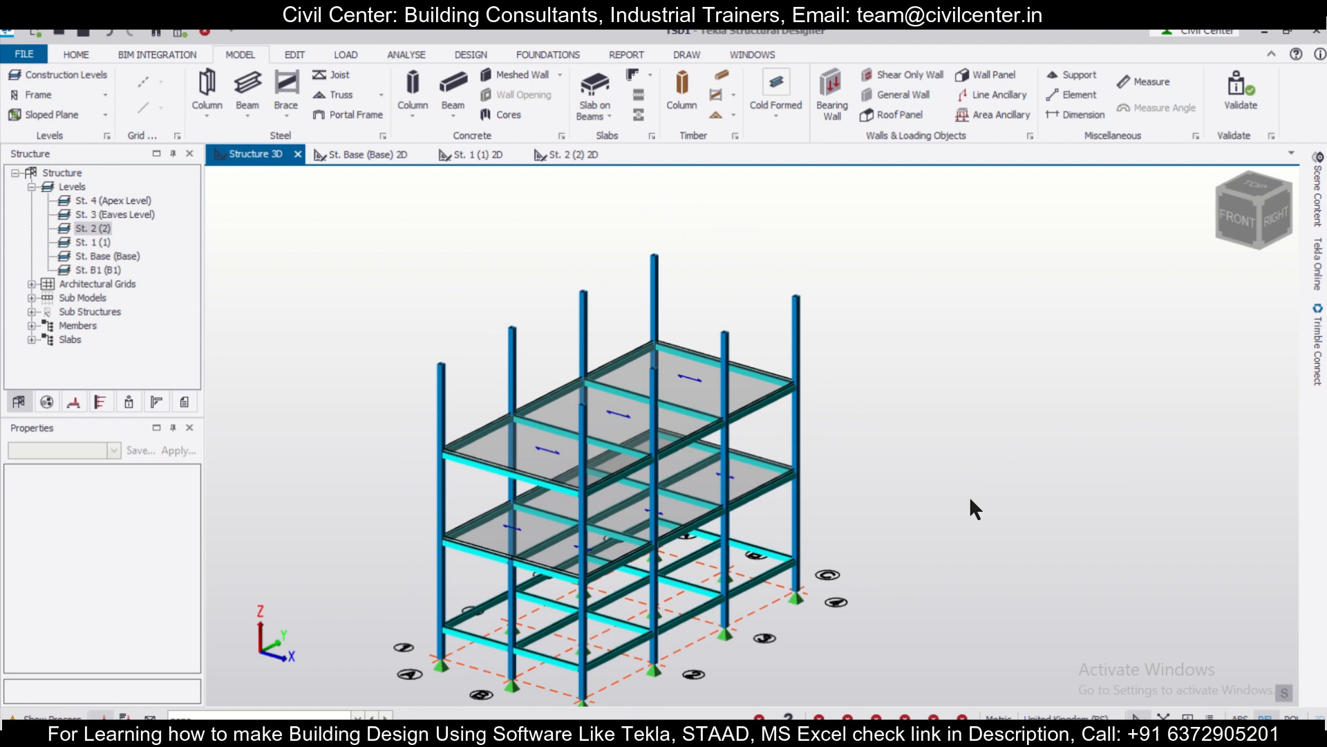
scroll(965, 506, "up", 1)
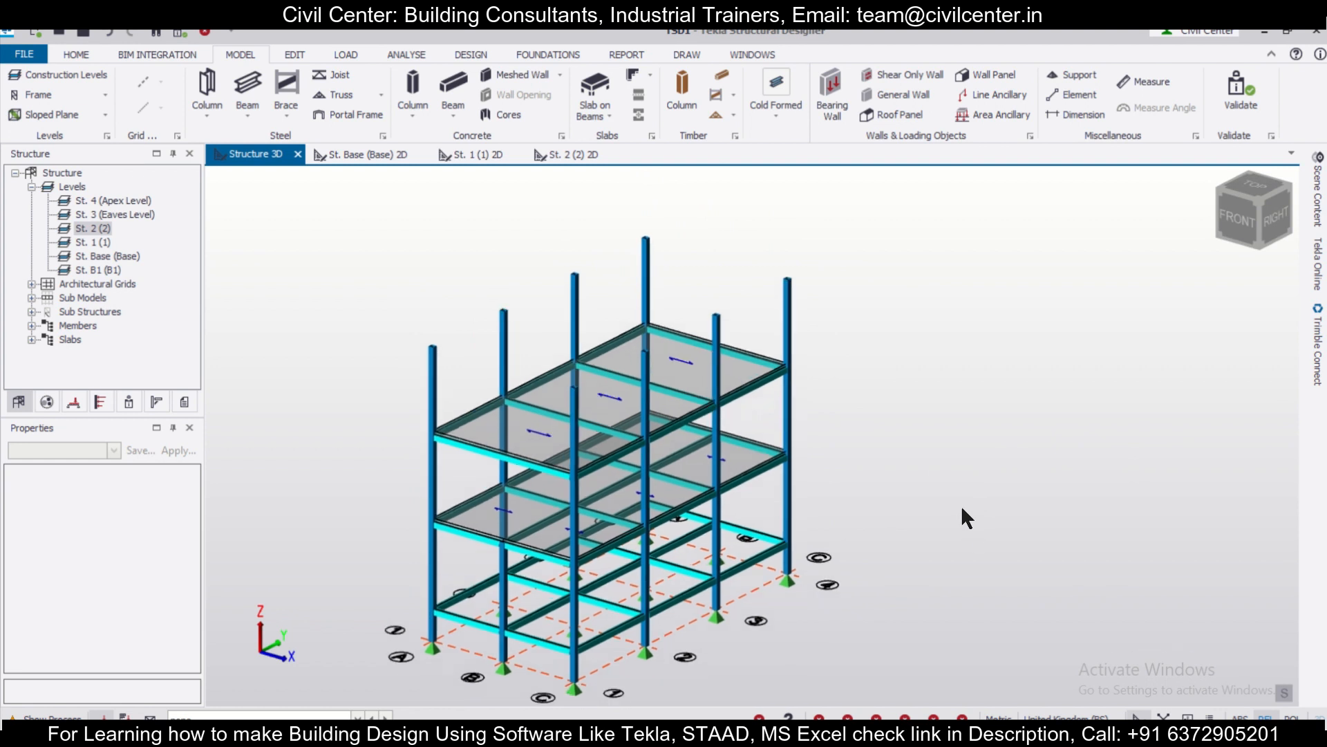
Start a pitched roof truss spanning grid line 1 between the tops of columns A/1 and C/1, and proceed to its details
left_click(339, 94)
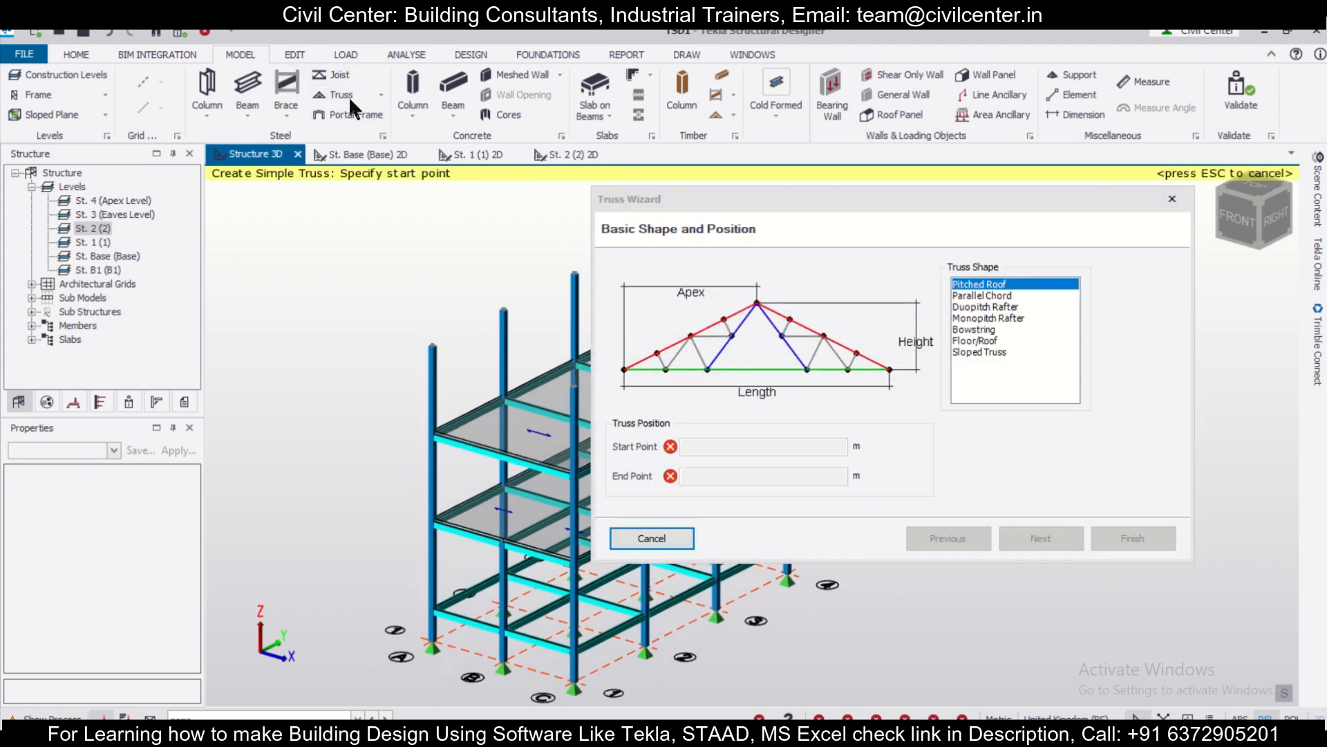
left_click_drag(921, 187, 1122, 259)
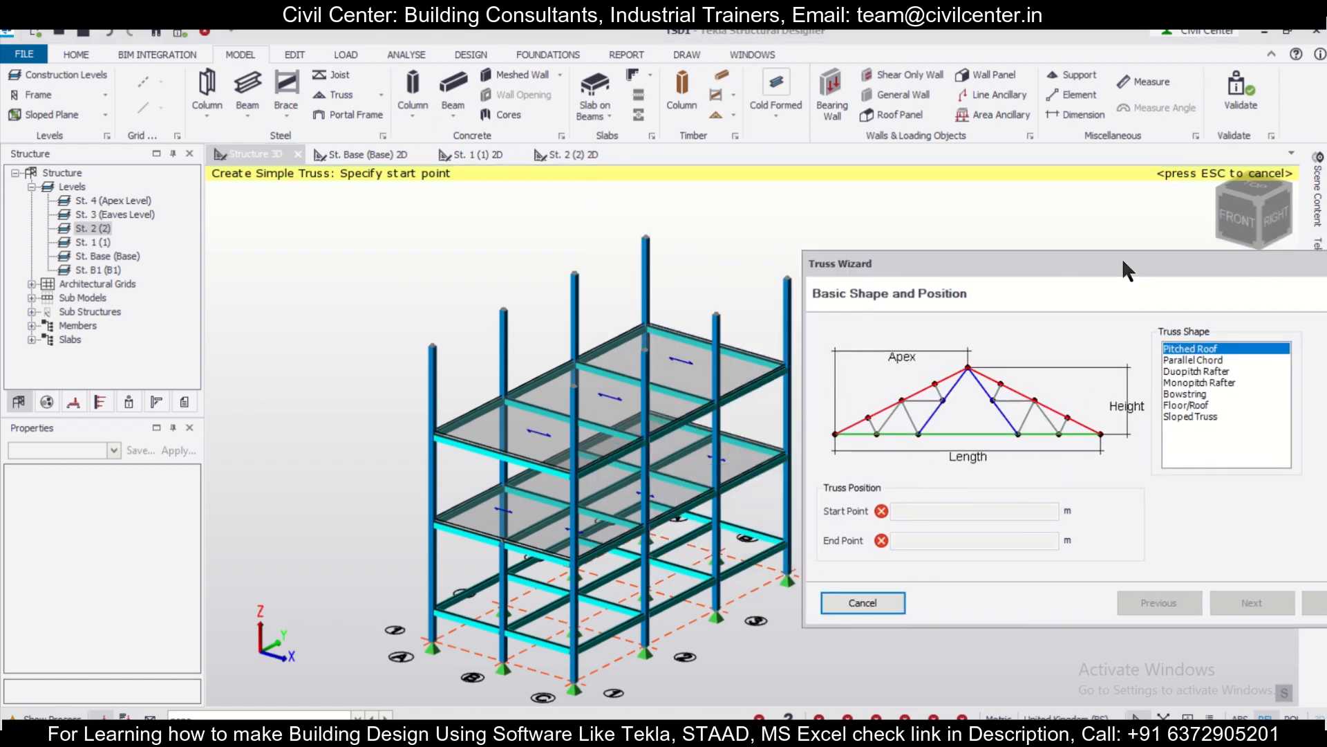
left_click(432, 345)
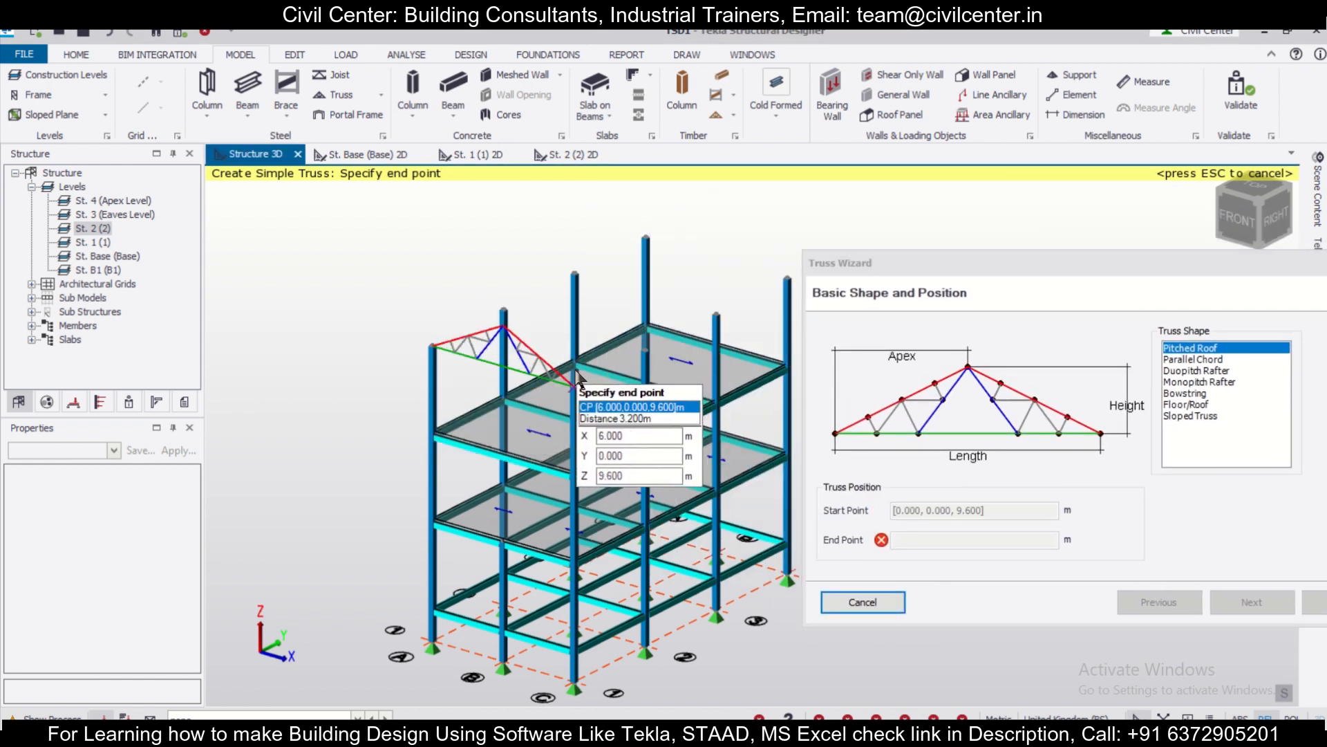
scroll(579, 374, "up", 6)
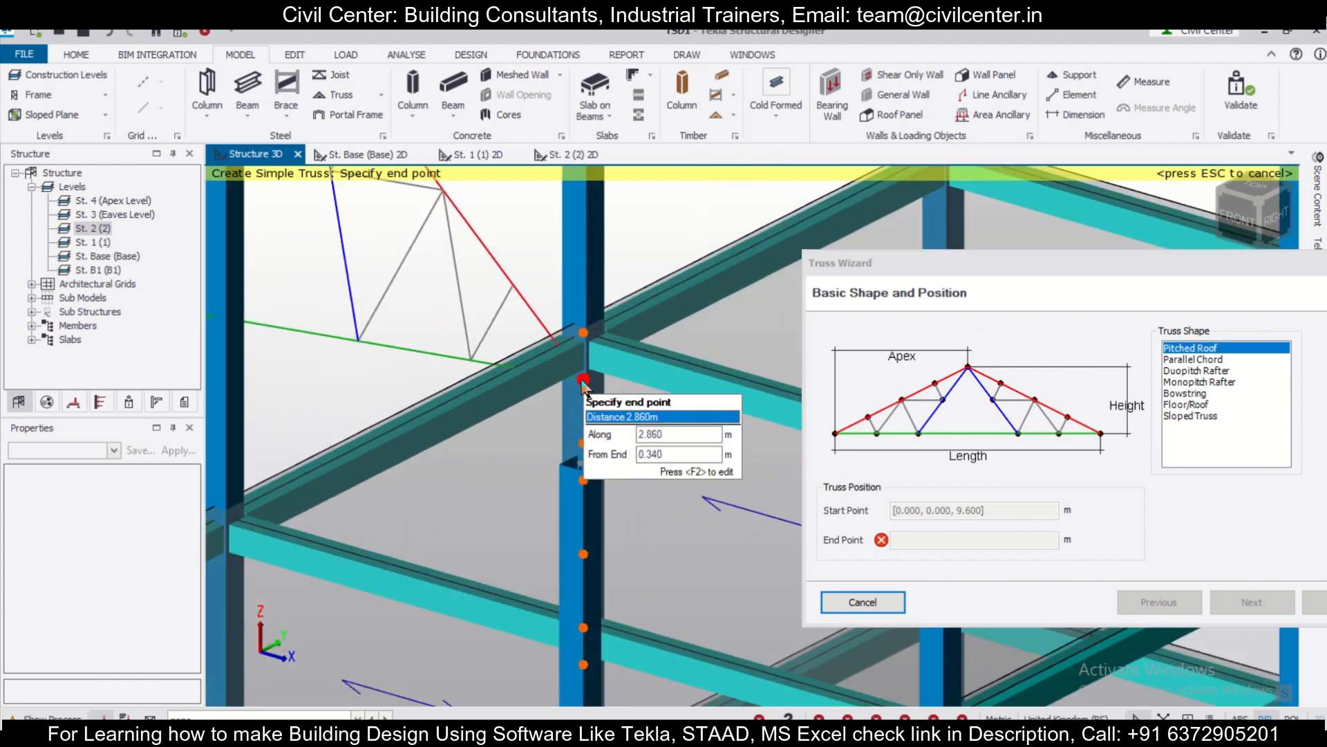
right_click_drag(636, 387, 563, 399)
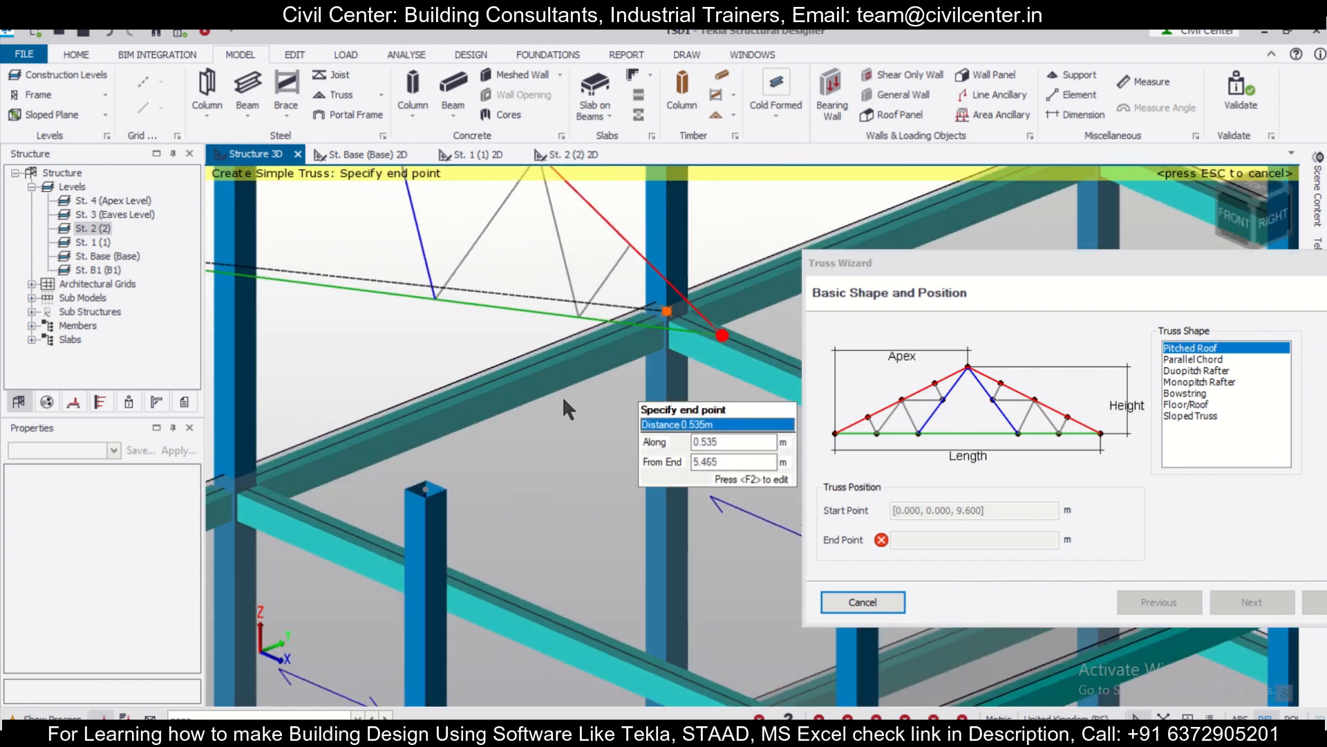
left_click(431, 487)
scroll(449, 456, "down", 8)
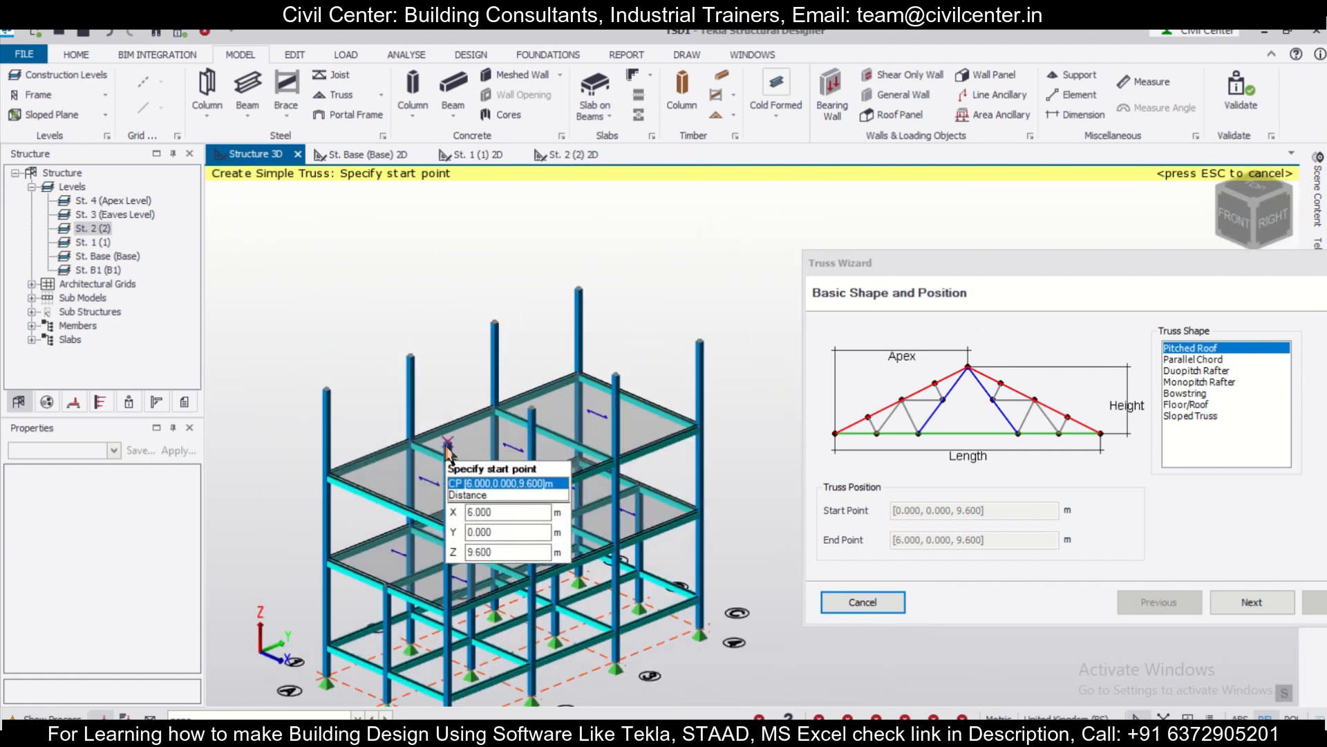
left_click(327, 392)
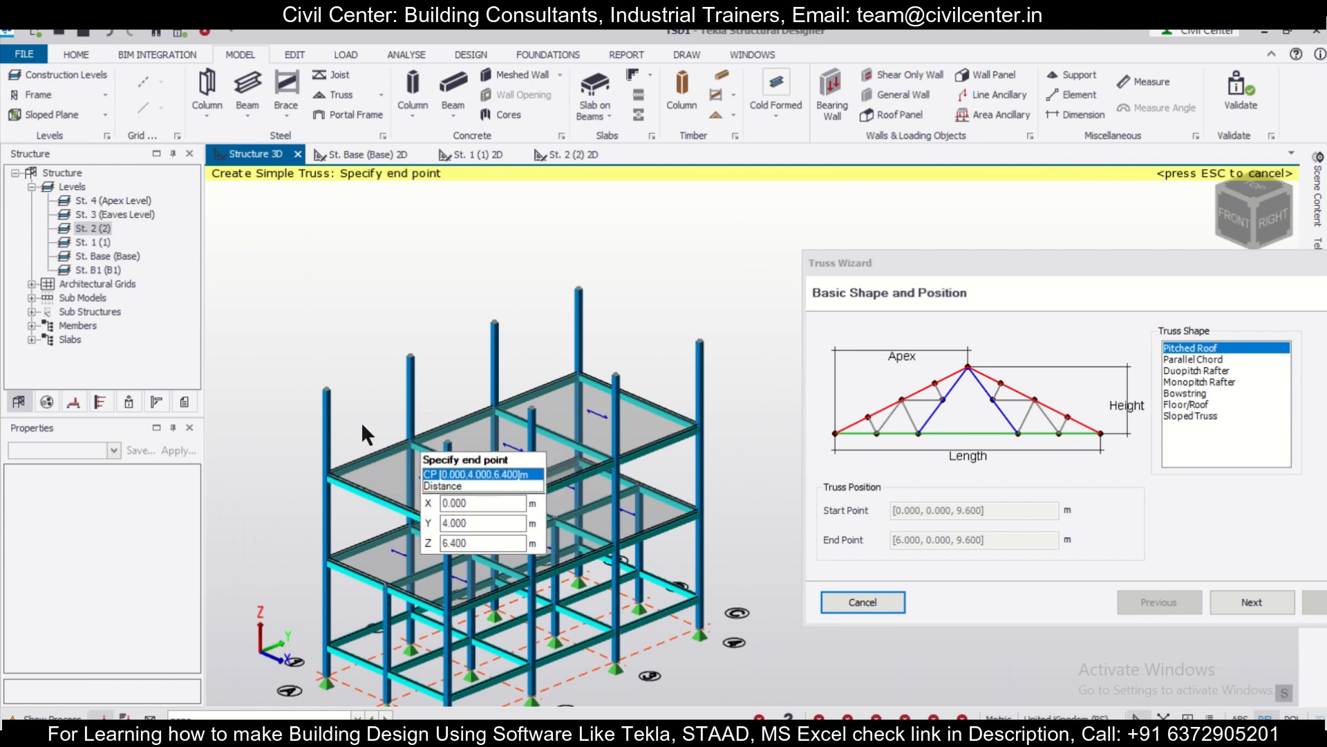
left_click(330, 394)
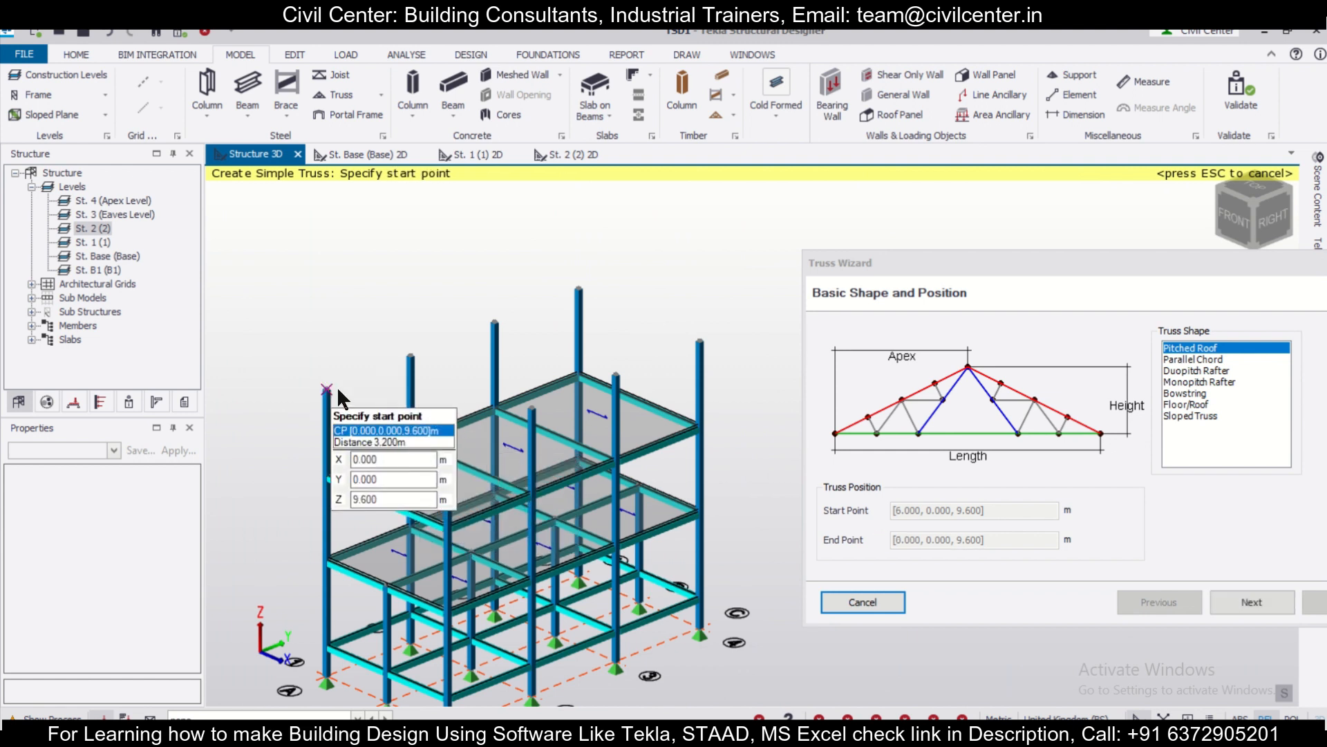
left_click(1259, 602)
left_click(1259, 601)
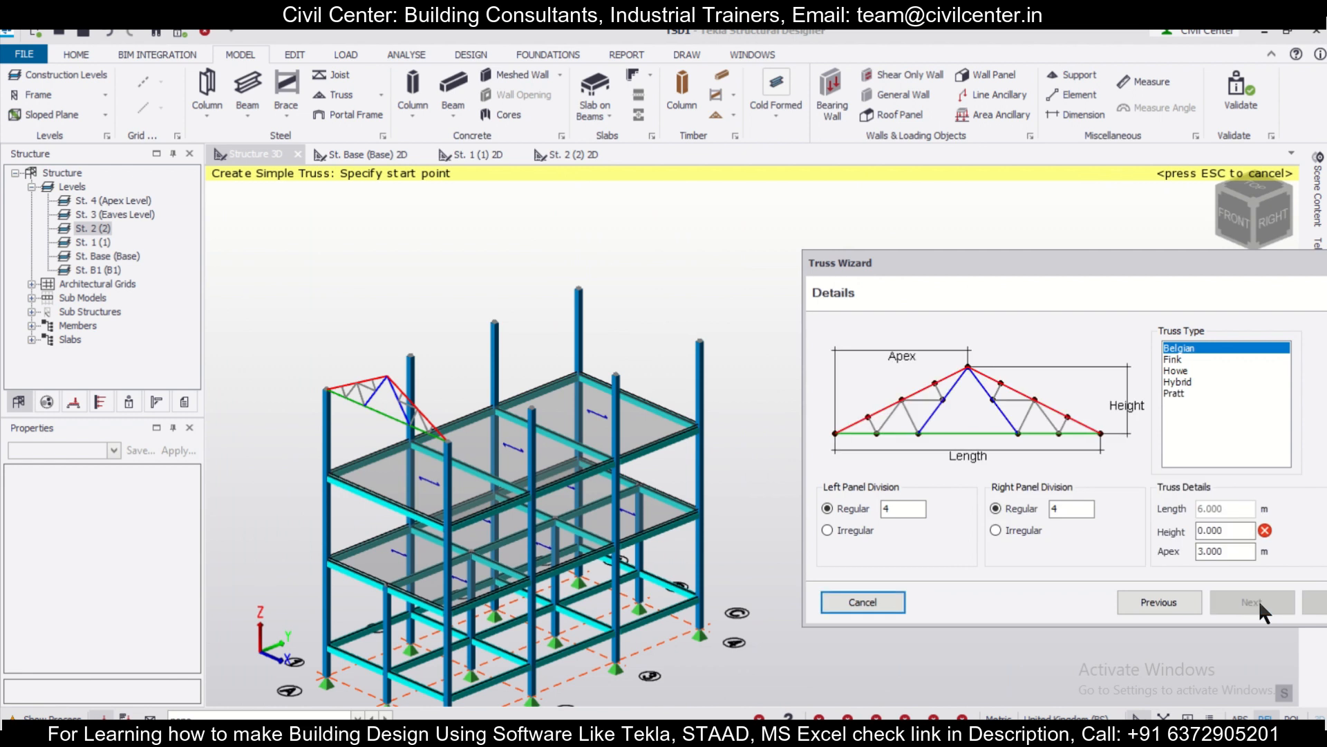
Choose the Howe truss type with 2 regular panel divisions on both the left and right sides
left_click_drag(1074, 265, 983, 184)
left_click(811, 423)
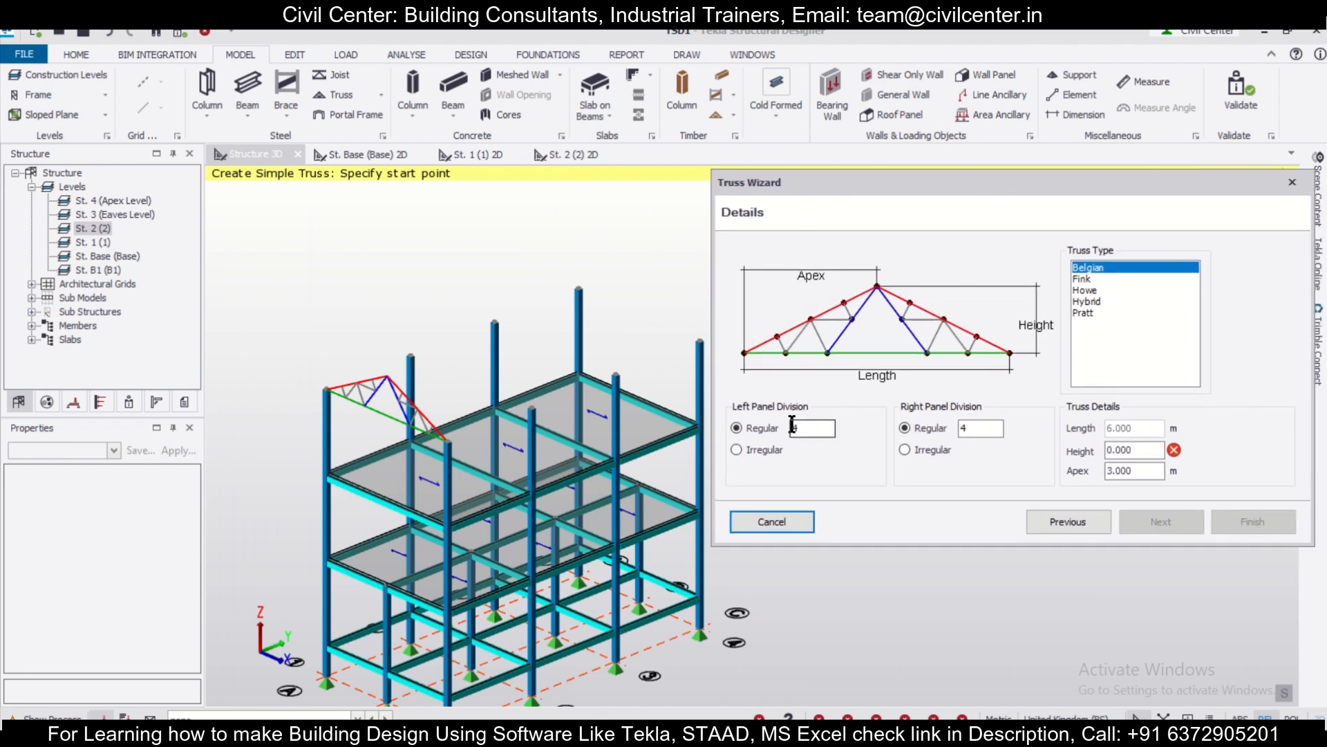
left_click(1091, 292)
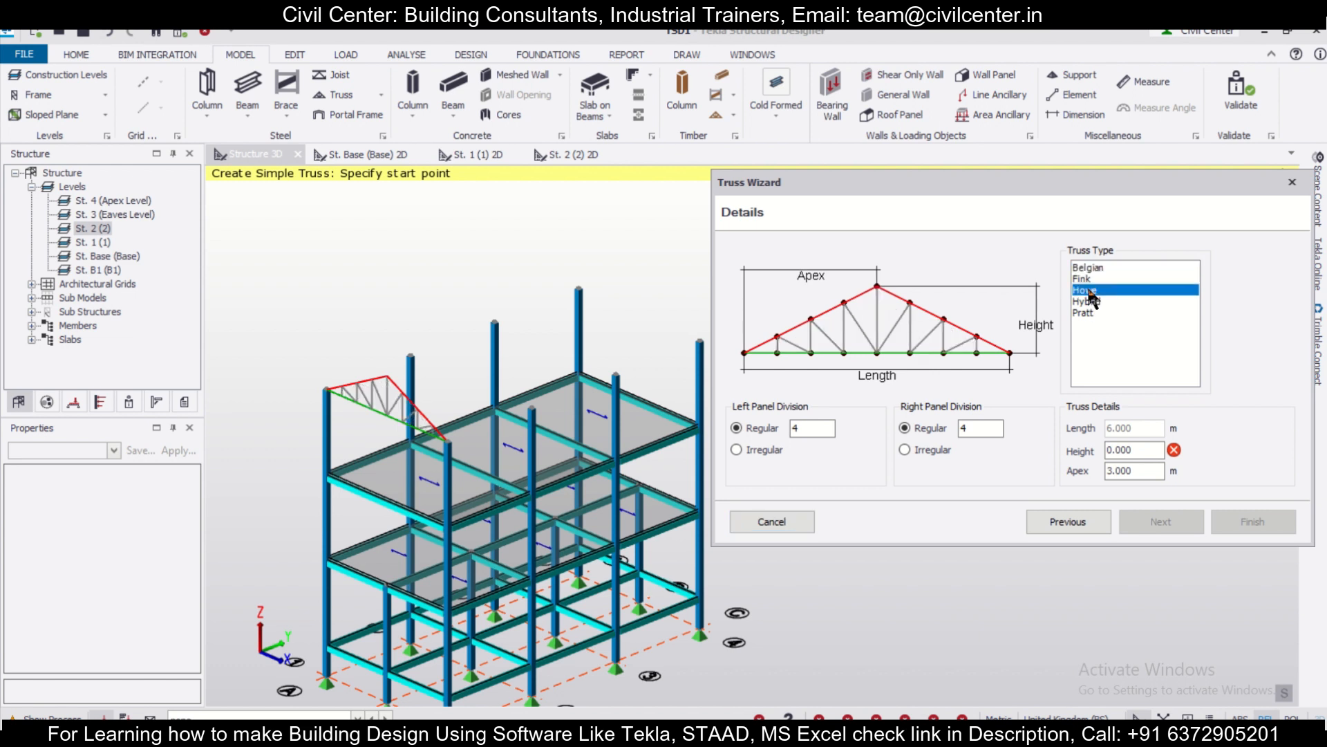
double_click(802, 427)
type("3")
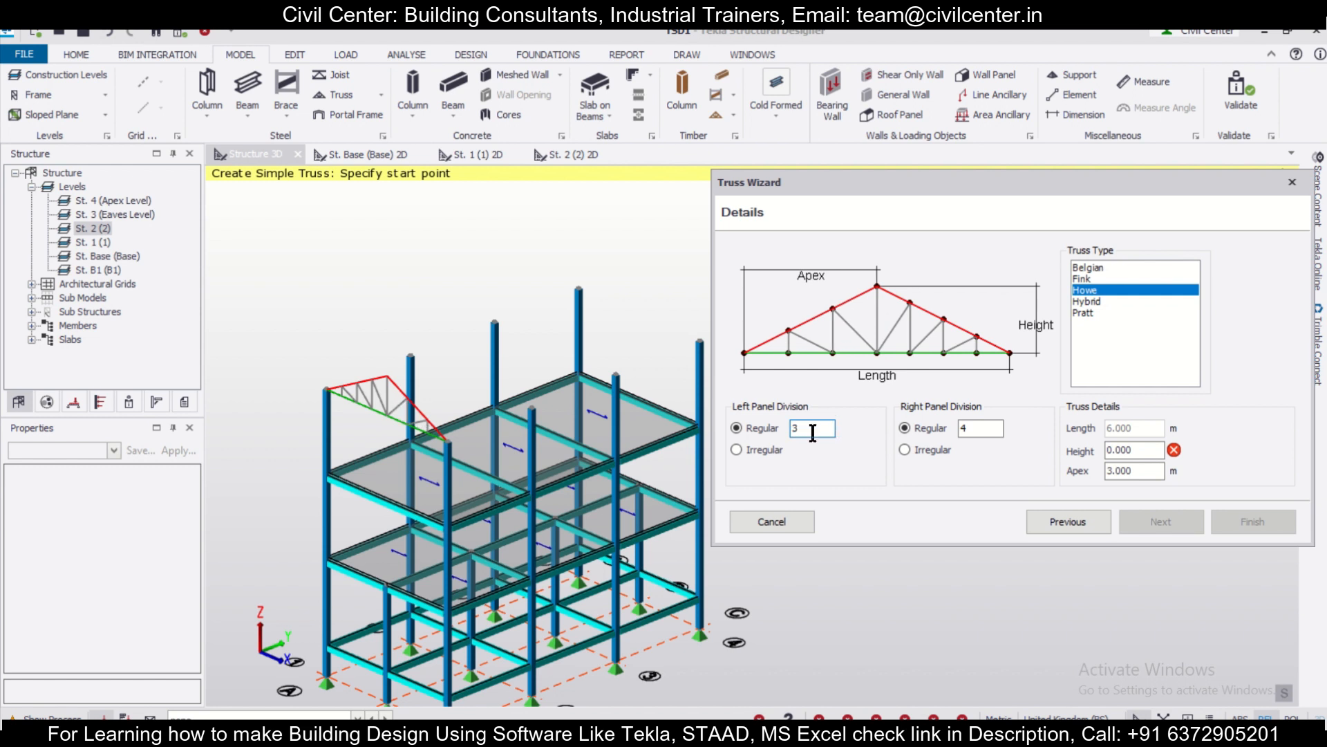
type("2")
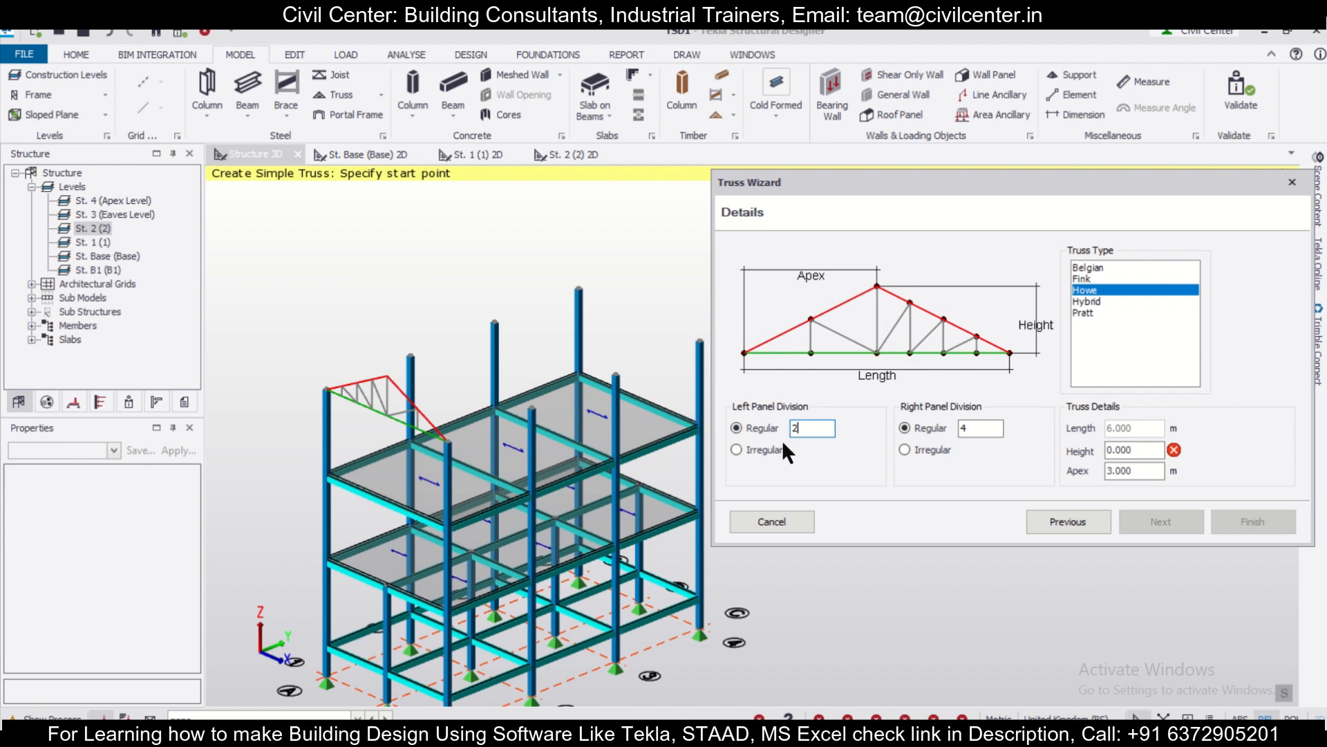
double_click(961, 430)
type("2")
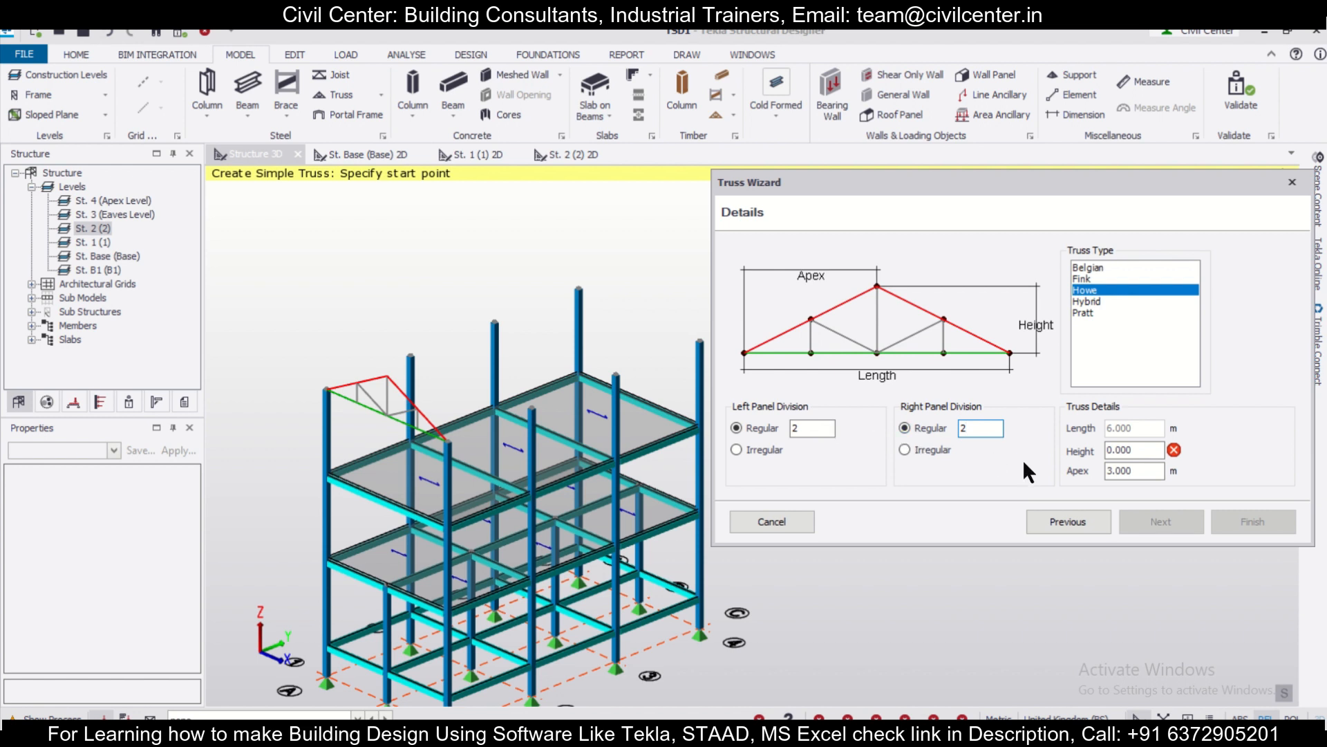
Set the truss height to 1.5 m and create the truss
double_click(1121, 450)
type("1.5")
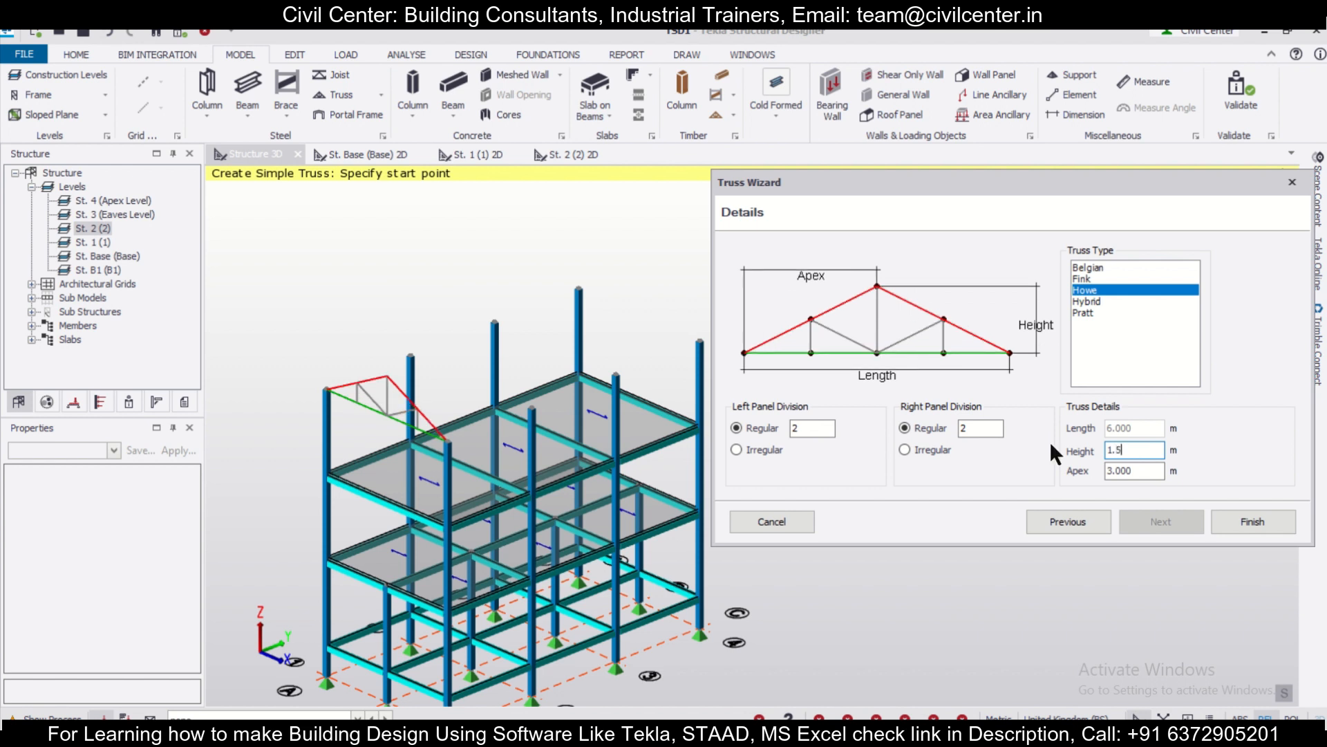
left_click(818, 428)
left_click(1252, 522)
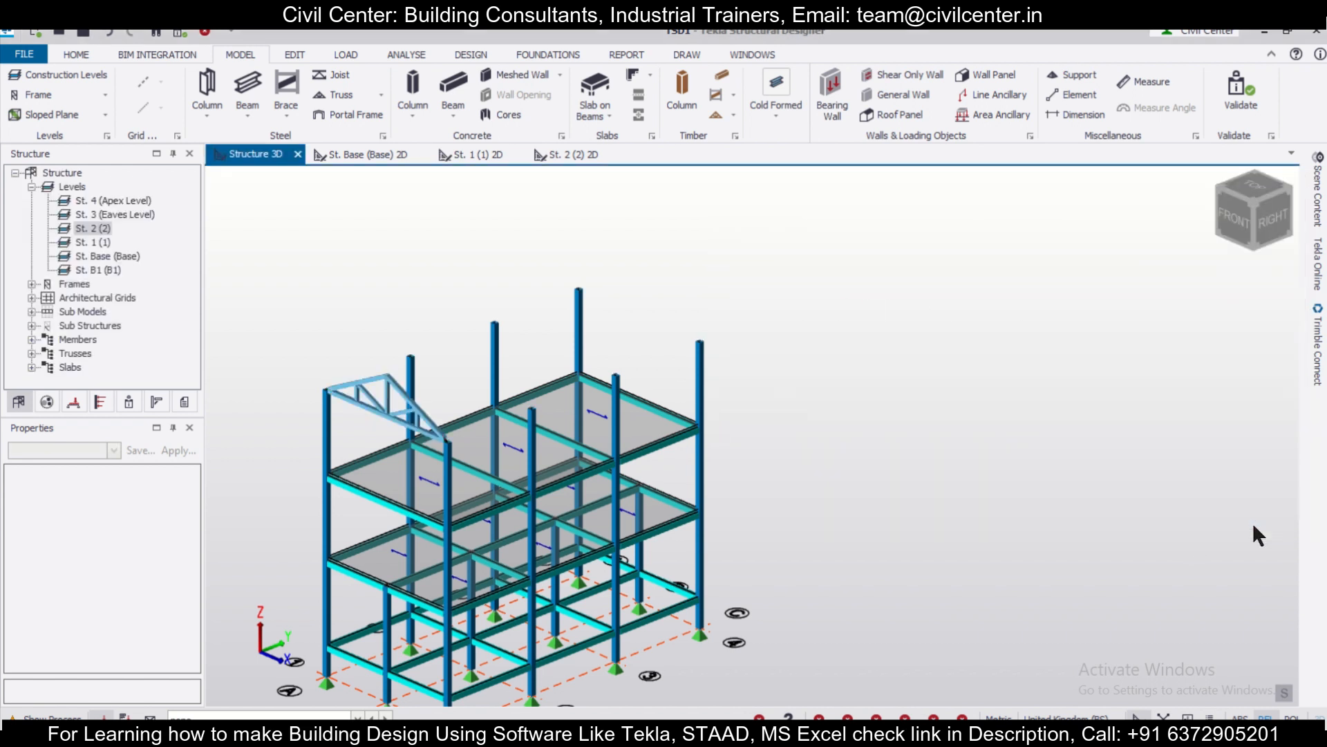
Change the section of the roof truss's top members to the circular hollow section CHS 244.5x5.0
scroll(339, 391, "up", 3)
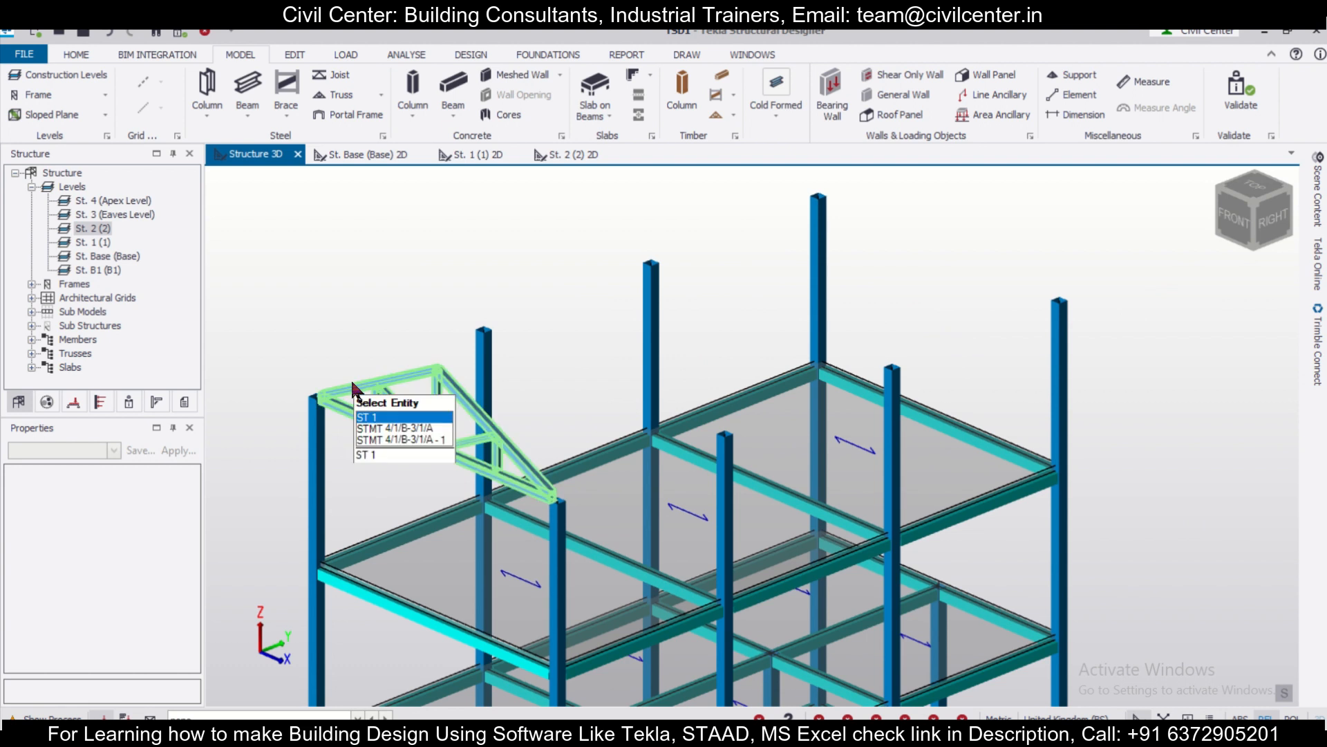
left_click(351, 385)
left_click(174, 546)
left_click(178, 547)
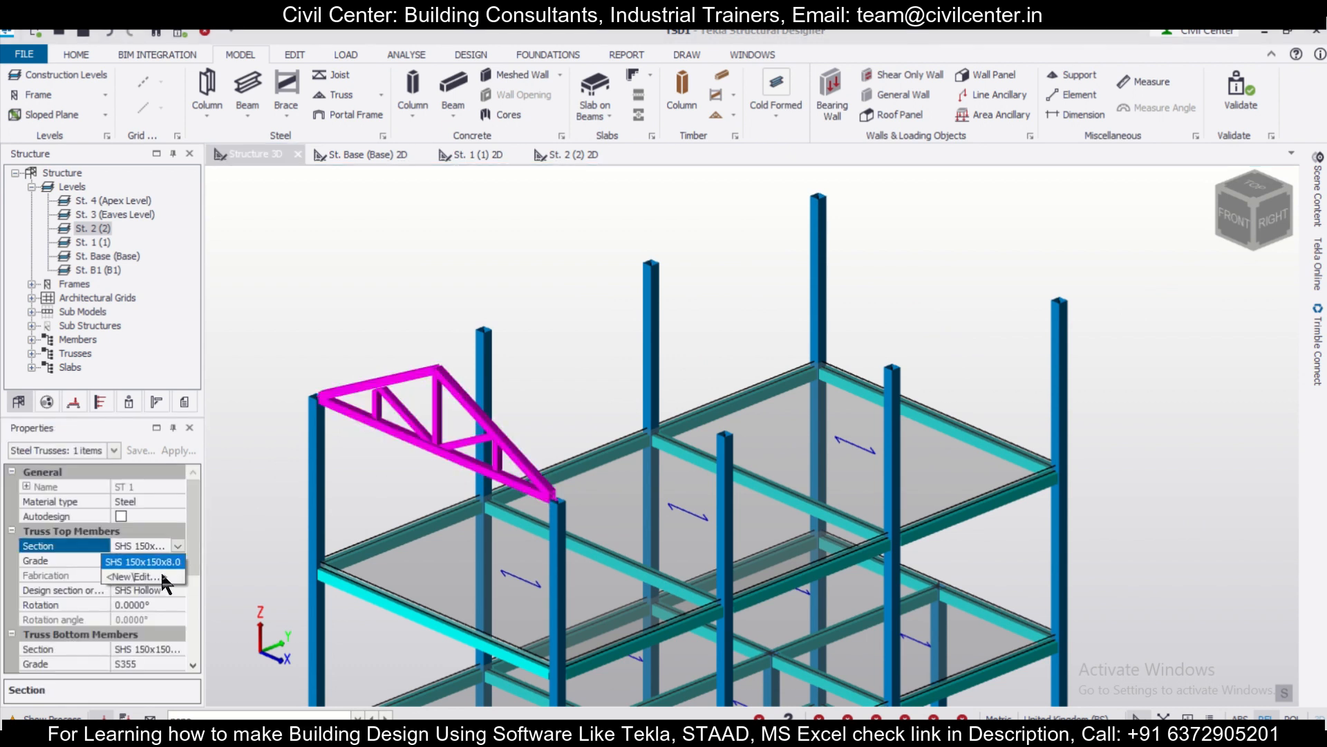
left_click(161, 577)
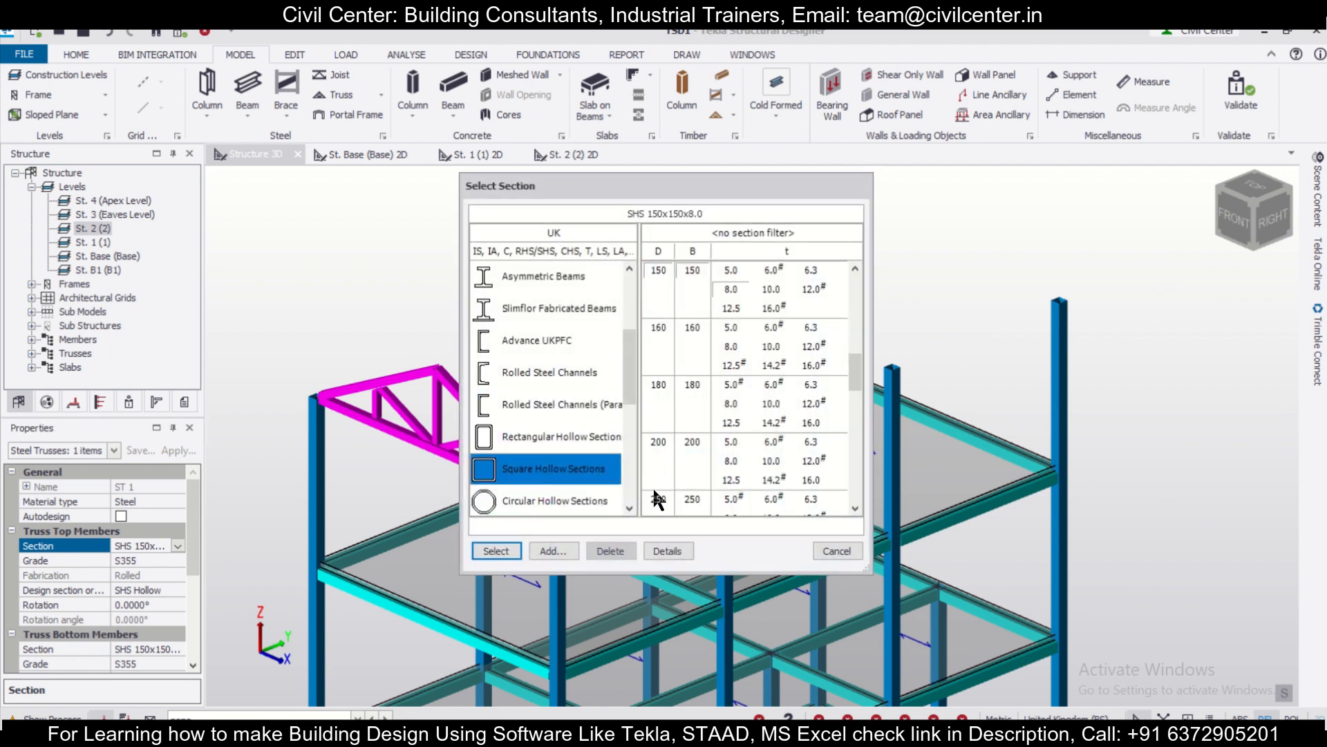
left_click_drag(630, 370, 637, 399)
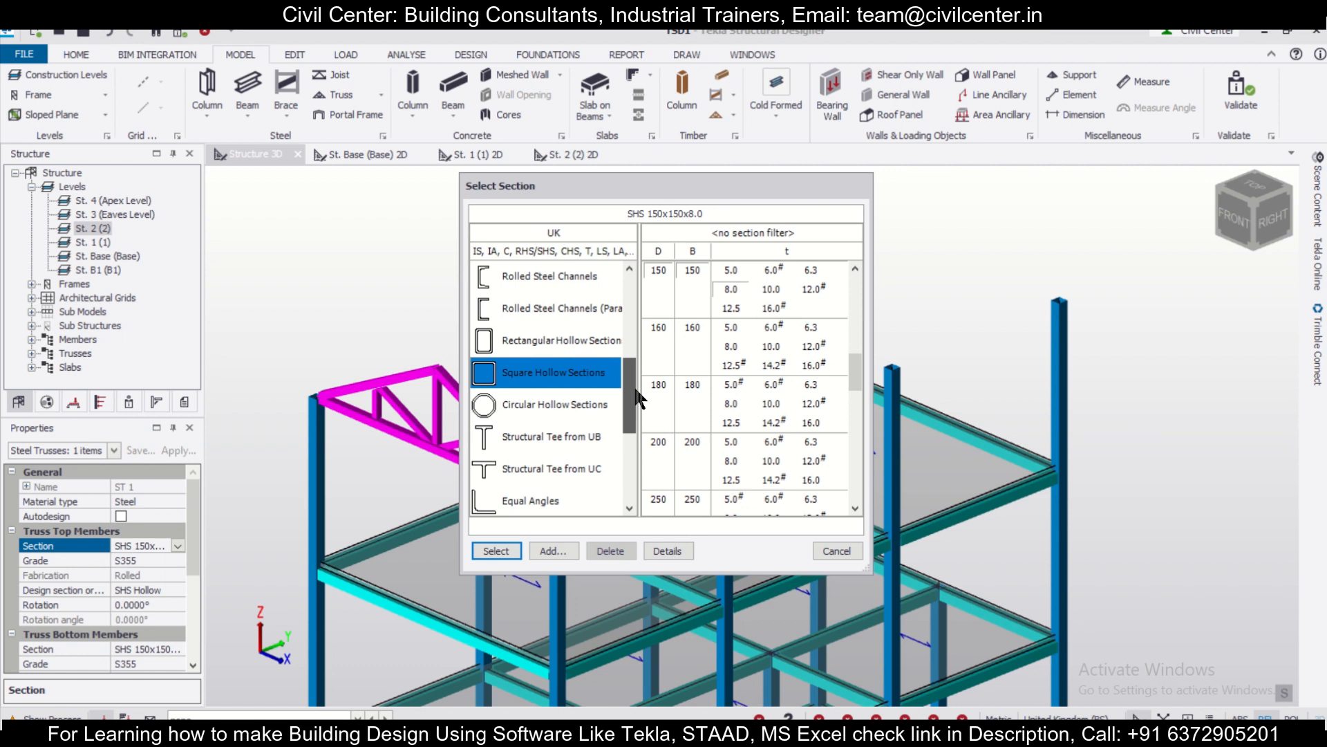
left_click(579, 403)
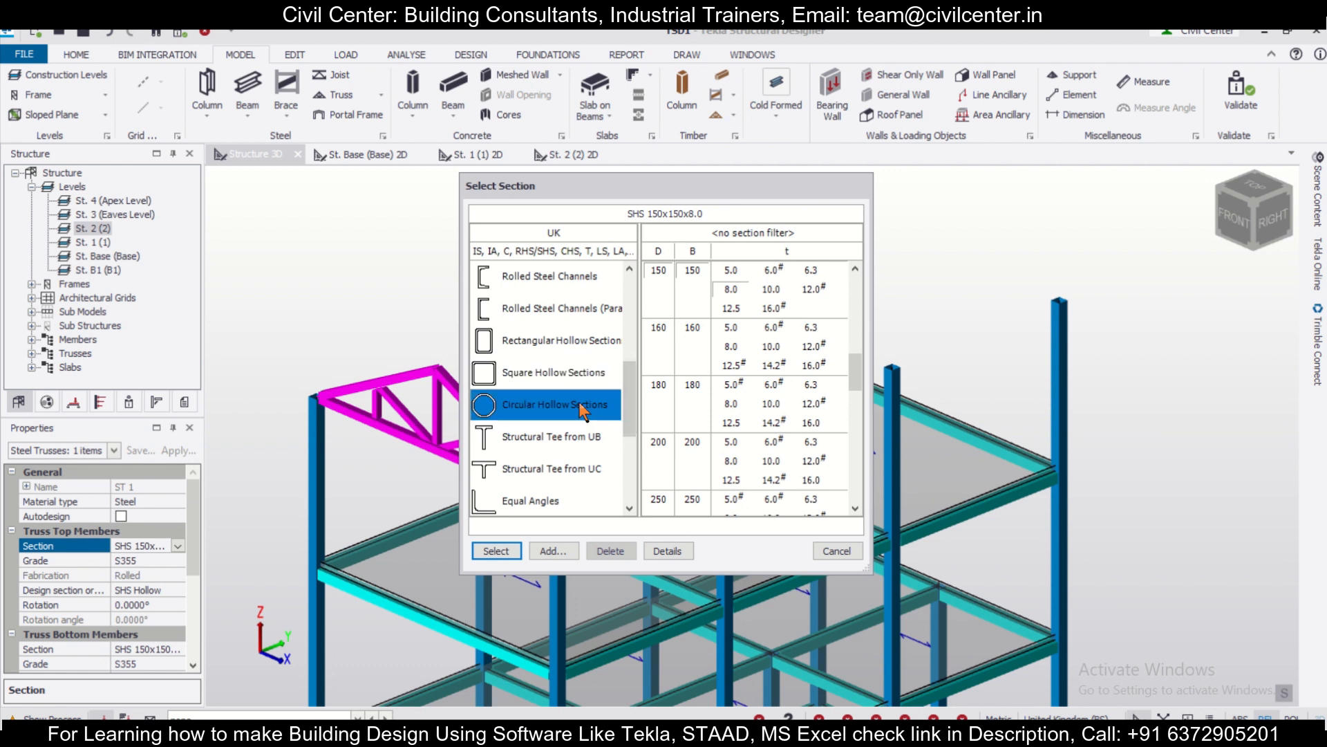
left_click_drag(862, 314, 861, 401)
left_click(657, 437)
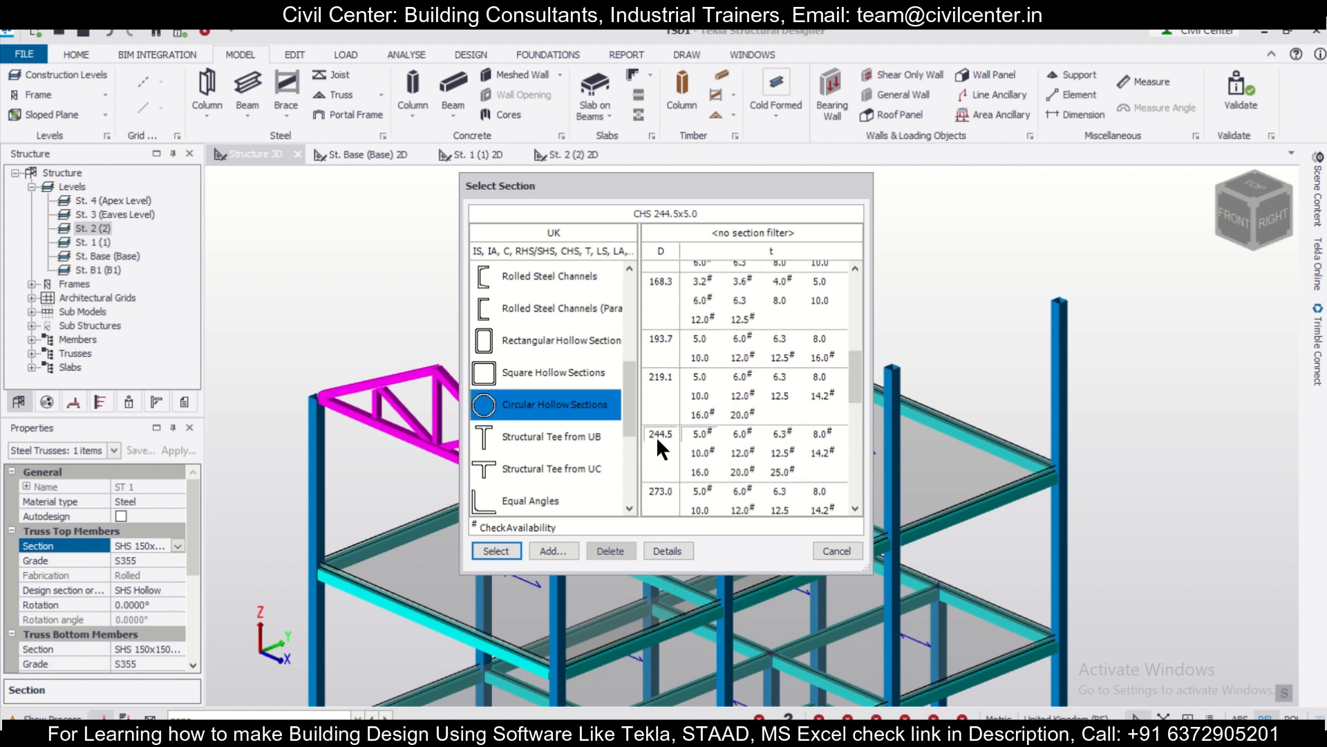
left_click(496, 550)
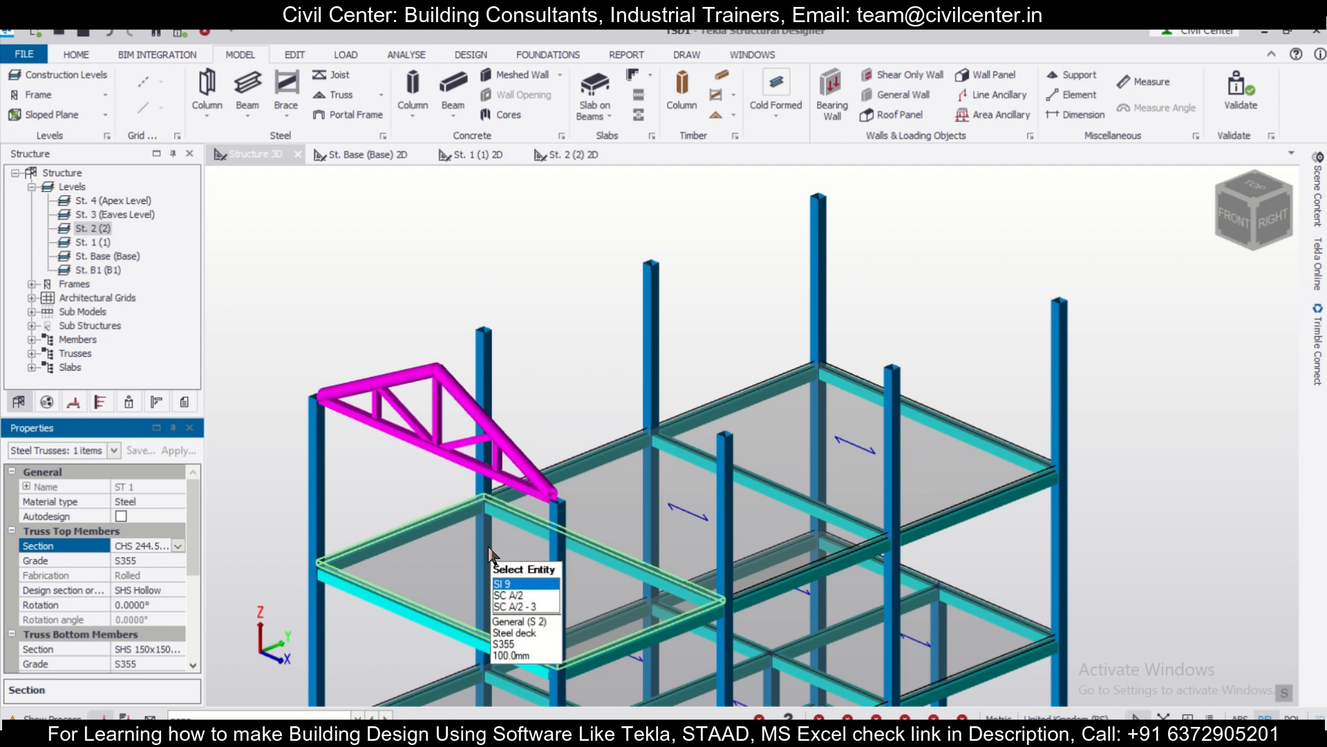
Copy the roof truss onto the other three column pairs, using the top of column C/1 as the reference node, and deselect it
scroll(435, 467, "up", 5)
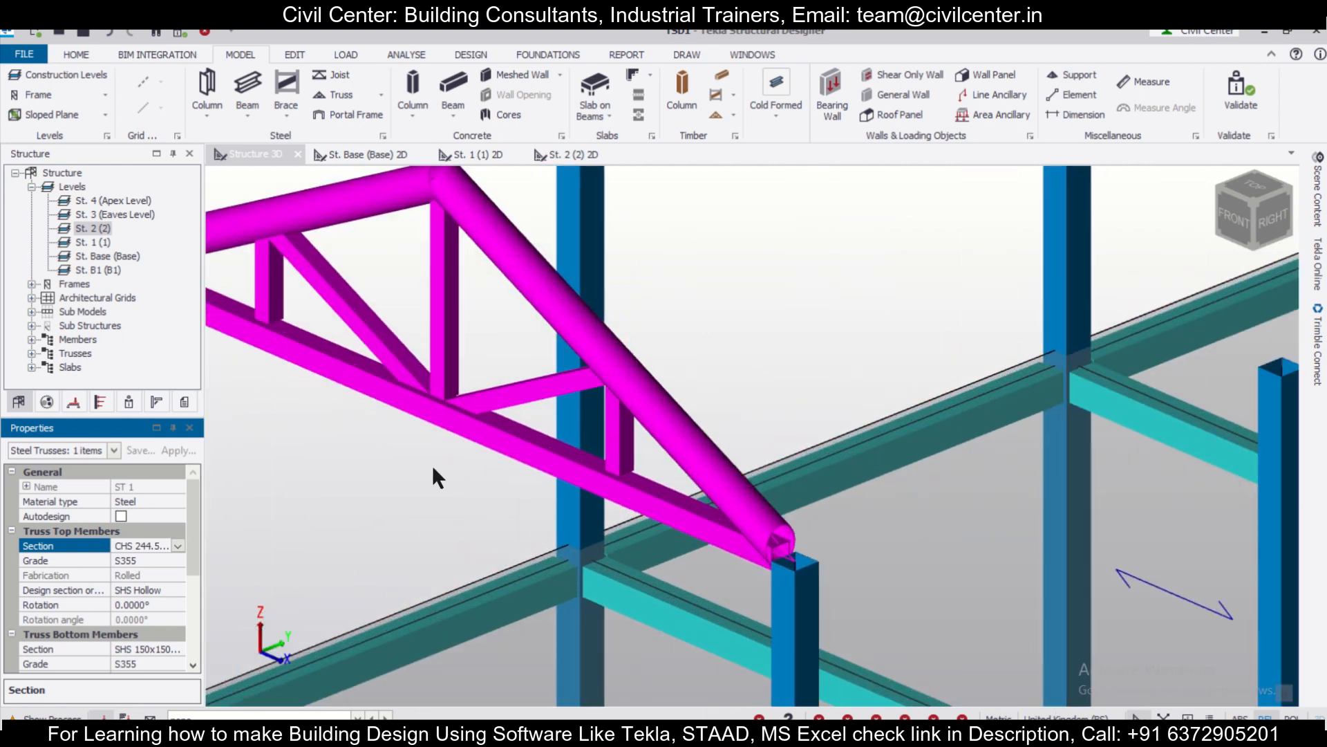
scroll(453, 445, "up", 4)
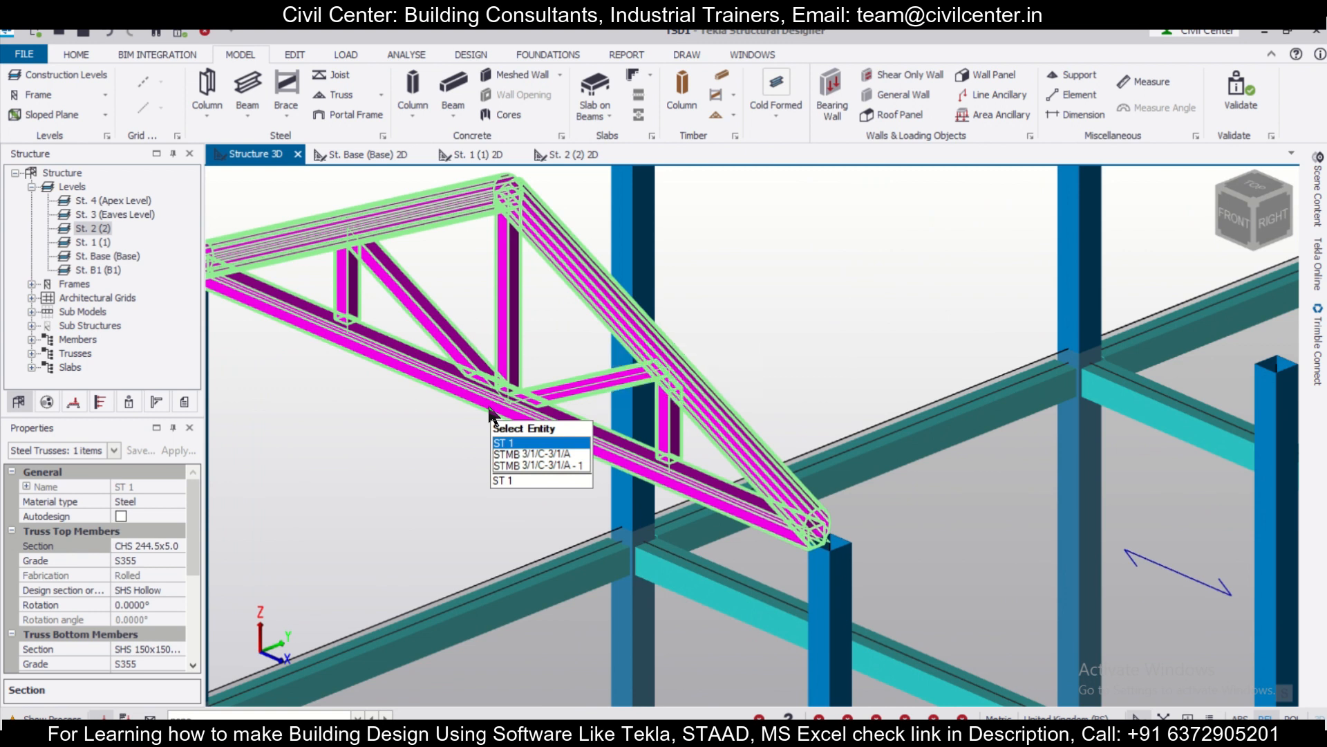
scroll(492, 435, "up", 2)
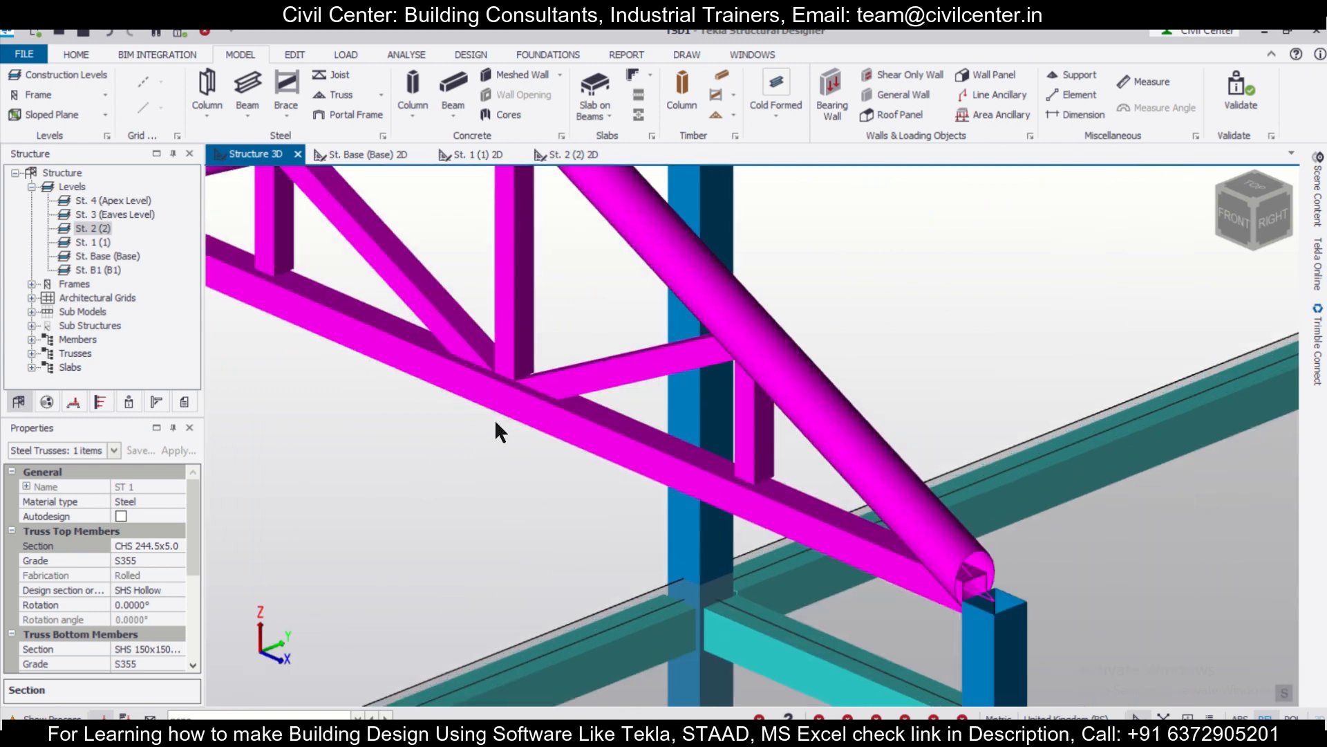
scroll(513, 401, "down", 4)
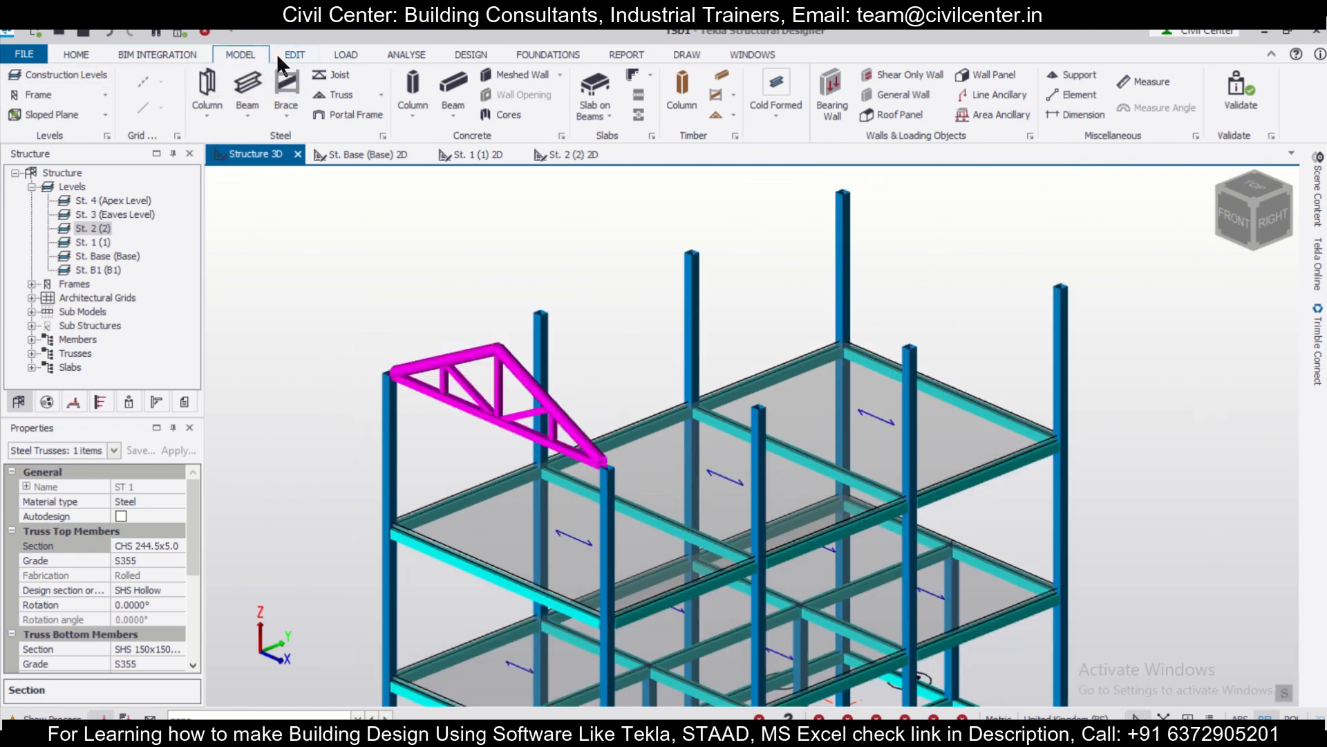
left_click(295, 54)
left_click(21, 86)
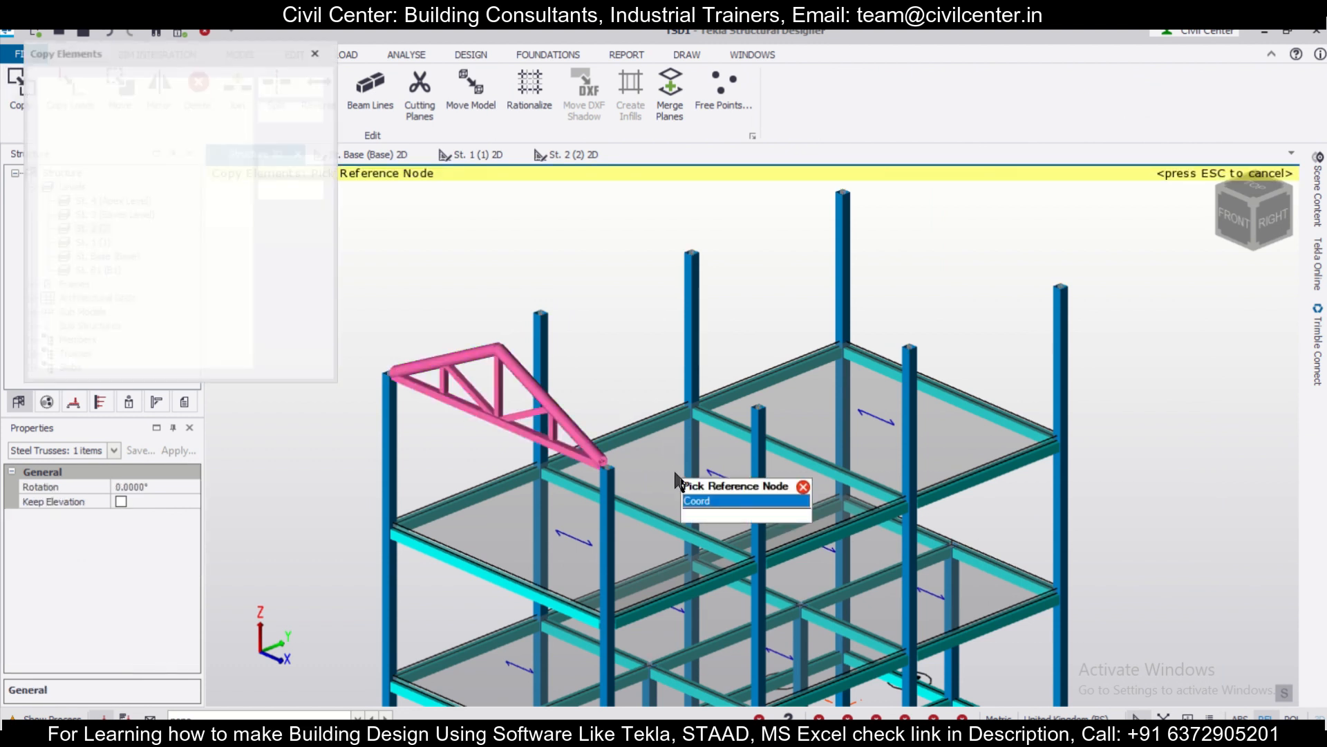
left_click(606, 464)
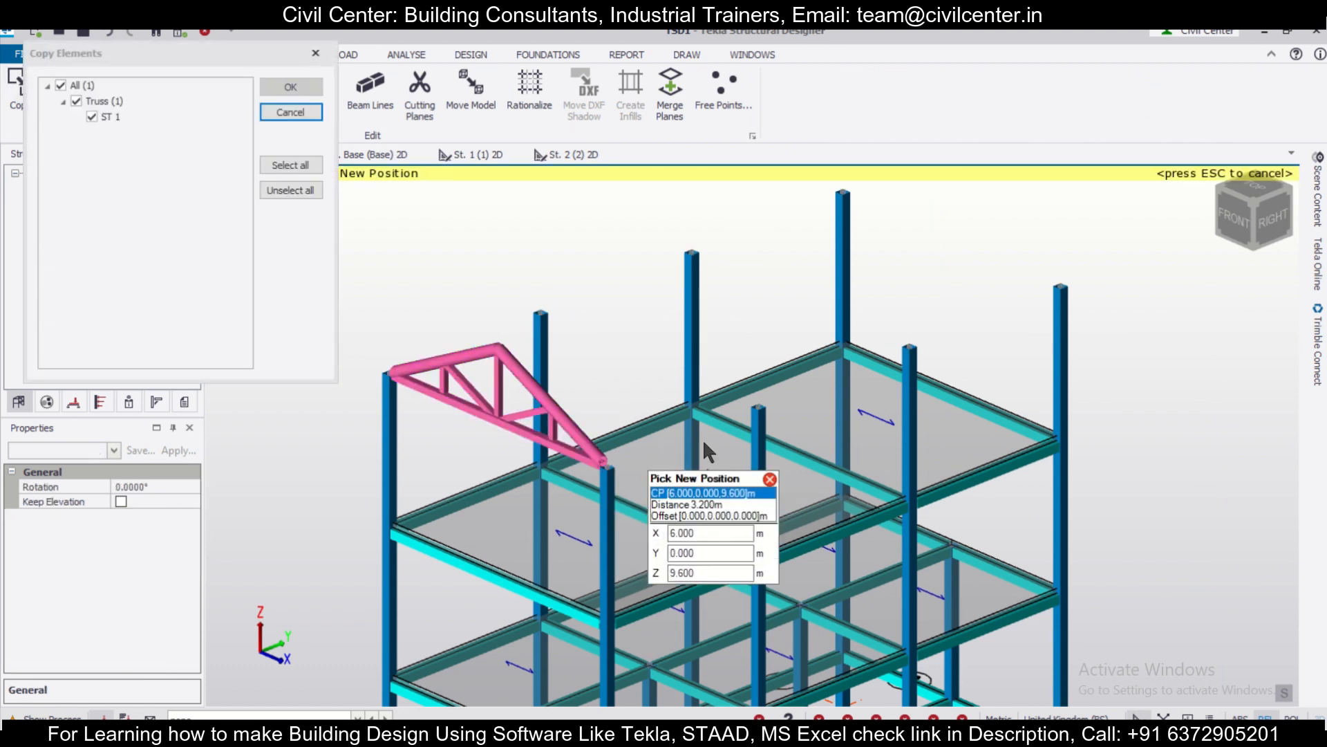
left_click(794, 398)
left_click(948, 335)
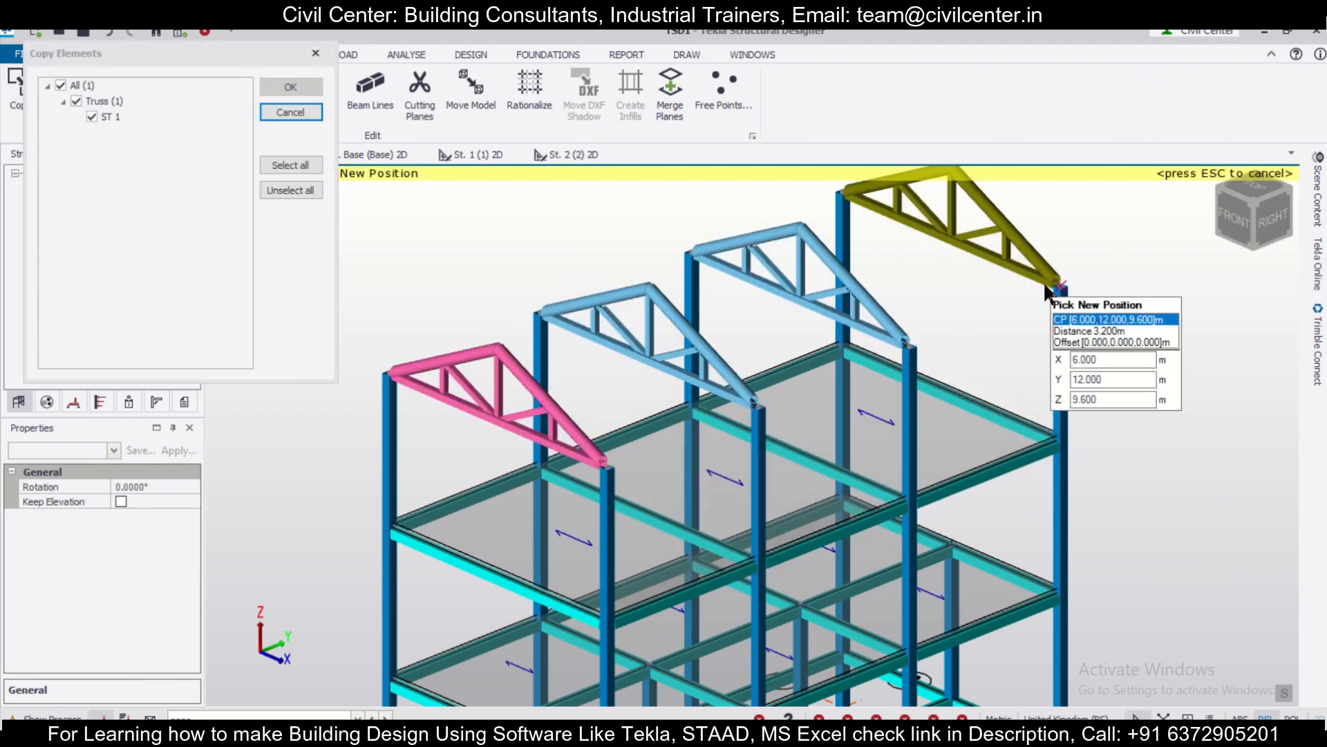
left_click(1044, 280)
key("Escape")
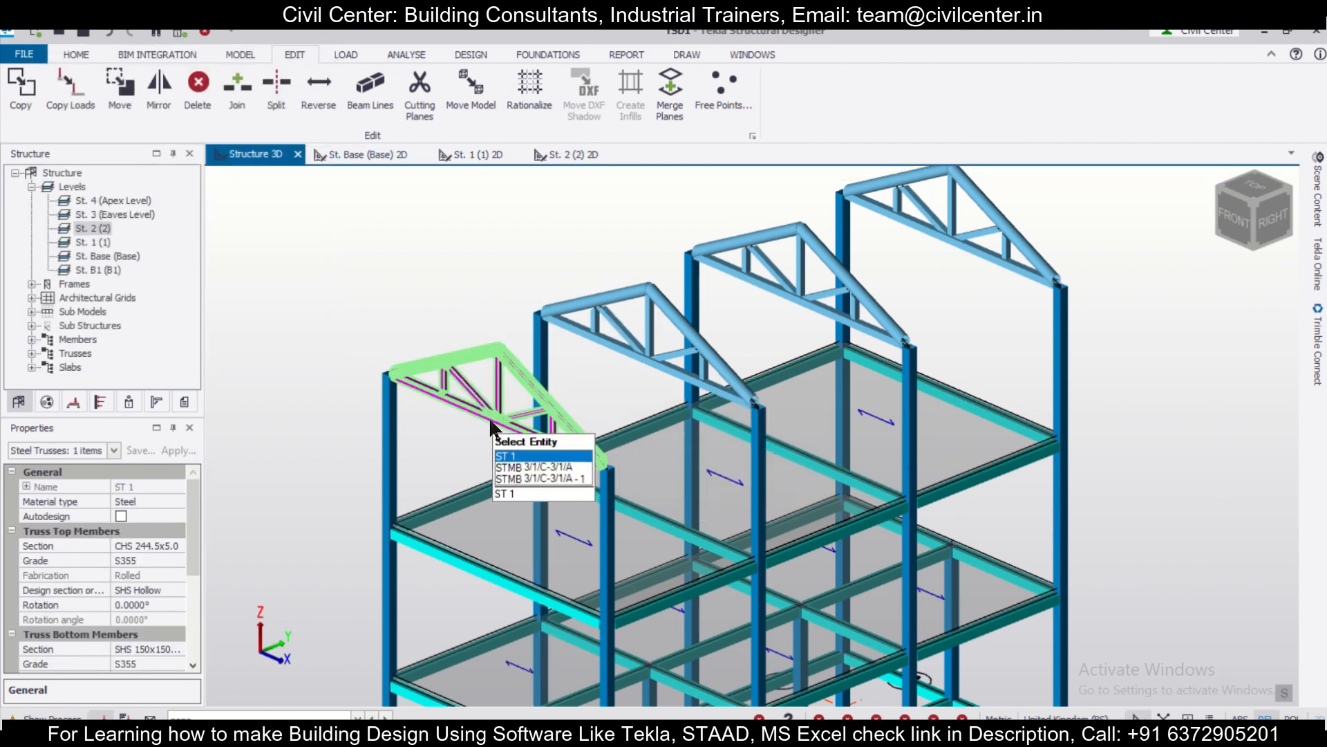
left_click(477, 437)
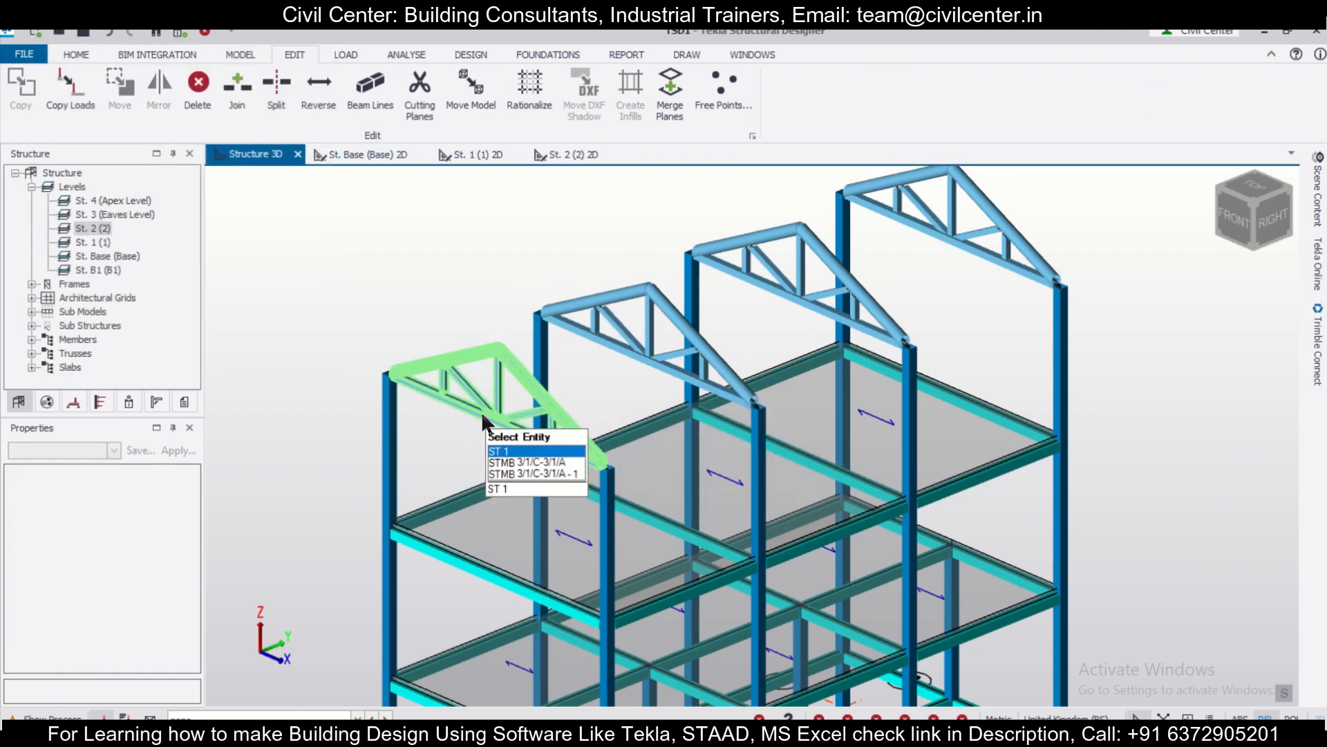
Inspect the row of roof trusses on top of the columns in the 3D structure view
scroll(408, 458, "down", 1)
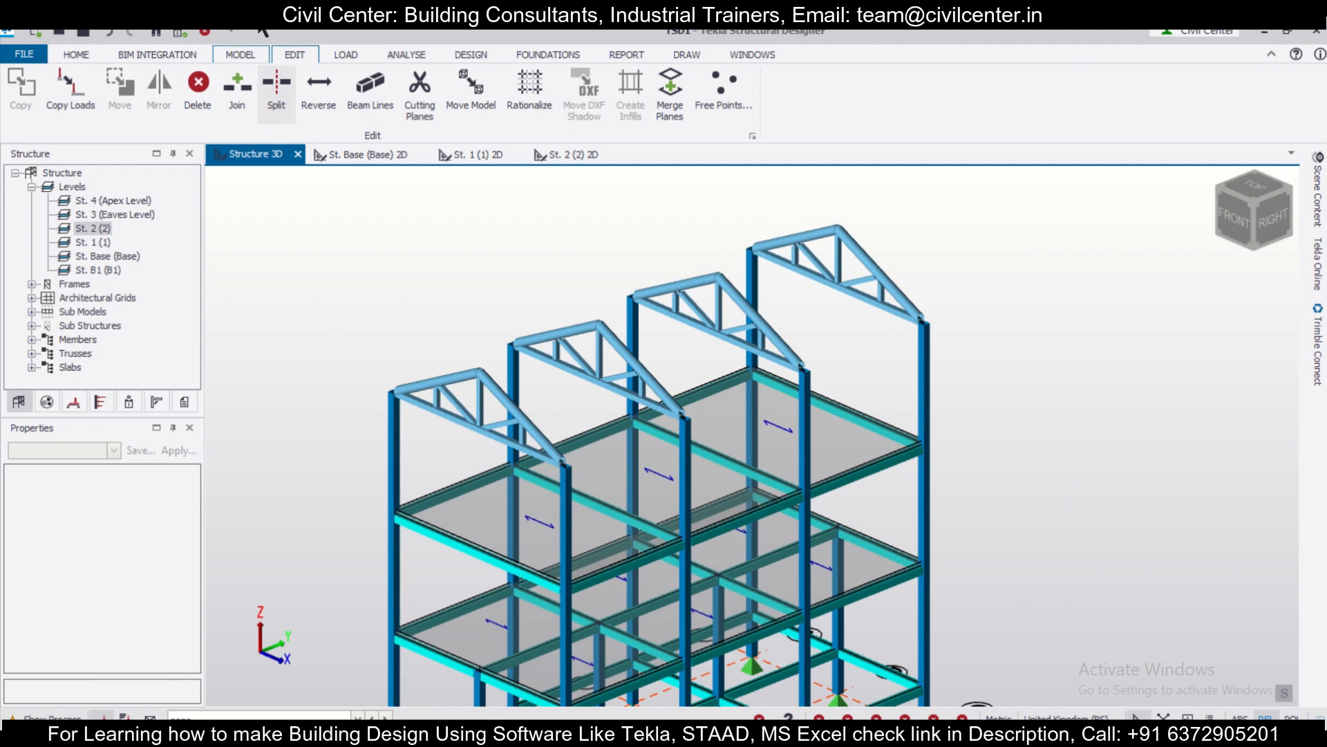
left_click(240, 55)
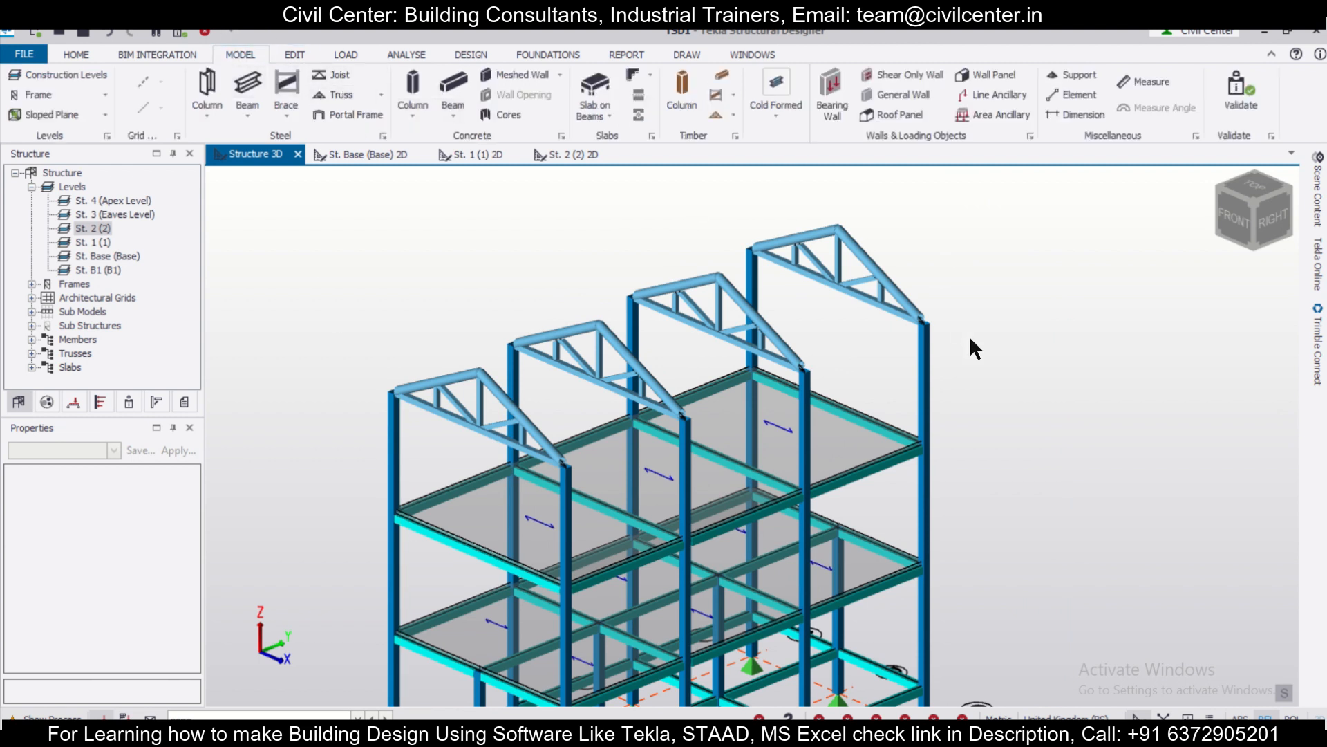
scroll(969, 336, "up", 2)
right_click_drag(1048, 379, 1008, 363)
scroll(1016, 377, "down", 1)
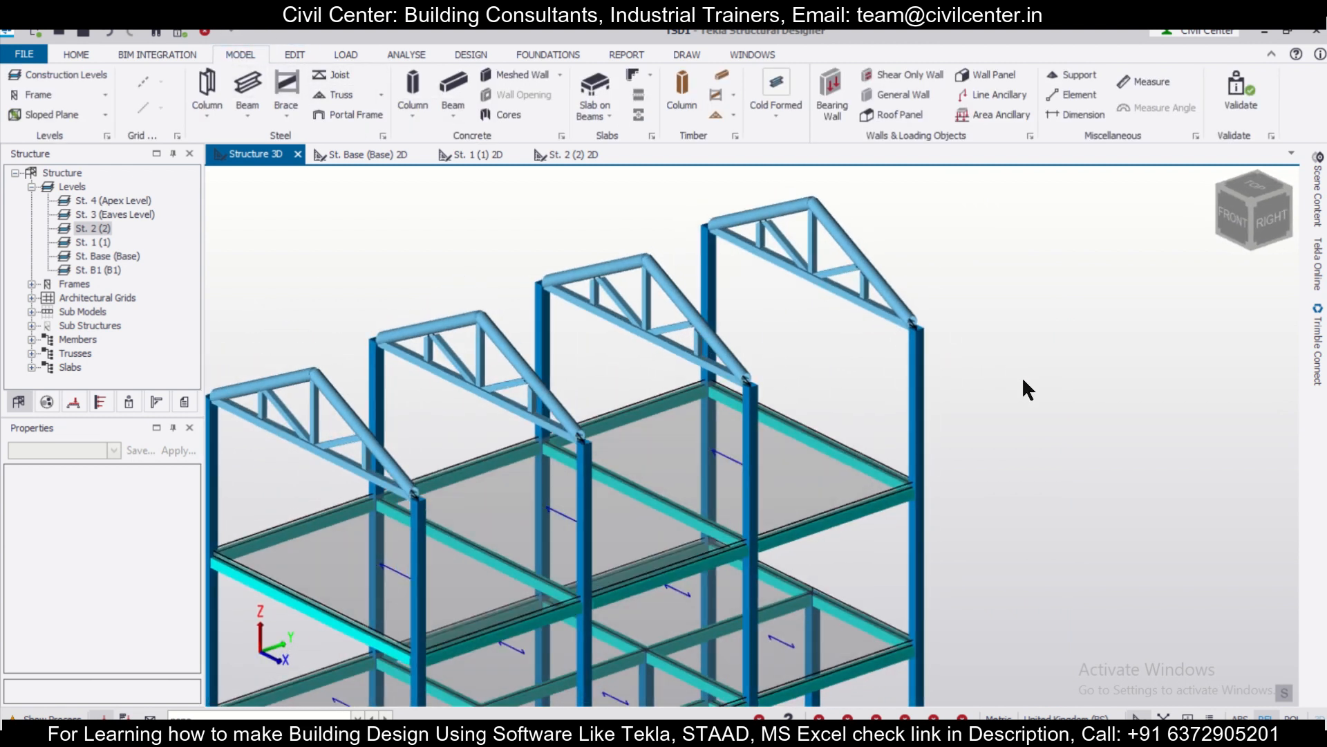
scroll(989, 325, "down", 2)
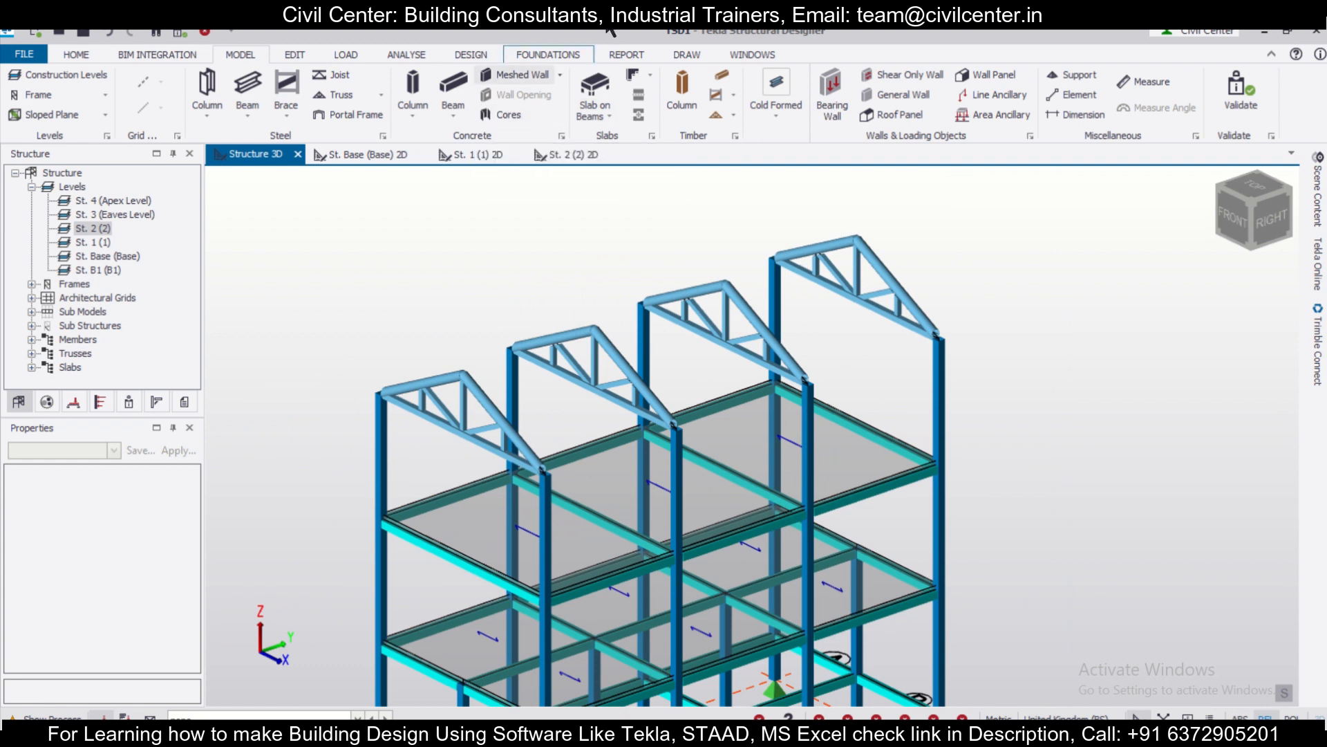
mouse_move(632, 29)
left_click(556, 63)
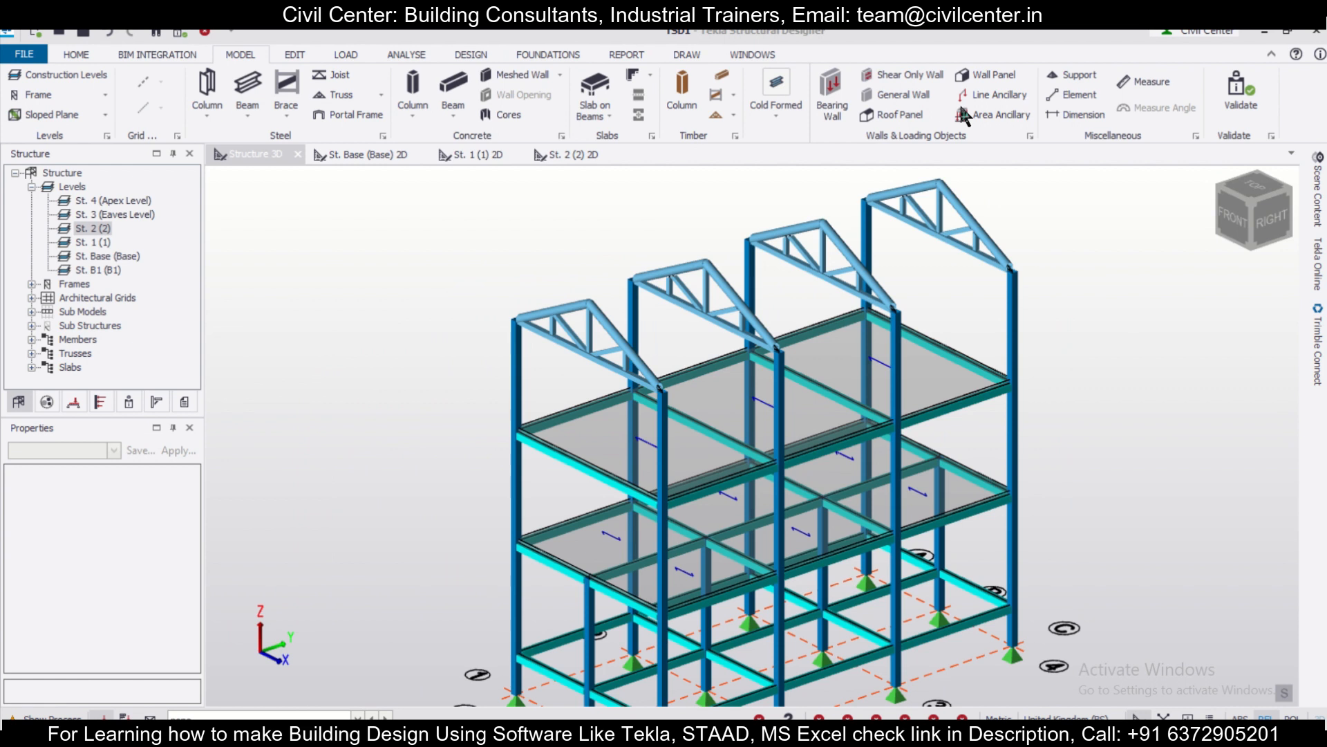
Create a roof panel over the slope between the grid line C eaves and the ridge, from the first truss to the last
left_click(903, 114)
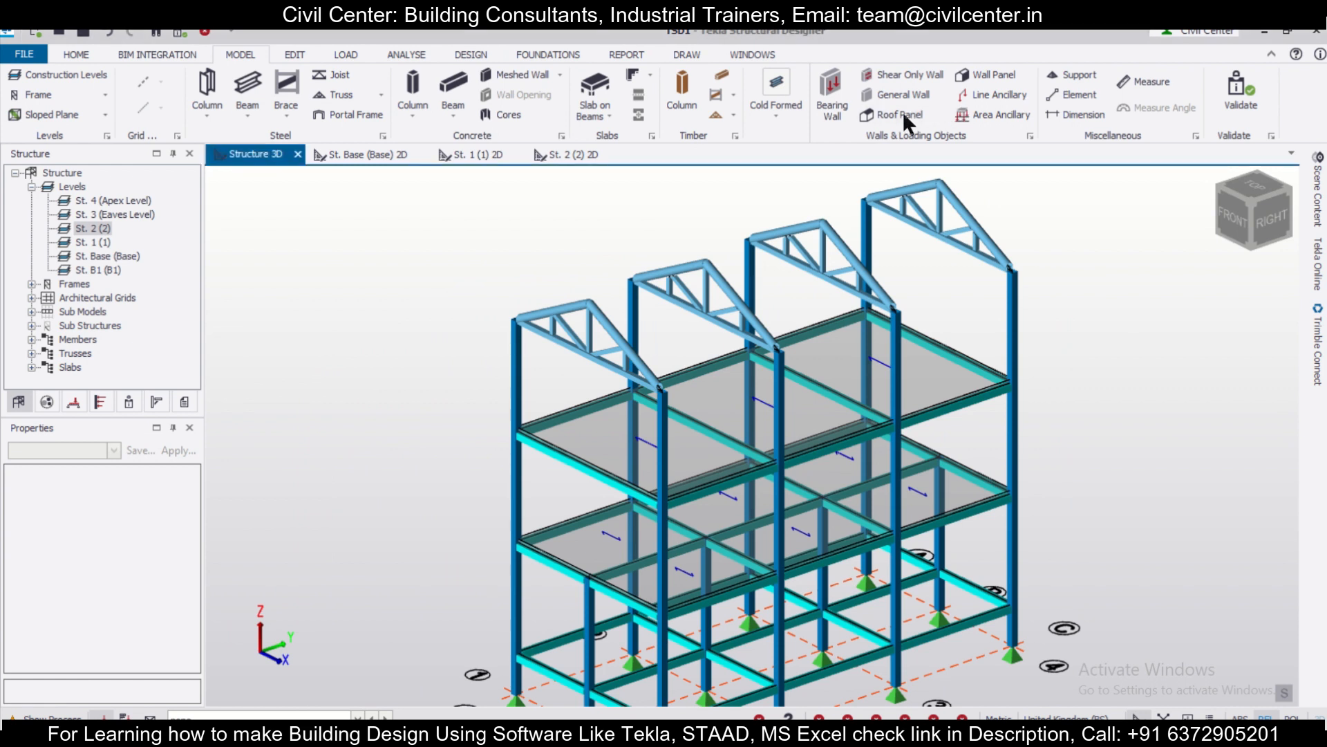
left_click(662, 391)
left_click(778, 349)
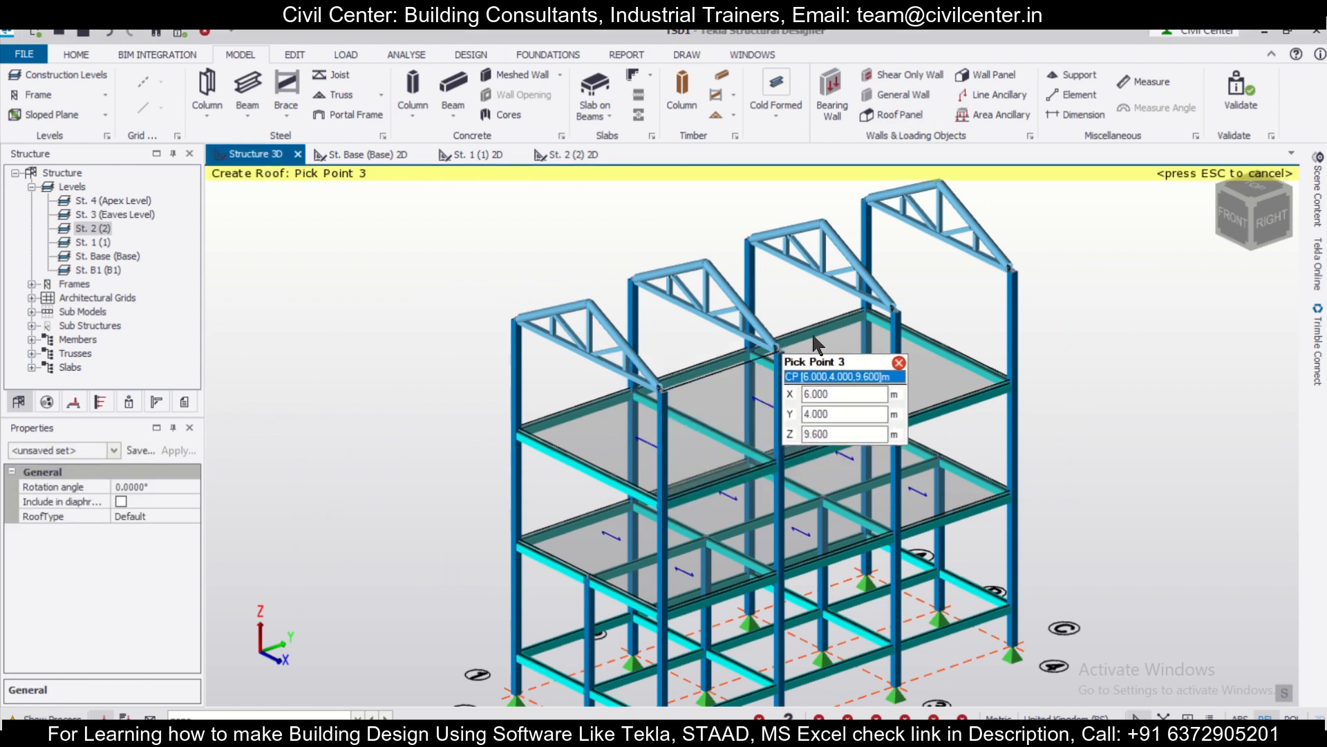
left_click(895, 304)
left_click(876, 222)
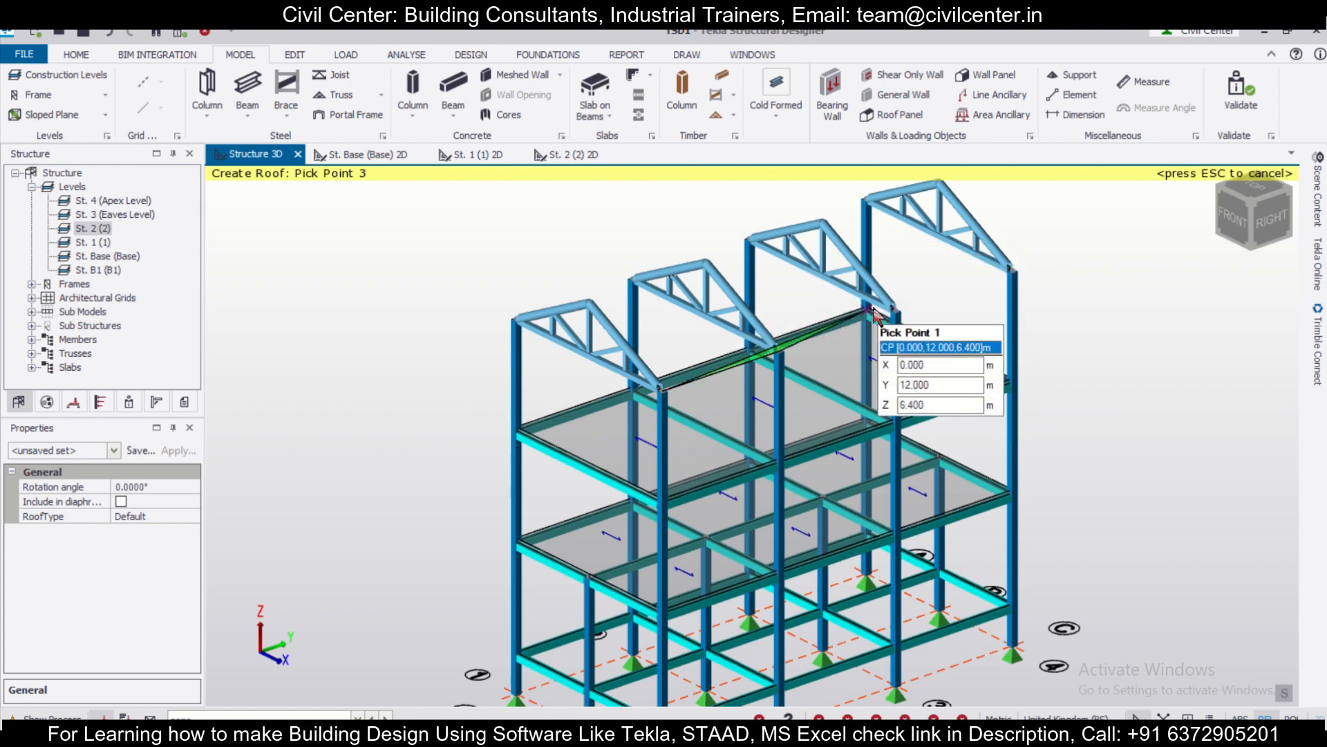
left_click(895, 310)
left_click(1015, 270)
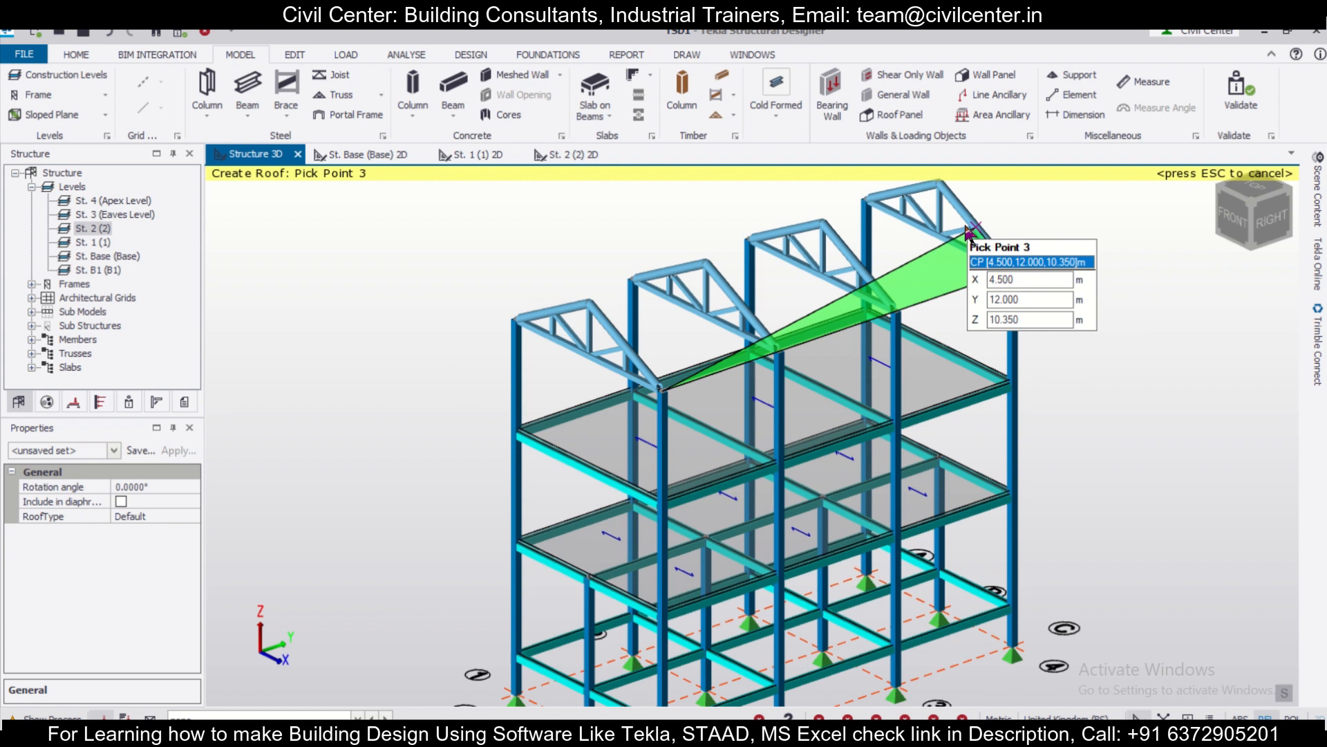
middle_click_drag(969, 274, 967, 360)
left_click(943, 322)
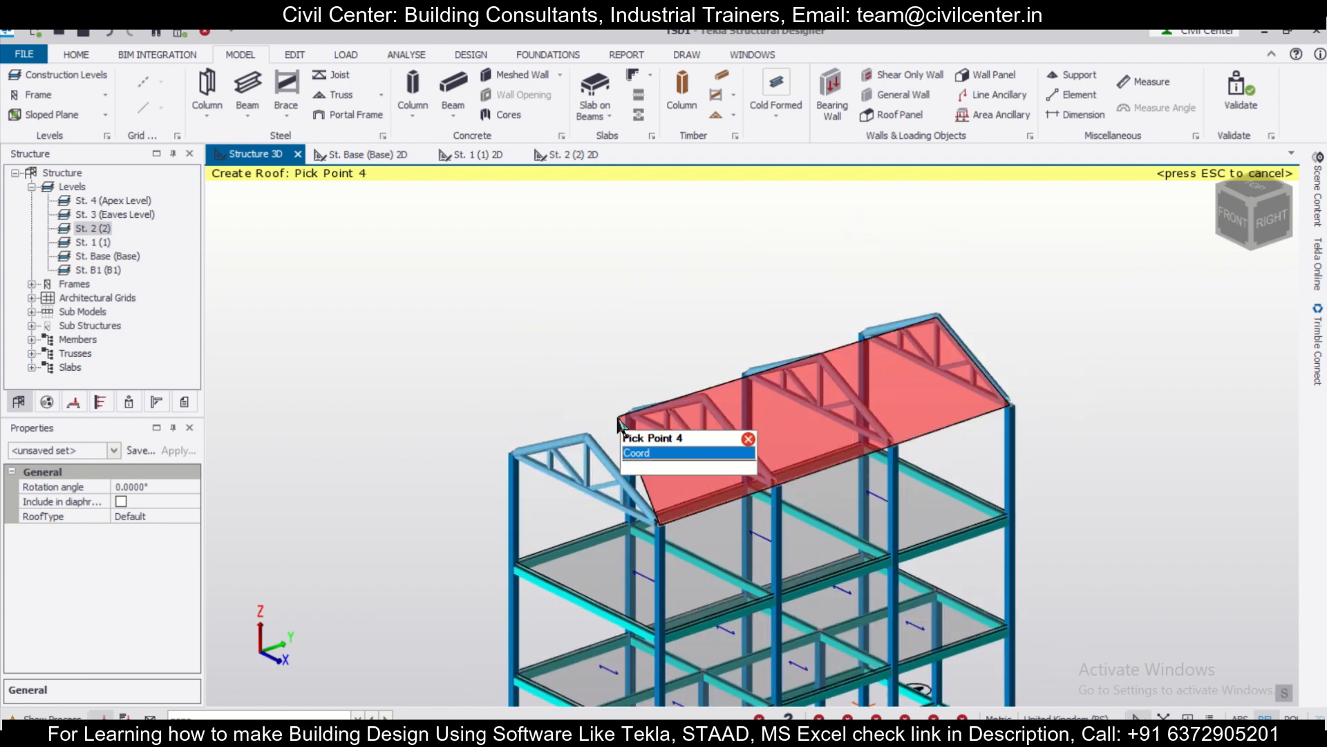
left_click(600, 433)
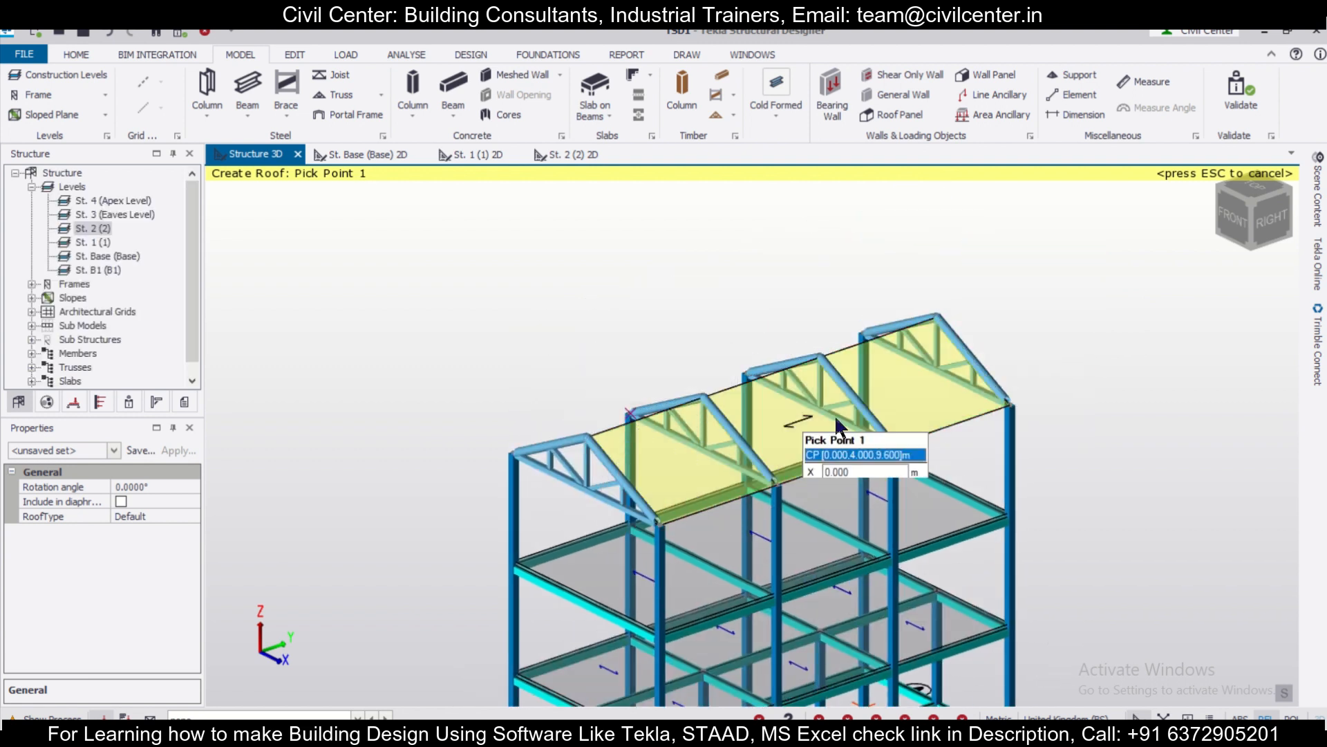
Create a second roof panel over the opposite slope, from the ridge to the grid line A eaves along all four trusses
scroll(836, 414, "down", 2)
middle_click_drag(529, 512, 1023, 519, "shift")
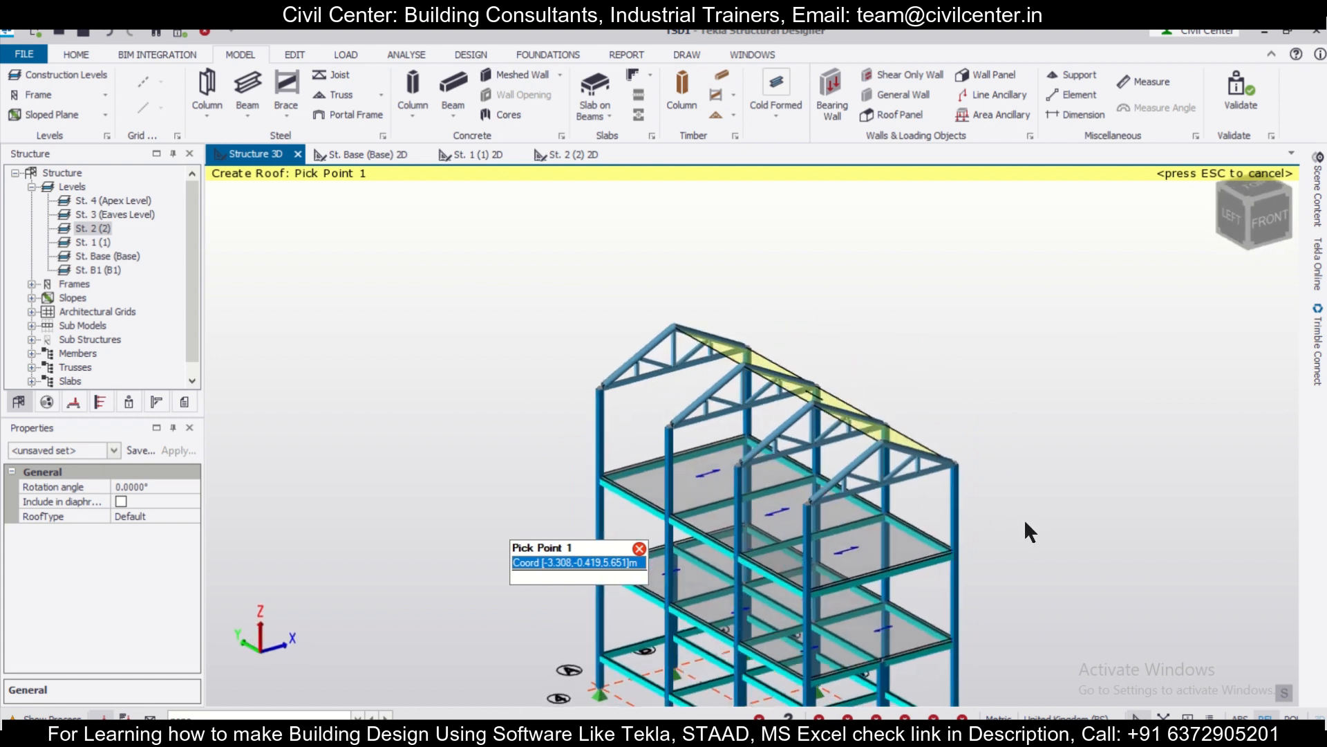
scroll(679, 390, "up", 2)
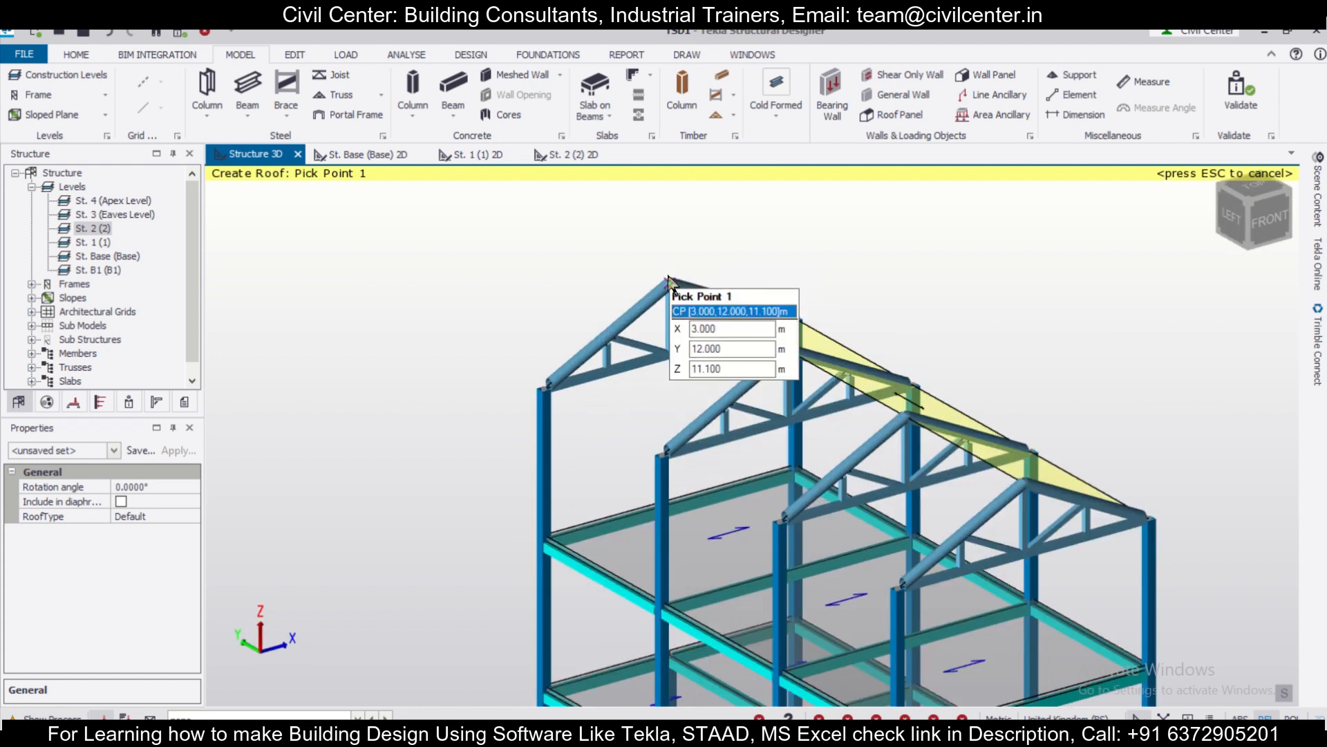
left_click(669, 283)
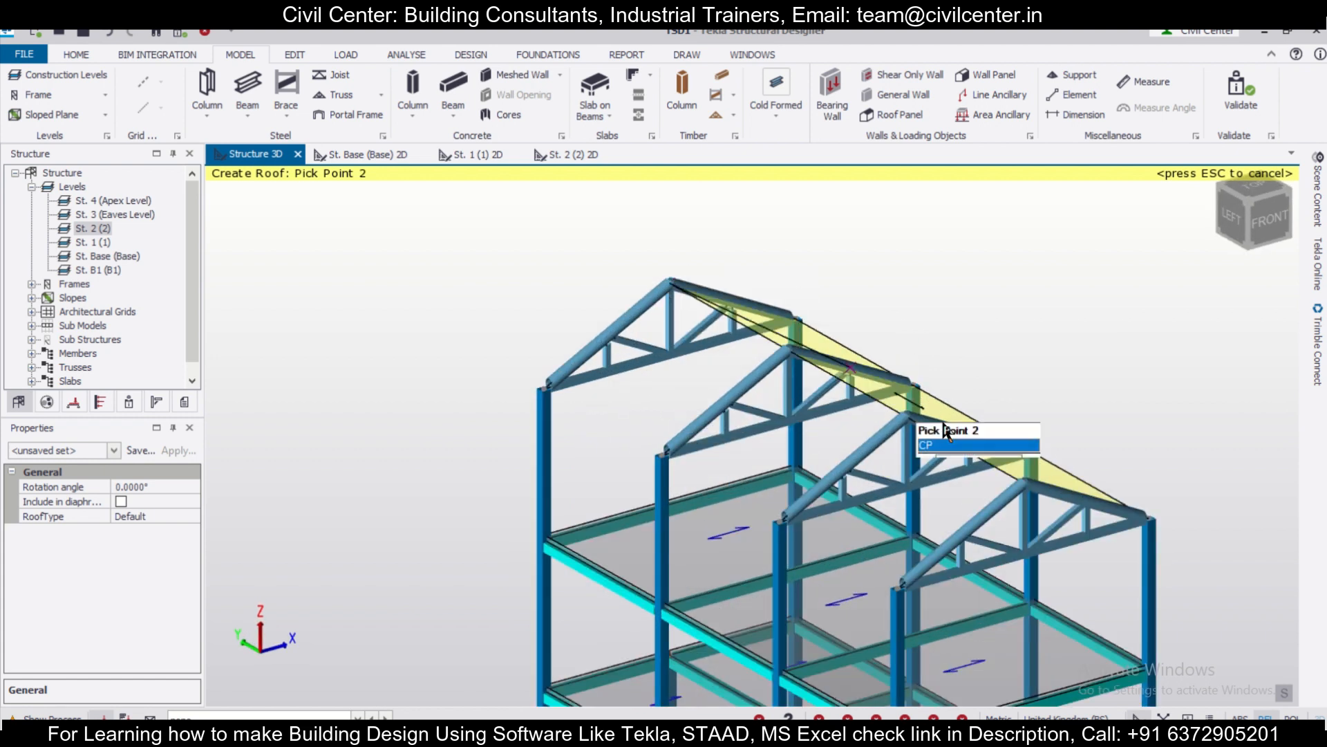
left_click(1024, 482)
left_click(899, 588)
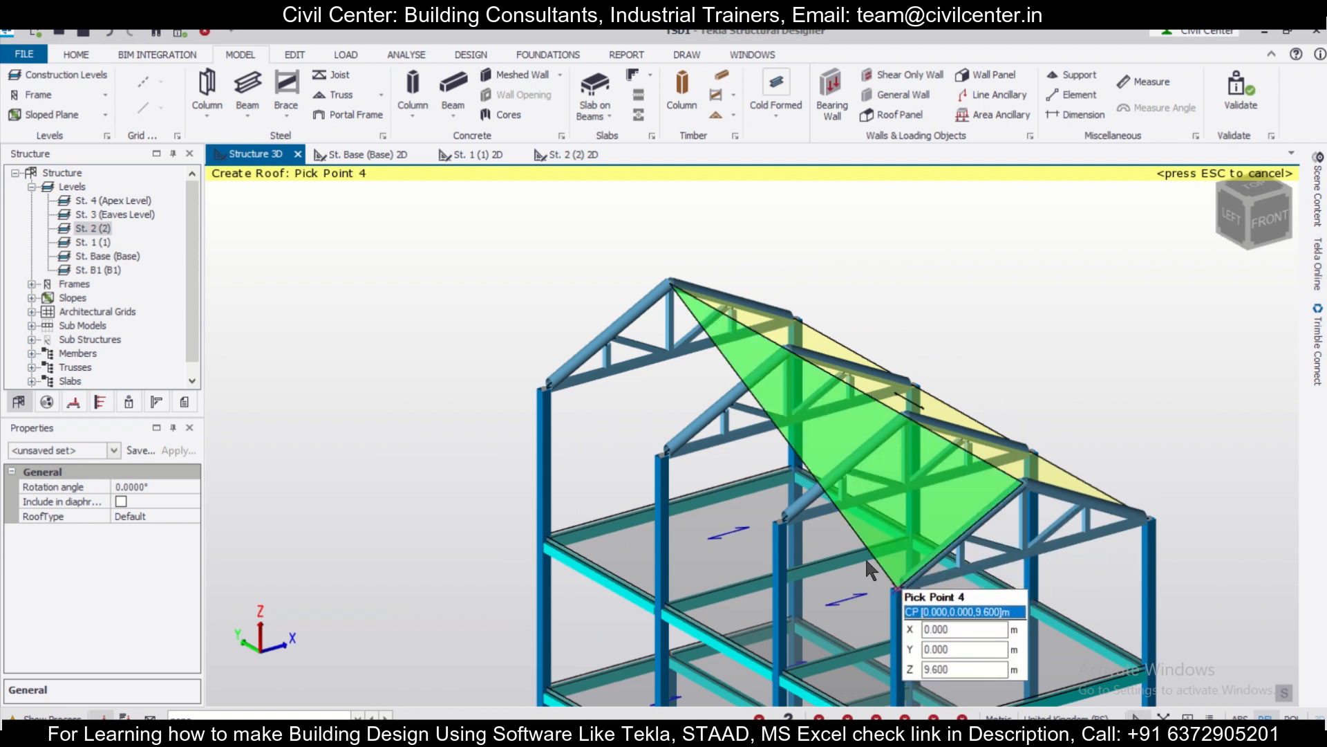
left_click(558, 375)
Examine the whole building with its roof panels, floors and supports from several angles in the 3D structure view
scroll(557, 375, "down", 2)
right_click_drag(1069, 447, 542, 422)
scroll(543, 422, "down", 2)
scroll(981, 471, "up", 2)
scroll(980, 471, "down", 3)
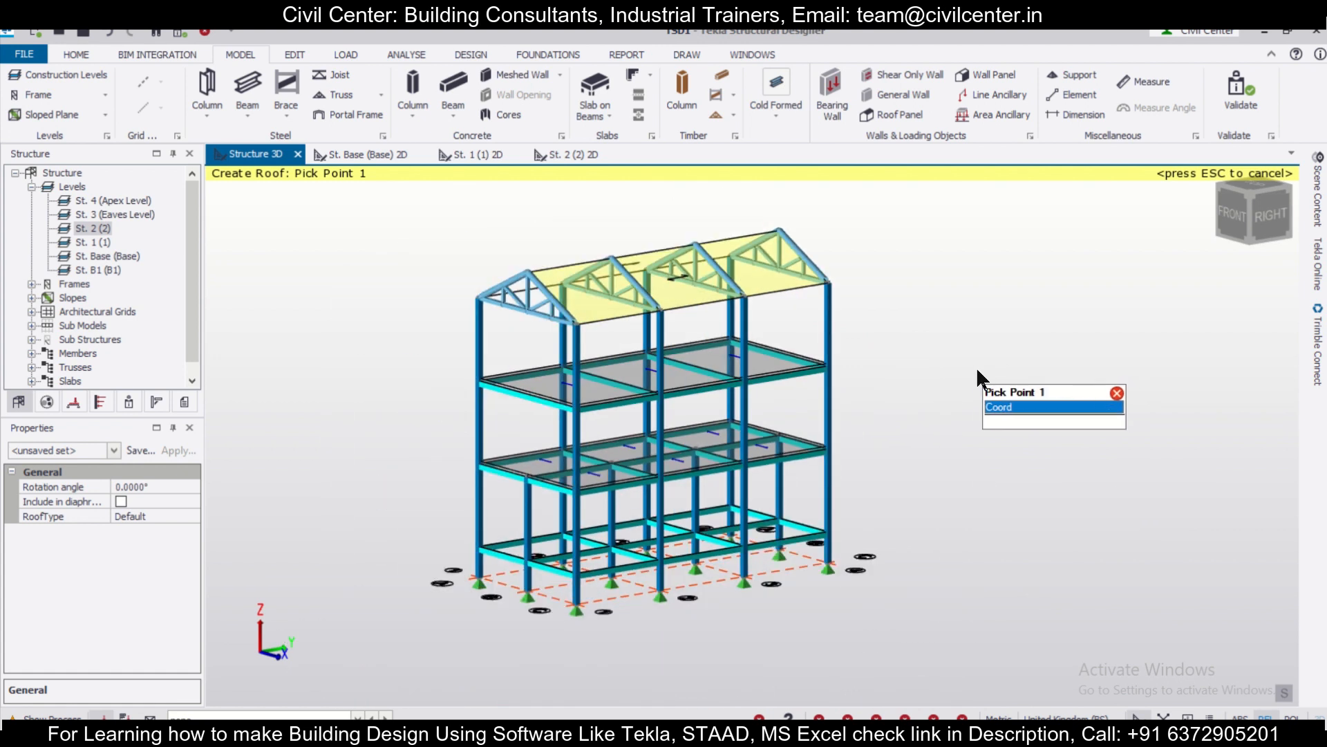
right_click_drag(951, 371, 975, 358)
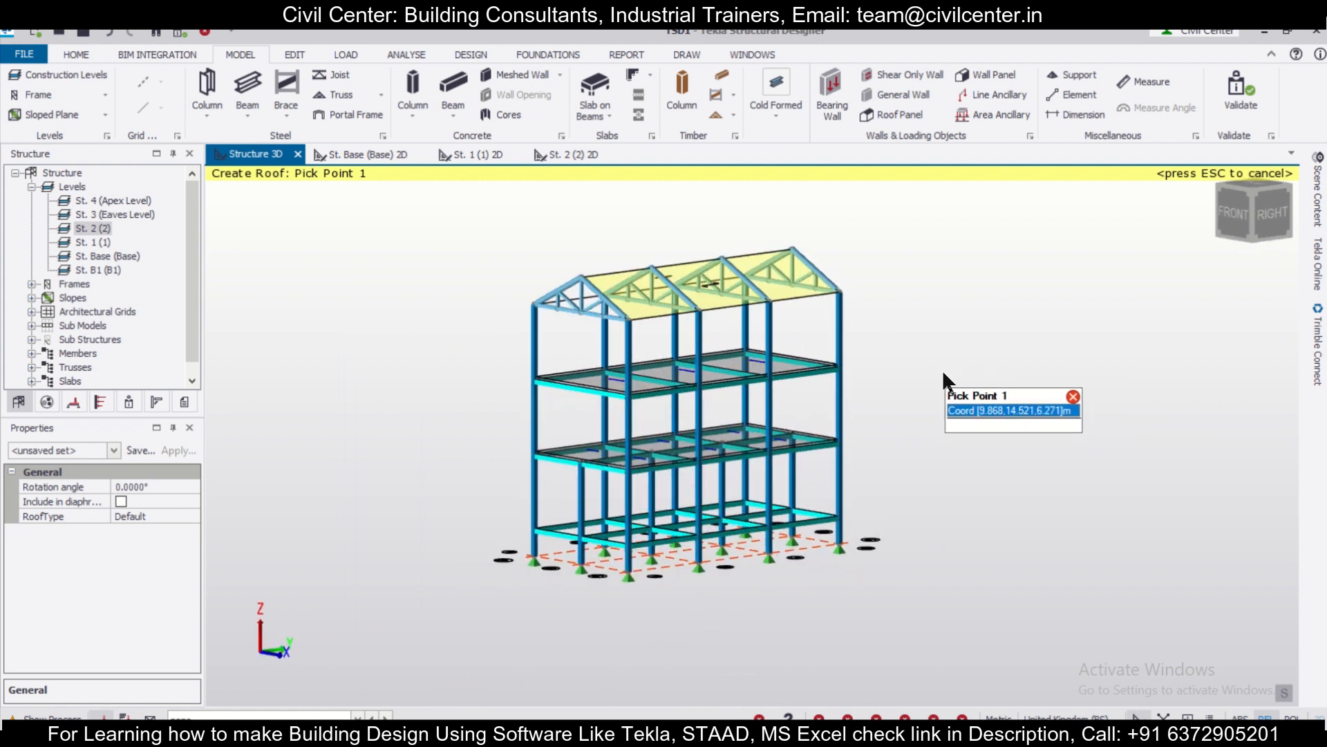
scroll(885, 401, "up", 1)
scroll(885, 401, "up", 4)
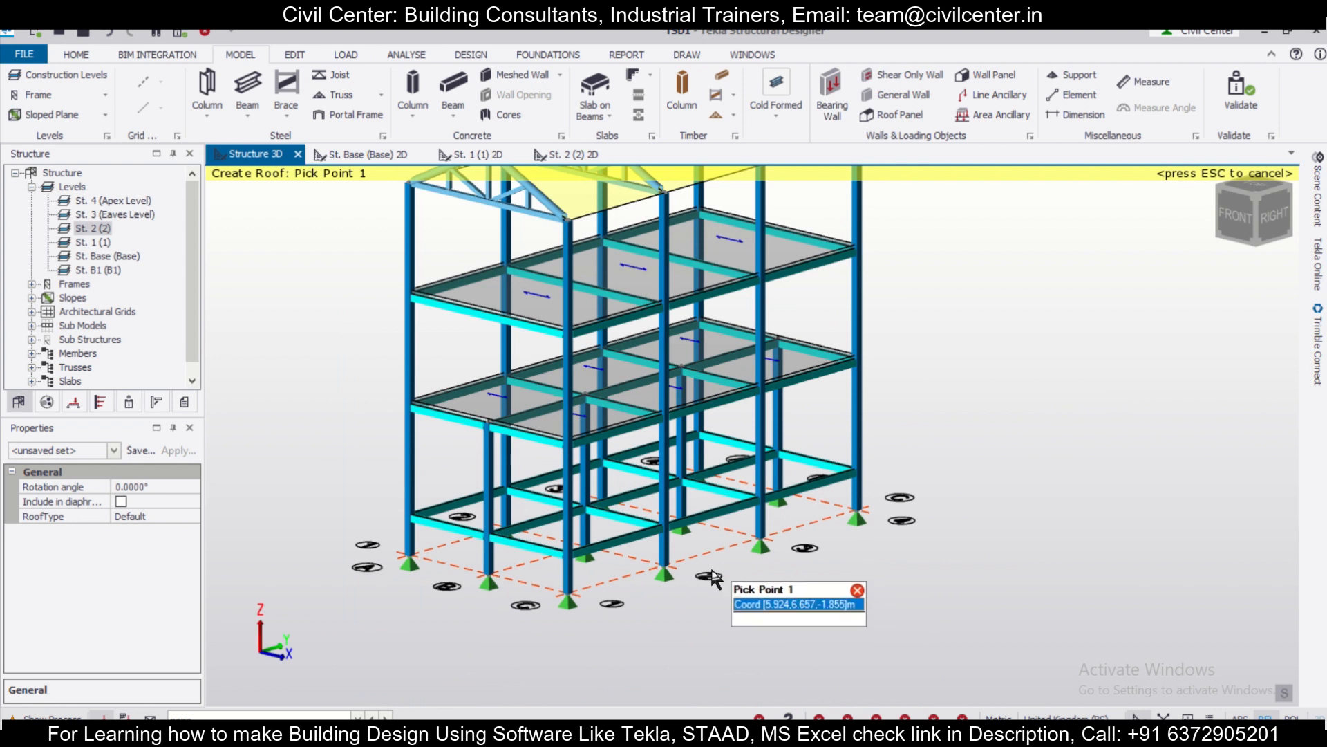
scroll(661, 576, "down", 1)
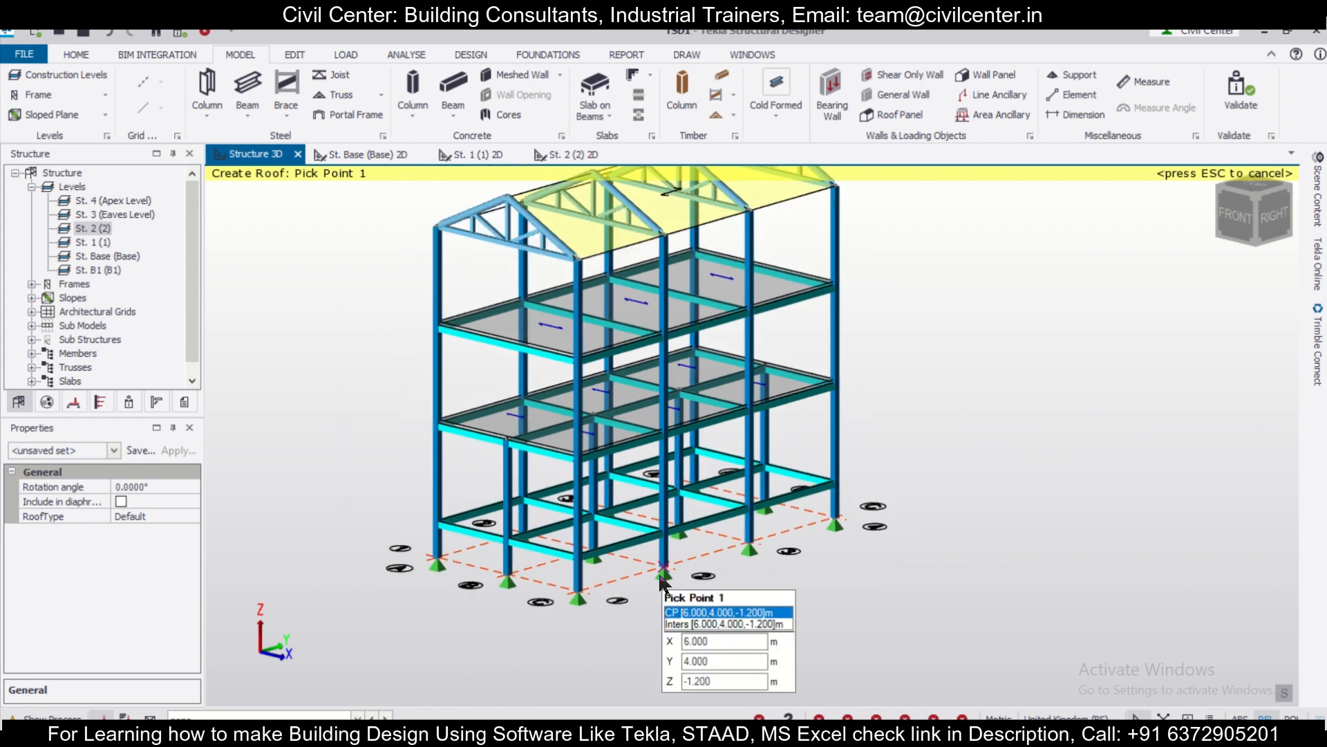
Open the St. 1 (1) level plan and make Dead the active loadcase
scroll(658, 571, "up", 1)
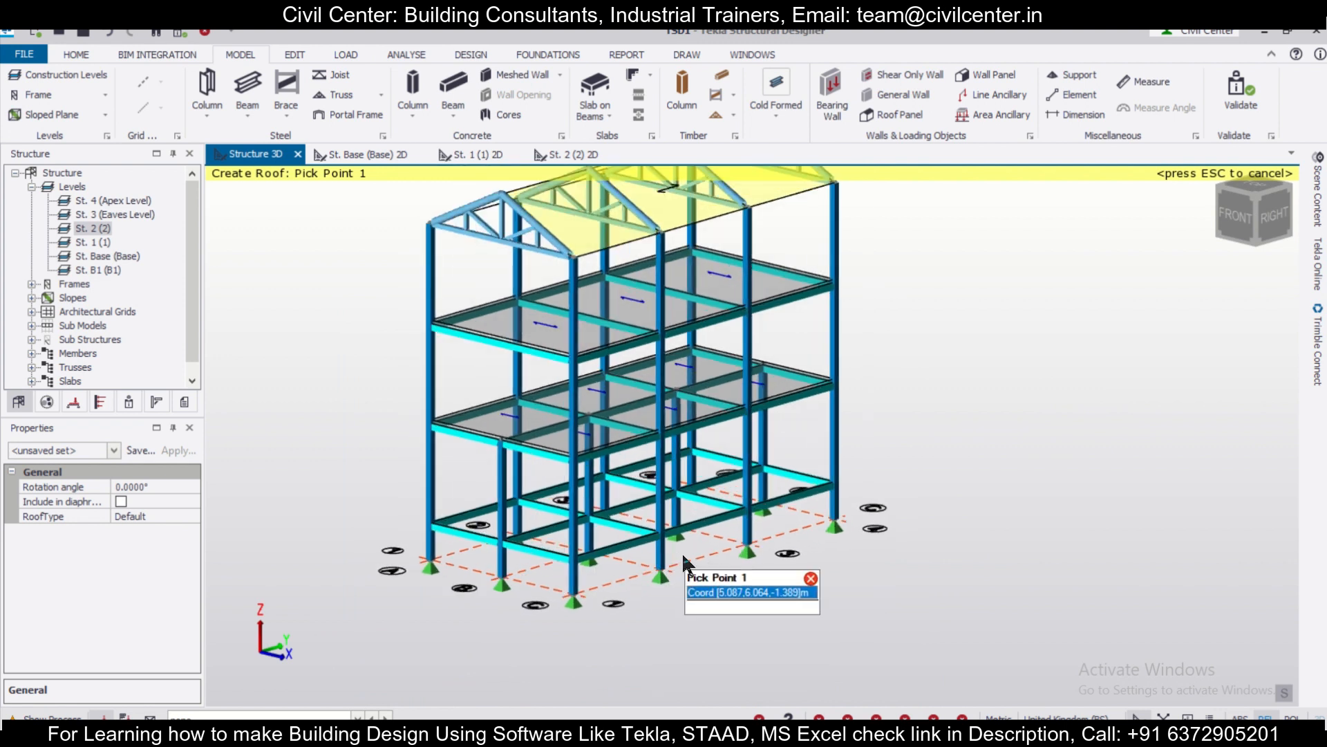
scroll(682, 552, "down", 1)
middle_click_drag(682, 552, 694, 607)
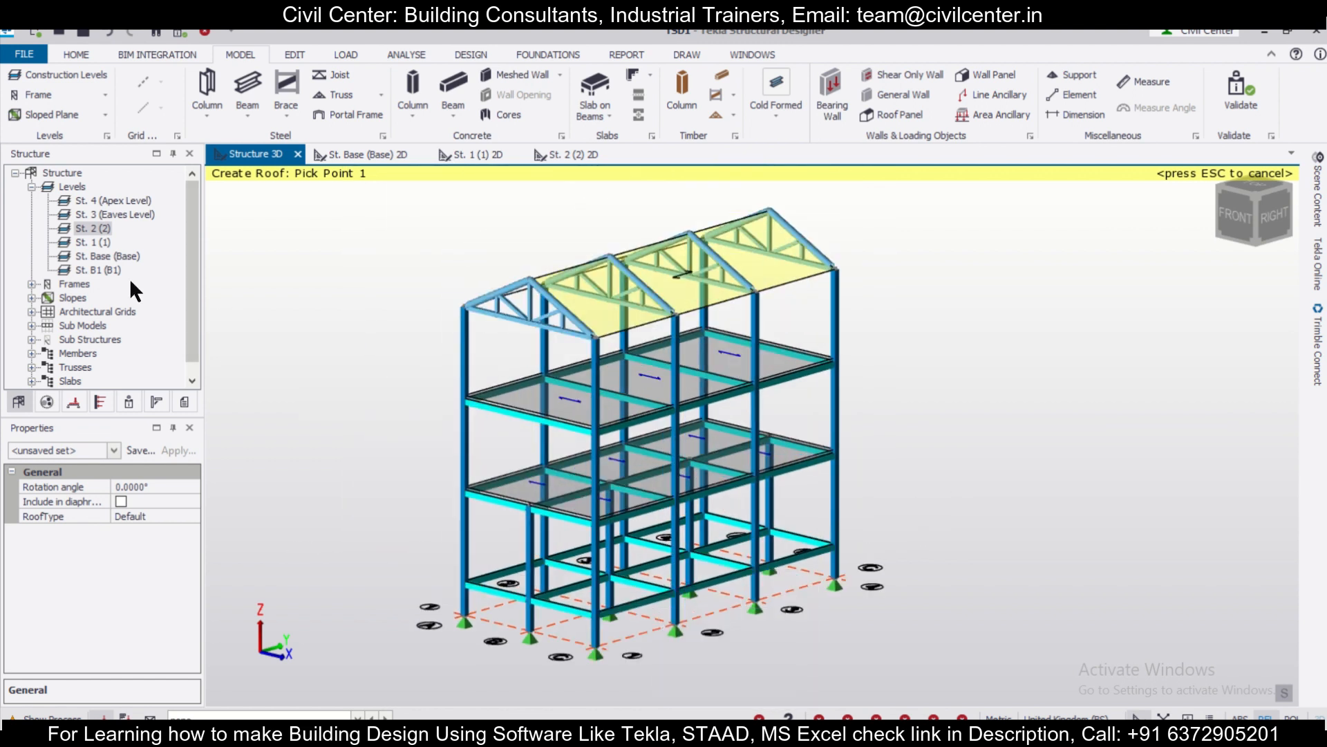
double_click(98, 241)
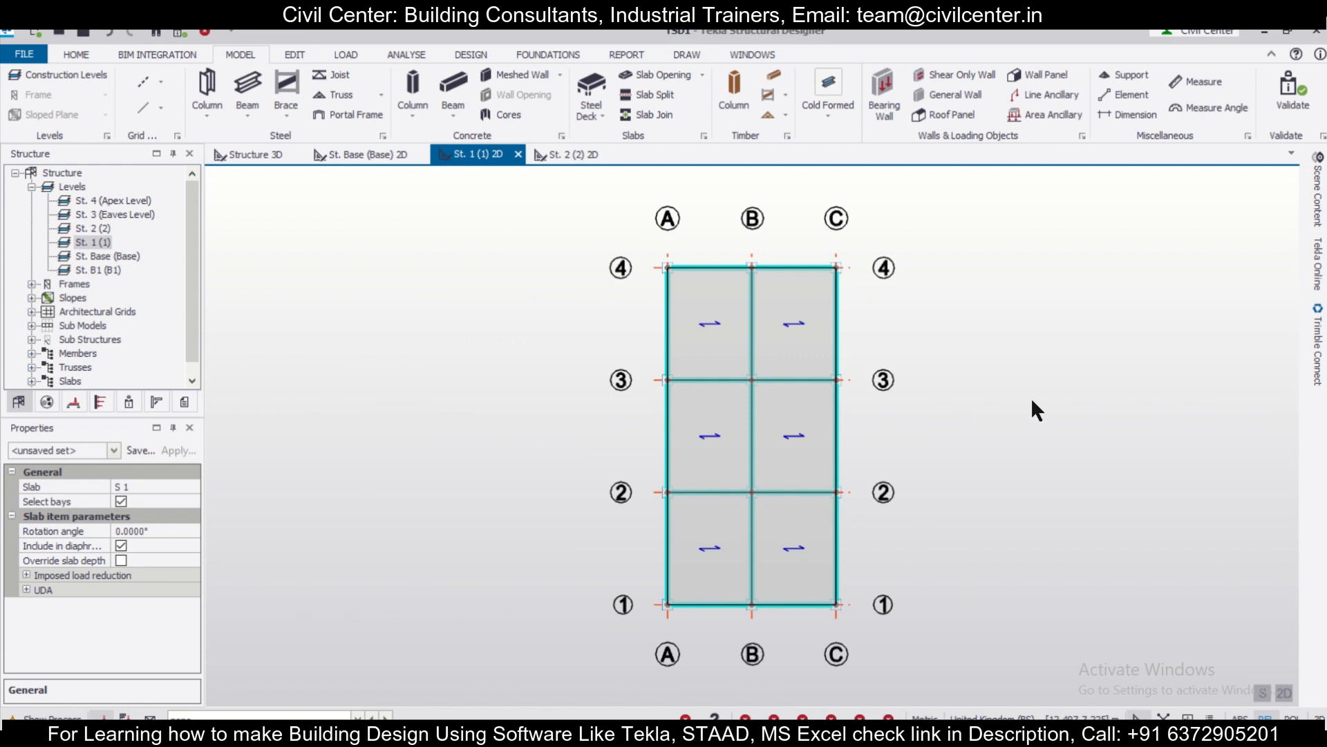
left_click(290, 714)
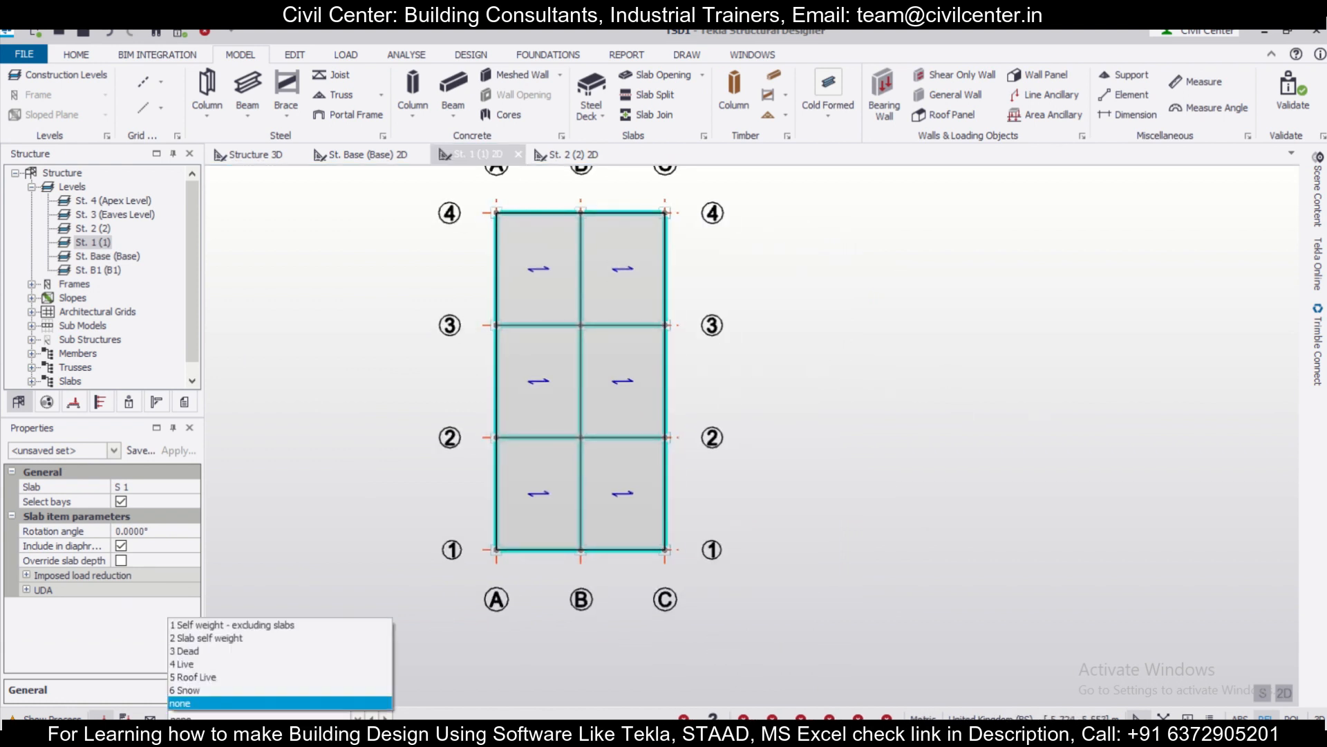
left_click(302, 651)
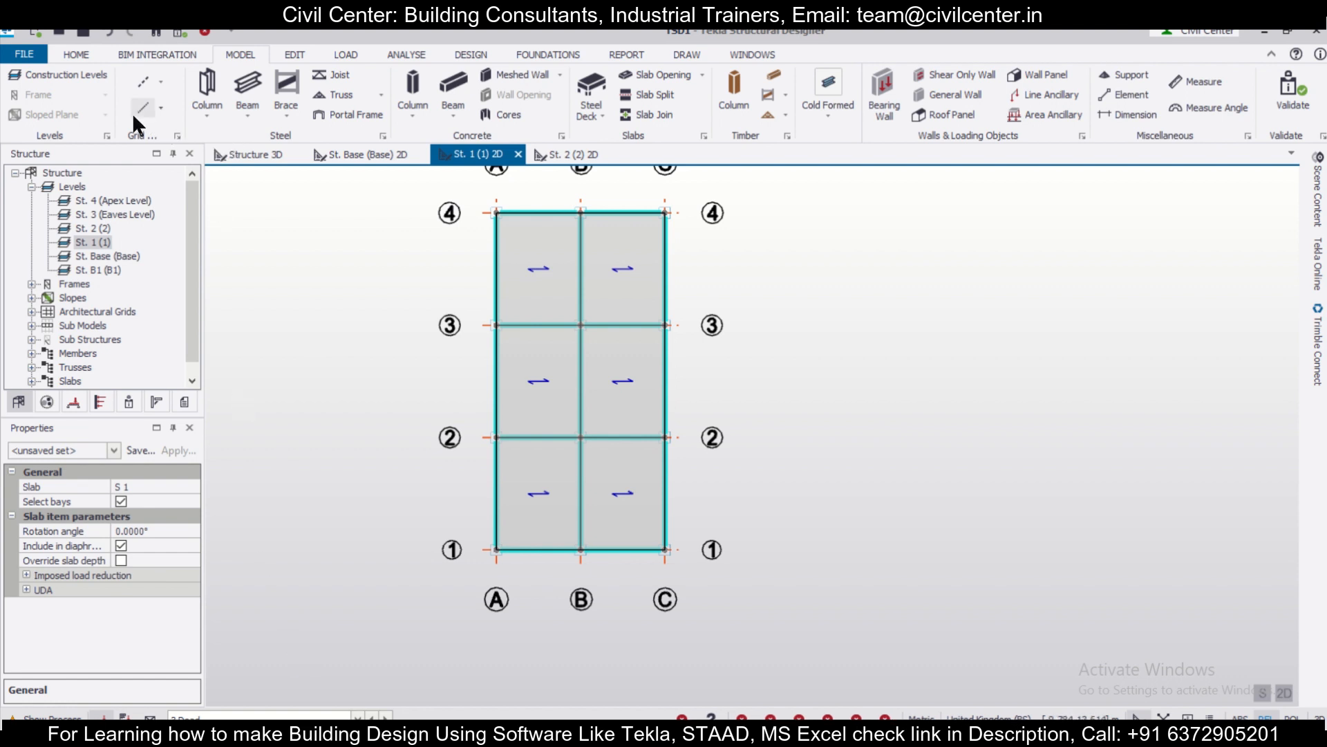
Review the defined loadcases and the settings of the Roof Live loadcase without changing them
left_click(345, 53)
left_click(55, 74)
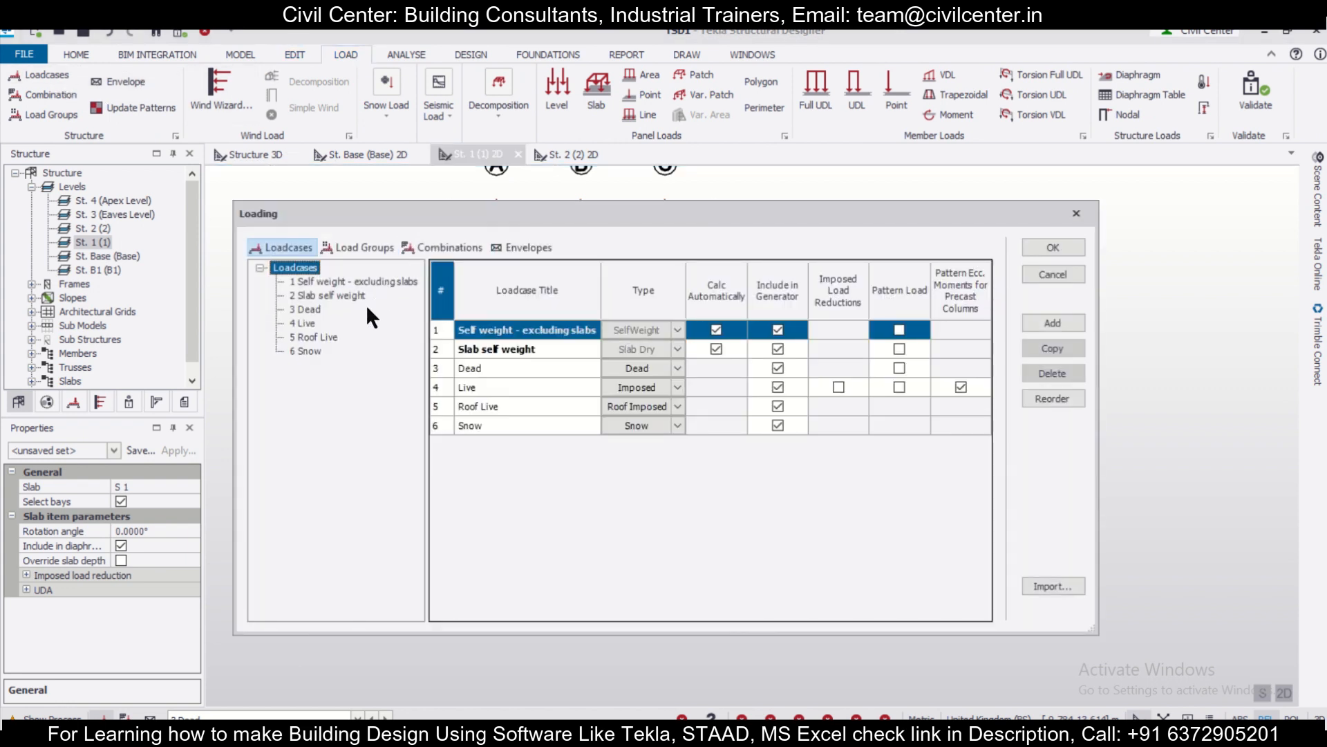
left_click(314, 338)
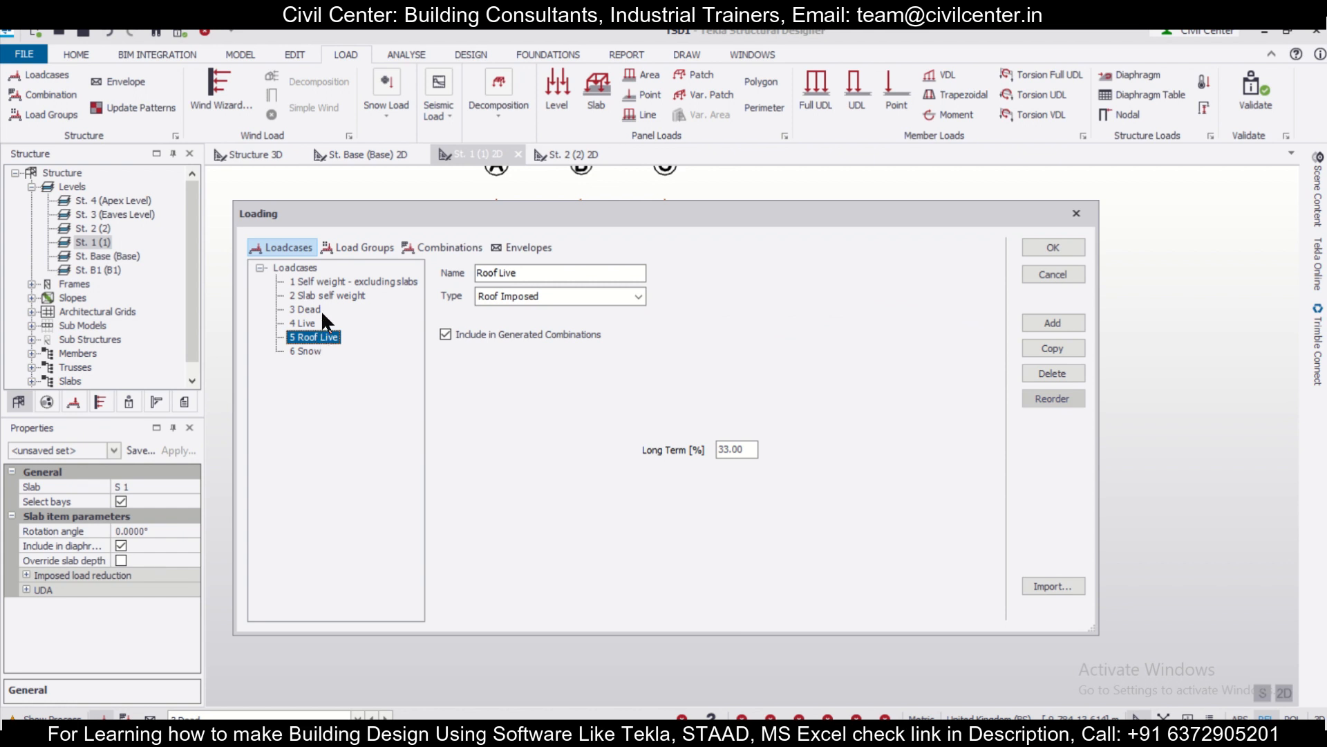
left_click(1075, 213)
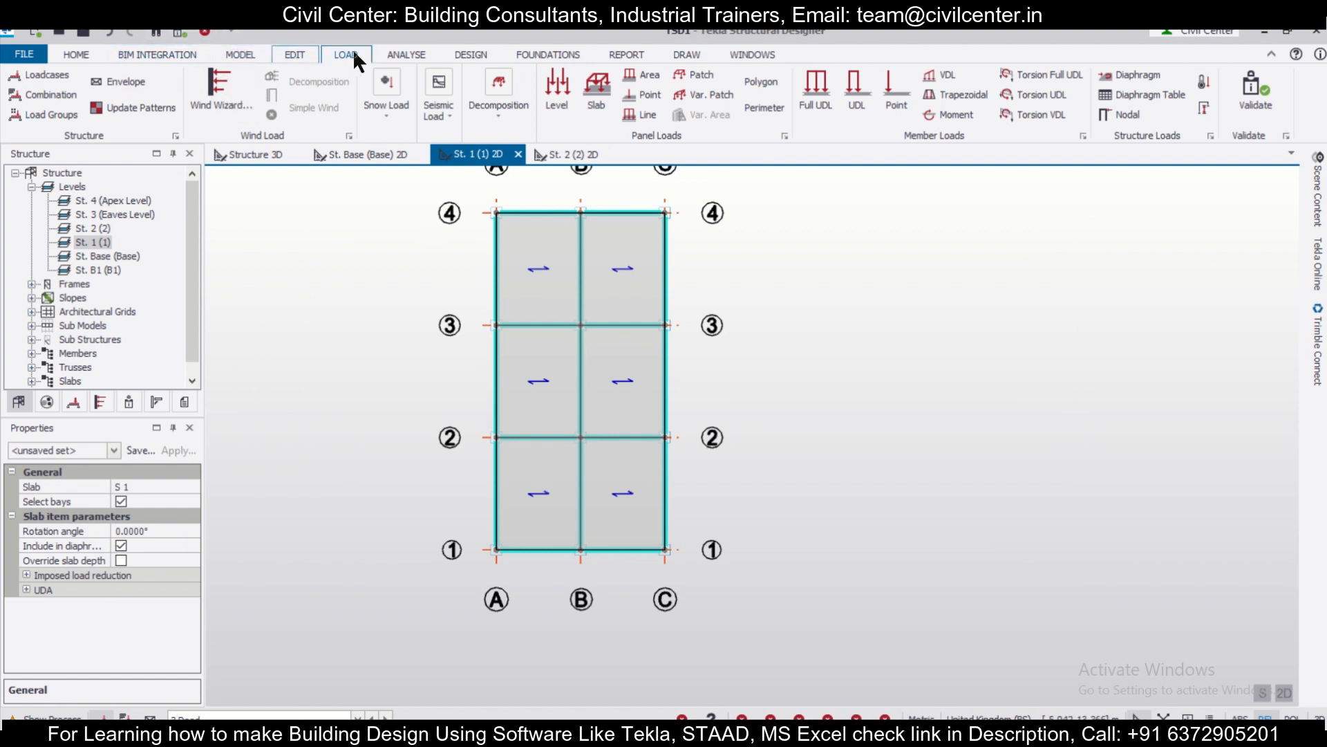
Apply a 5.5 kN/m full UDL, measured along the element, to all perimeter beams of level St. 1
left_click(823, 88)
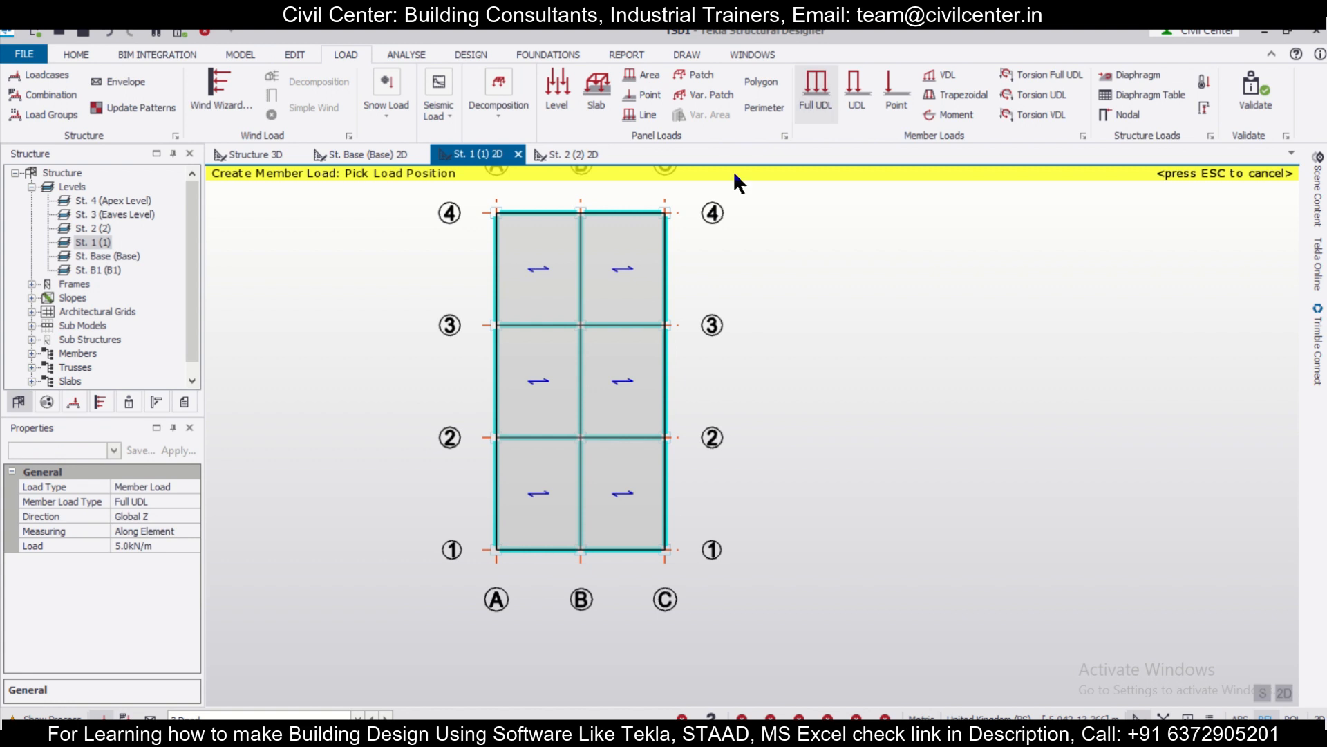
double_click(178, 536)
left_click(172, 542)
left_click(191, 531)
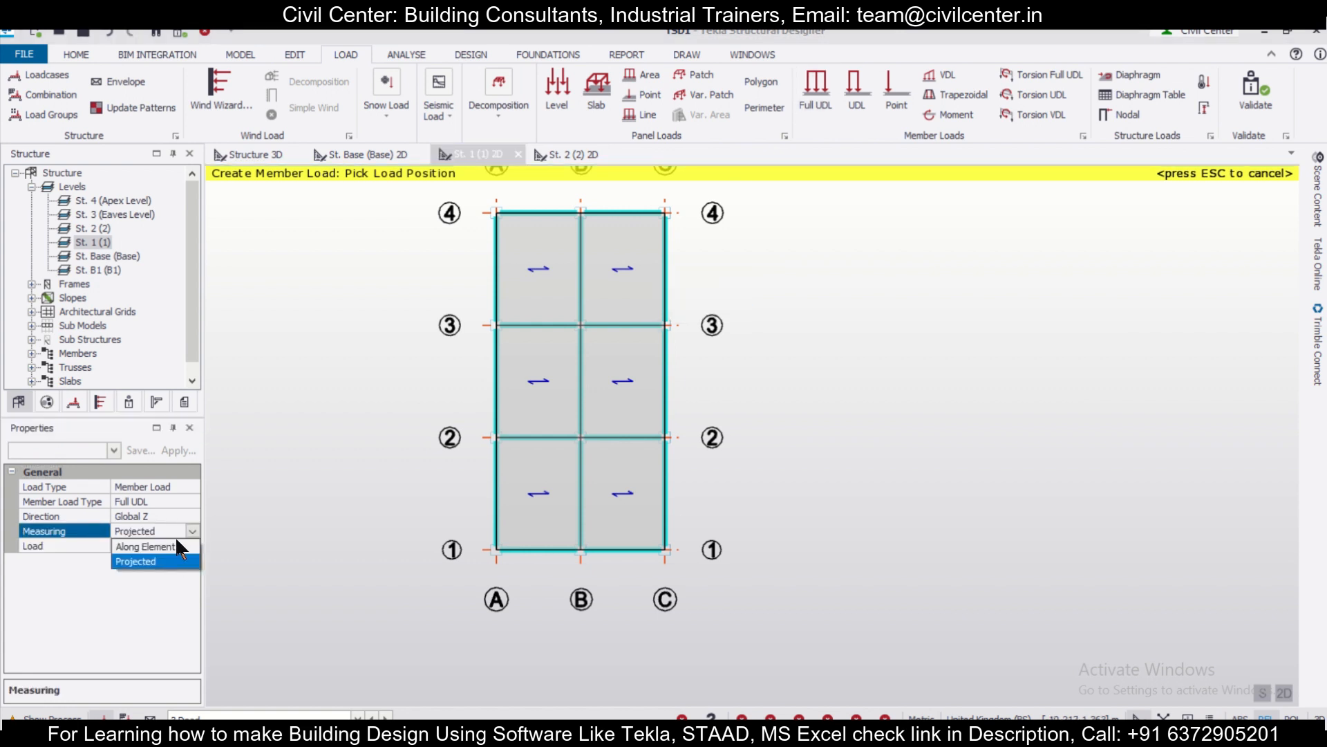
left_click(159, 544)
left_click(160, 547)
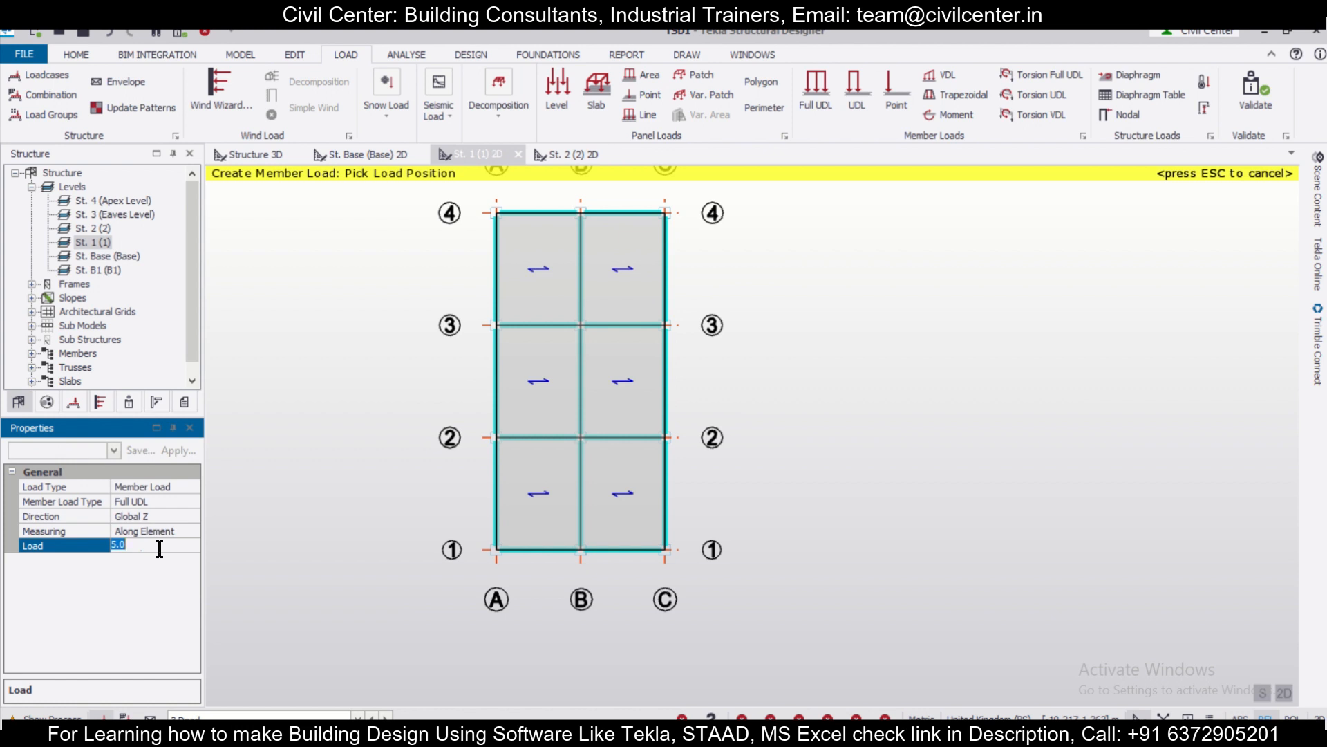
type("5.5")
key("Return")
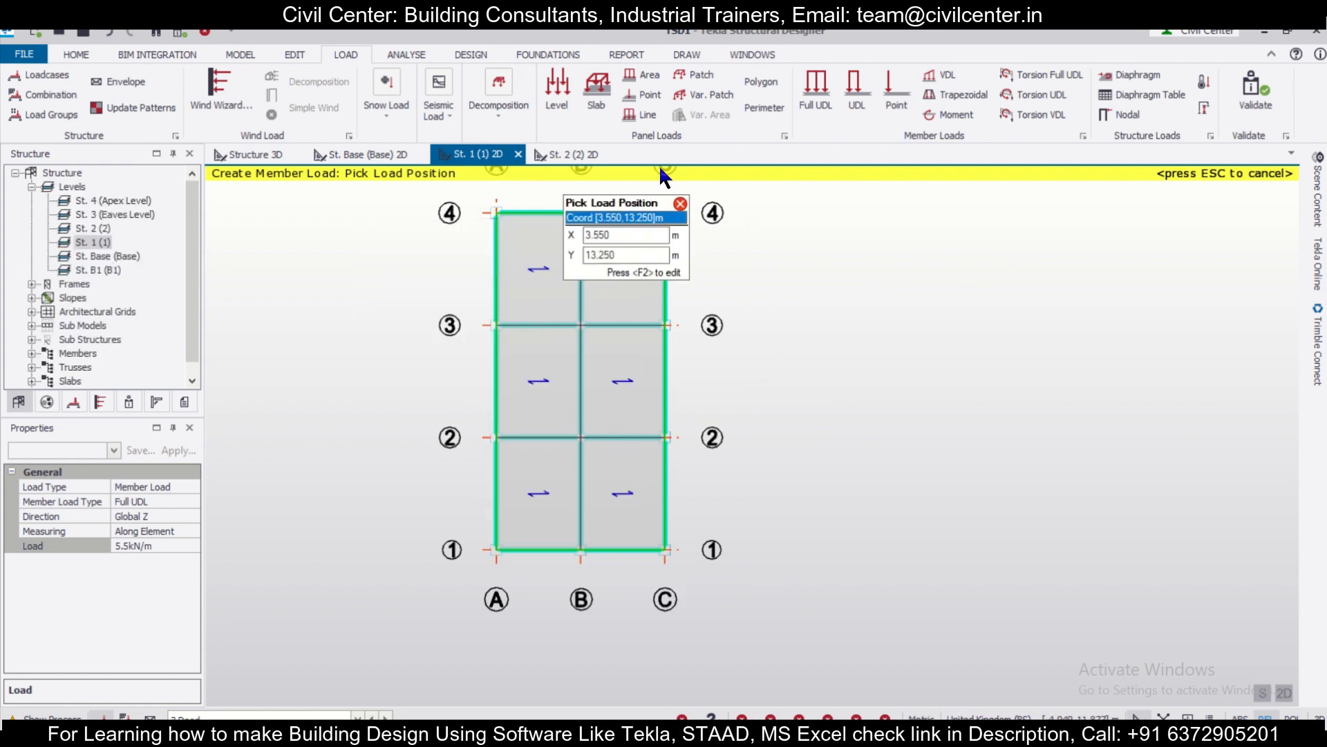
Switch to the Live loadcase and apply a 2 kN/m² level load to the St. 1 floor slab
left_click(331, 716)
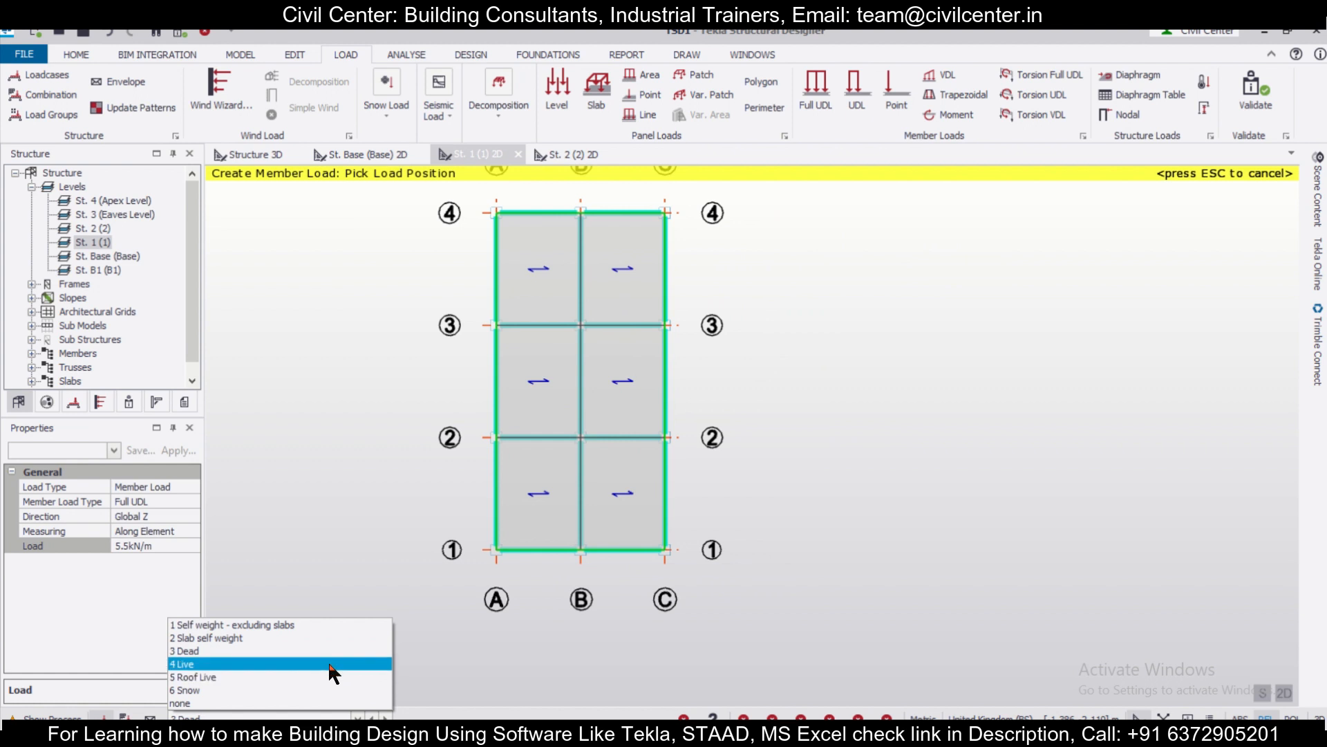
left_click(321, 700)
left_click(301, 716)
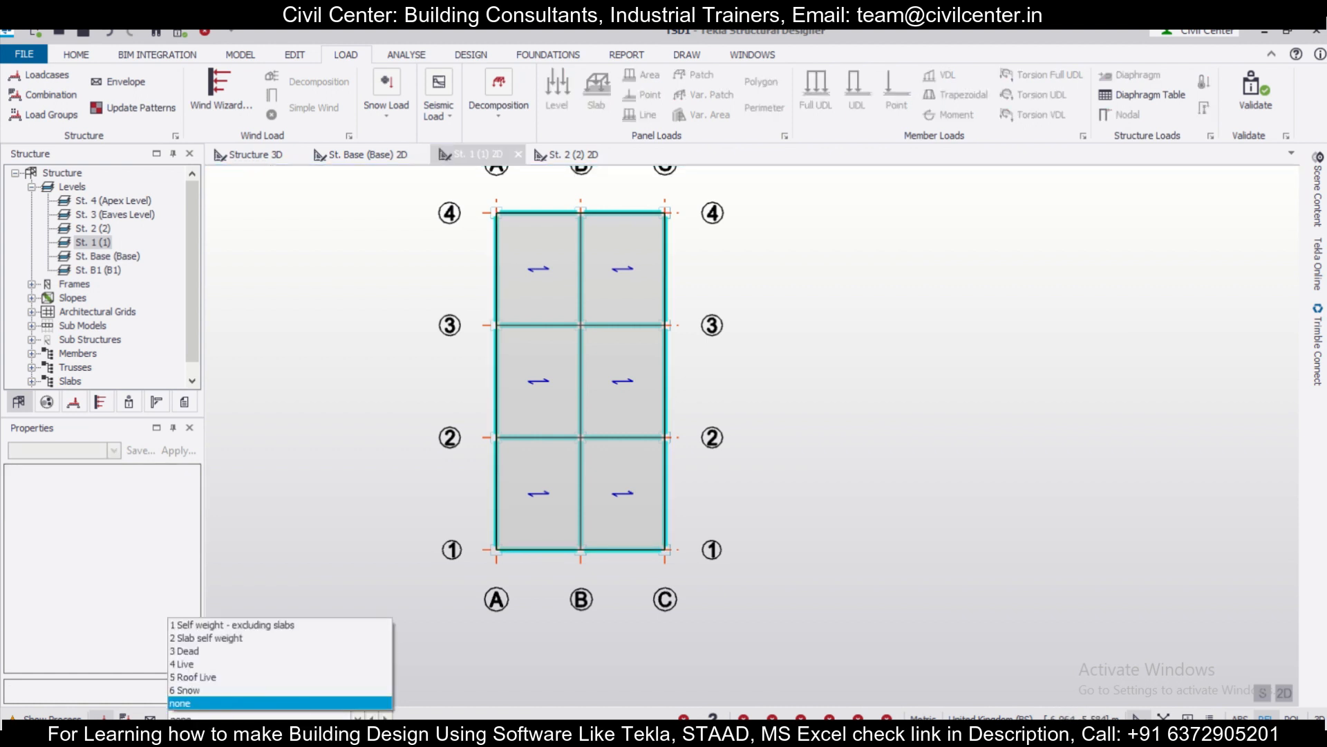
left_click(296, 664)
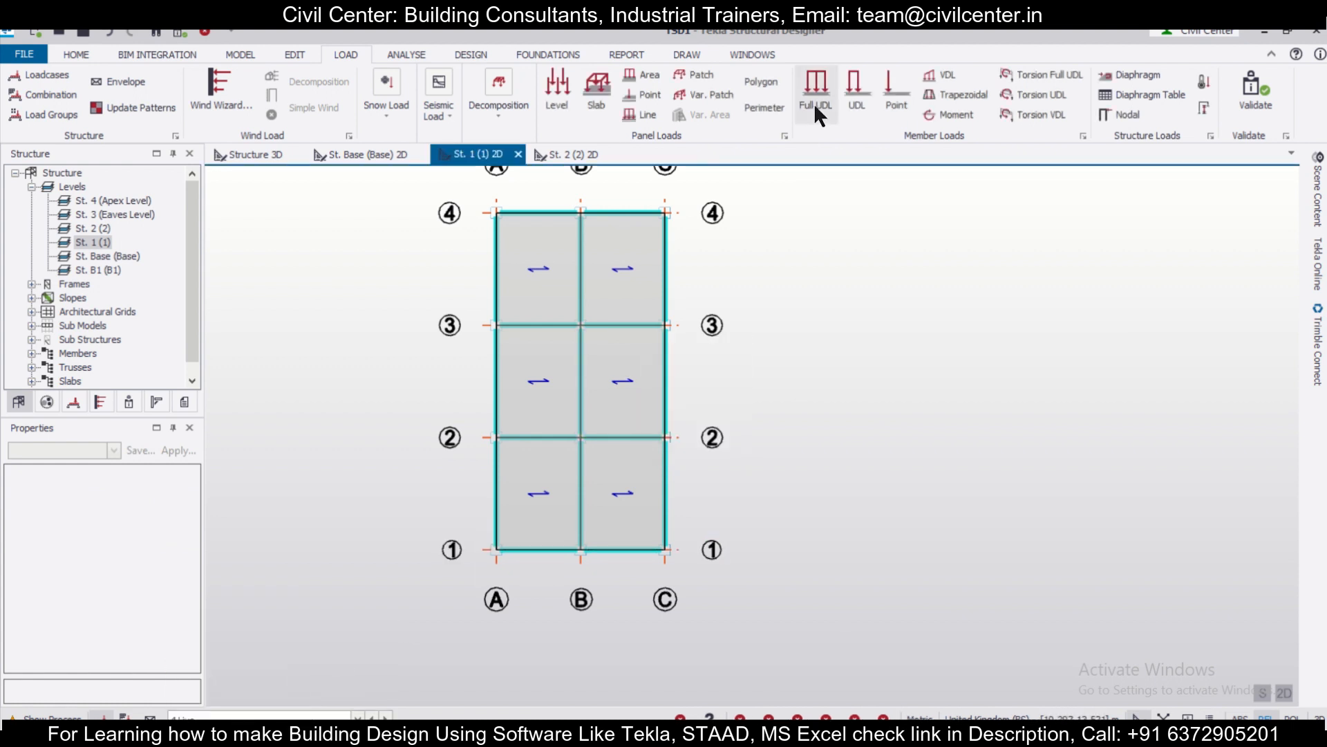
left_click(557, 91)
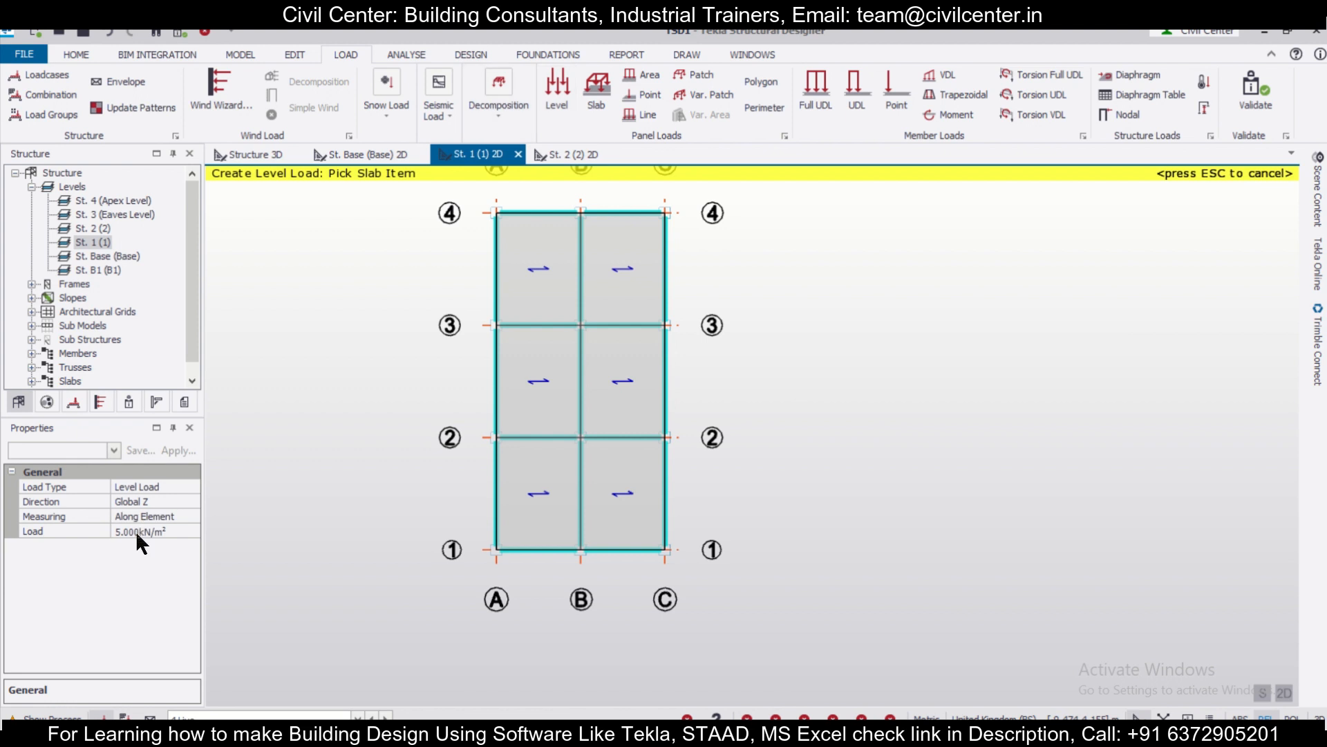
left_click(155, 530)
type("2")
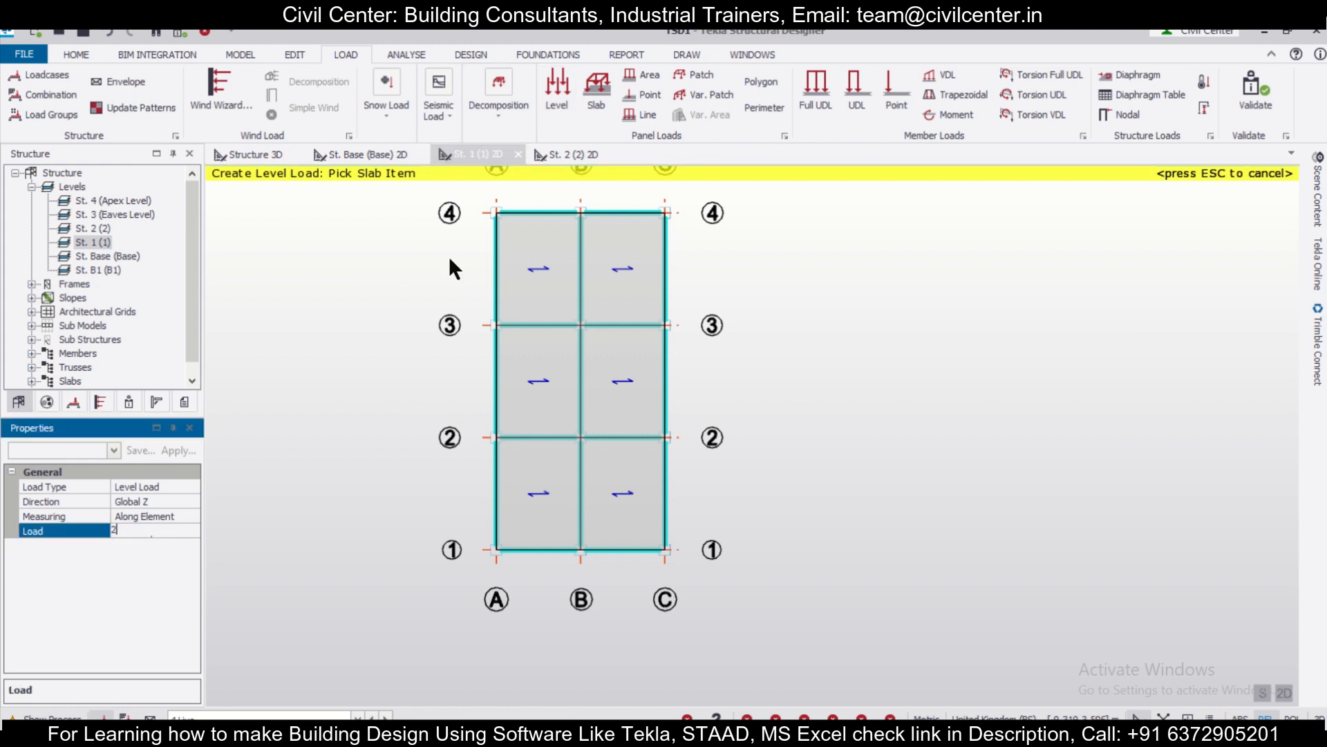
left_click(523, 239)
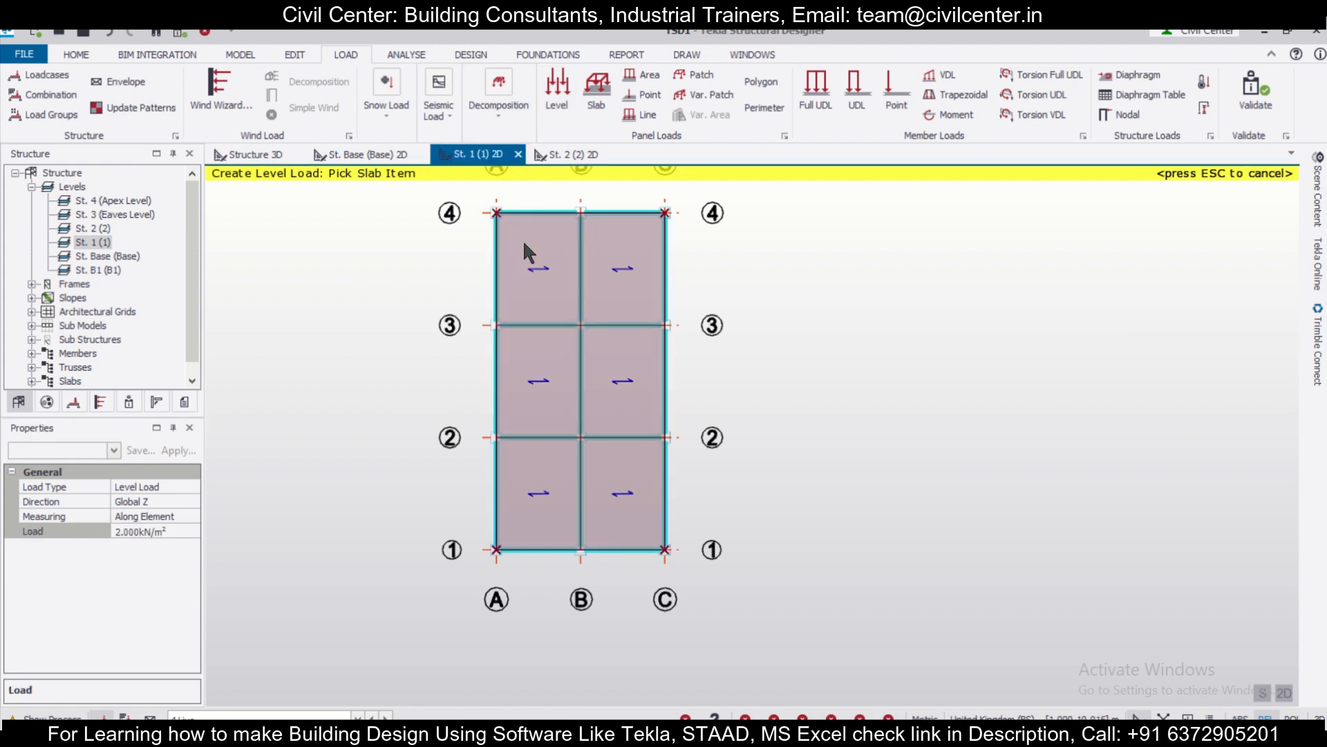
Display the Live loadcase in the 3D structure view and inspect the level load above the St. 1 slab
left_click(274, 157)
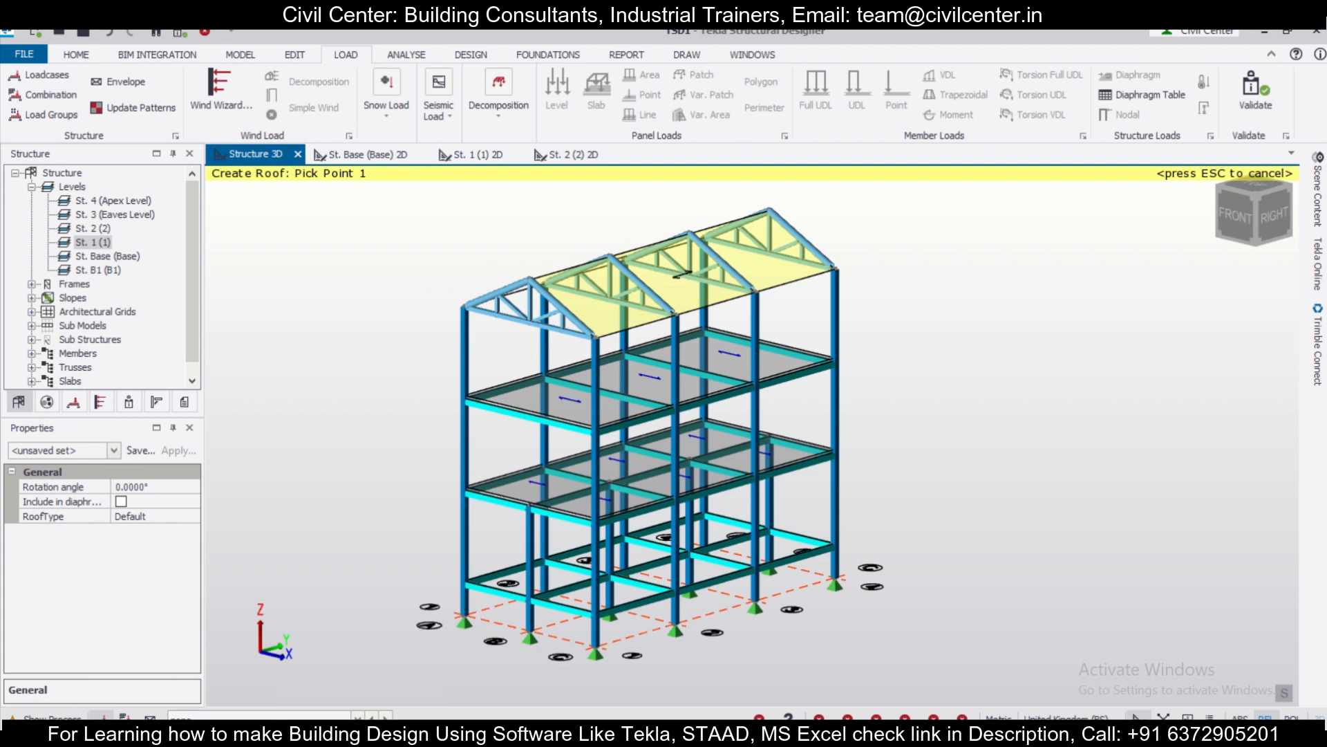
left_click(291, 716)
left_click(298, 664)
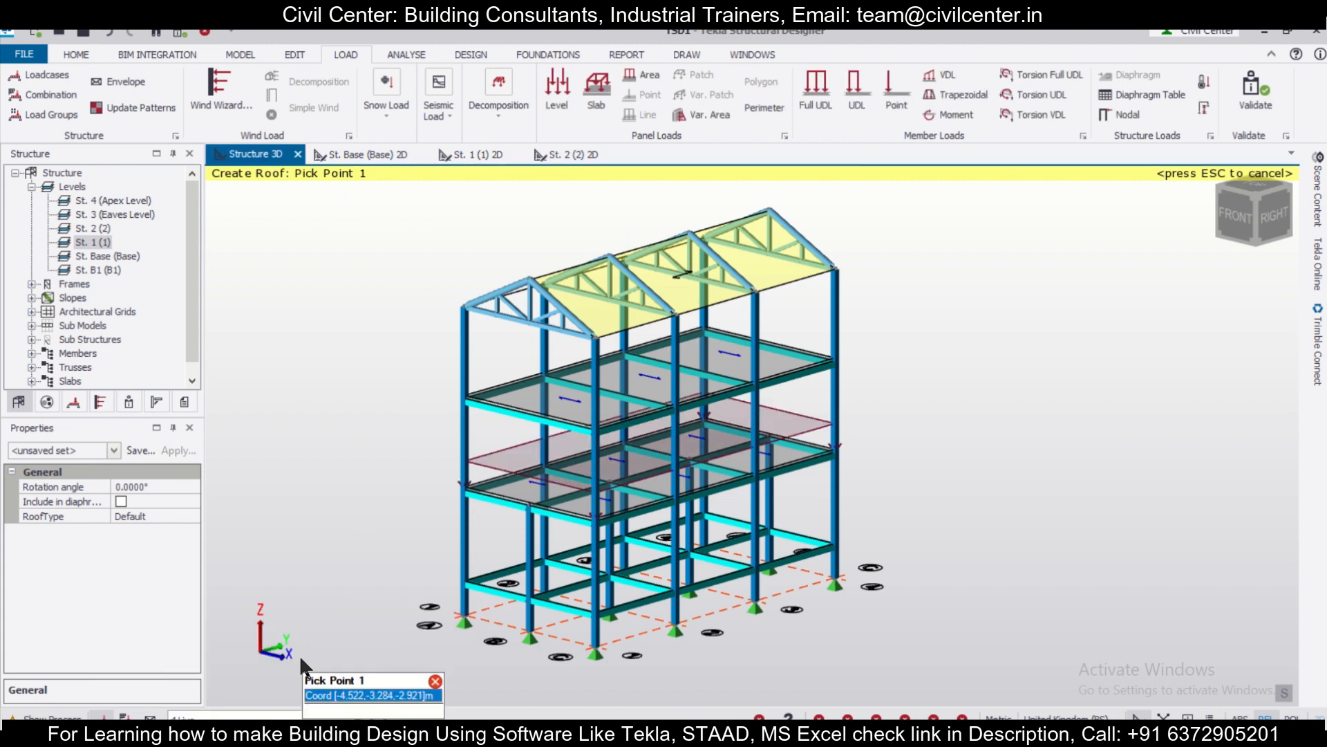
scroll(794, 481, "up", 5)
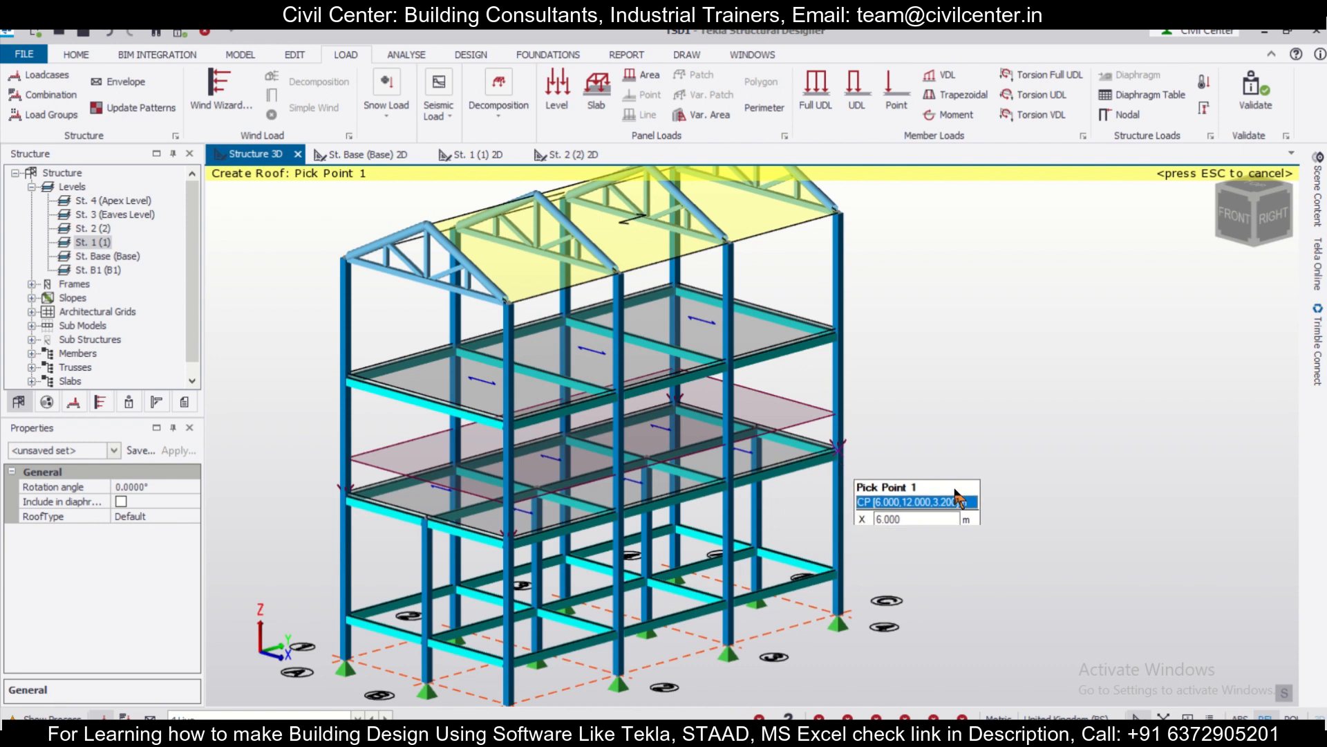
scroll(809, 387, "down", 3)
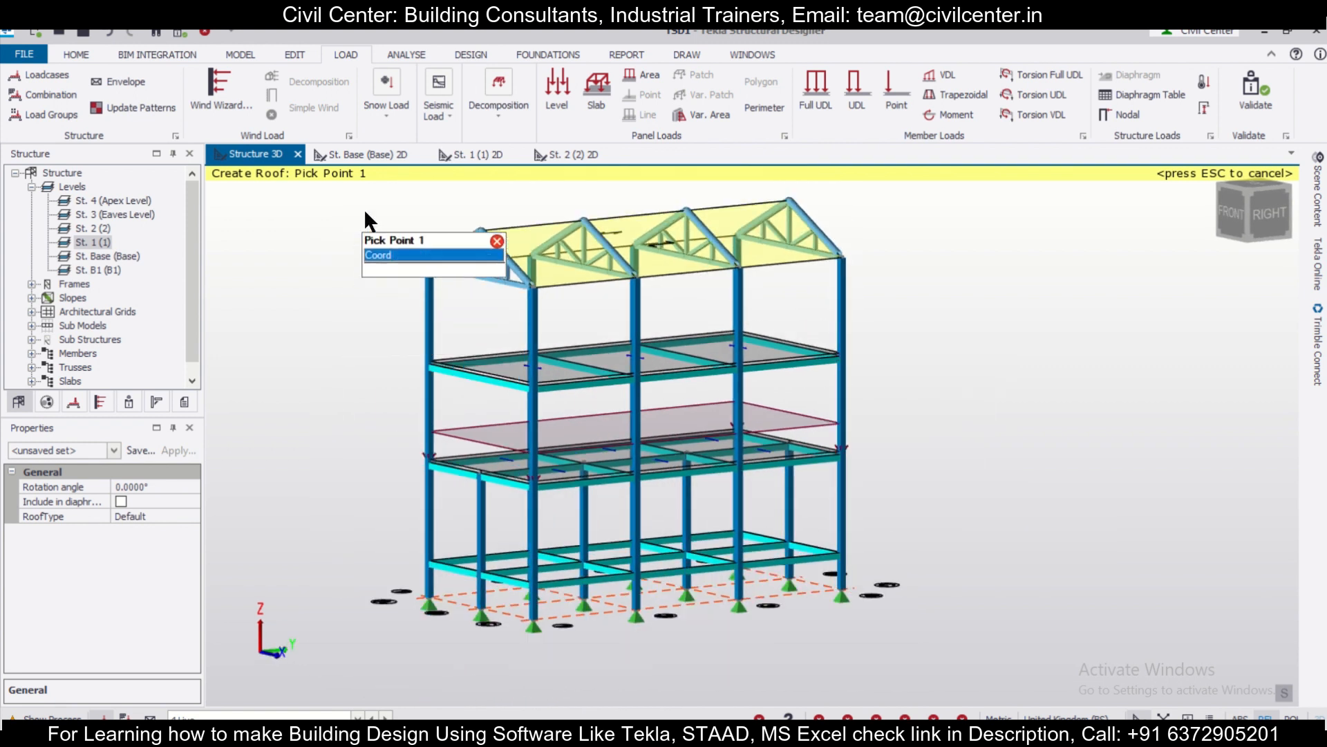
In the Dead loadcase, apply a 5.5 kN/m full UDL to all perimeter beams of level St. 2 (2)
left_click(566, 154)
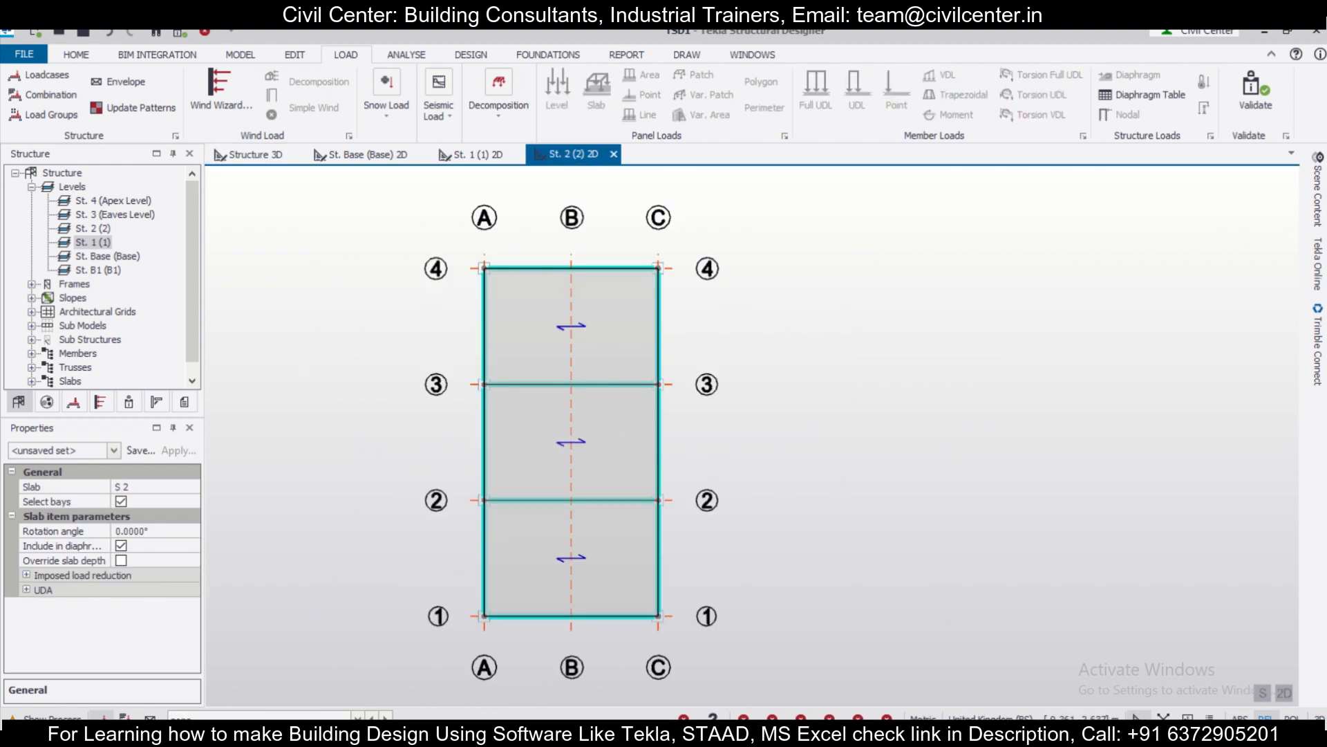
left_click(259, 716)
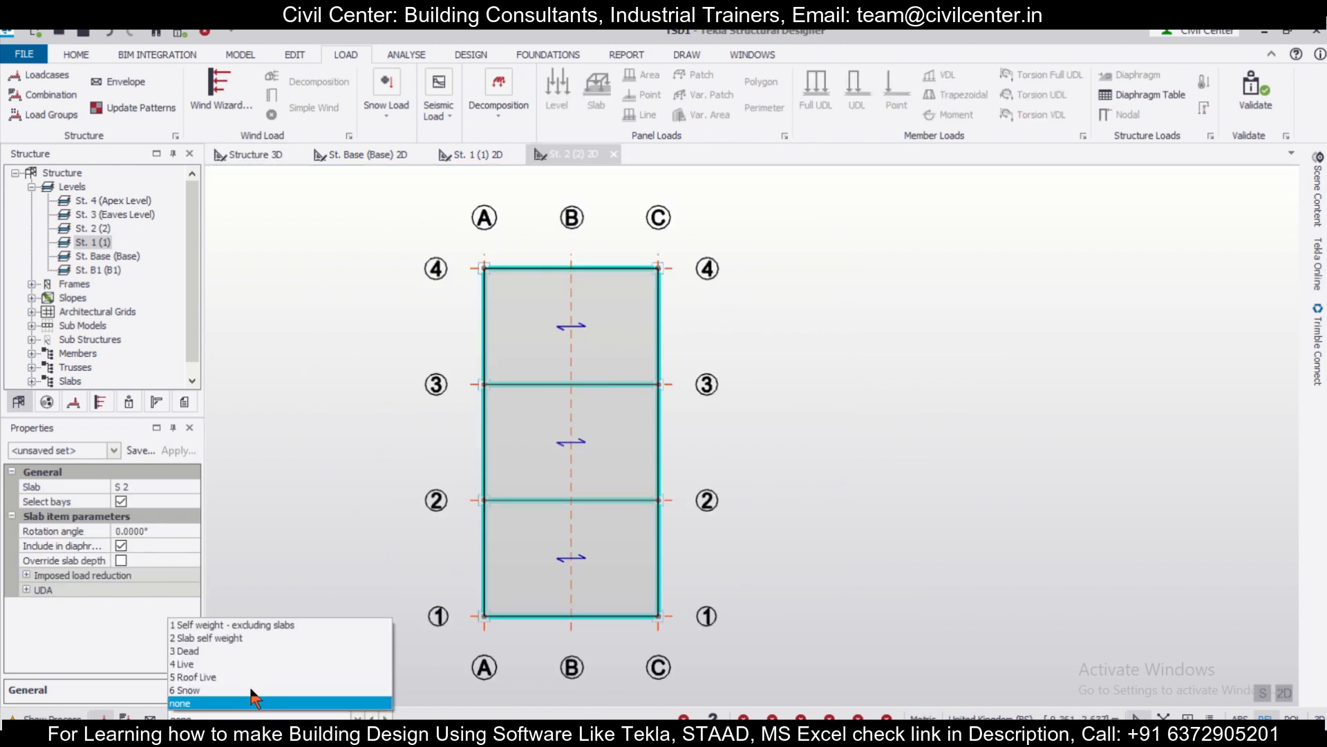
left_click(261, 650)
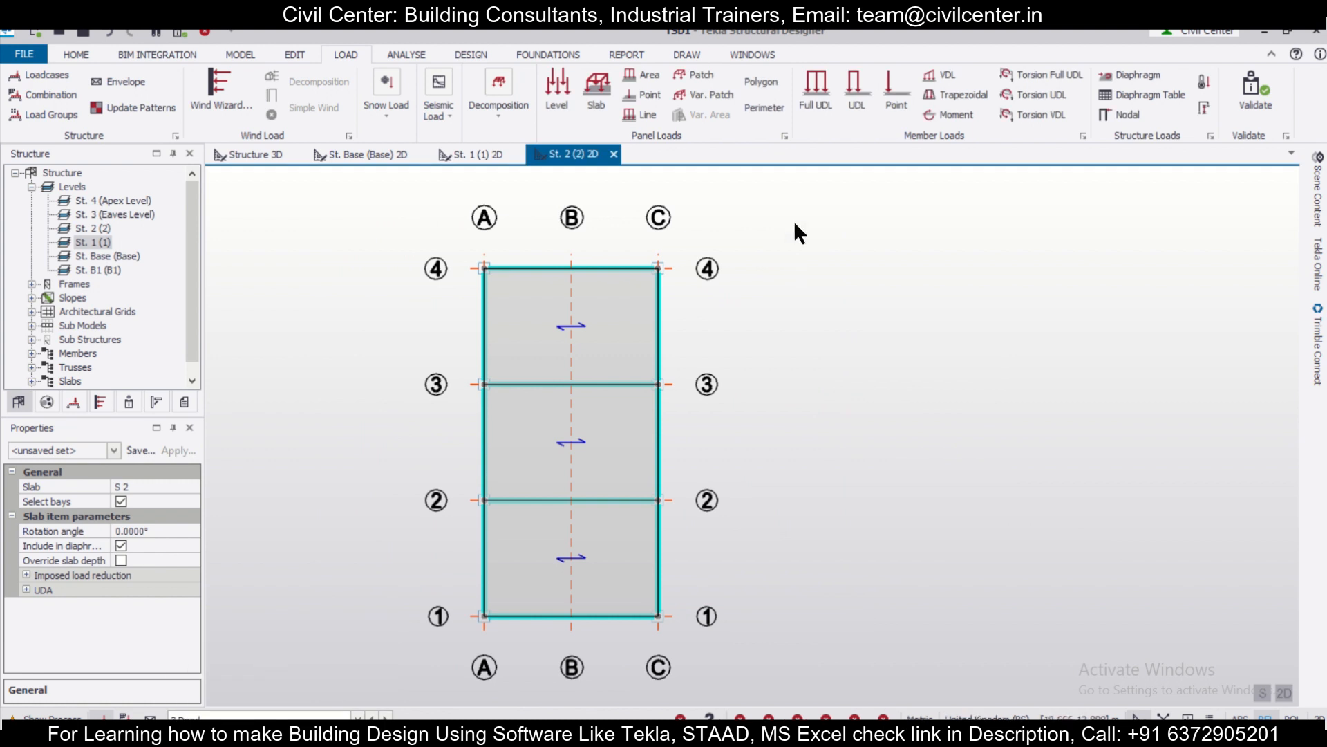
left_click(855, 104)
left_click(816, 93)
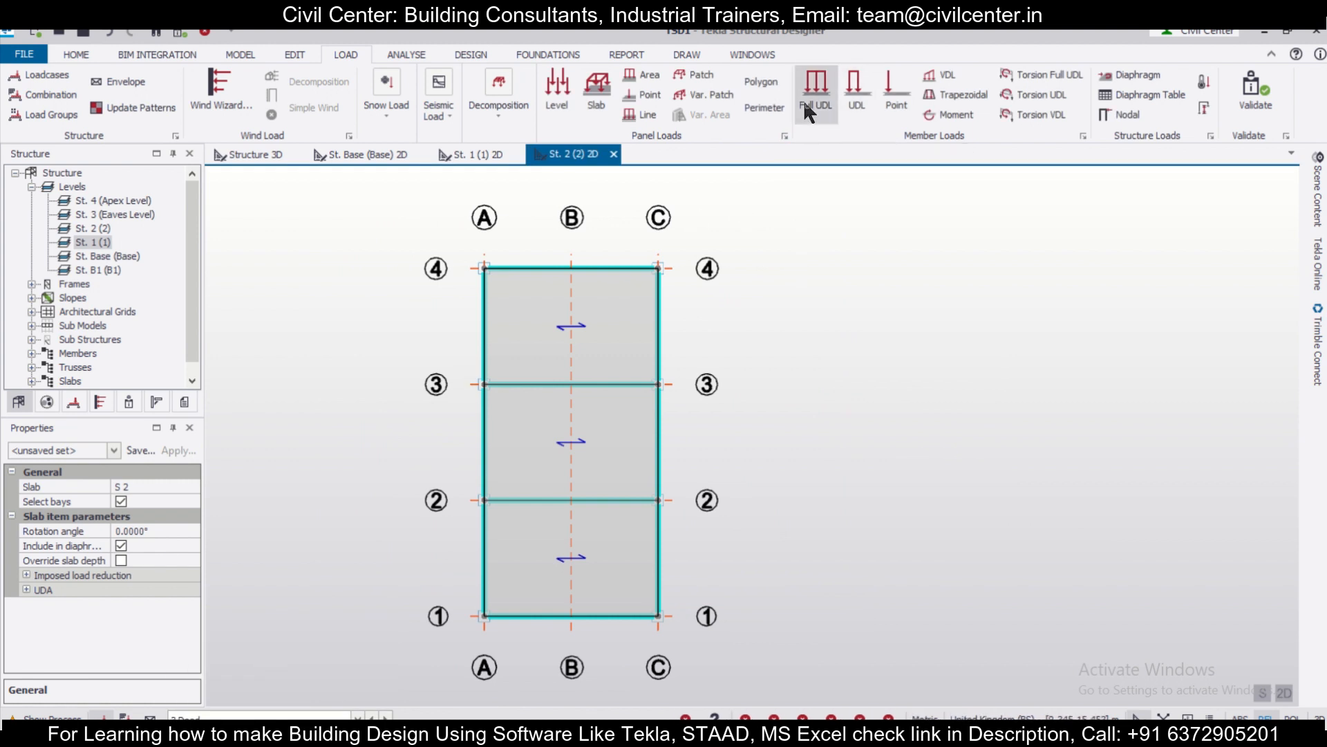
left_click(161, 546)
type("5.5")
left_click(582, 268)
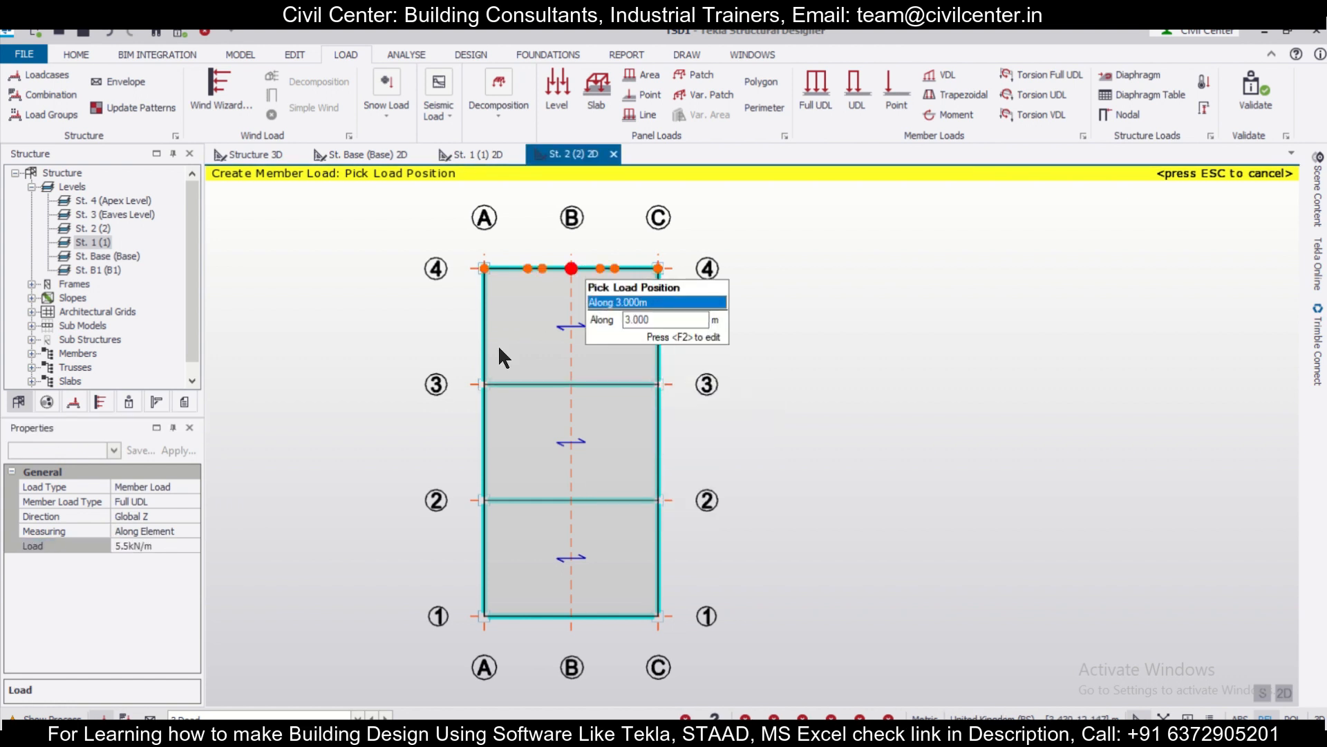
left_click(488, 353)
left_click(482, 453)
left_click(482, 549)
left_click(528, 613)
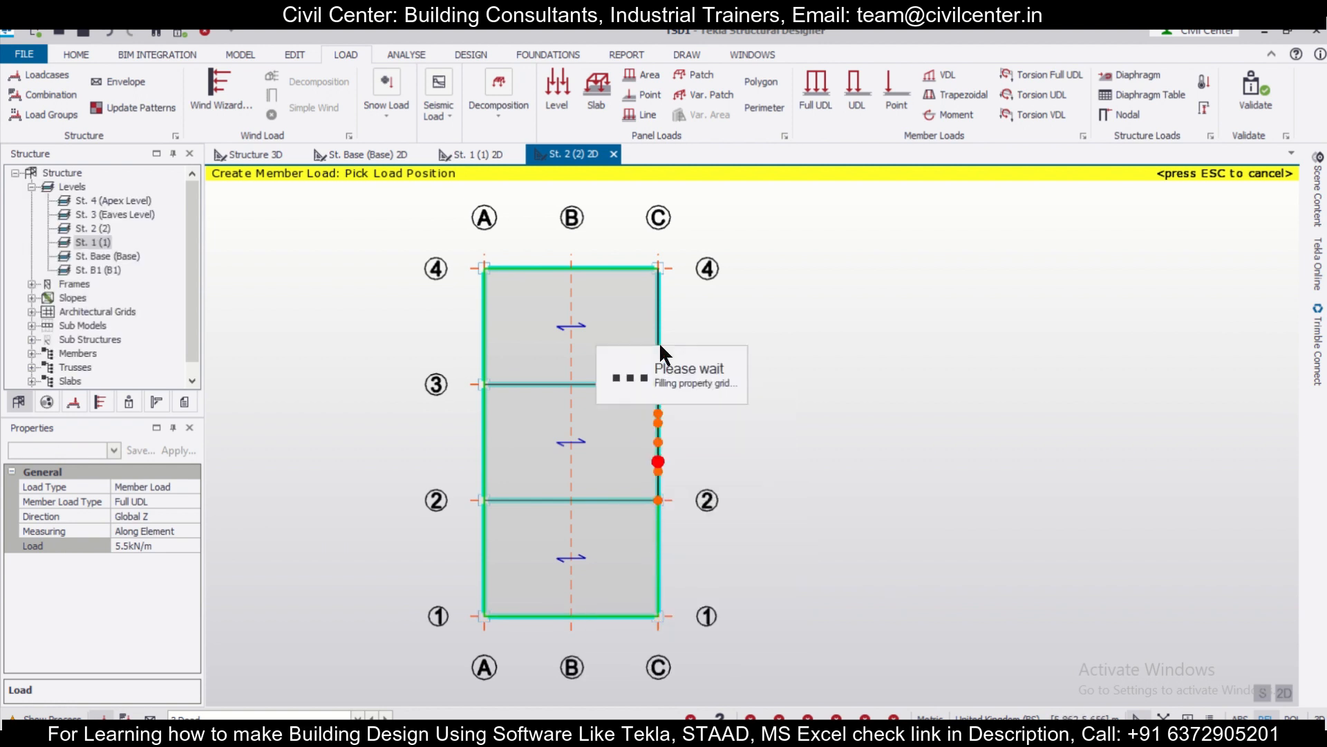
Switch to the Live loadcase and apply a level load to the St. 2 floor slab
left_click(343, 714)
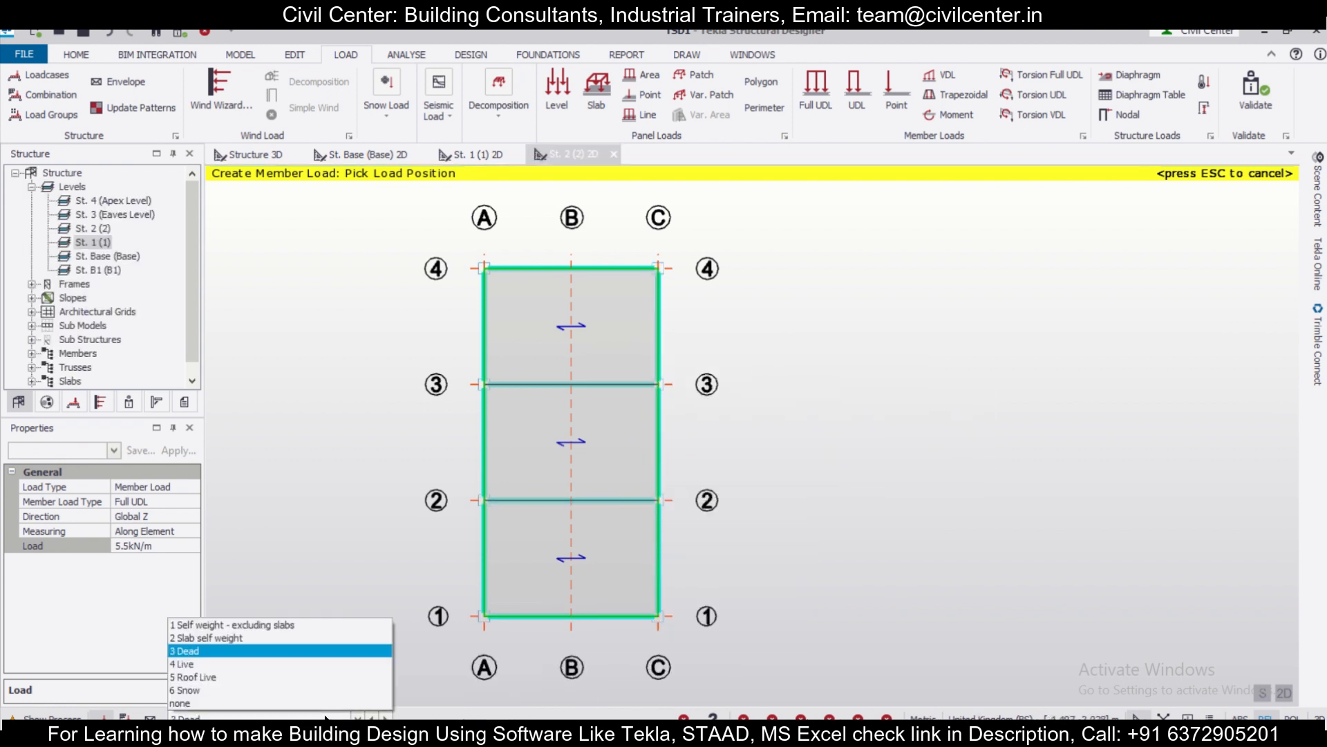
left_click(322, 664)
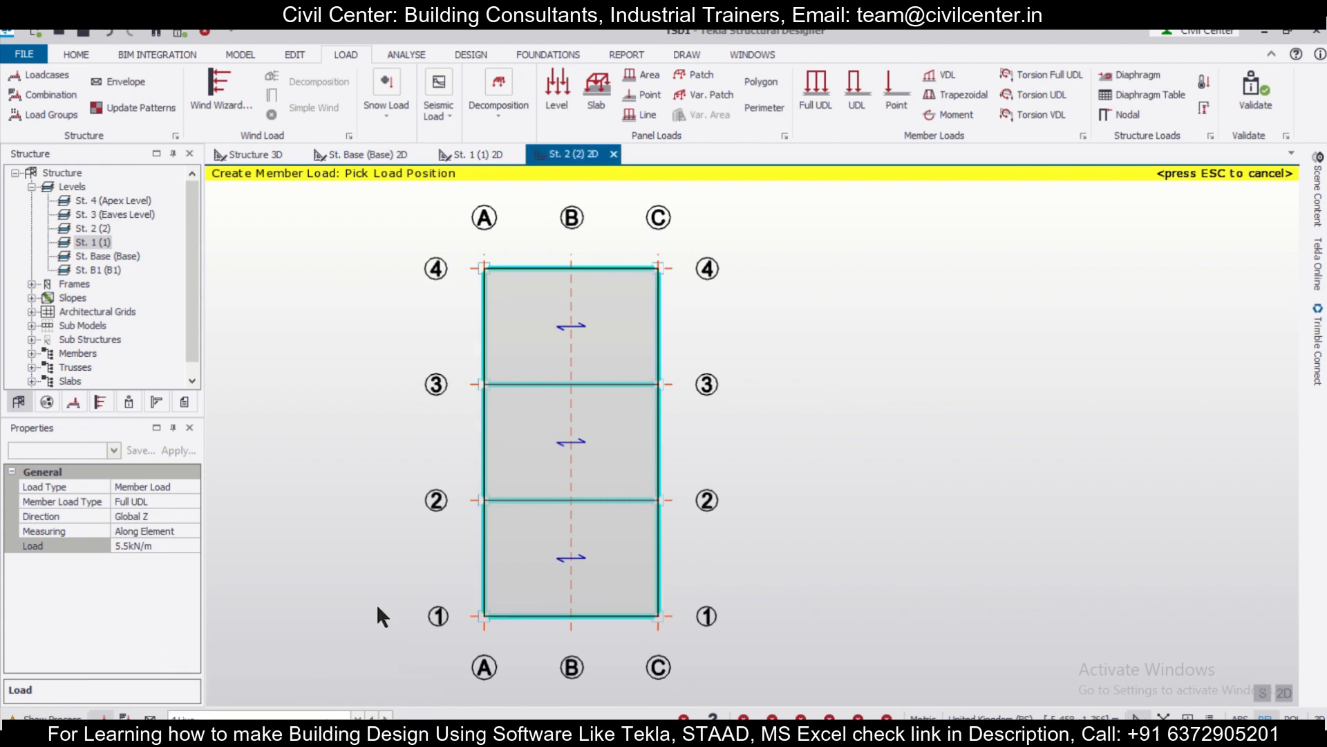
left_click(151, 546)
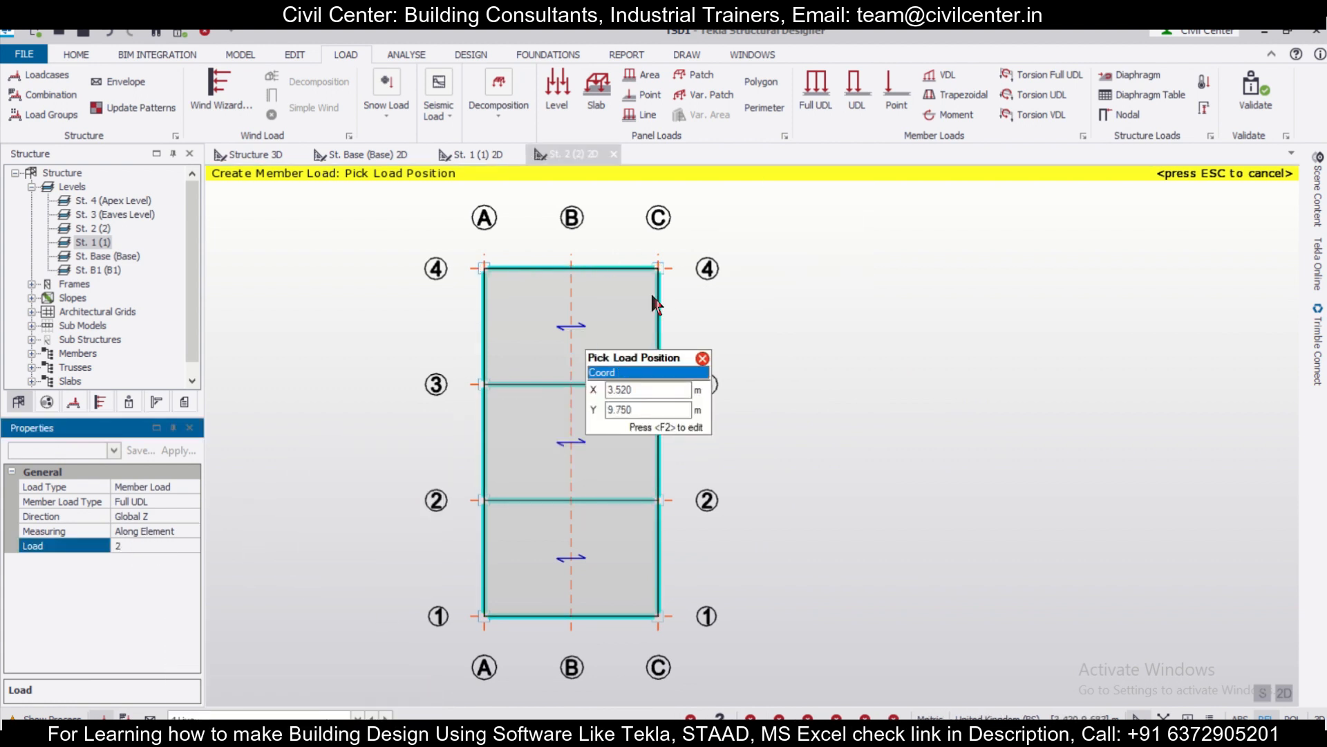
left_click(553, 93)
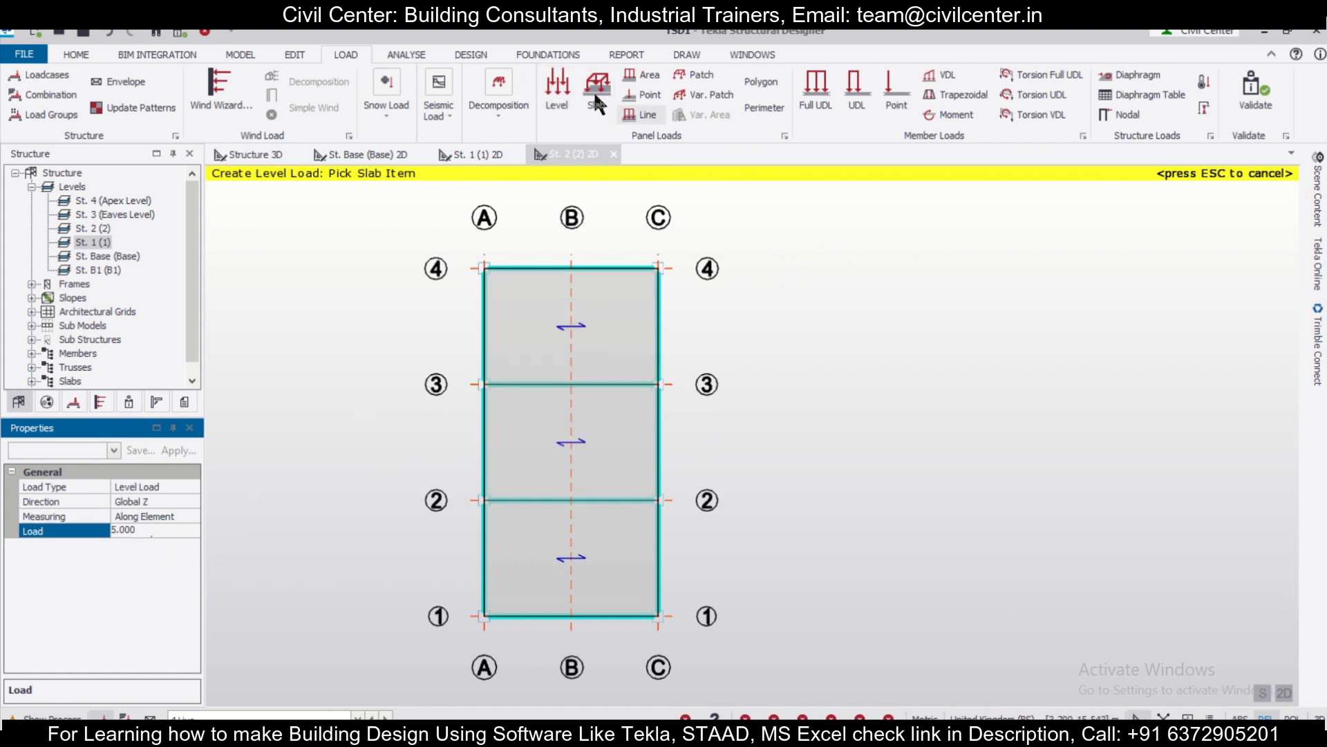
left_click(146, 531)
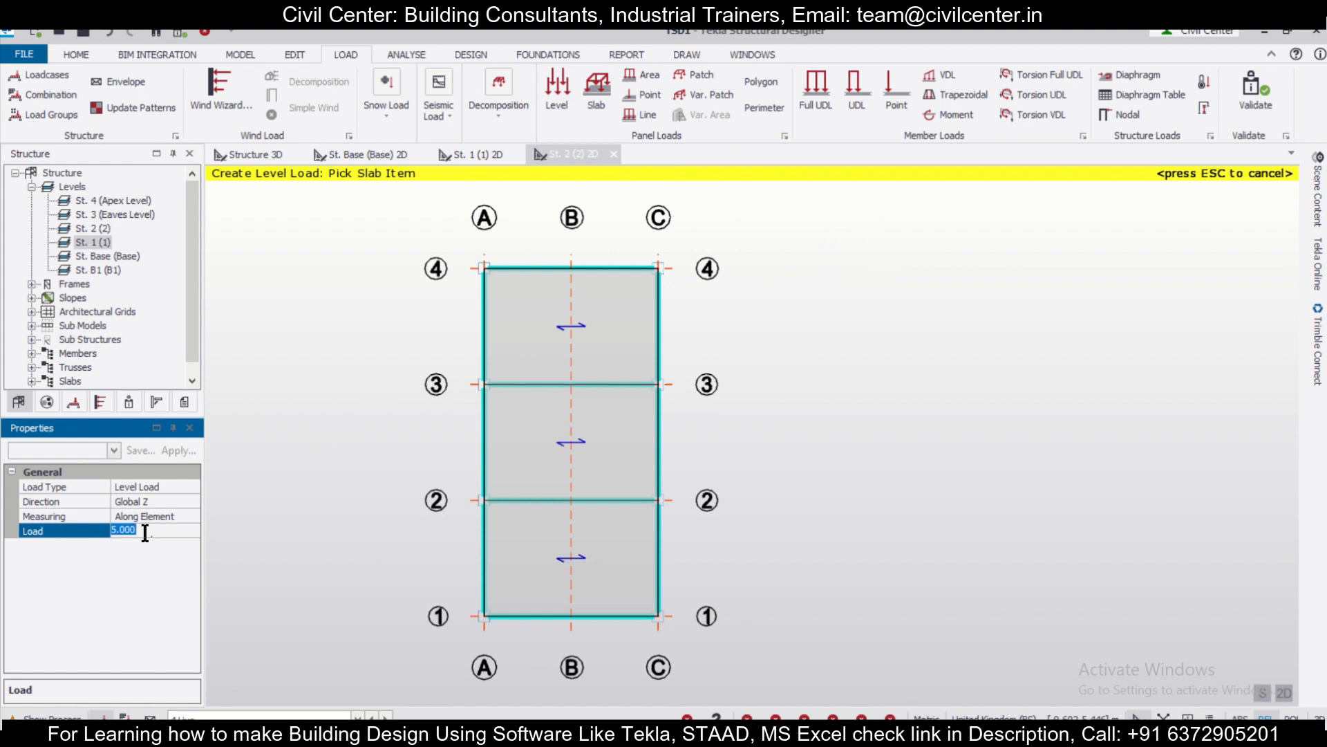
left_click(581, 296)
Inspect the live loads on both floors from another angle in the 3D structure view
left_click(273, 161)
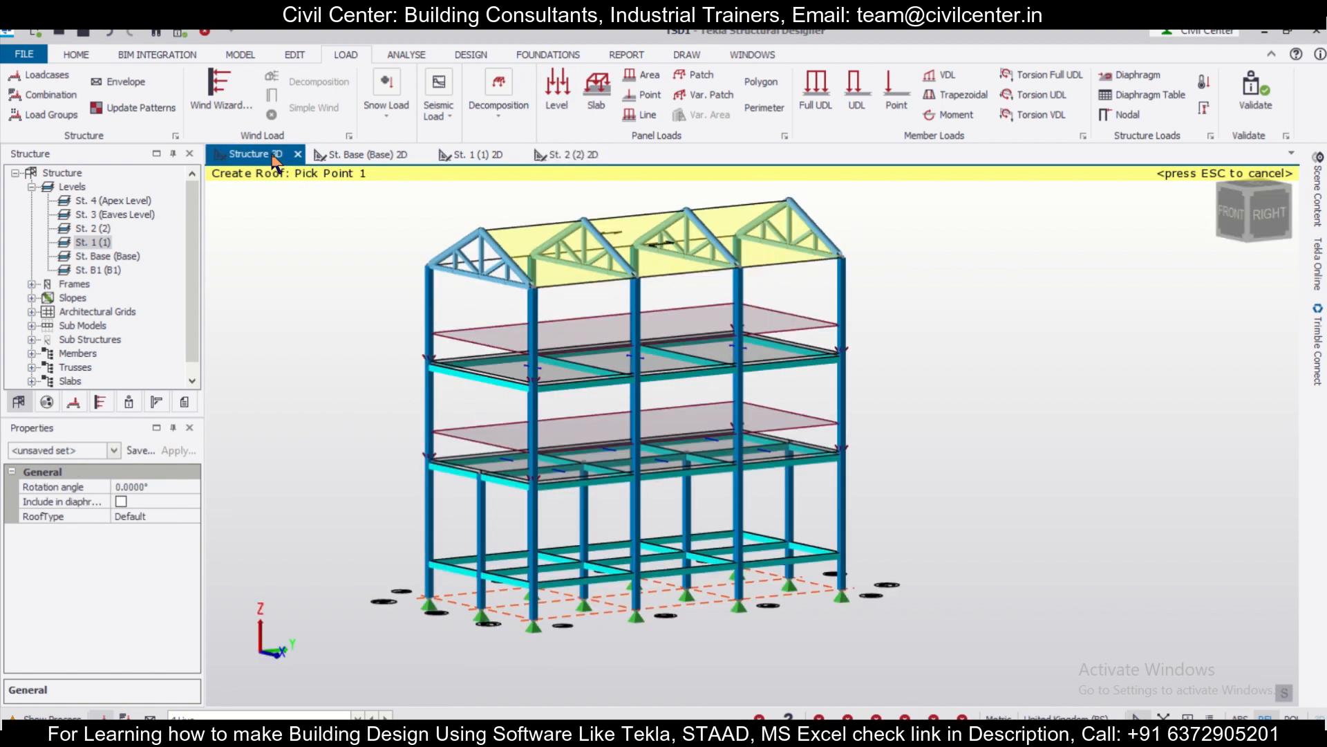
mouse_move(1030, 454)
right_mouse_down()
mouse_move(979, 501)
mouse_move(1088, 502)
mouse_move(1041, 477)
right_mouse_up()
right_click_drag(955, 443, 808, 472)
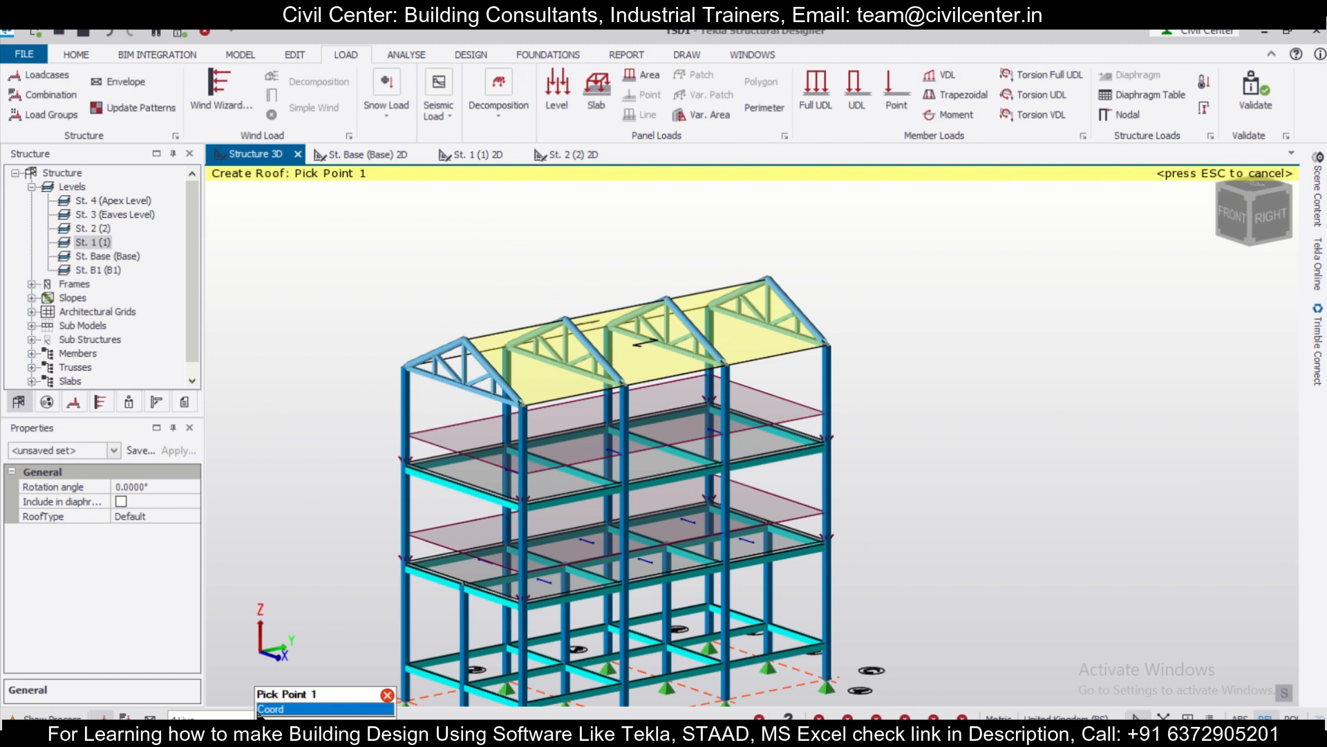
In the Dead loadcase, apply a 0.75 kN/m² area load to both roof panels
left_click(262, 716)
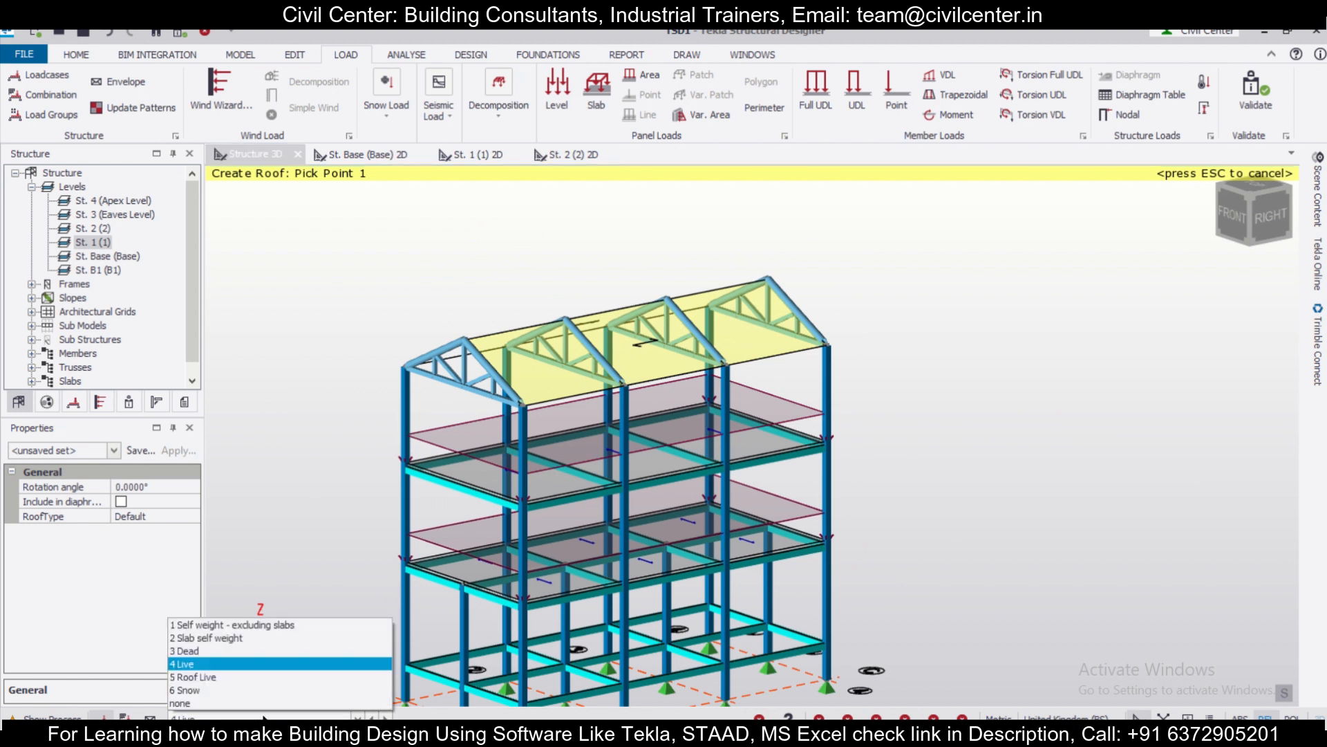
left_click(284, 650)
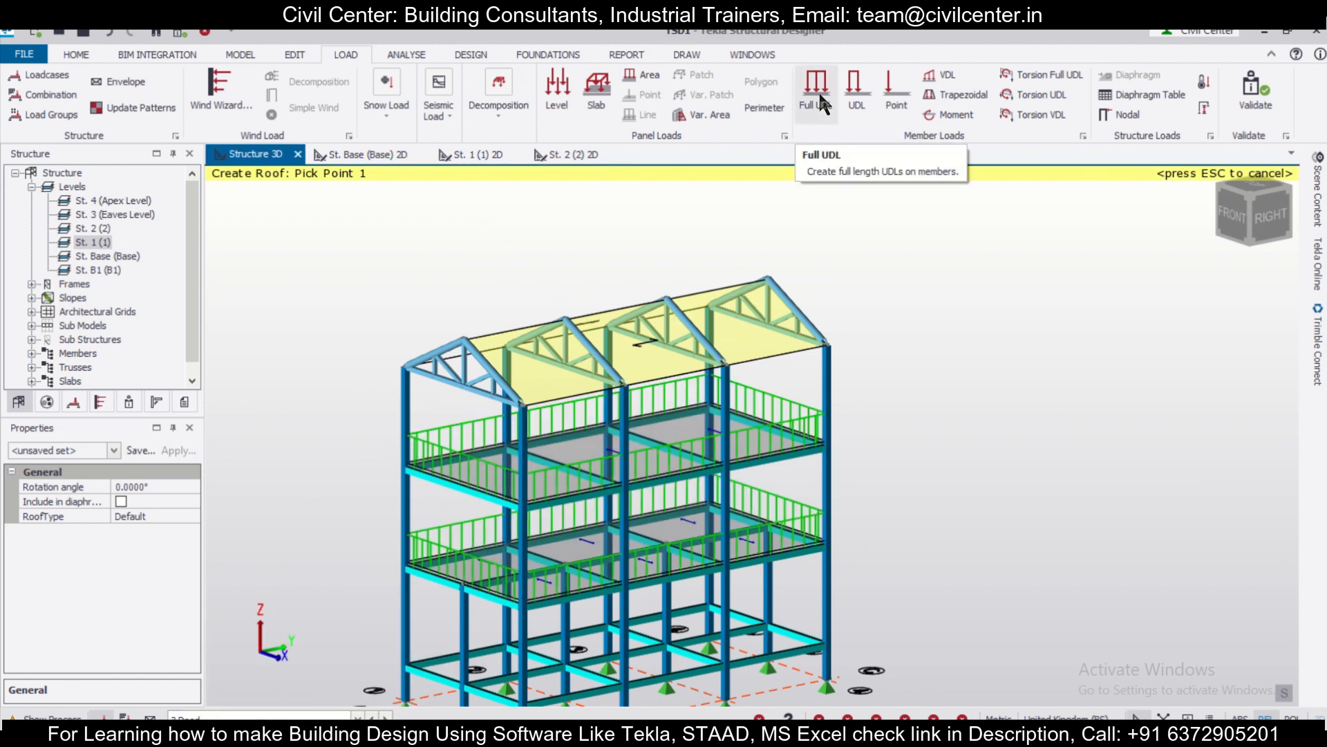
left_click(631, 77)
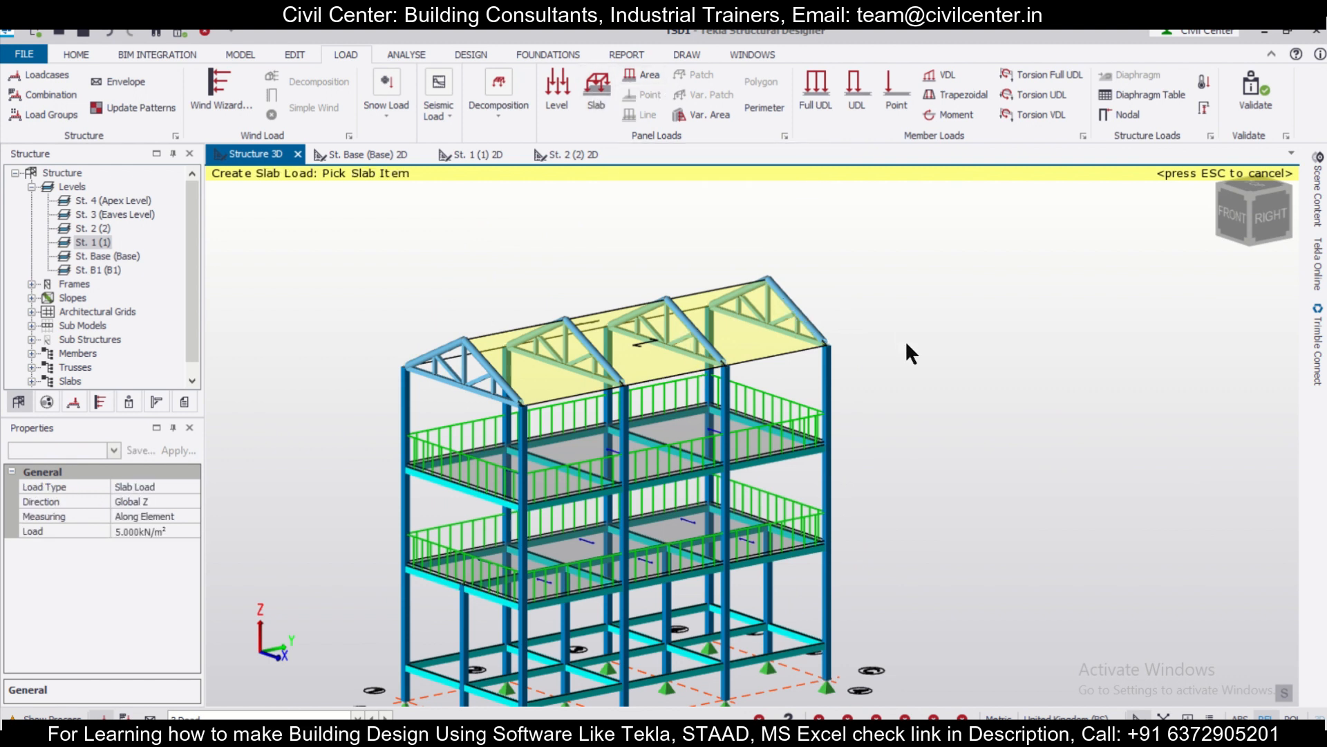
middle_click_drag(906, 340, 811, 300)
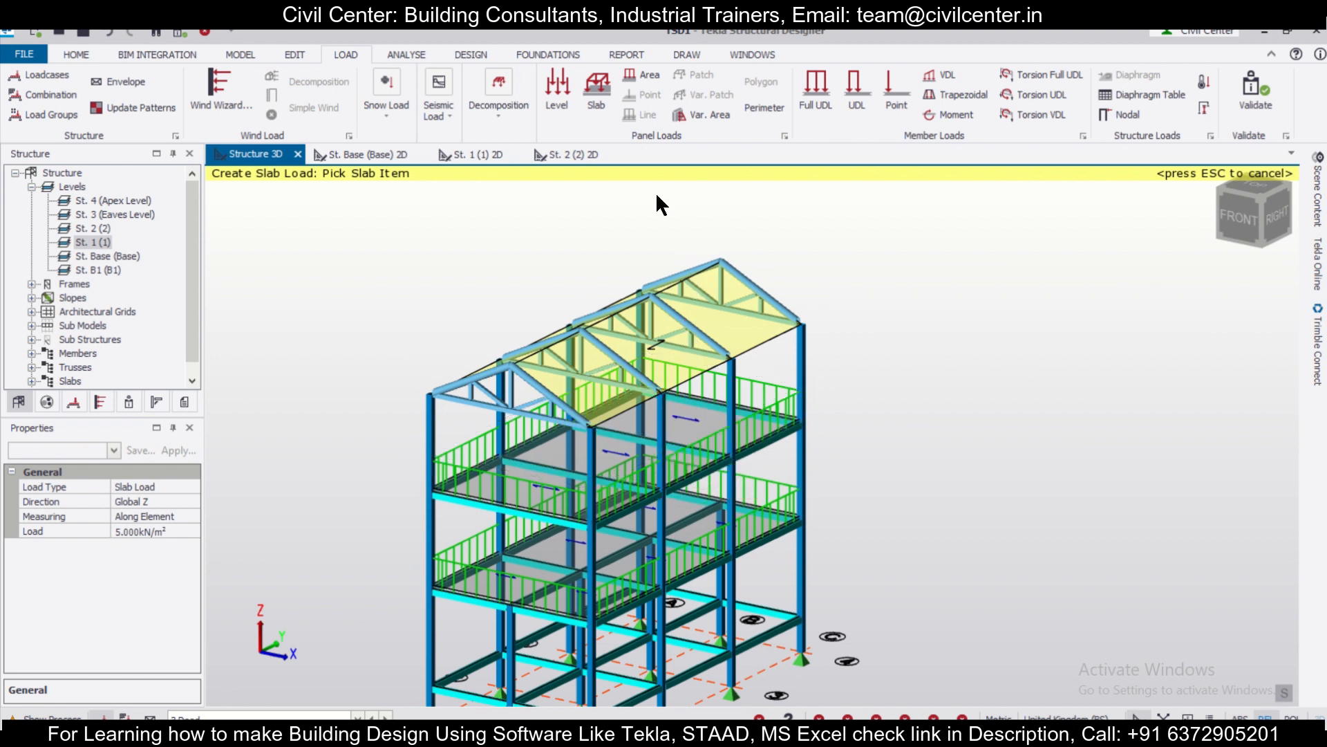
left_click(634, 78)
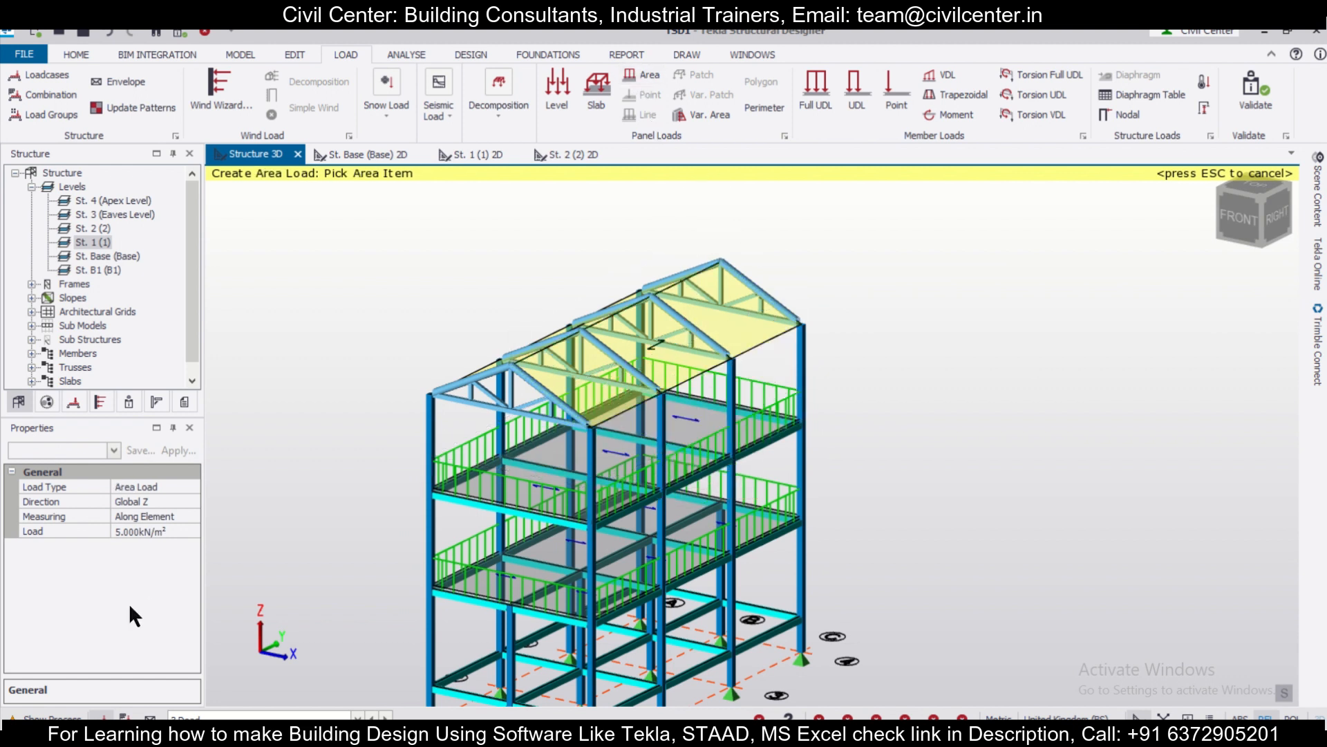
left_click(171, 532)
type("0.75")
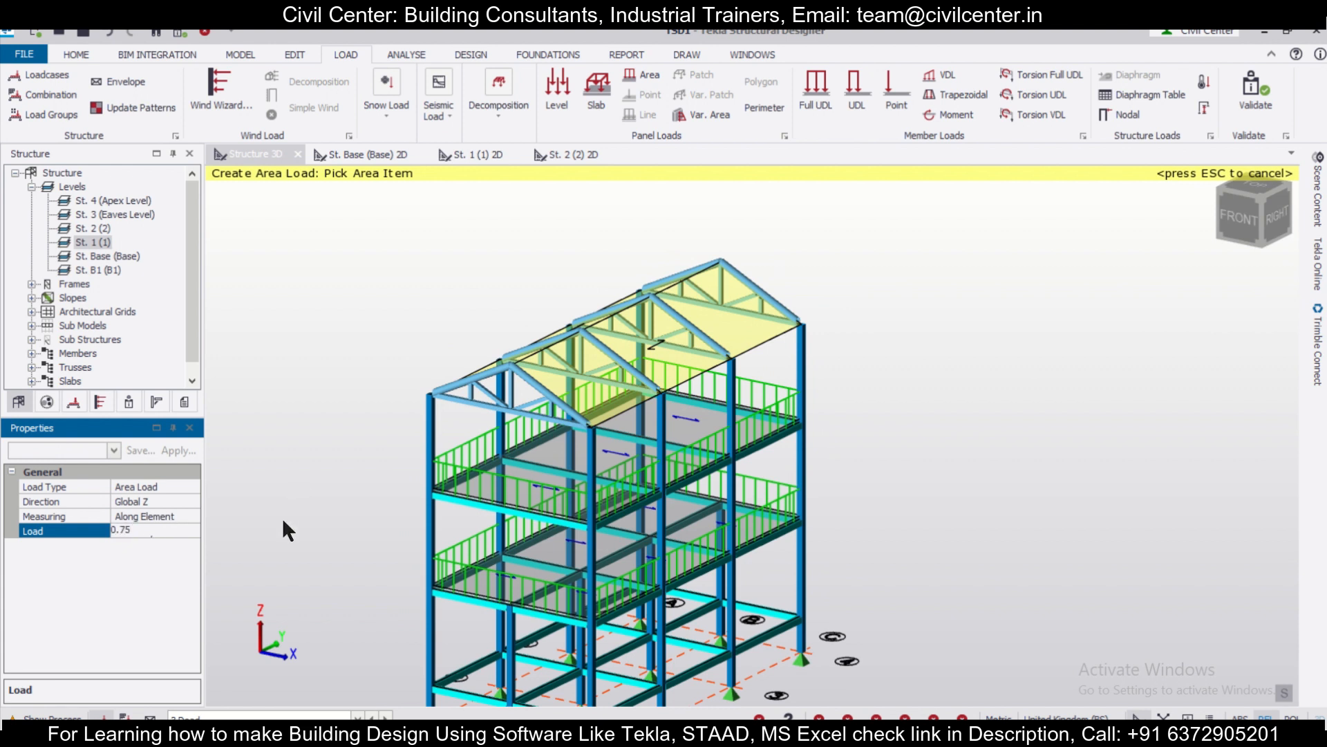
key("Return")
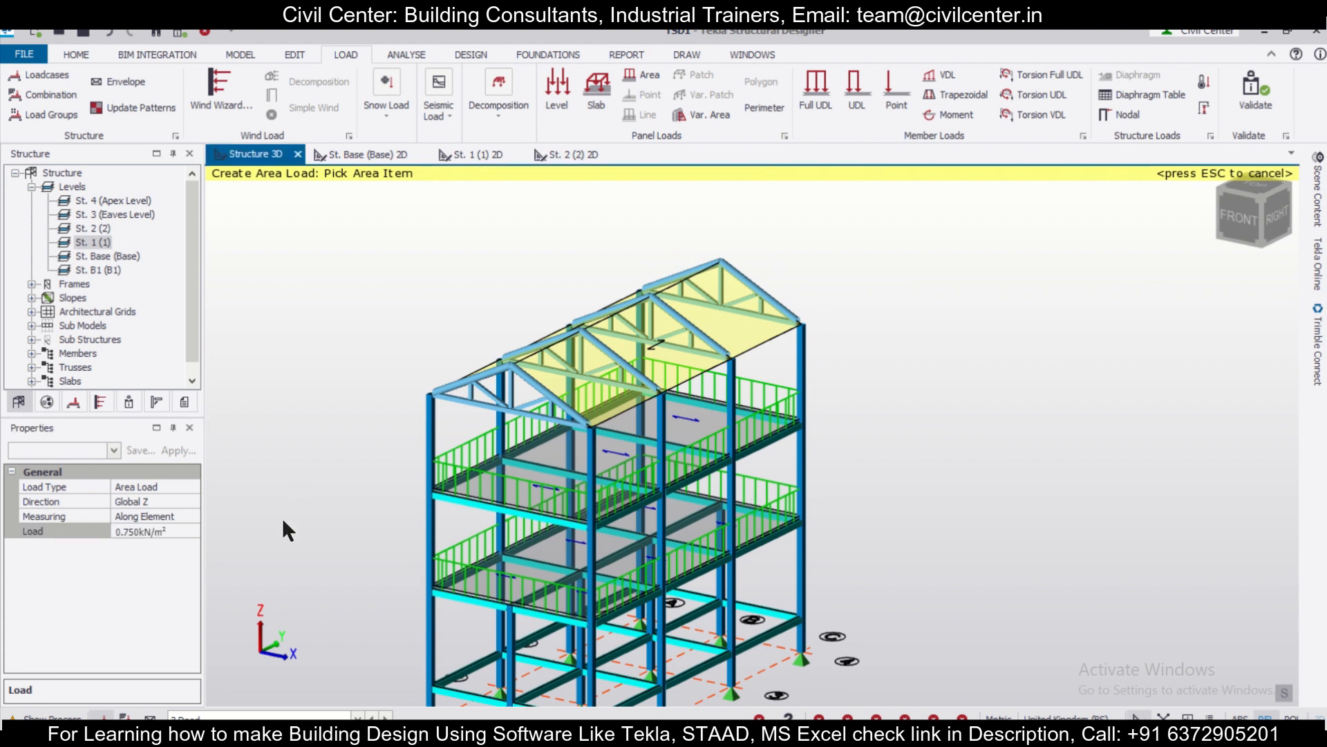
left_click(600, 379)
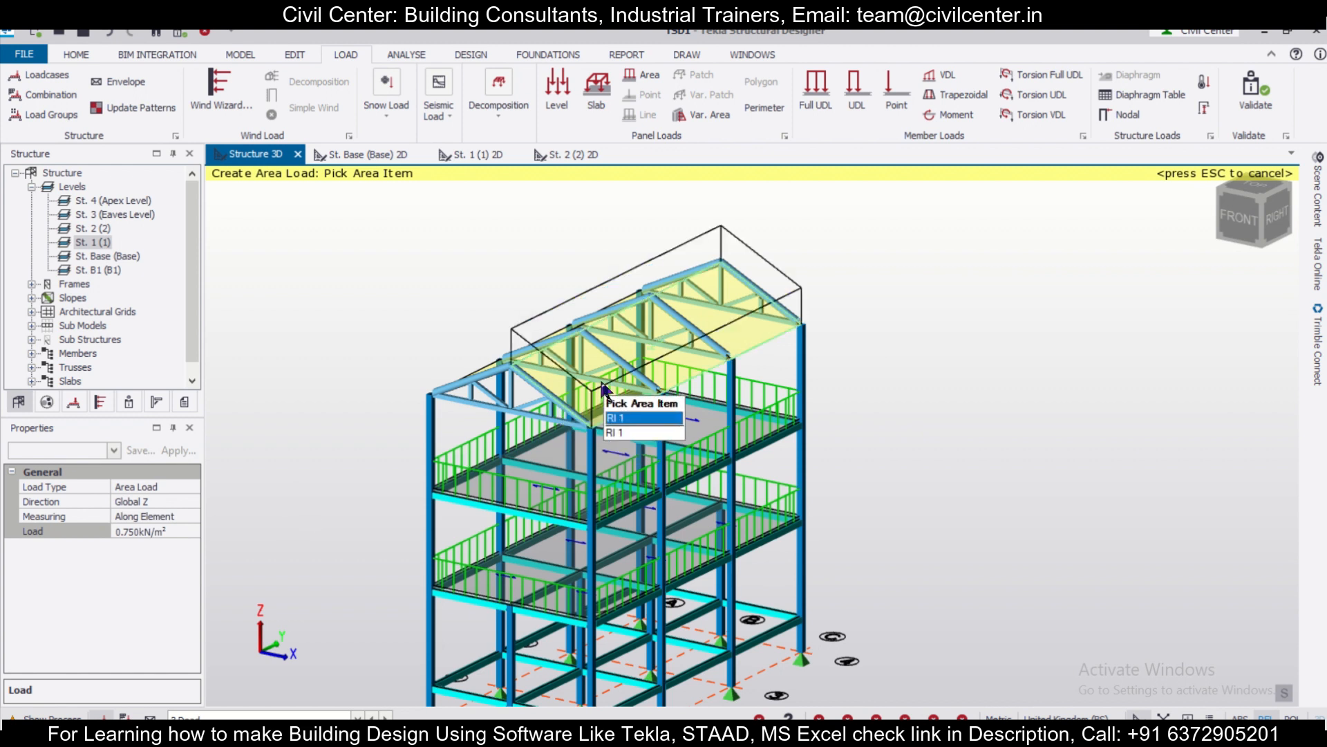
left_click(643, 417)
left_click(486, 369)
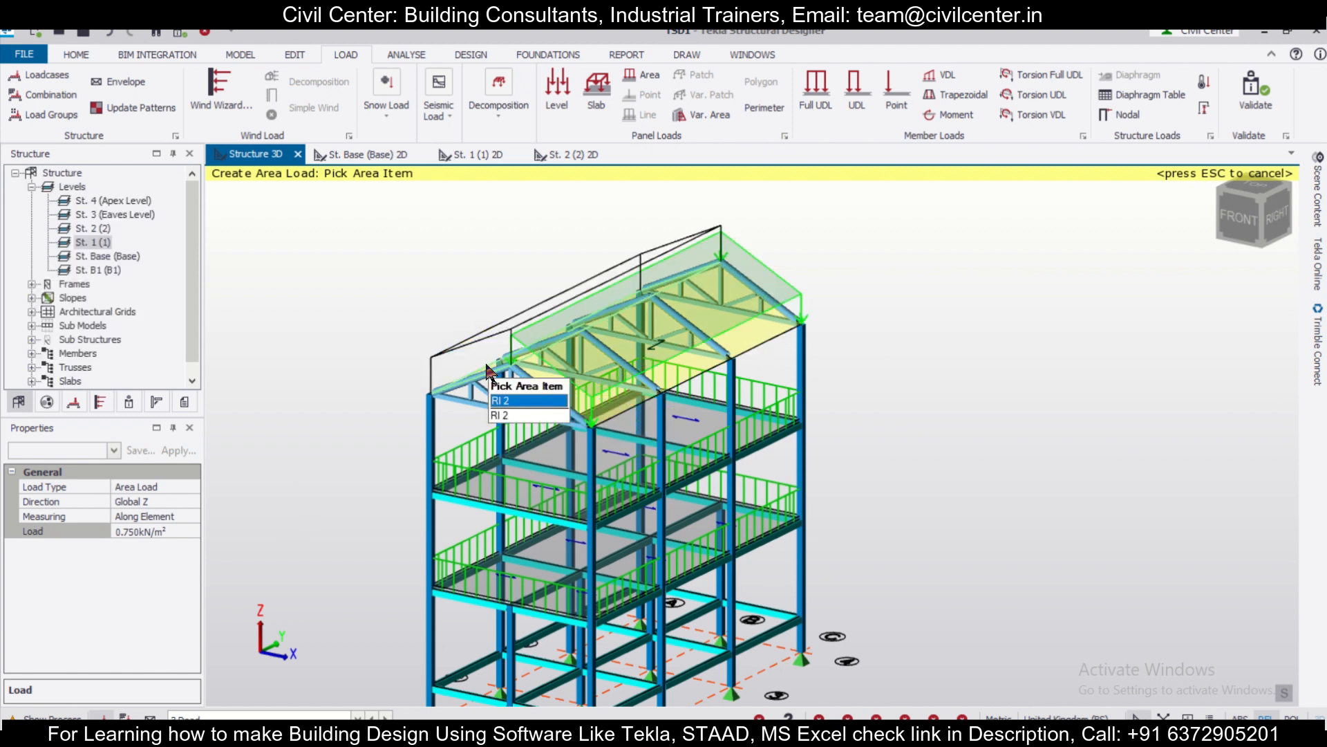
left_click(529, 400)
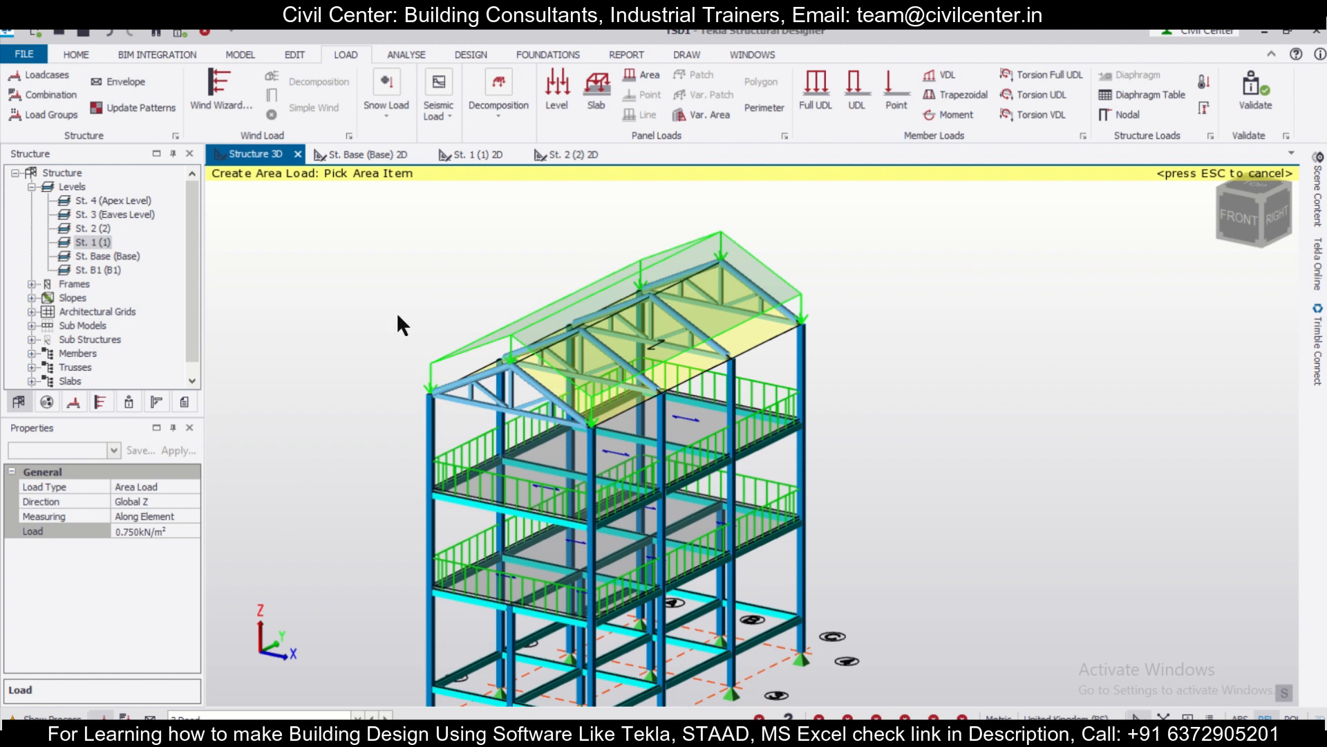
In the Roof Live loadcase, apply a 1 kN/m² area load measured as Projected to both roof panels
left_click(290, 717)
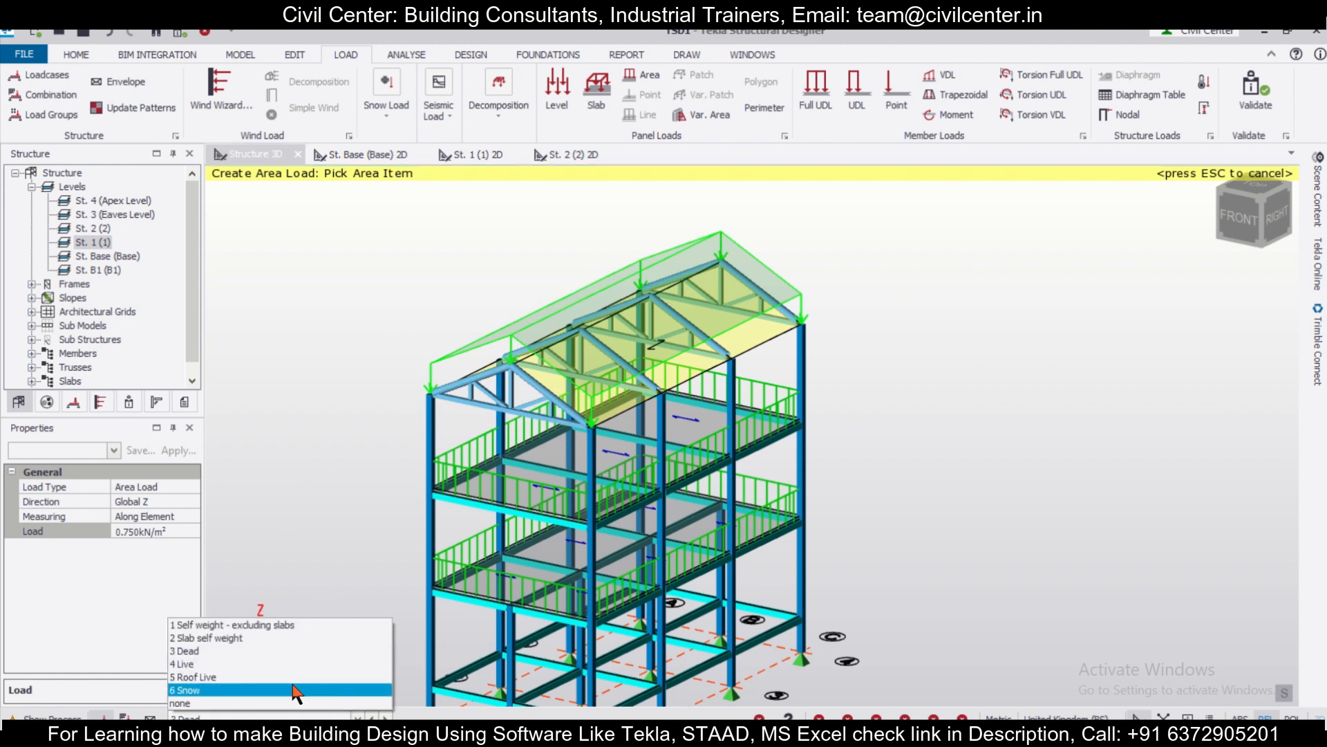
left_click(297, 678)
left_click(173, 531)
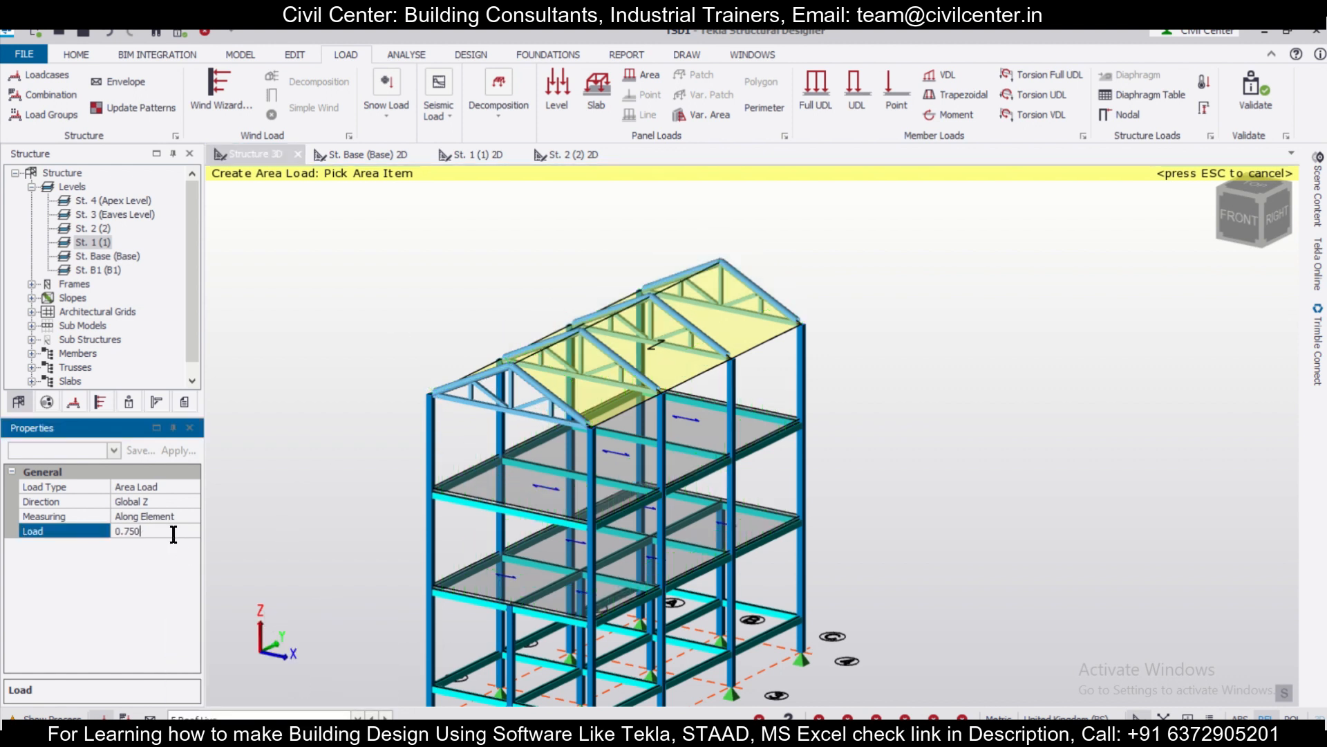
type("1")
left_click(170, 516)
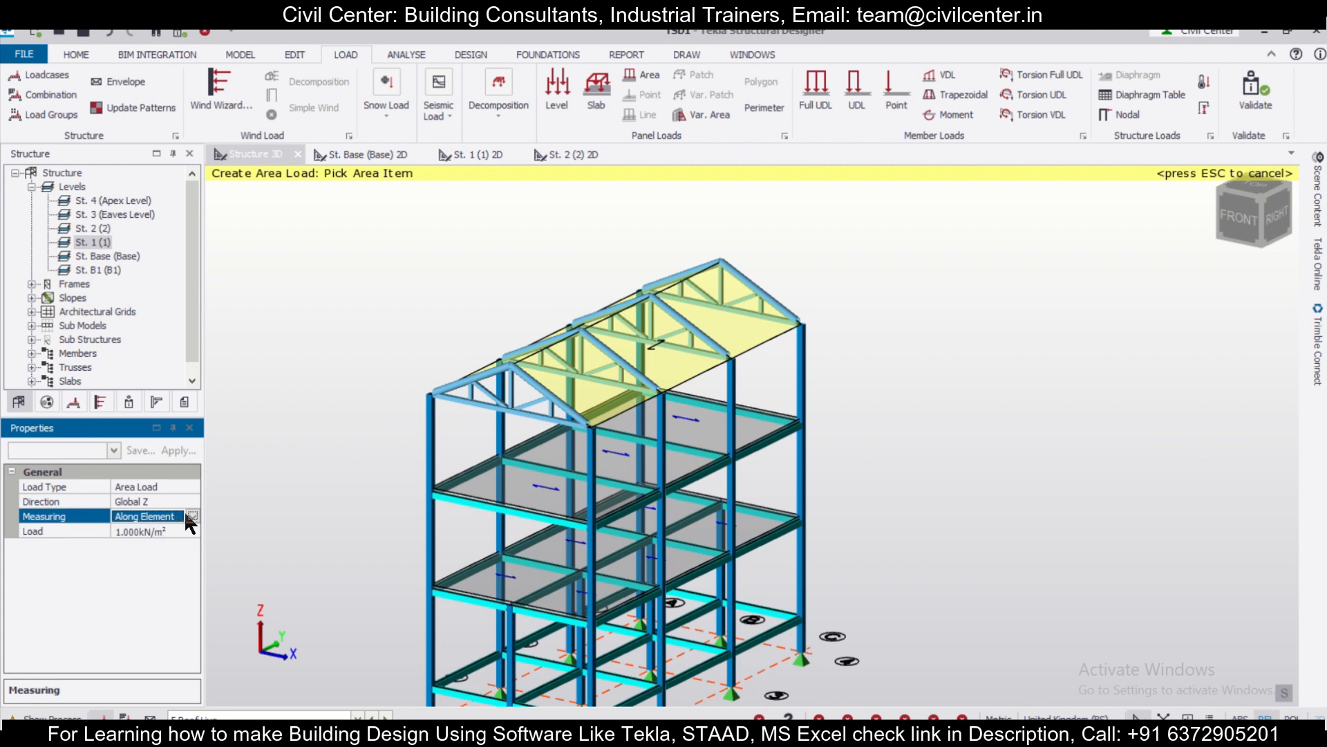
left_click(185, 512)
left_click(169, 545)
left_click(611, 370)
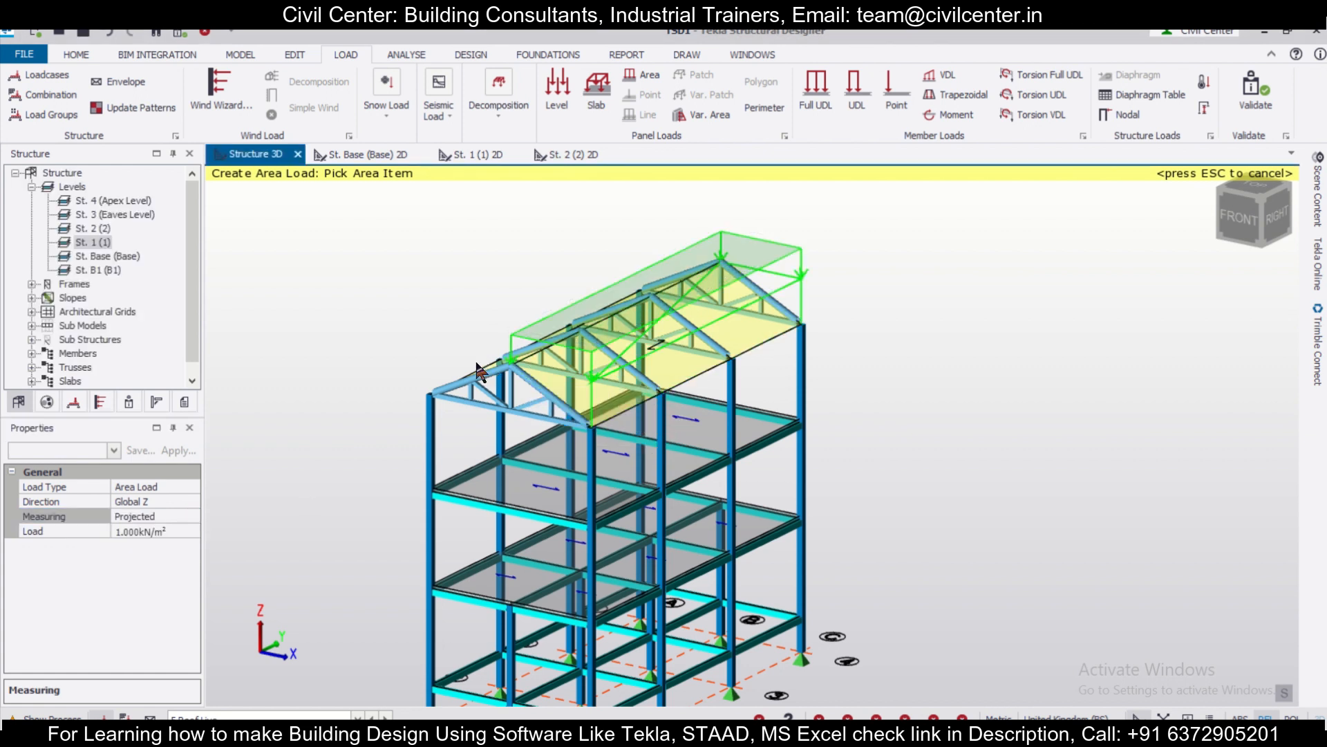
mouse_move(487, 372)
left_click(498, 400)
Select all base supports at St. B1 and set their Mx and My restraints to Fixed
scroll(838, 542, "down", 3)
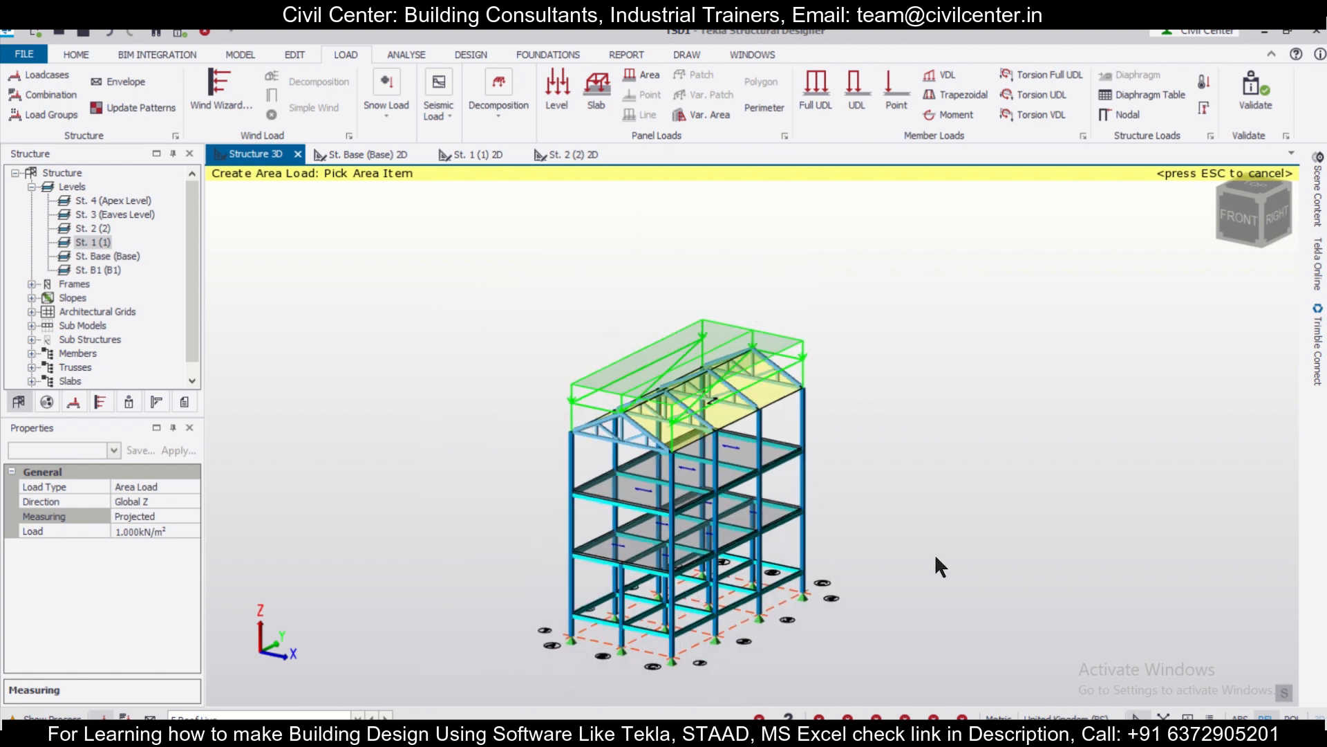
scroll(899, 590, "up", 2)
scroll(898, 591, "down", 1)
middle_click_drag(898, 591, 856, 549)
right_click_drag(856, 549, 640, 523)
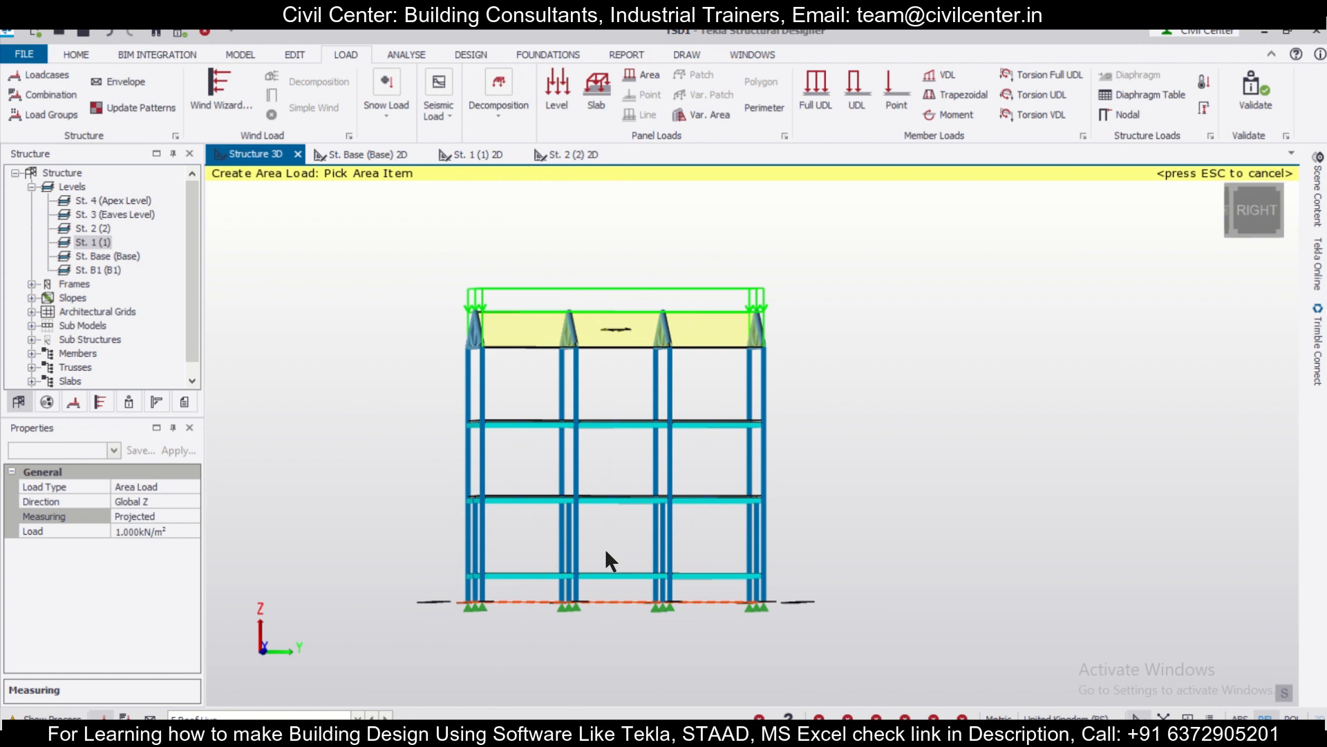
key("Escape")
left_click_drag(415, 584, 870, 661)
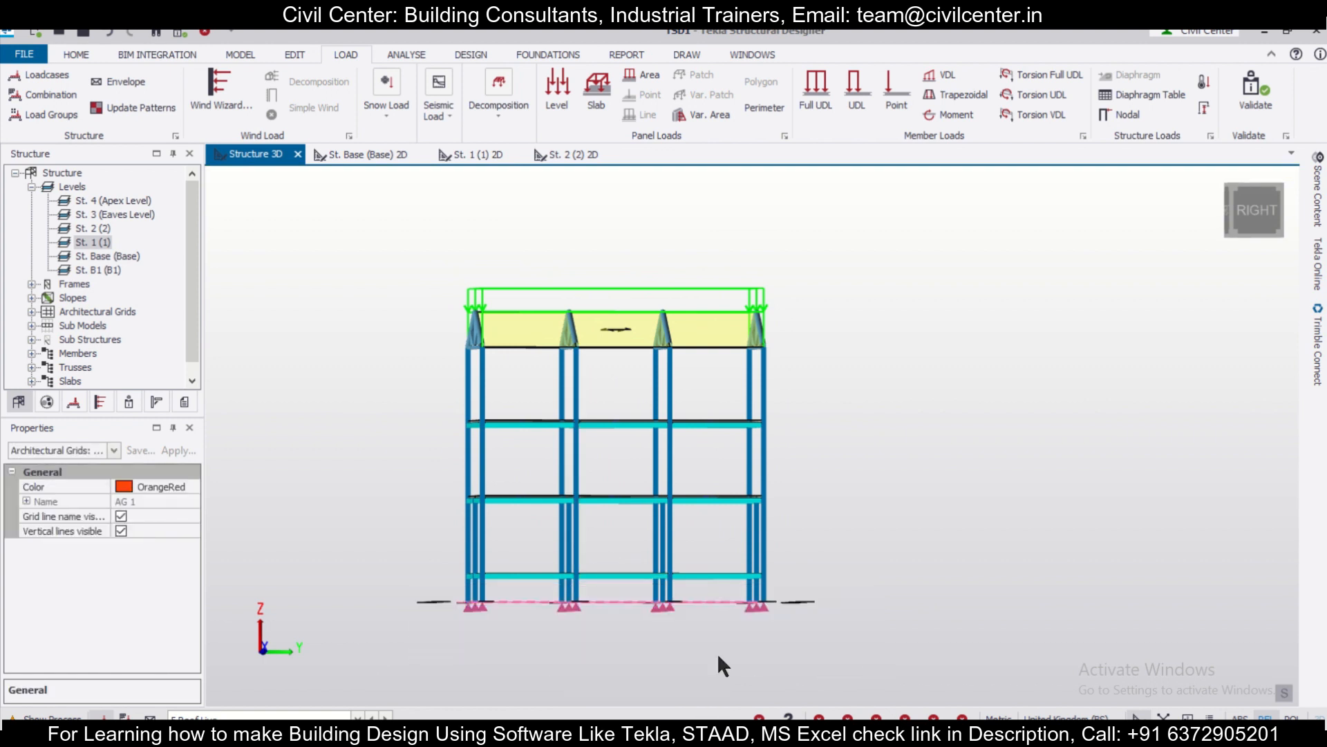
left_click(113, 450)
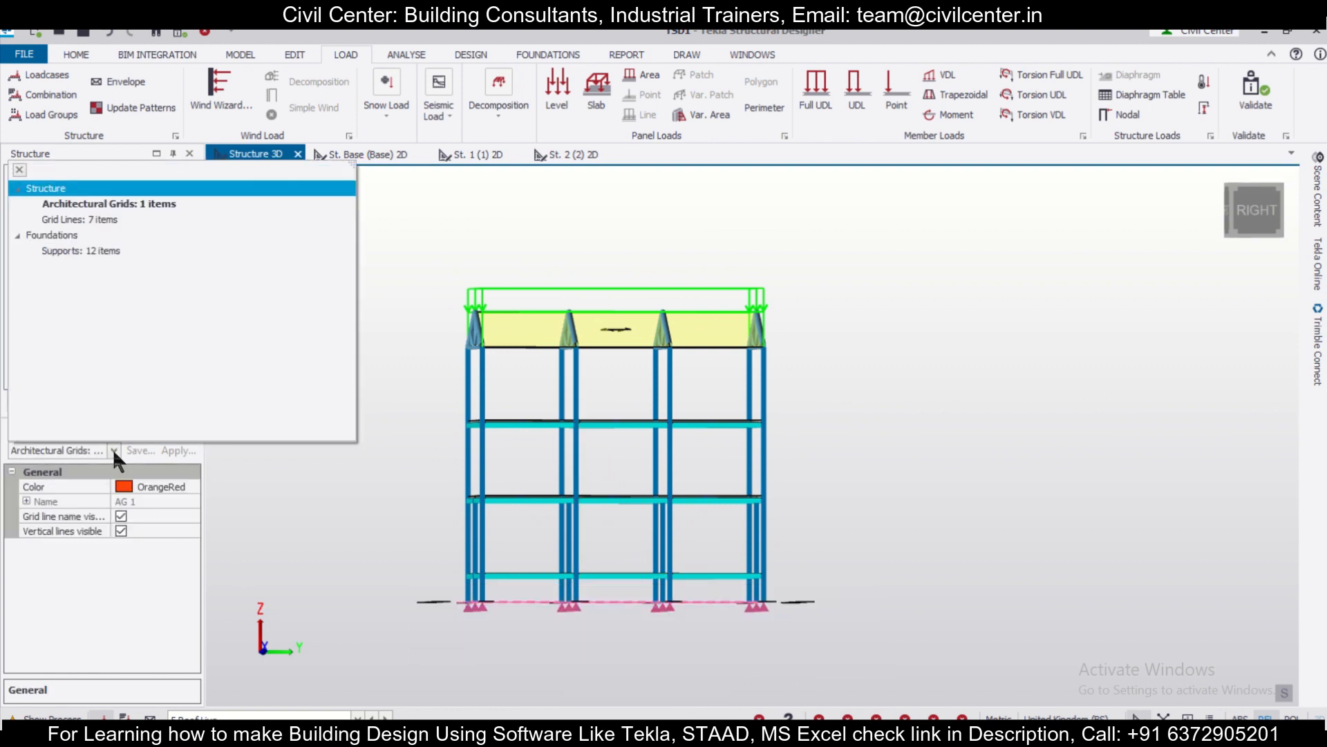
left_click(114, 251)
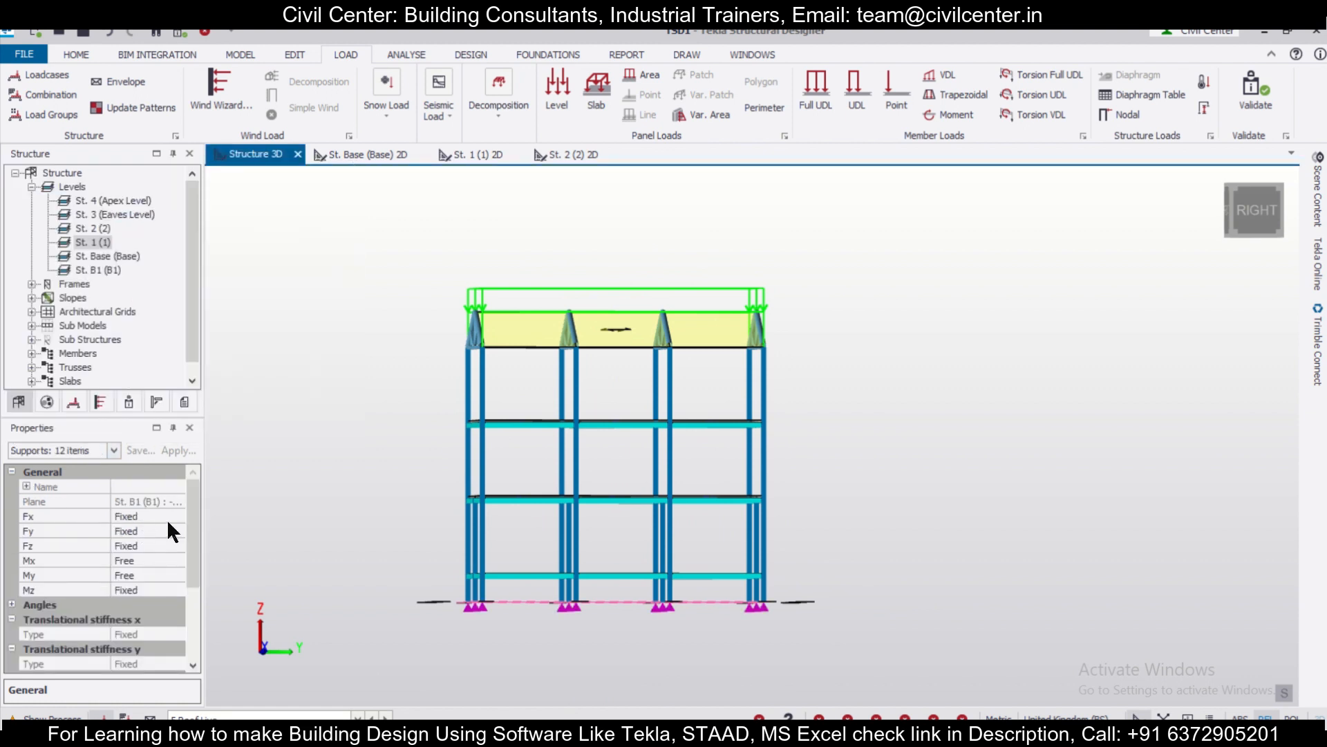
left_click(173, 560)
left_click(178, 560)
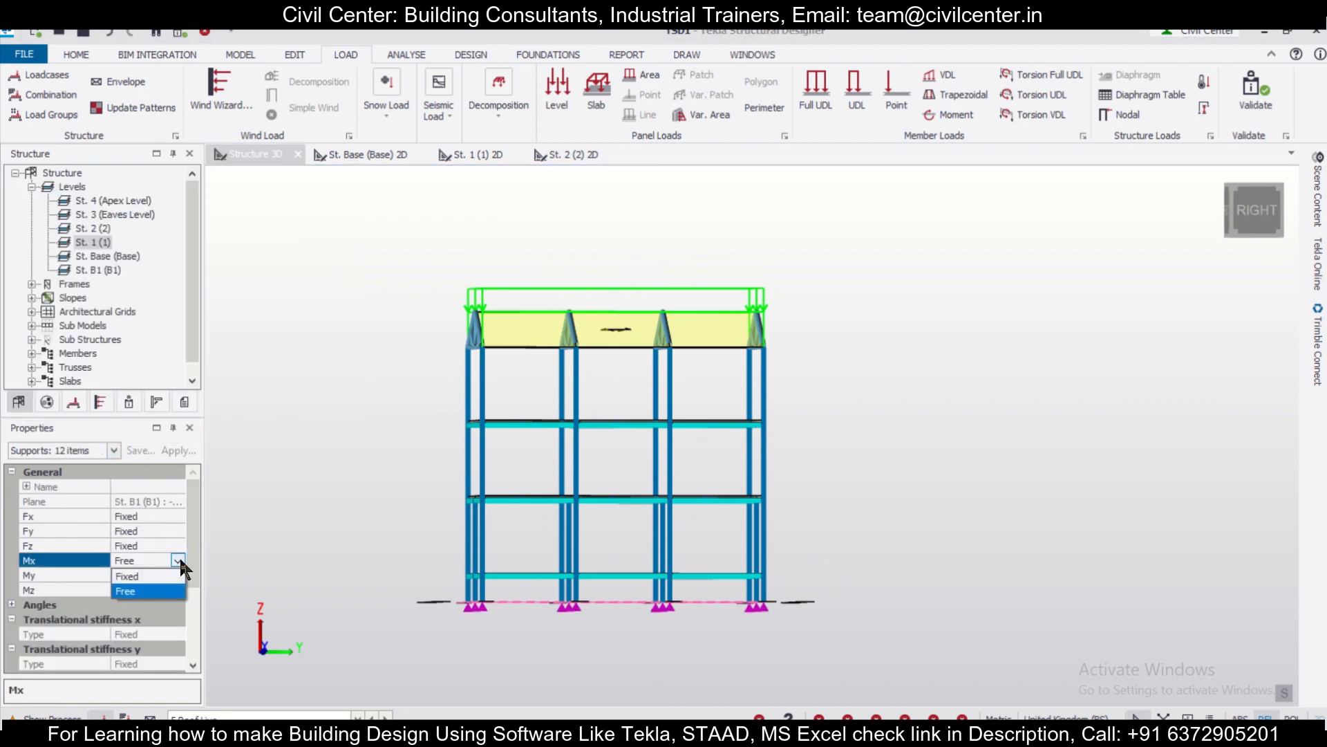
left_click(164, 576)
left_click(169, 575)
left_click(178, 575)
left_click(161, 589)
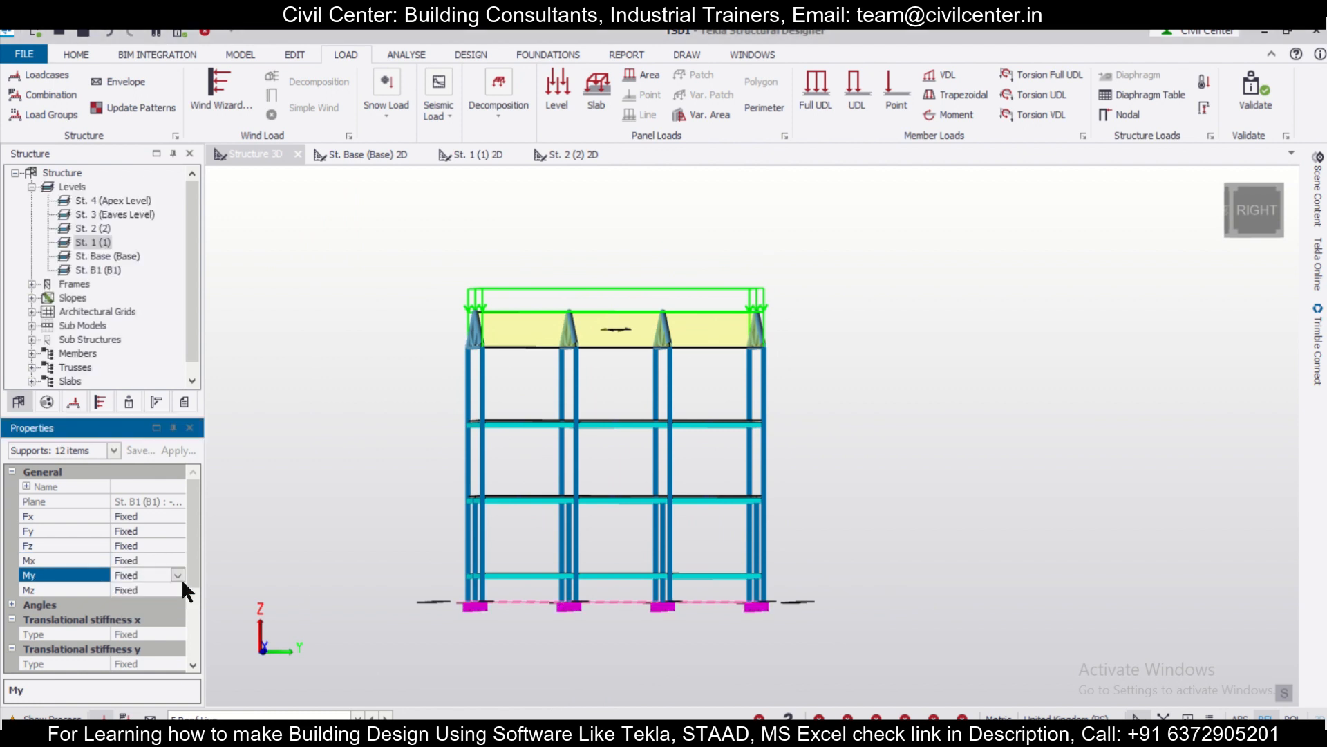
Inspect the base supports and the loaded frame from several angles in the 3D structure view
left_click(309, 567)
right_click_drag(310, 567, 333, 589)
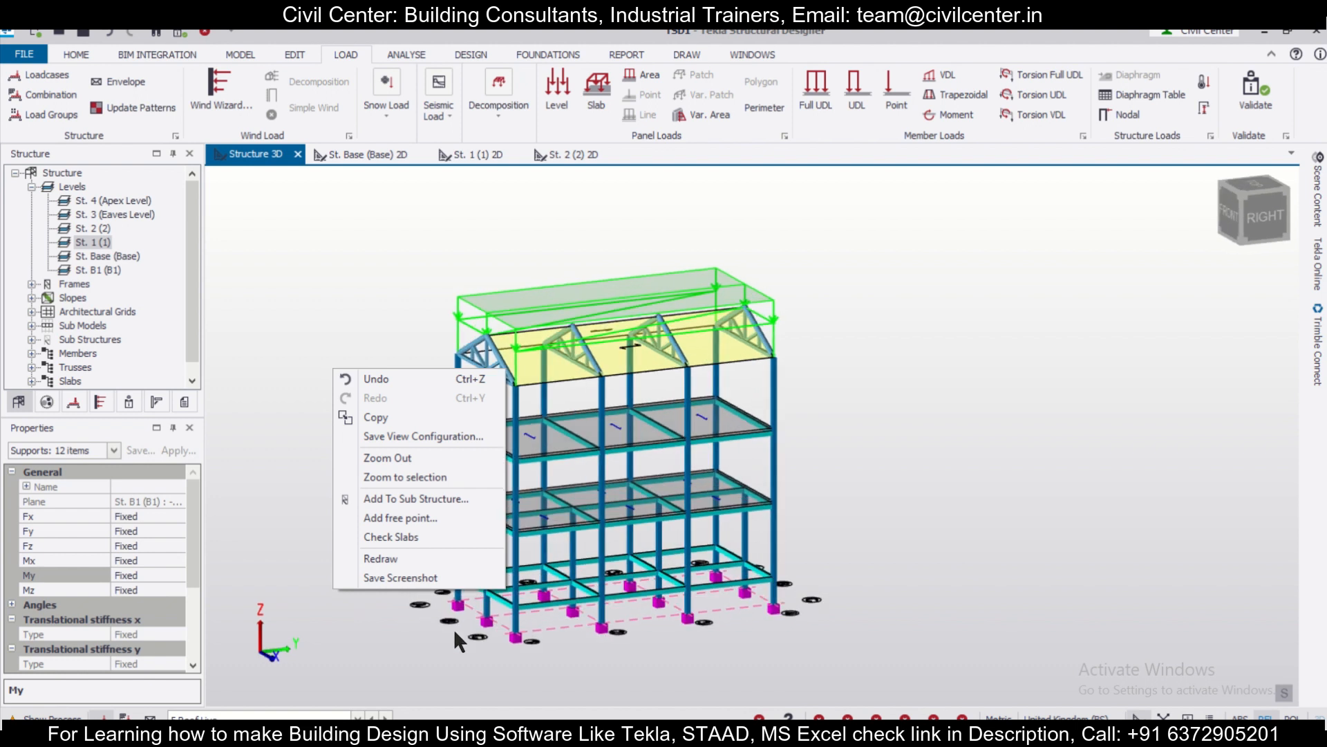
left_click(427, 638)
scroll(908, 636, "up", 3)
scroll(908, 635, "down", 4)
right_click_drag(908, 636, 982, 648)
scroll(922, 637, "up", 1)
scroll(923, 638, "down", 2)
scroll(935, 612, "up", 2)
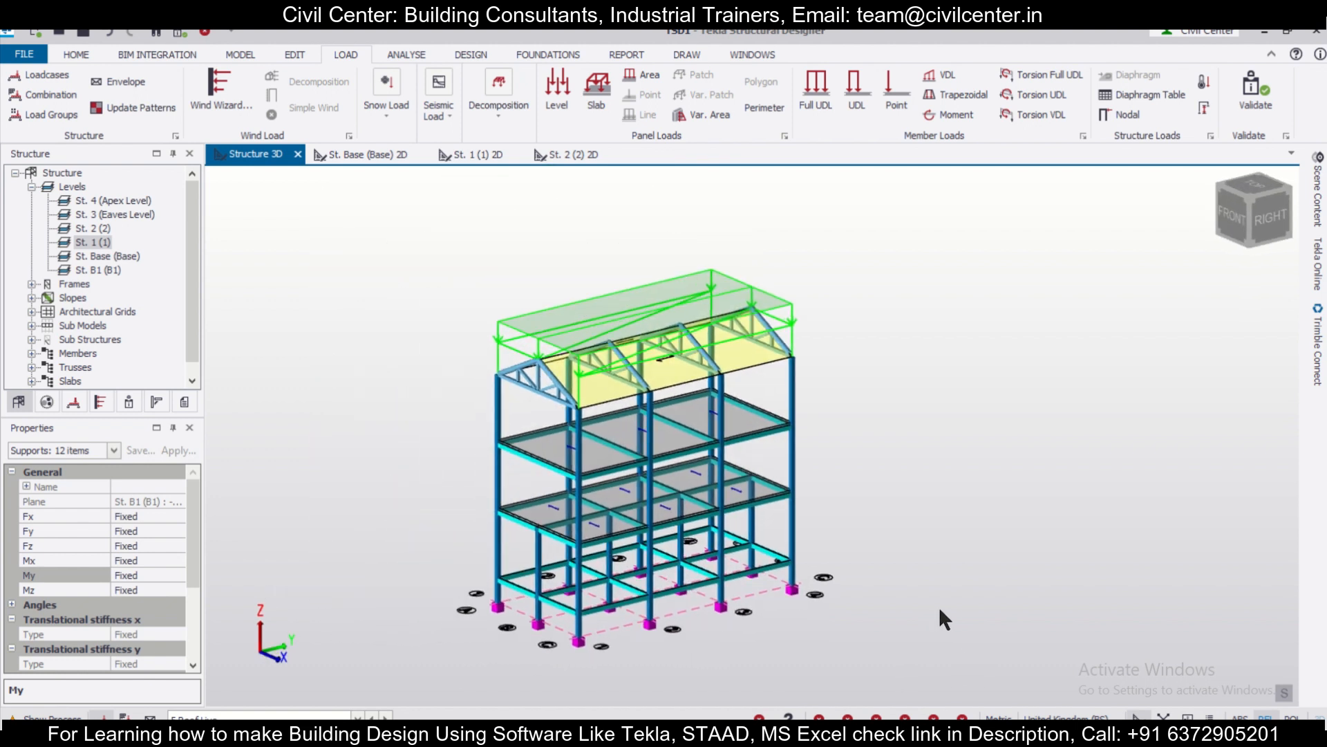
scroll(945, 617, "up", 1)
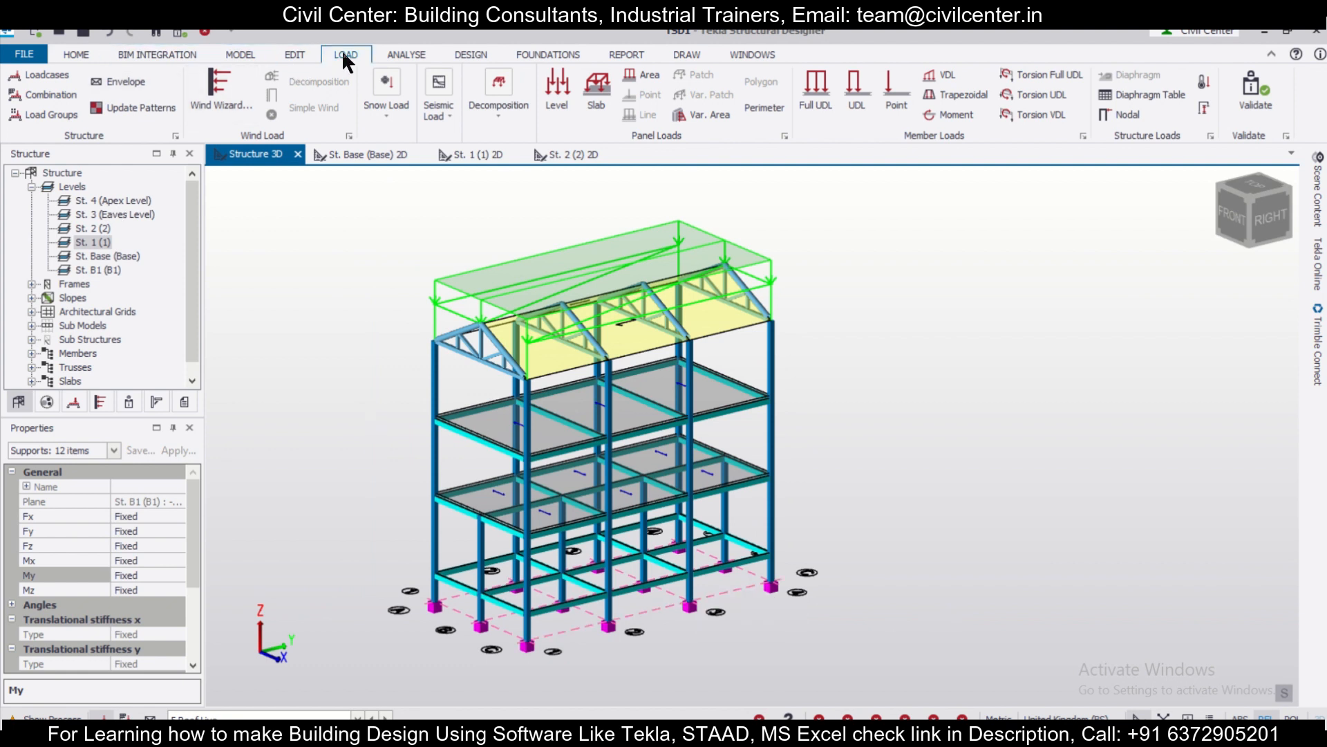
Start generating load combinations for the Operating scenario, accepting the proposed strength and service factors
left_click(52, 94)
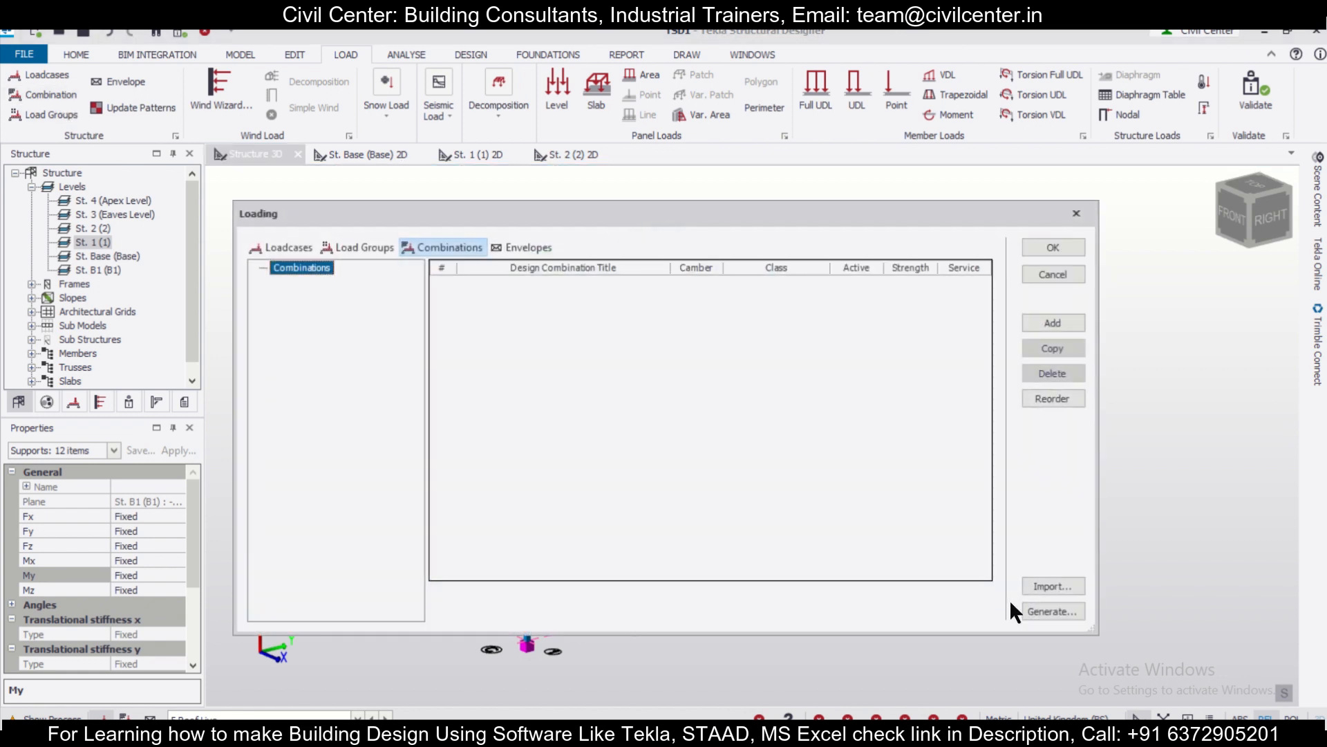
left_click(1039, 609)
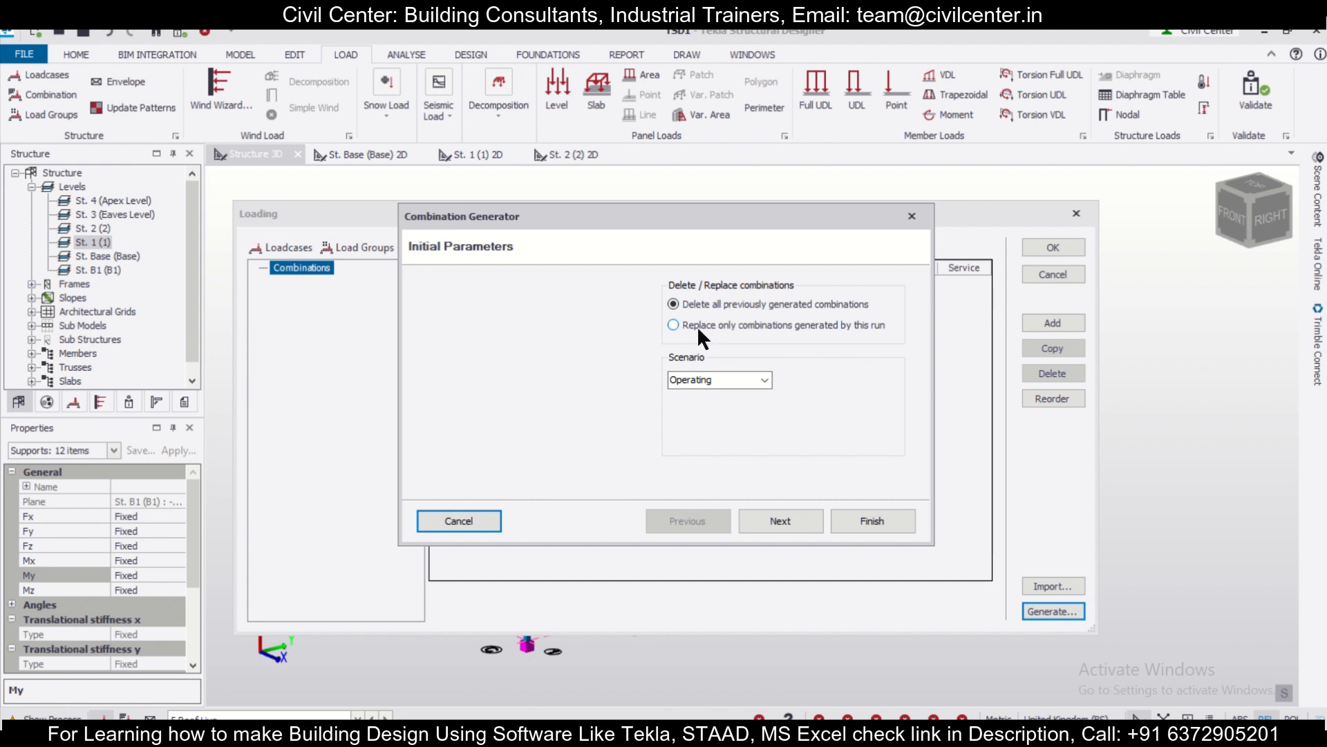
left_click(787, 517)
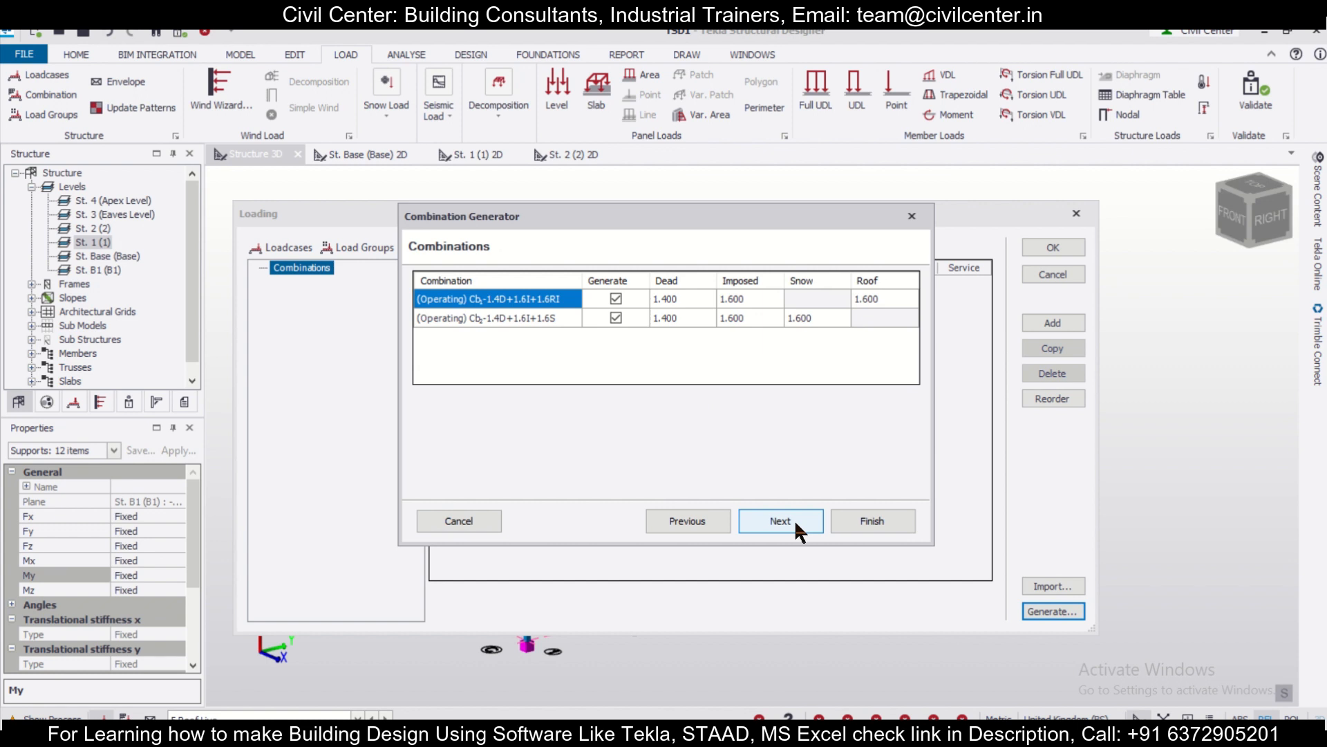
left_click(794, 520)
left_click(833, 298)
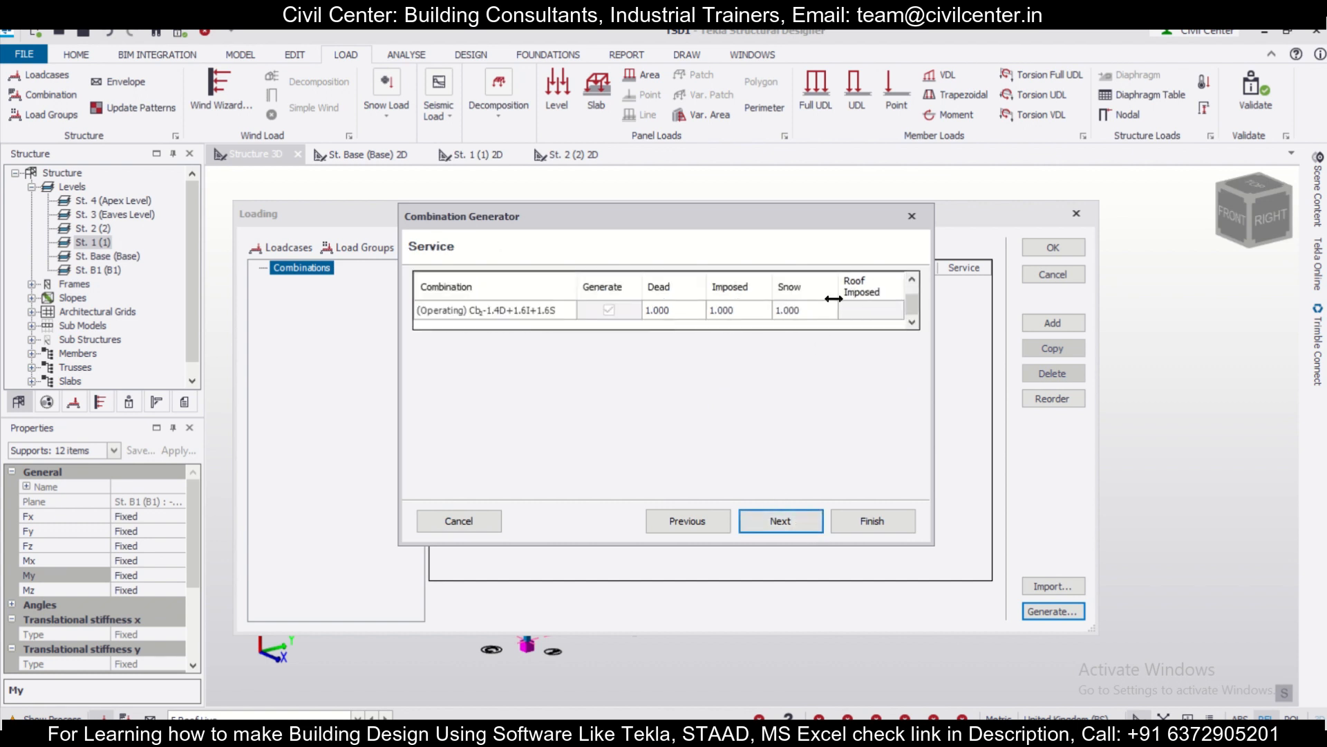
left_click(751, 305)
left_click(778, 520)
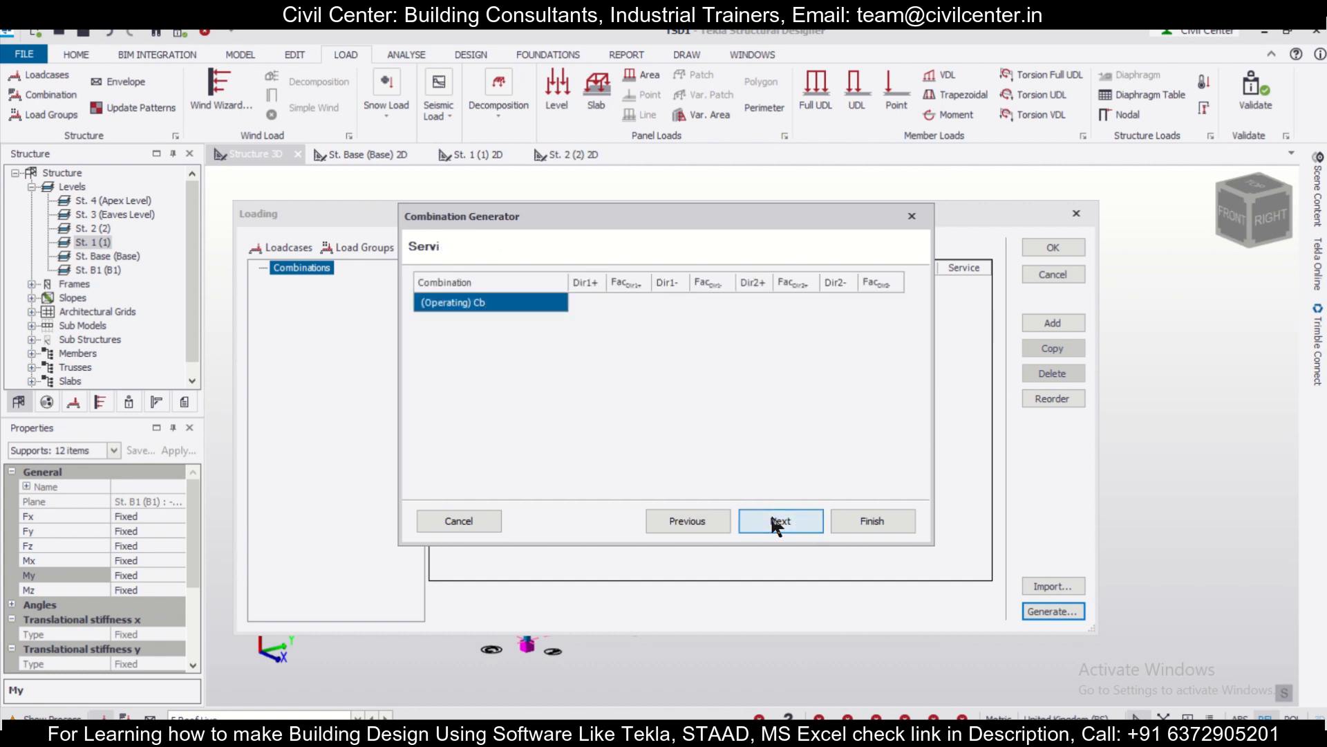
Include NHF in Dir1+, Dir1-, Dir2+ and Dir2- for the 1.4D+1.6I+1.6RI combination, generate the combinations and accept them
left_click(587, 302)
left_click(671, 302)
left_click(762, 302)
left_click(672, 304)
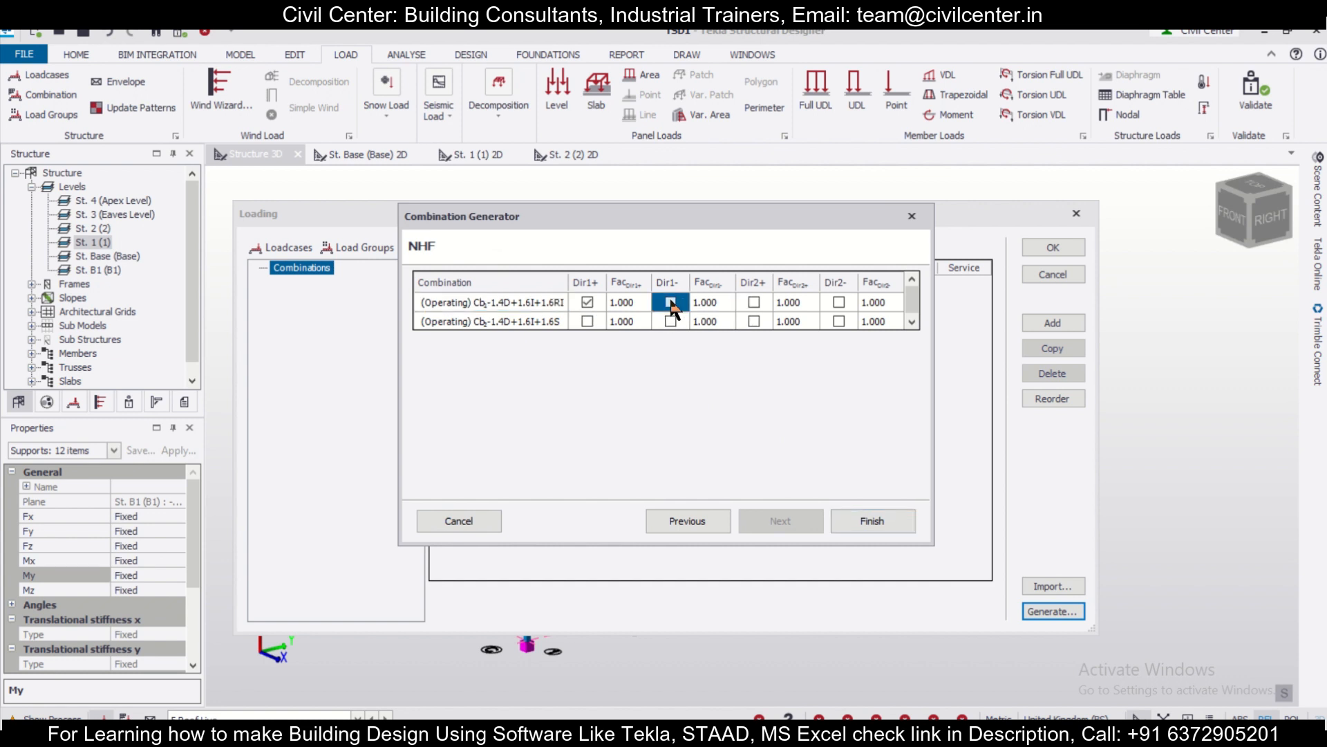
left_click(754, 302)
left_click(838, 302)
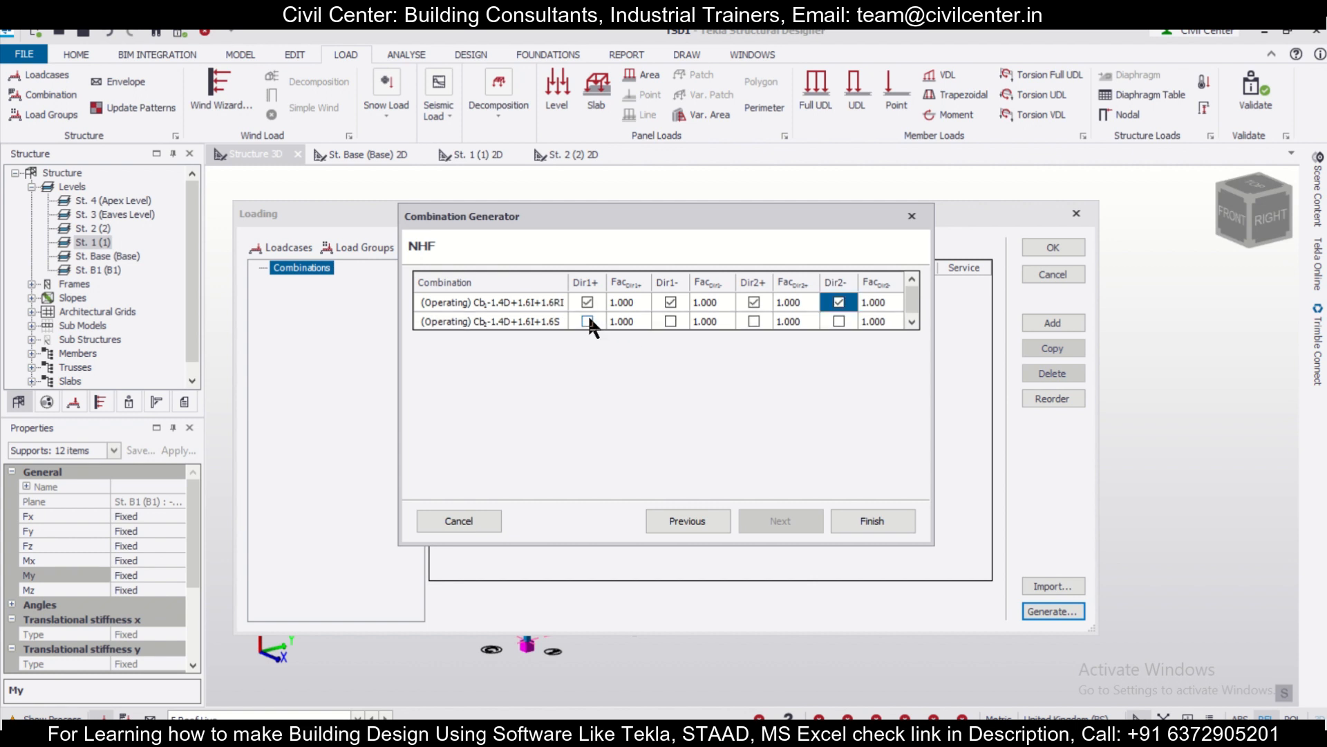
left_click(872, 521)
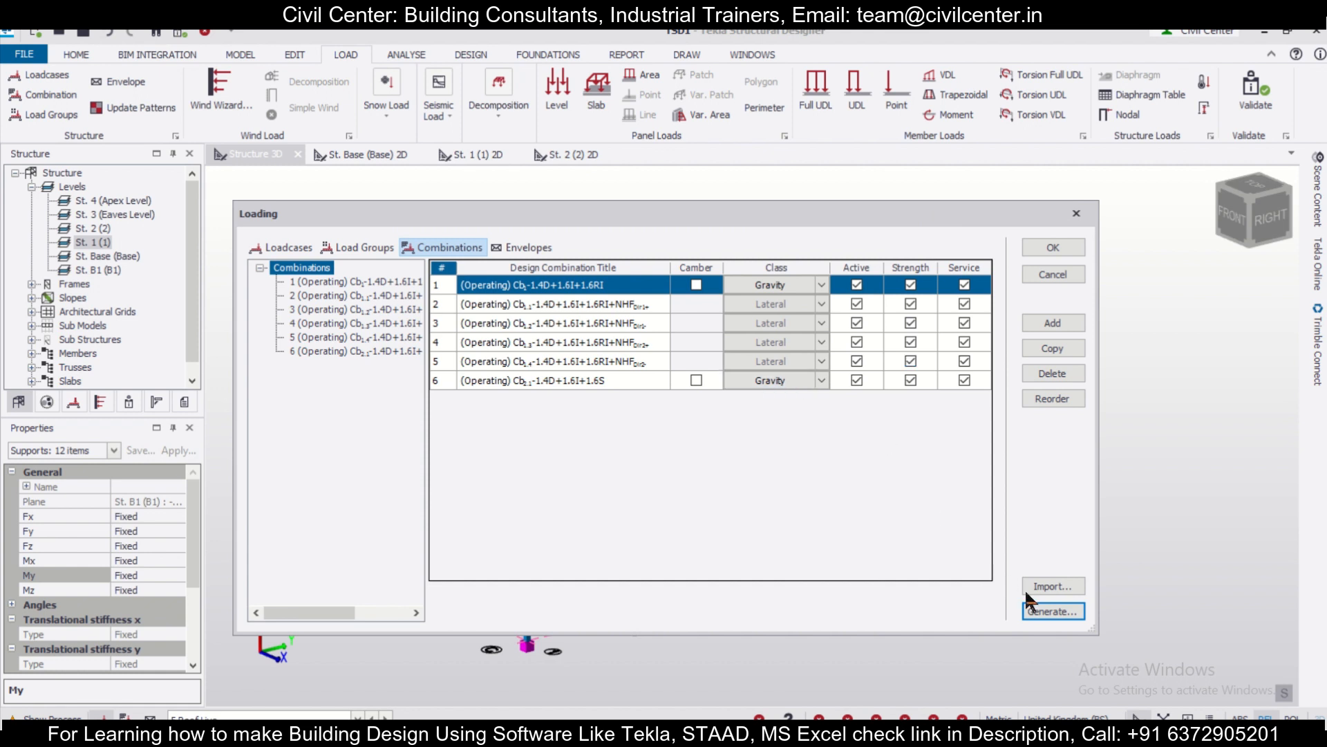
left_click(1066, 248)
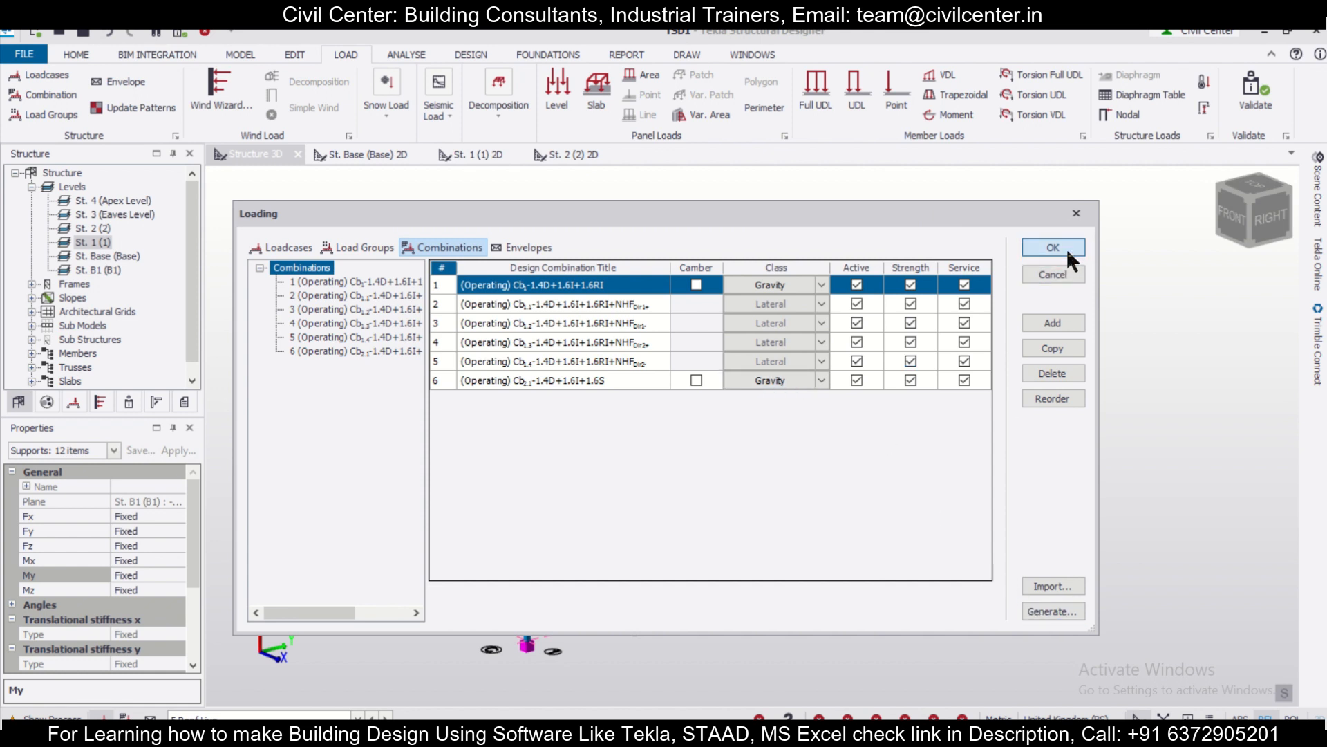
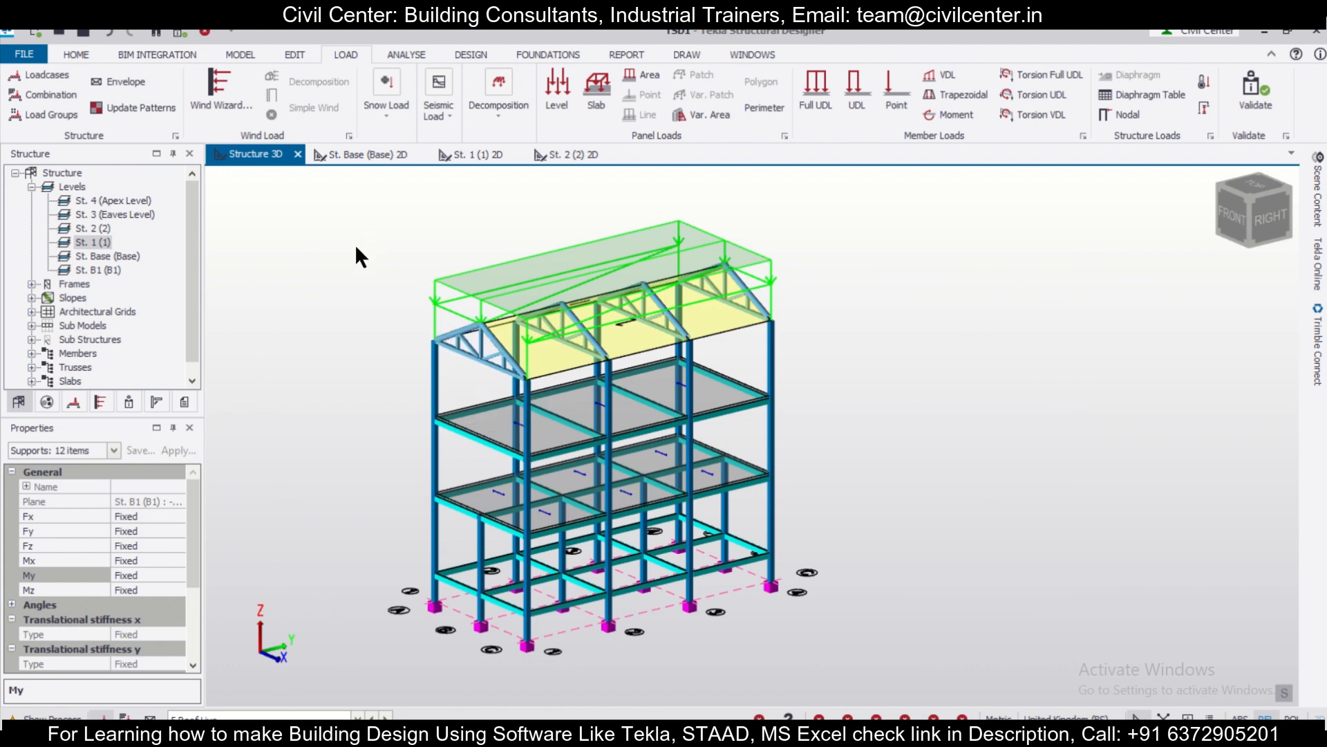
Run the static steel design and inspect the design status of the frame and roof trusses
scroll(355, 244, "down", 1)
left_click(473, 55)
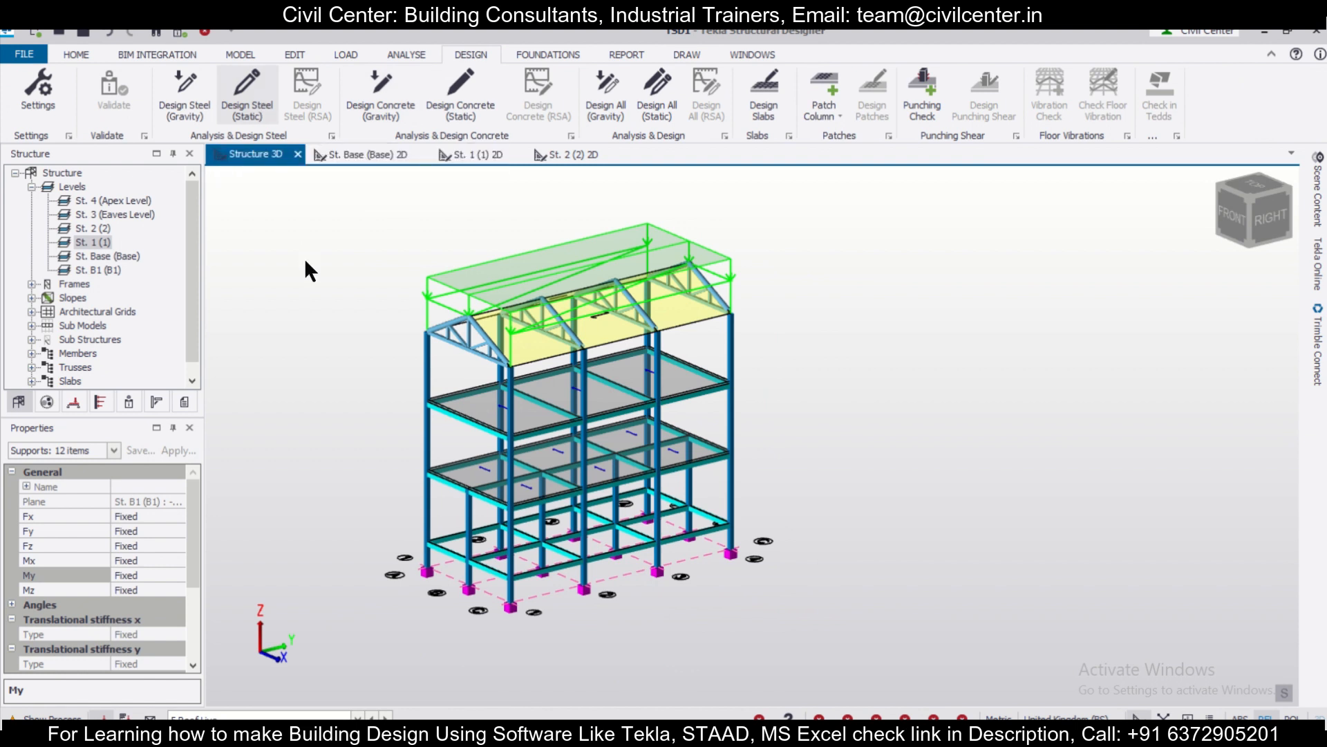
middle_click_drag(304, 259, 394, 288)
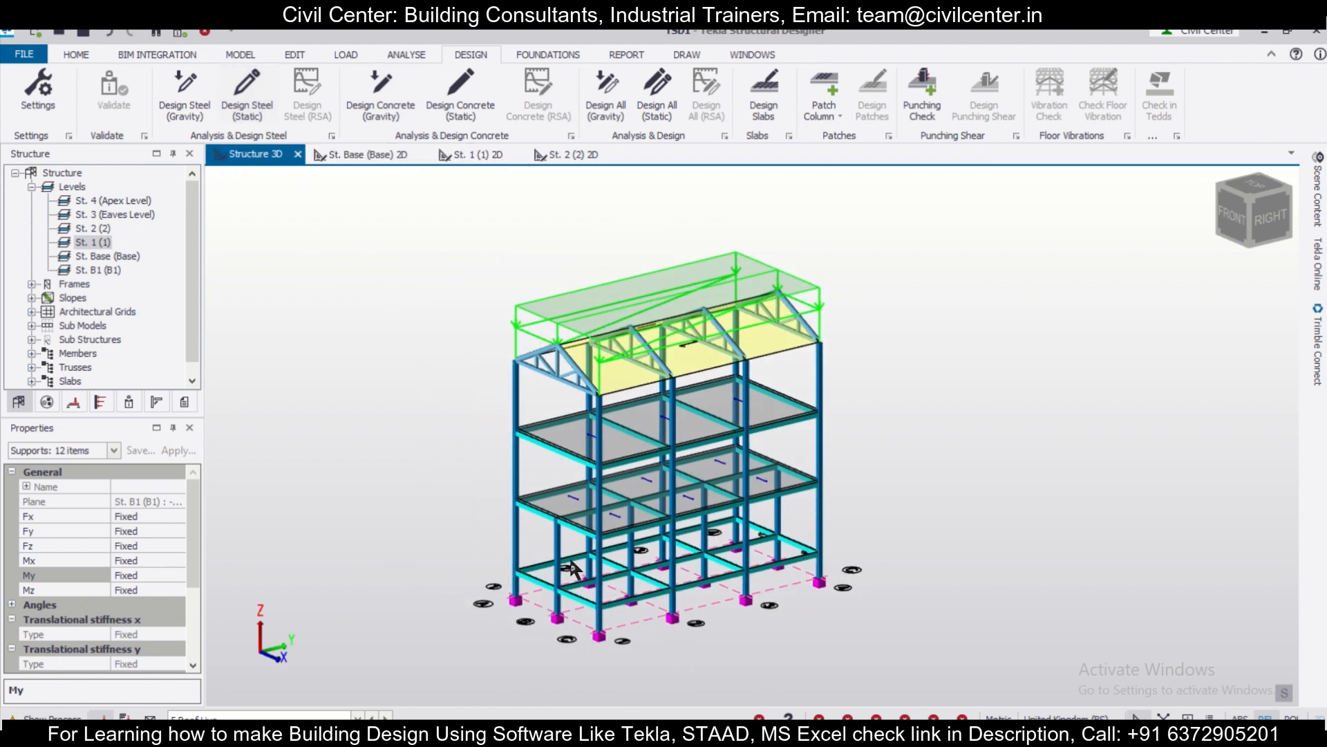
scroll(693, 593, "up", 2)
scroll(775, 587, "down", 2)
right_click_drag(982, 546, 1036, 520)
scroll(902, 482, "up", 1)
scroll(899, 481, "down", 1)
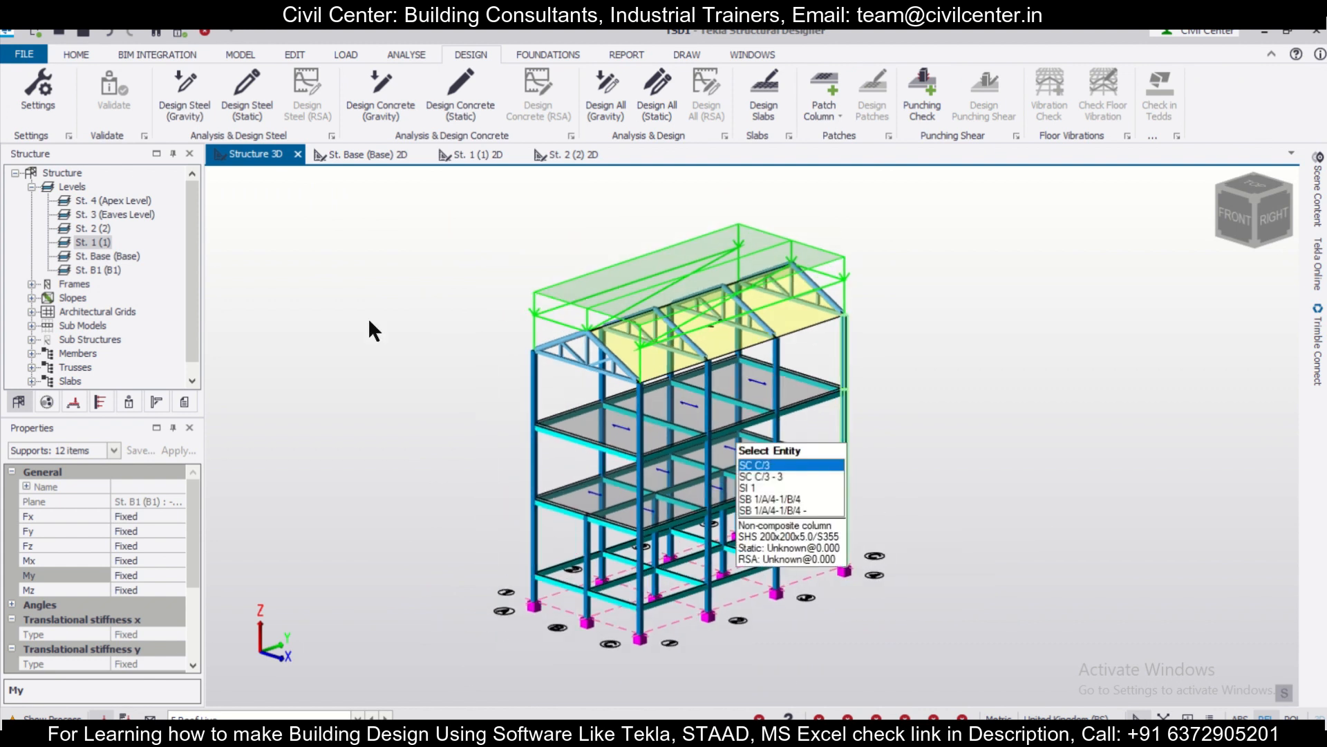
left_click(242, 106)
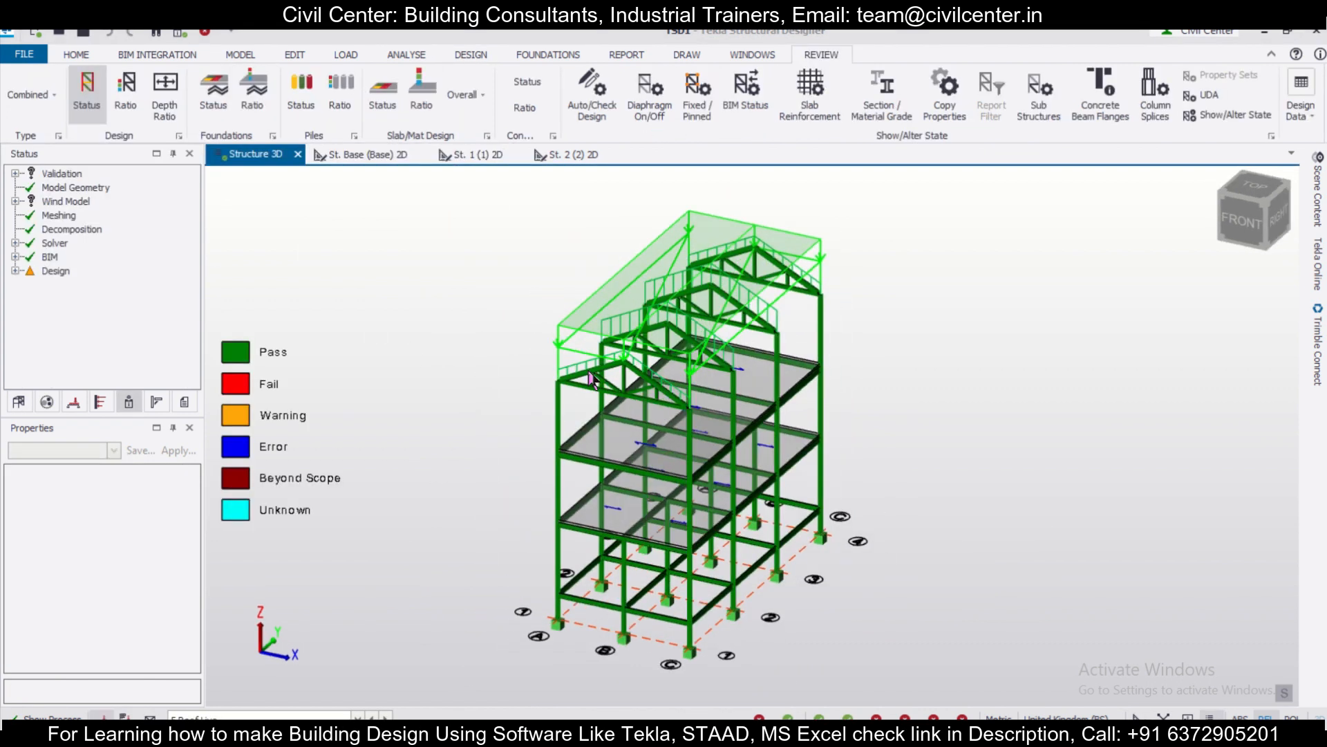
right_click_drag(877, 322, 475, 369)
scroll(852, 345, "up", 4)
right_click_drag(913, 333, 811, 326)
scroll(777, 339, "up", 1)
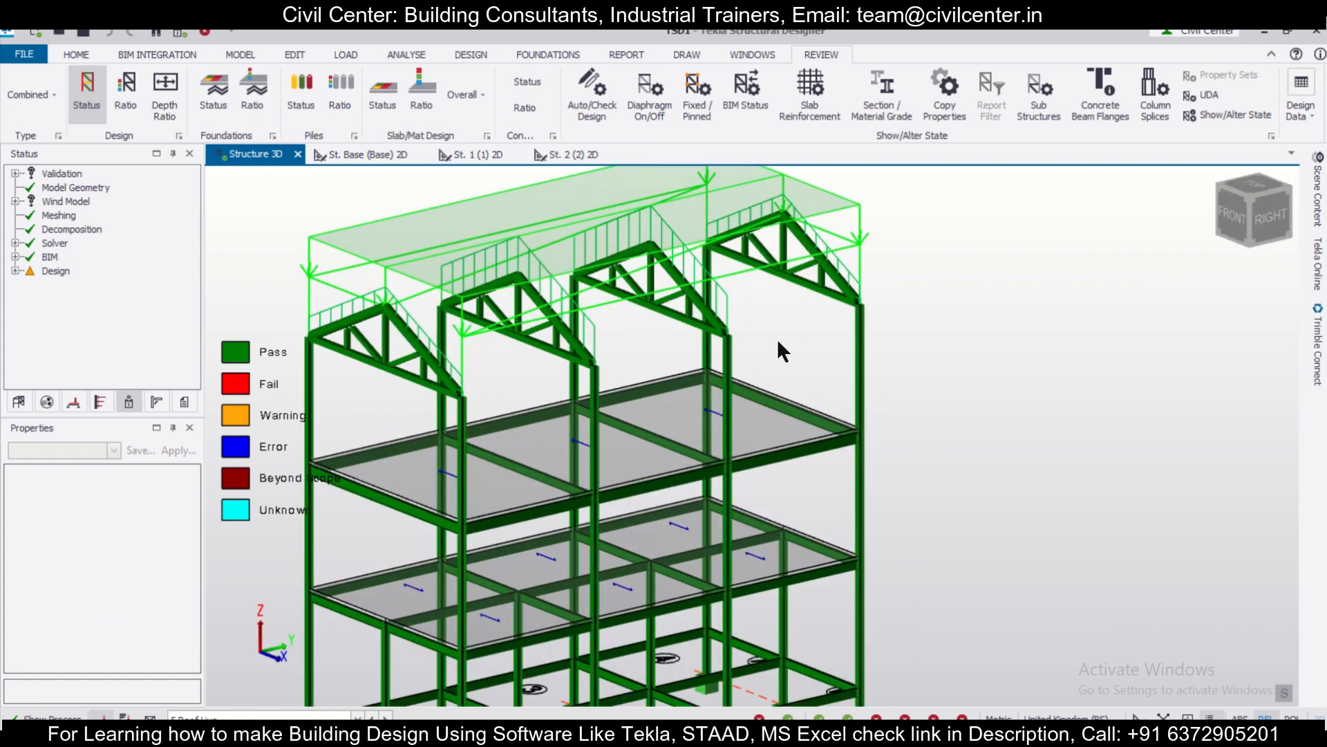
scroll(777, 338, "down", 2)
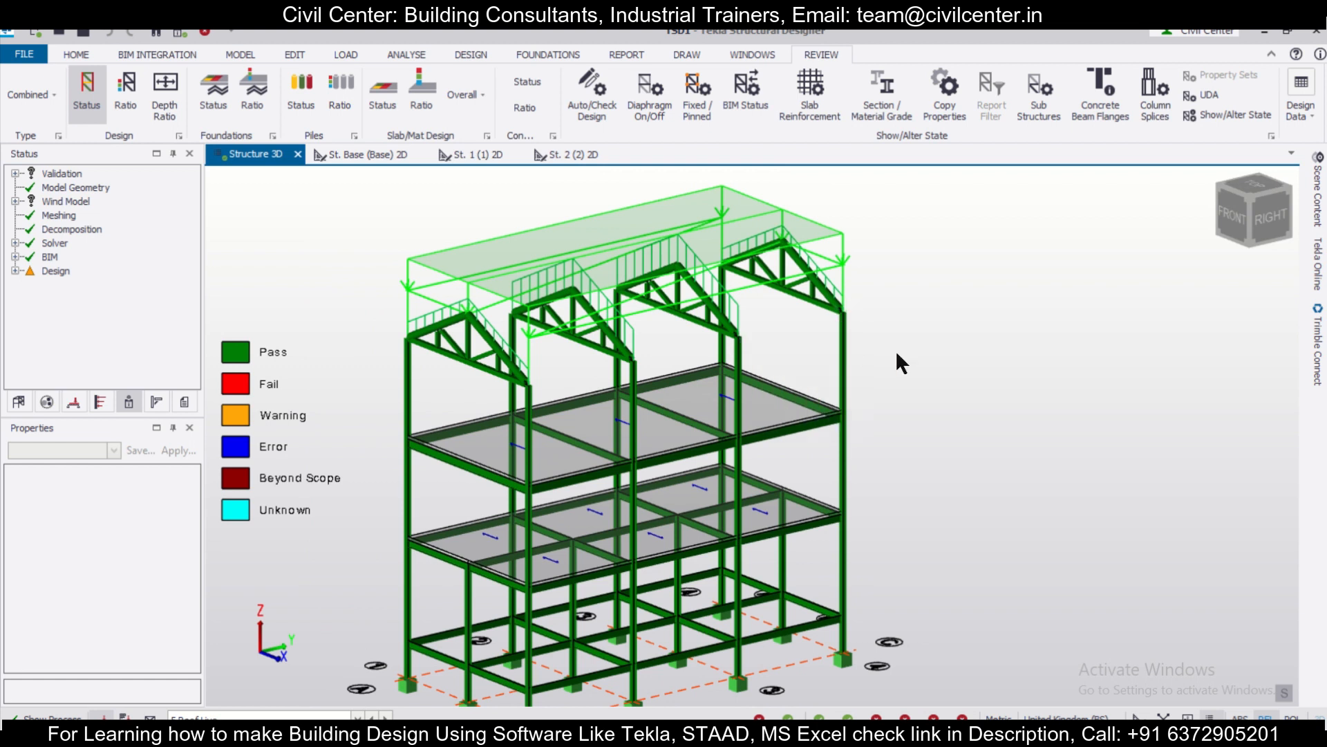
Start a rolled non-composite steel beam and set its section to circular hollow section CHS 193.7x5.0
left_click(246, 56)
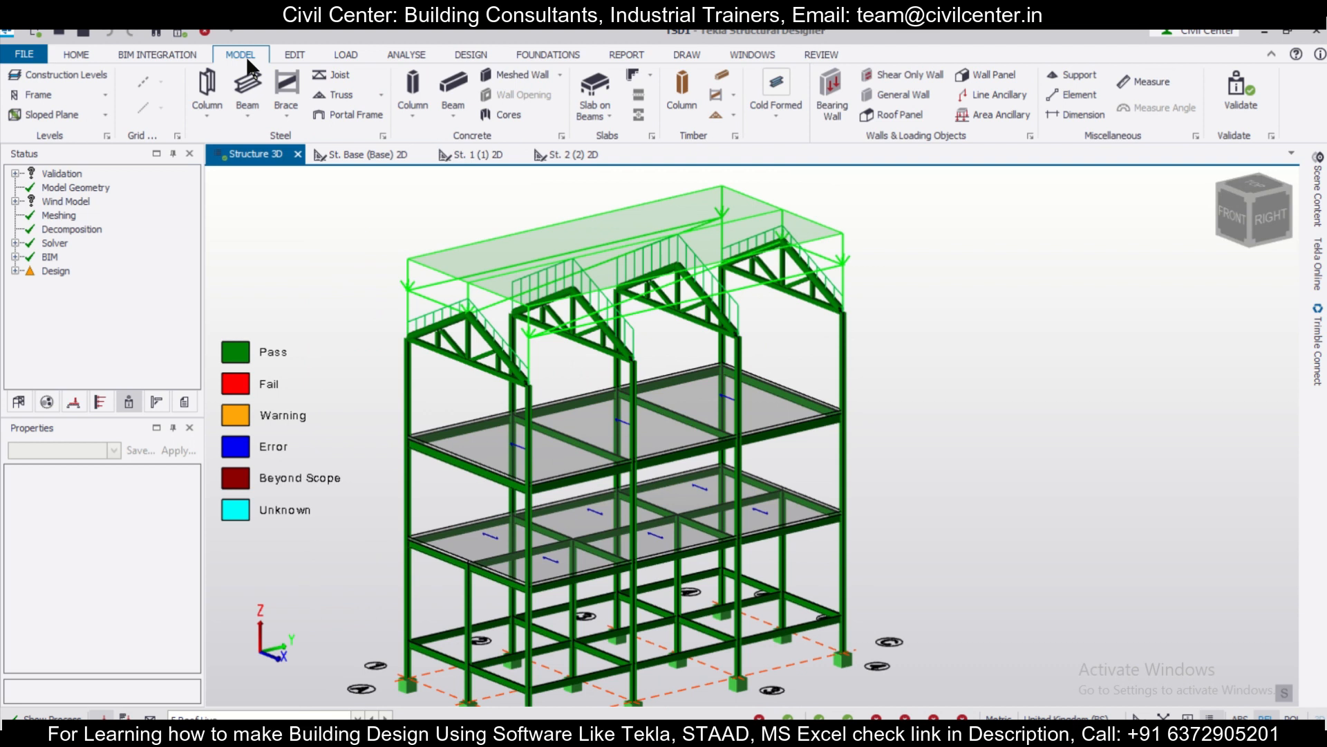
left_click(256, 89)
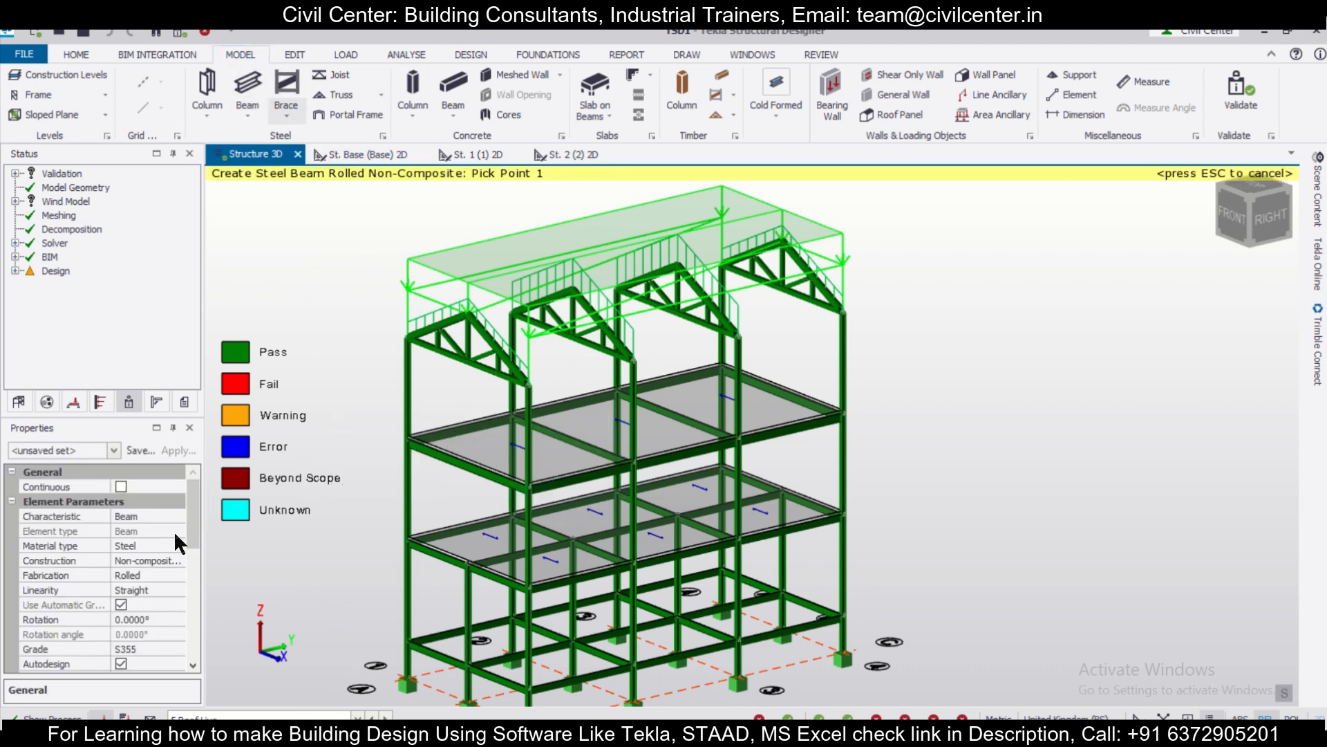
scroll(188, 526, "down", 3)
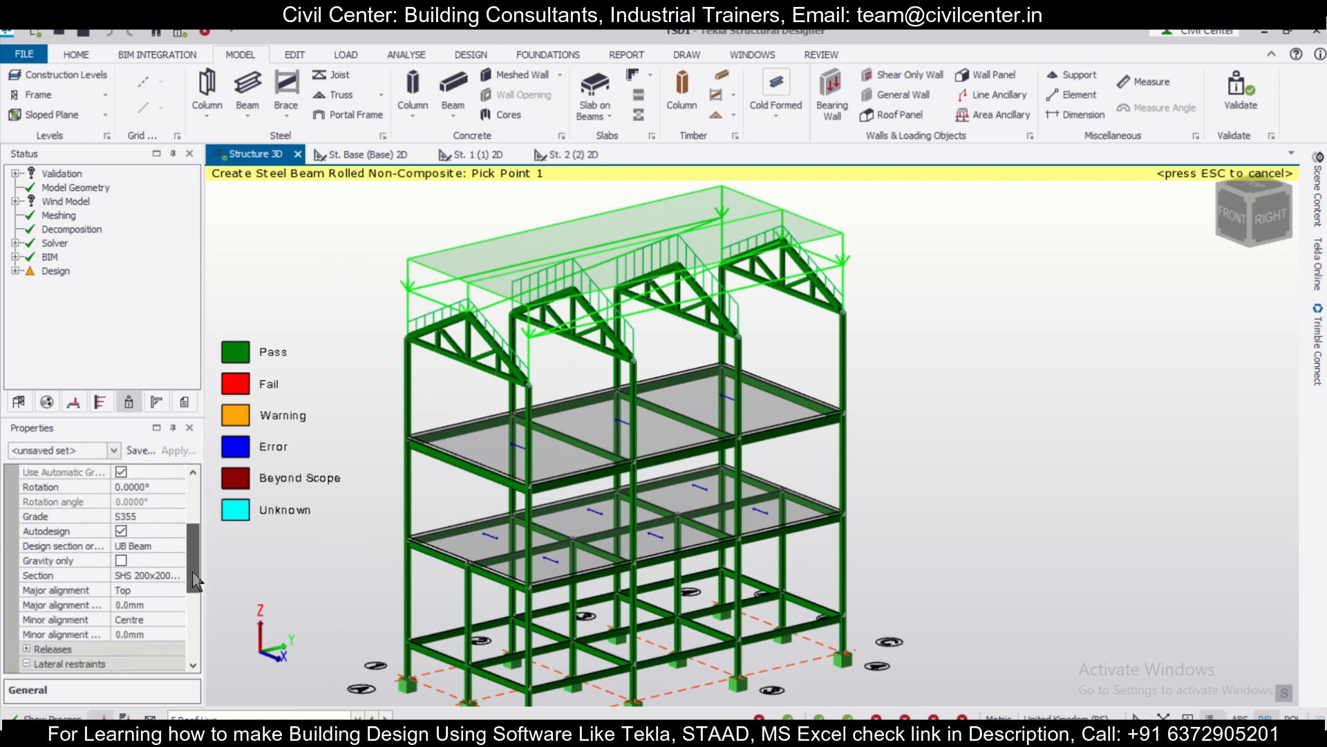
left_click(177, 574)
left_click(177, 573)
left_click(164, 617)
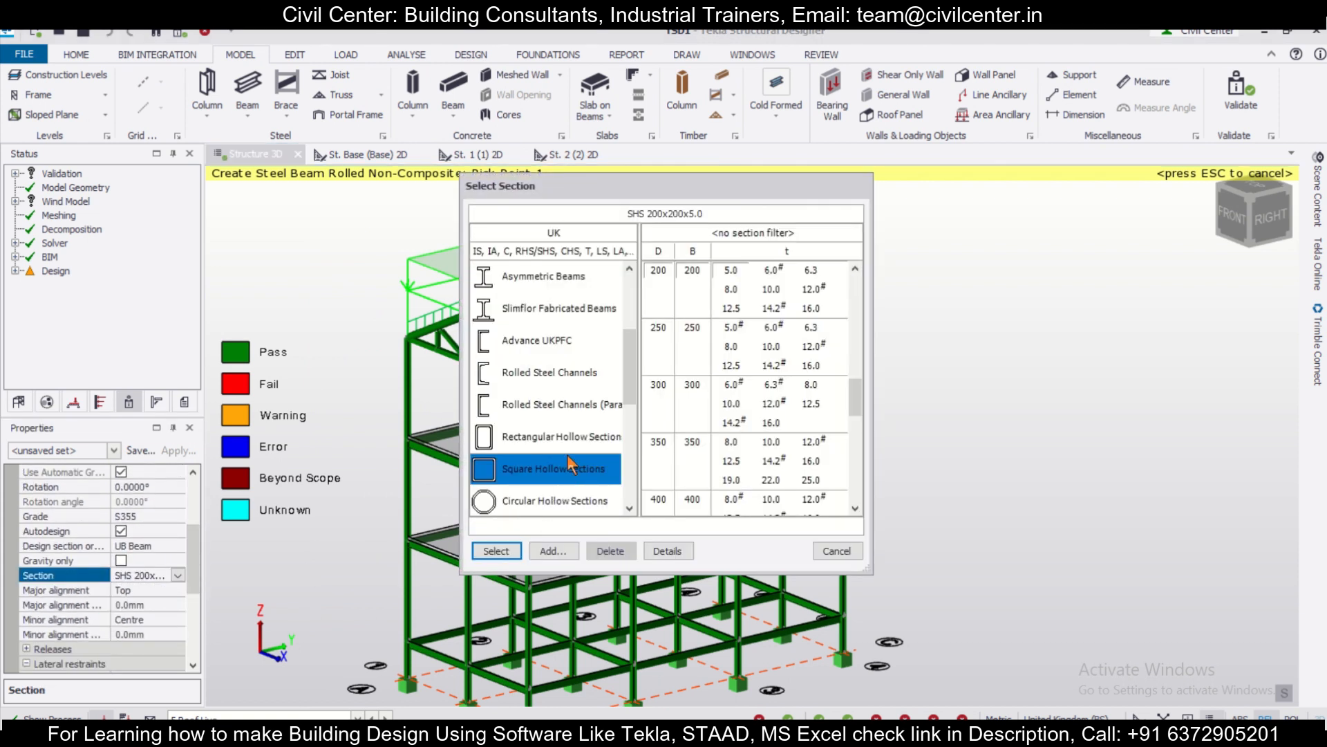
left_click(568, 496)
scroll(710, 416, "down", 7)
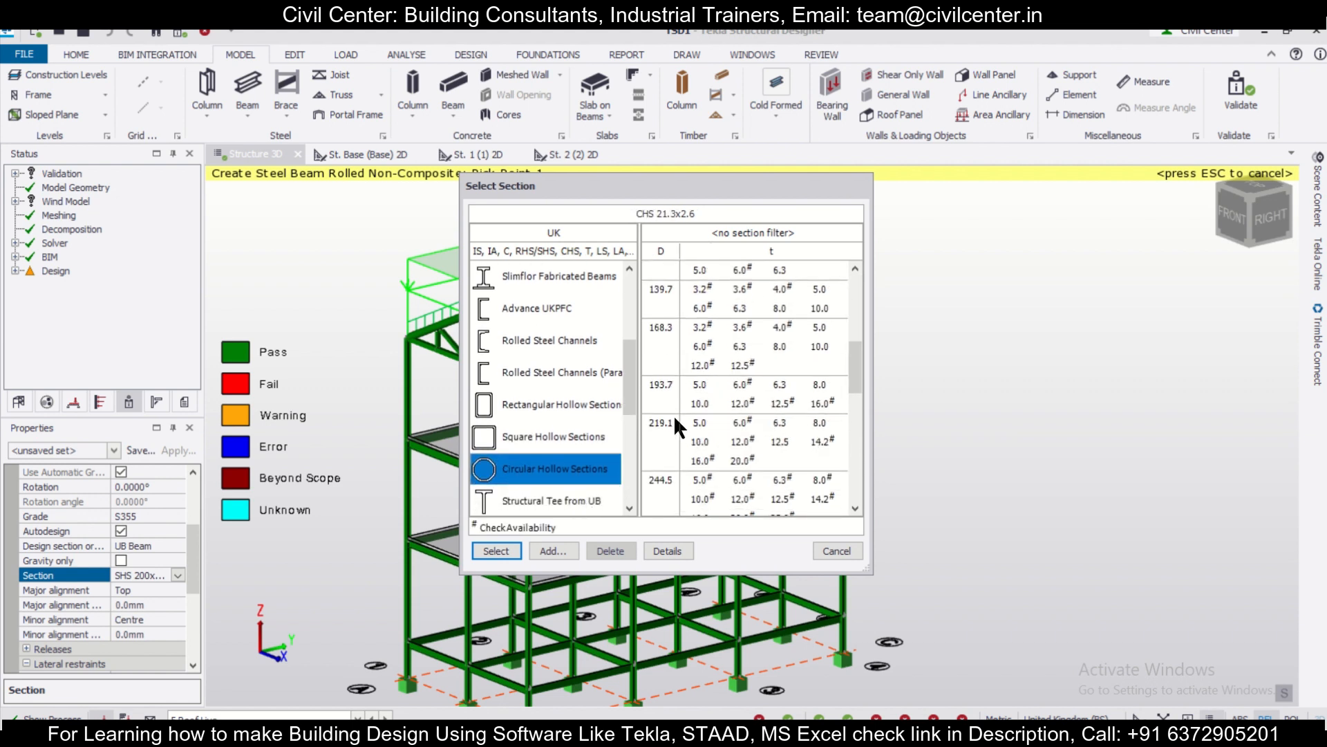
scroll(678, 383, "down", 1)
left_click(661, 309)
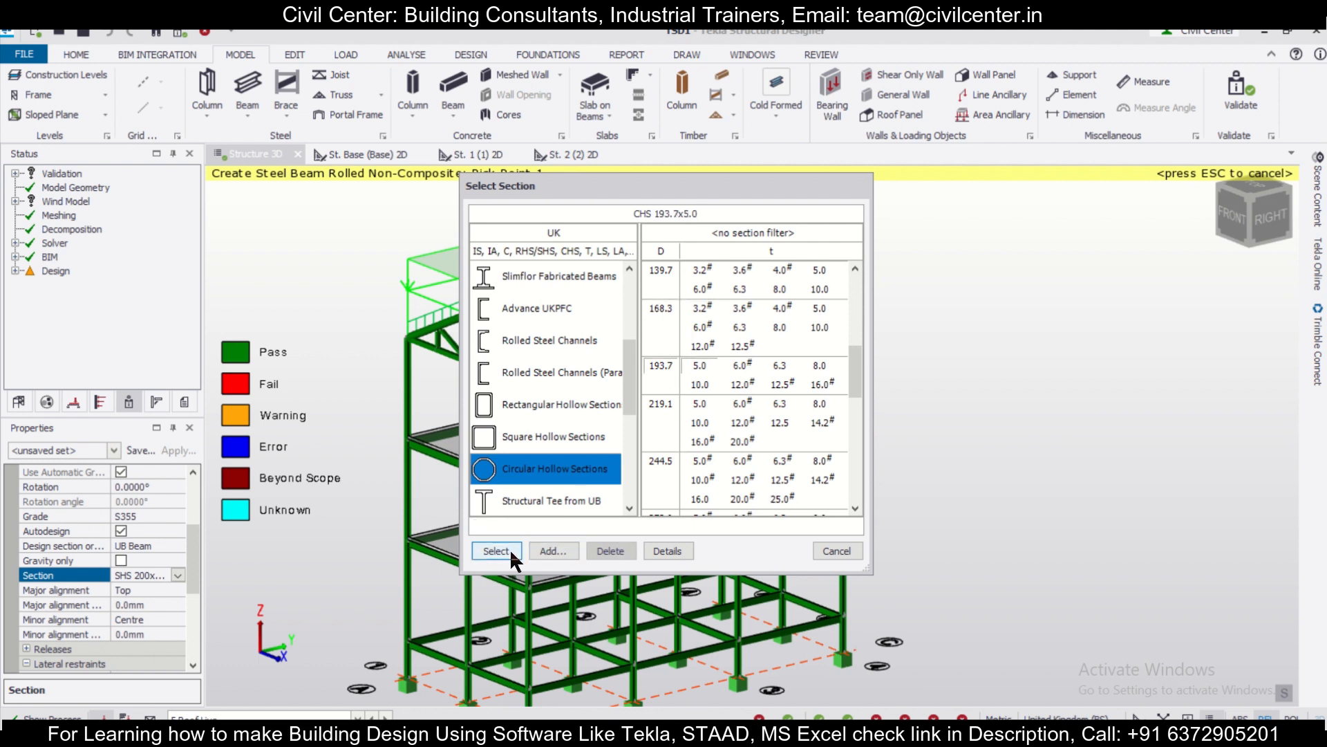
left_click(509, 548)
Place eaves beams along grid C at 9.6 m, connecting the ends of the four roof trusses bay by bay
left_click(537, 380)
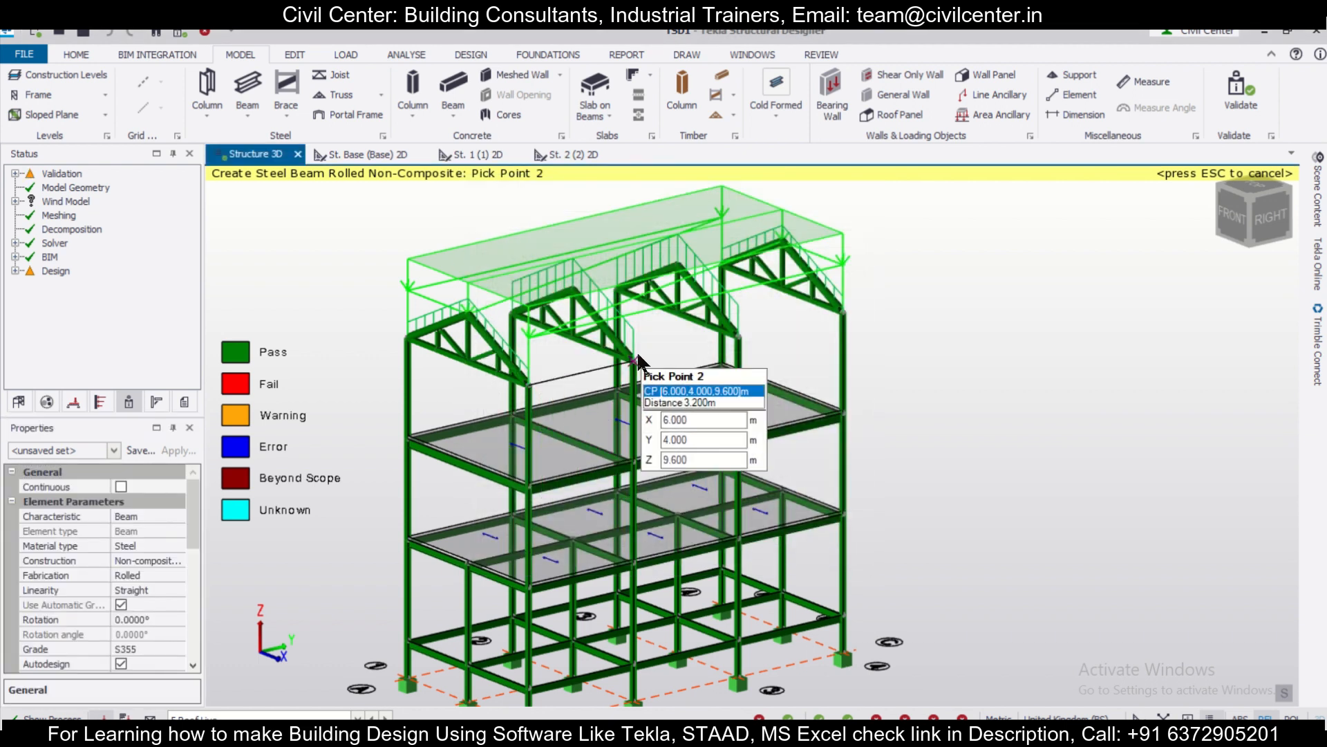
left_click(636, 355)
left_click(638, 355)
left_click(738, 337)
left_click(739, 338)
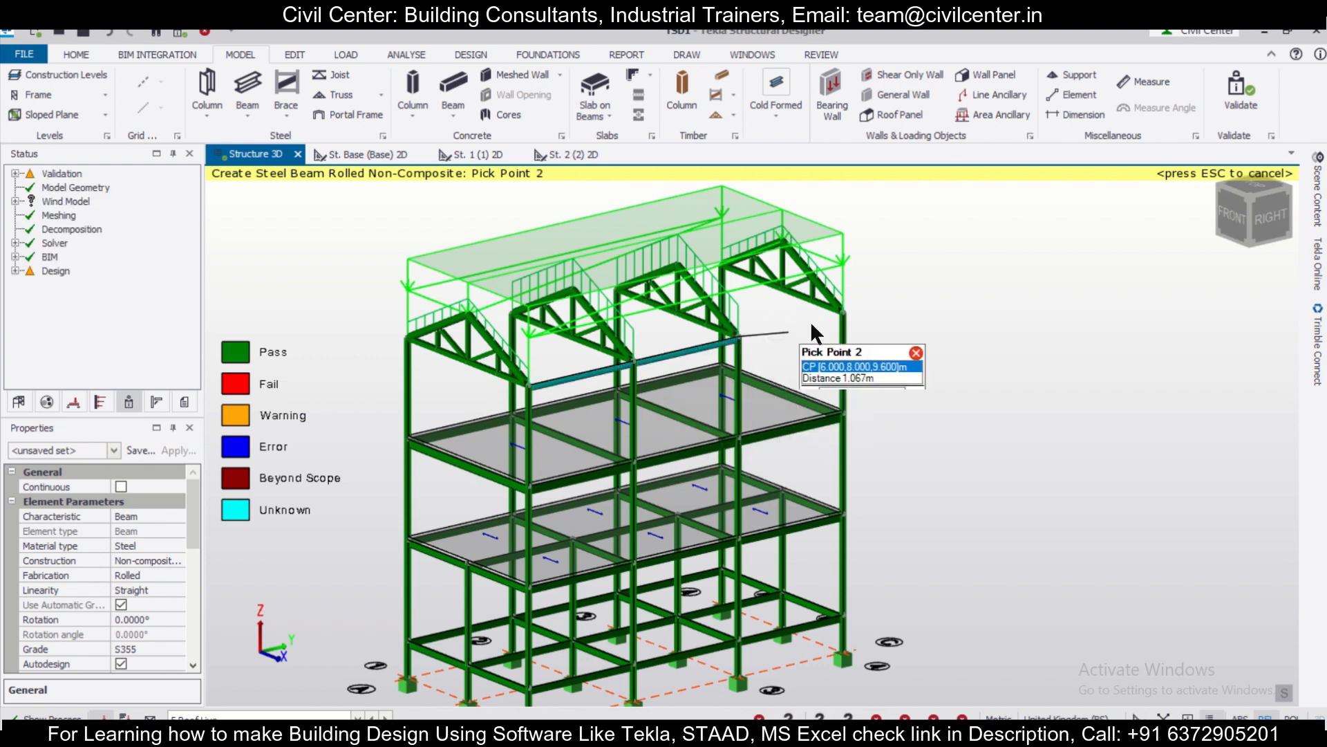
left_click(842, 309)
Try to place a ridge beam between the apexes of the first two trusses
scroll(455, 466, "down", 2)
right_click_drag(453, 464, 483, 469)
scroll(507, 355, "up", 4)
scroll(505, 355, "up", 3)
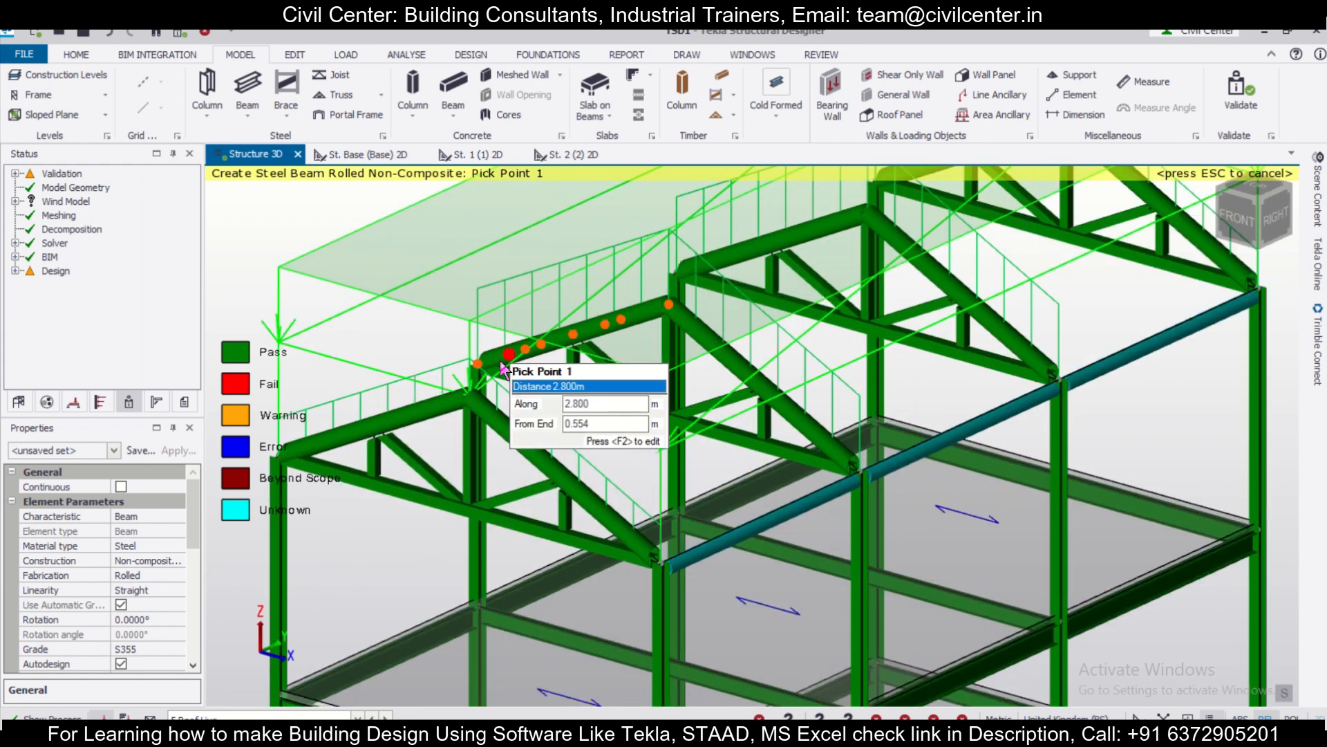
scroll(475, 396, "up", 2)
left_click(472, 386)
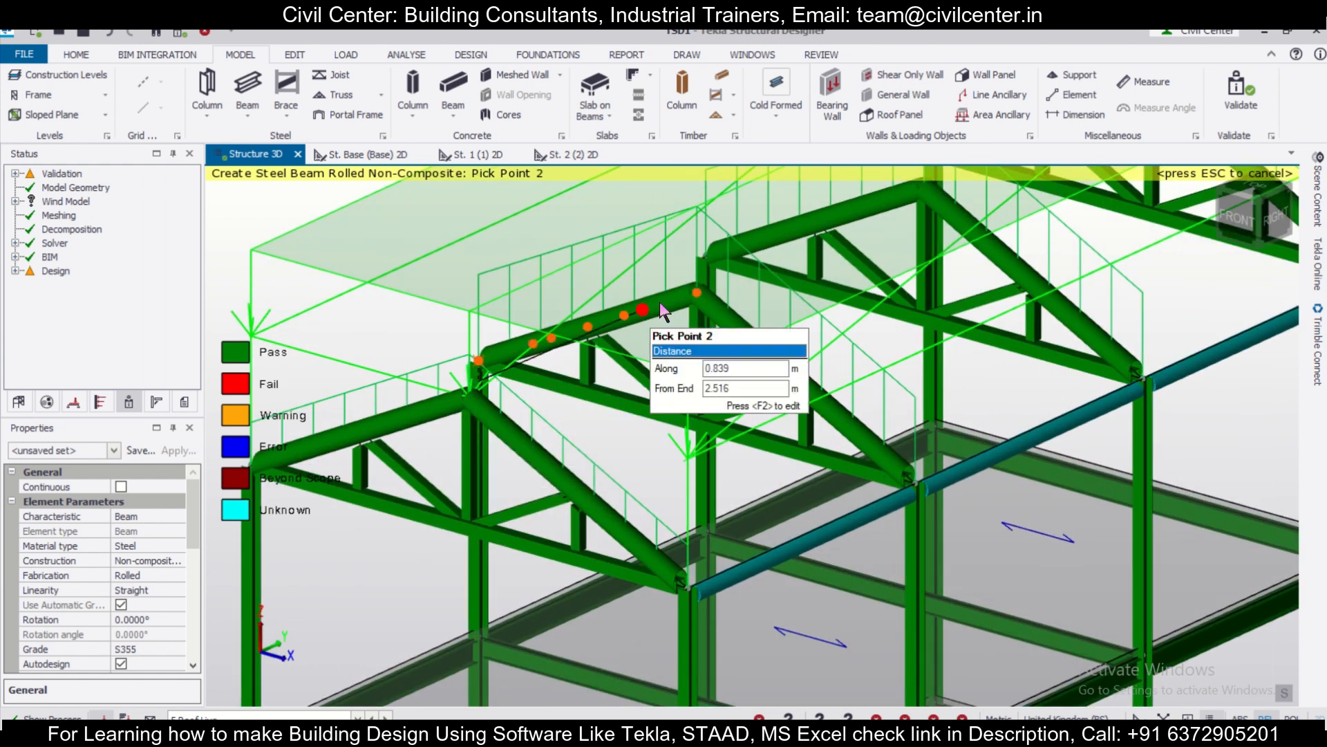
left_click(701, 288)
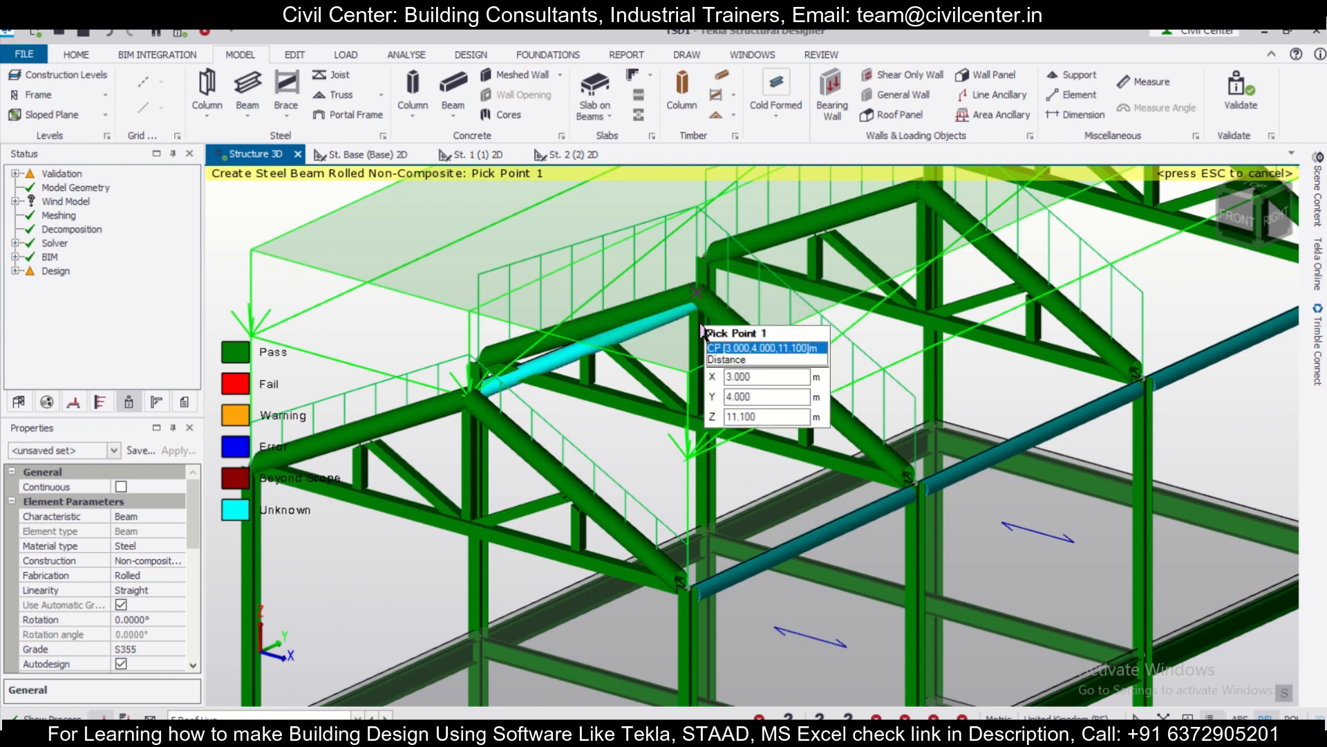
Hide the loads in the 3D view by setting the displayed loadcase to none
scroll(639, 434, "down", 3)
right_click_drag(658, 484, 593, 484)
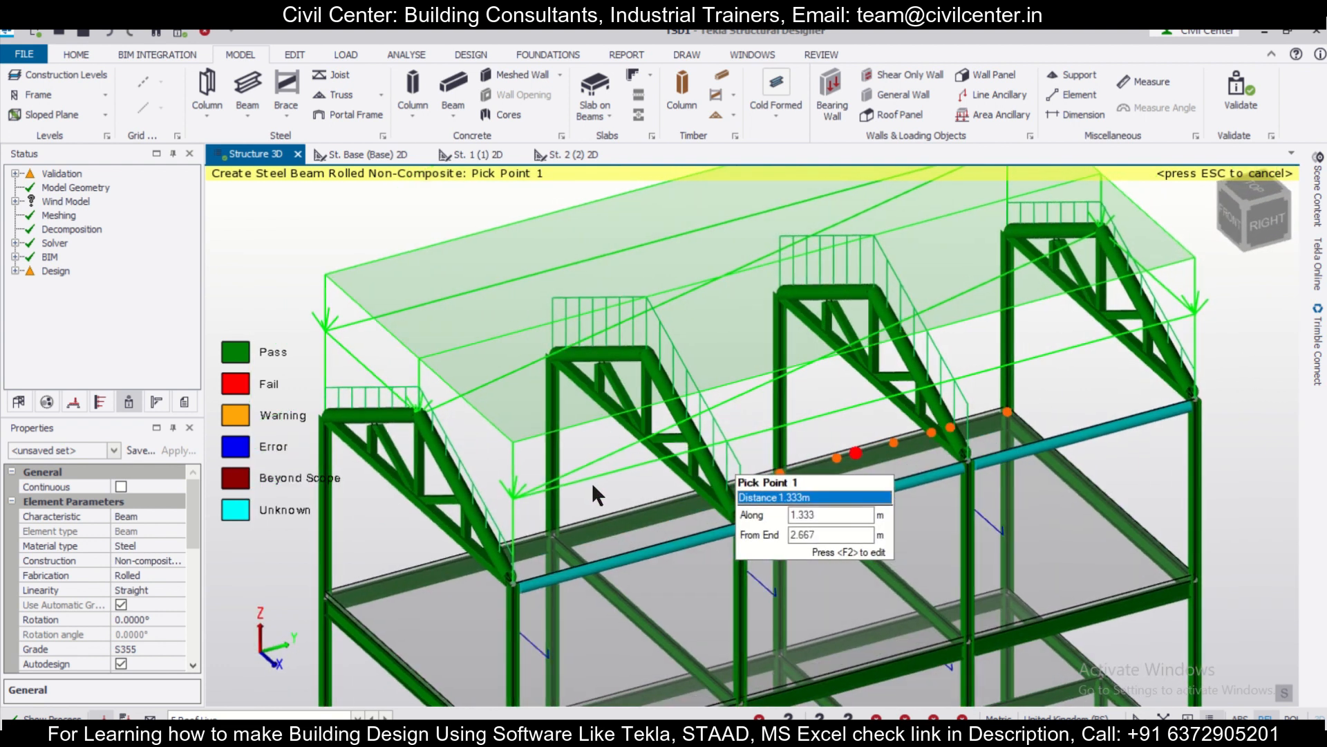
scroll(491, 470, "up", 2)
left_click(267, 718)
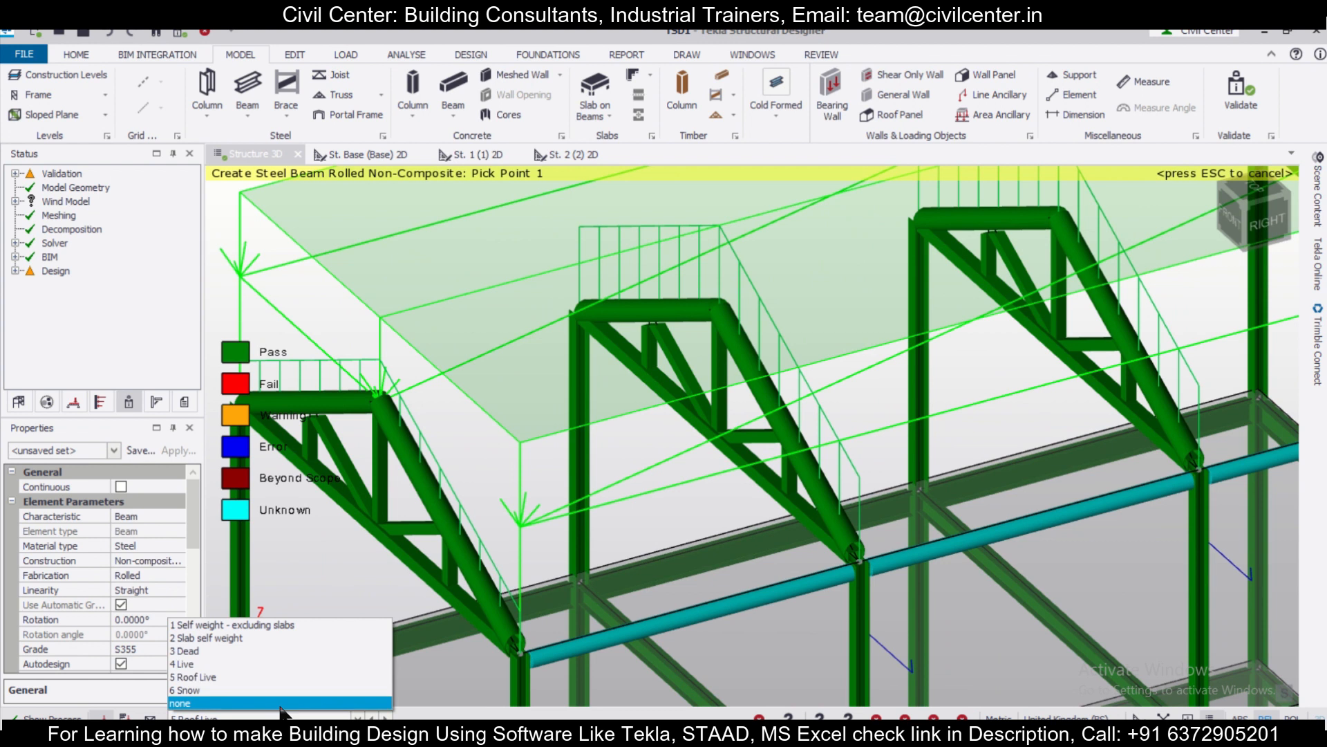
left_click(281, 705)
Place ridge beams at 11.1 m between the apexes of all four roof trusses, one per bay
left_click(381, 399)
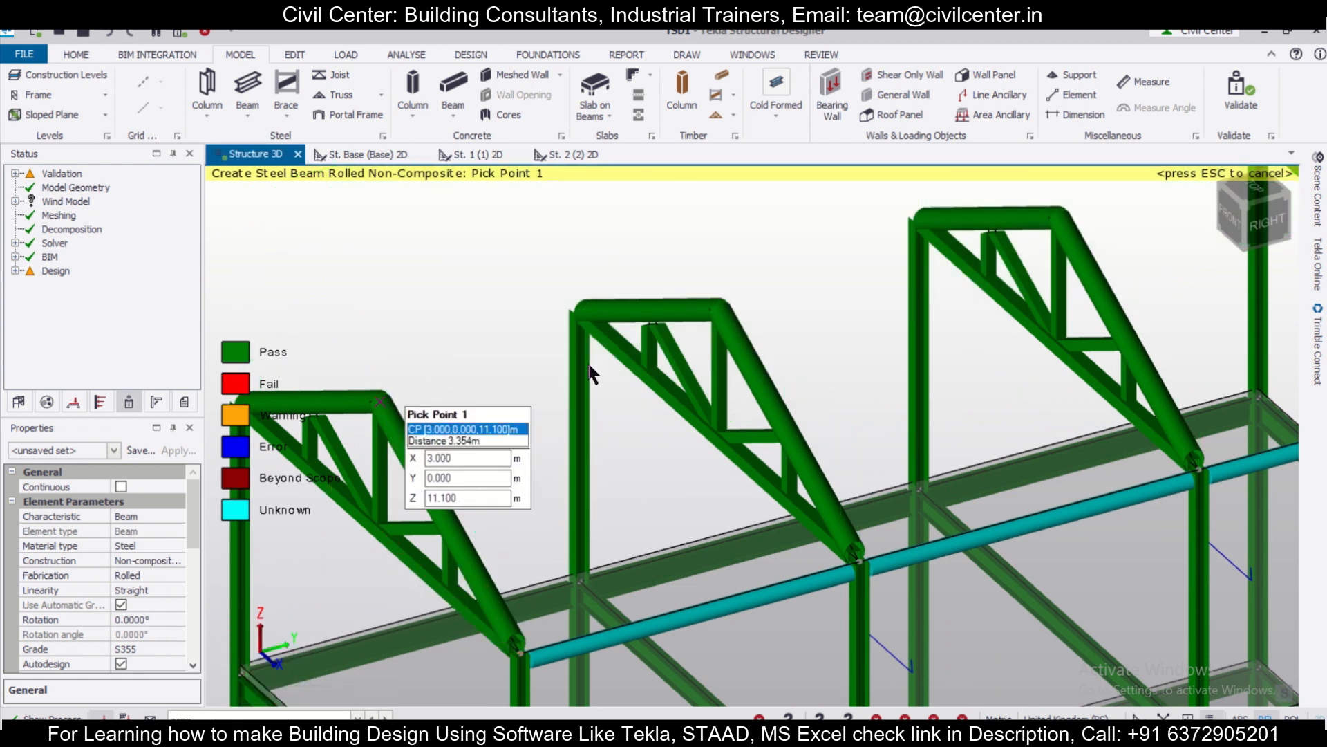
left_click(719, 311)
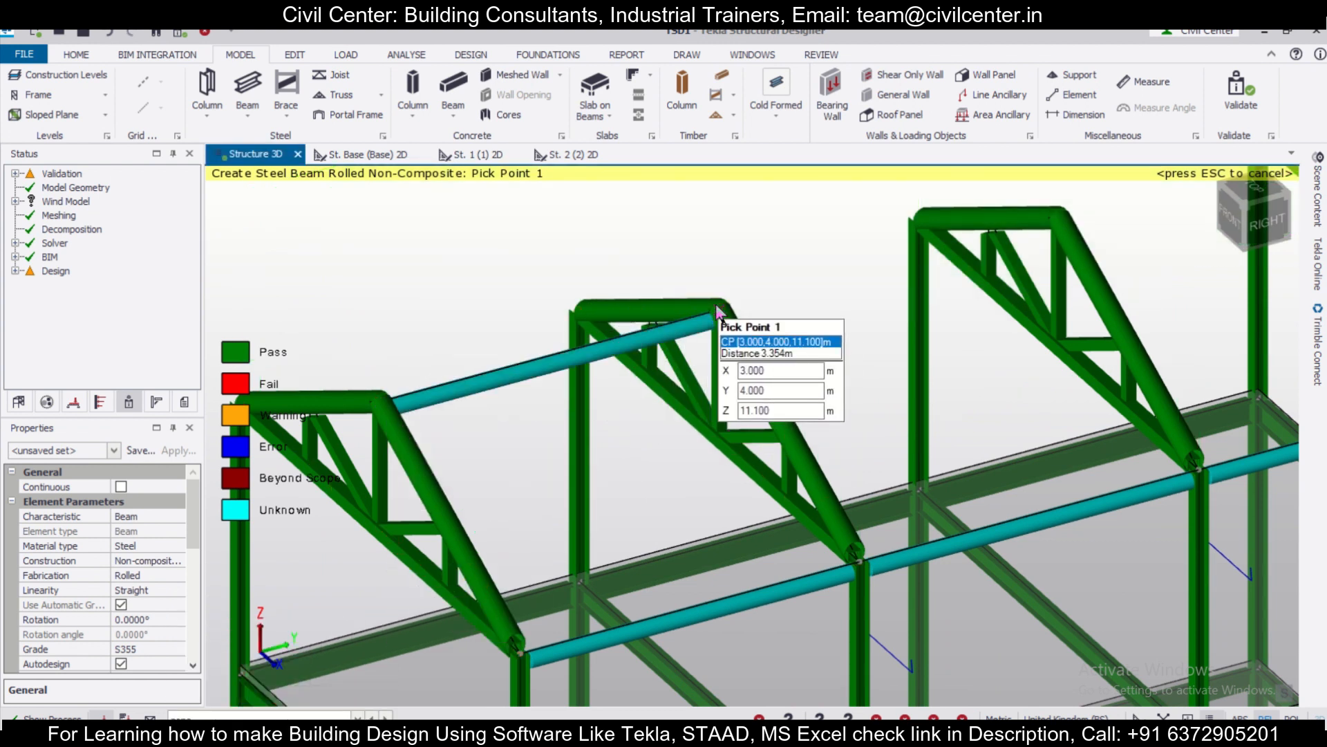
left_click(720, 310)
scroll(788, 407, "down", 1)
middle_click_drag(785, 408, 628, 543)
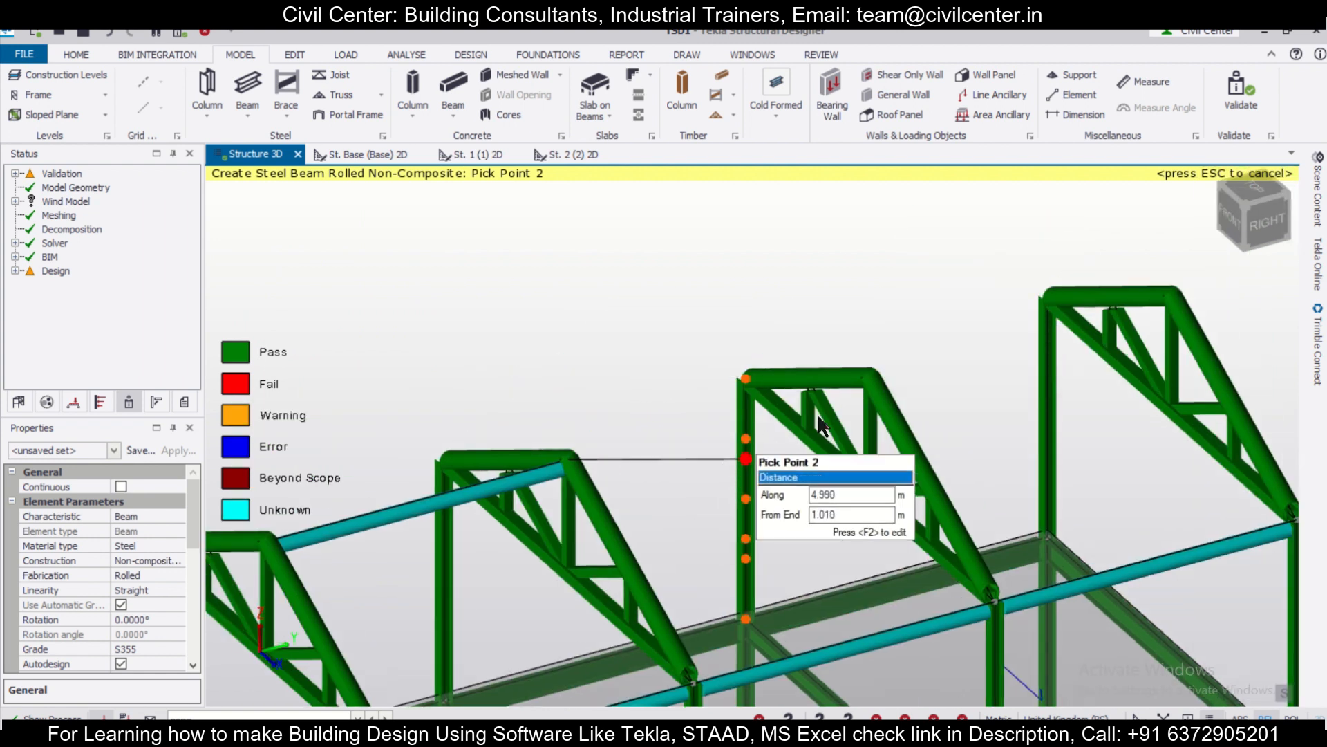
left_click(861, 380)
left_click(865, 380)
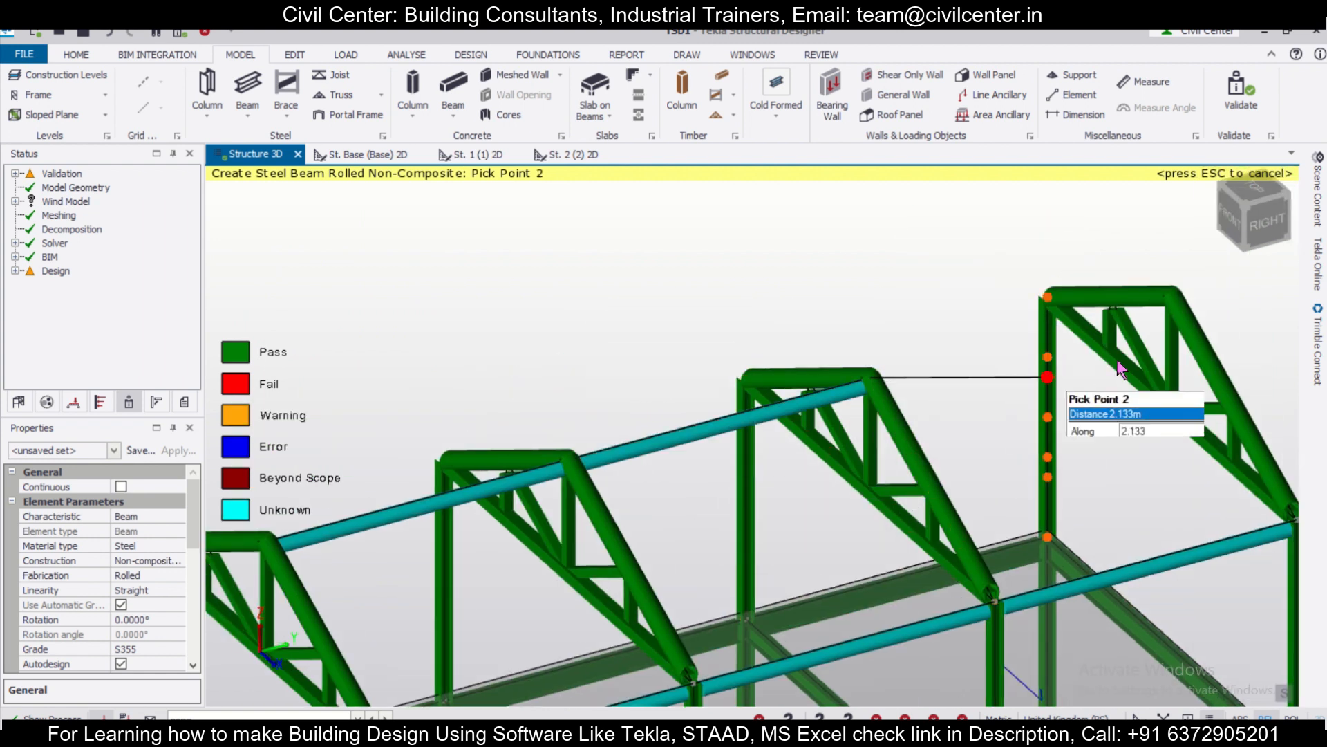
left_click(1168, 303)
Place eaves beams along grid A at 9.6 m, connecting the truss ends on the opposite side bay by bay
scroll(869, 399, "down", 4)
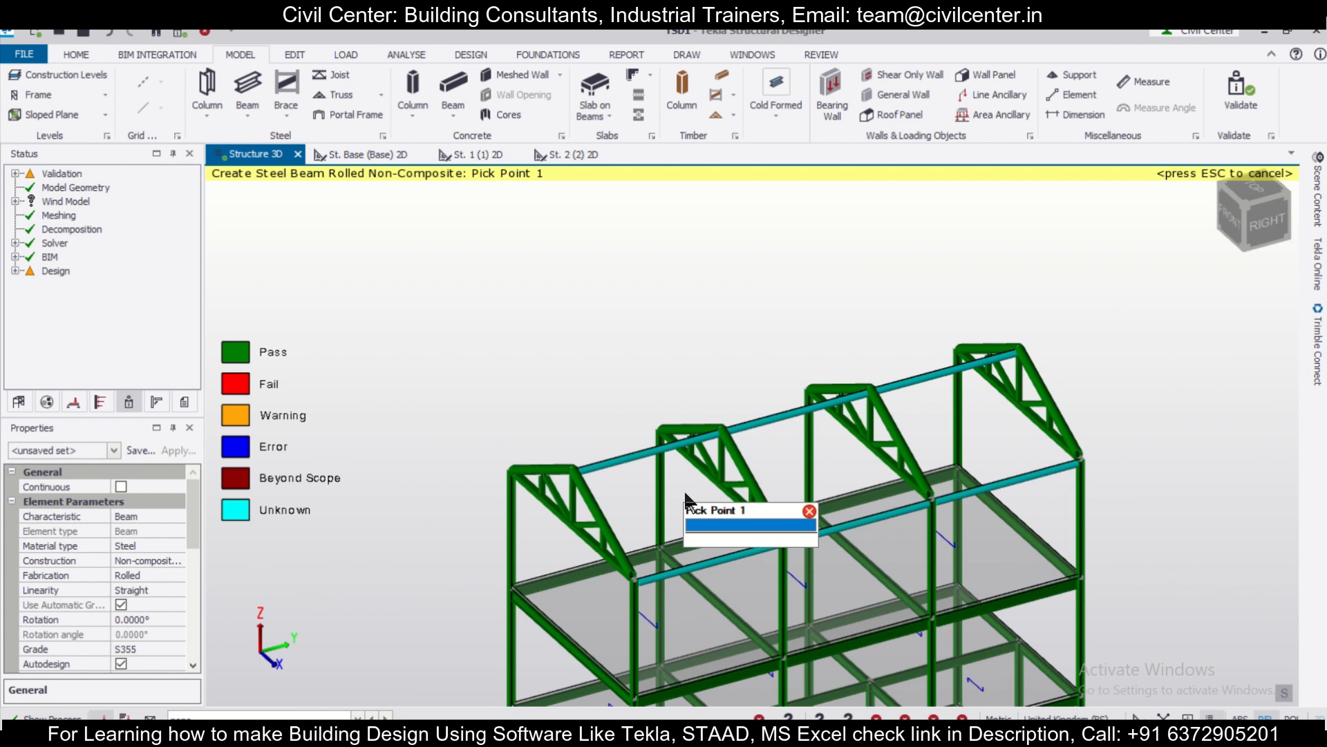
right_click_drag(686, 494, 996, 522)
left_click(638, 621)
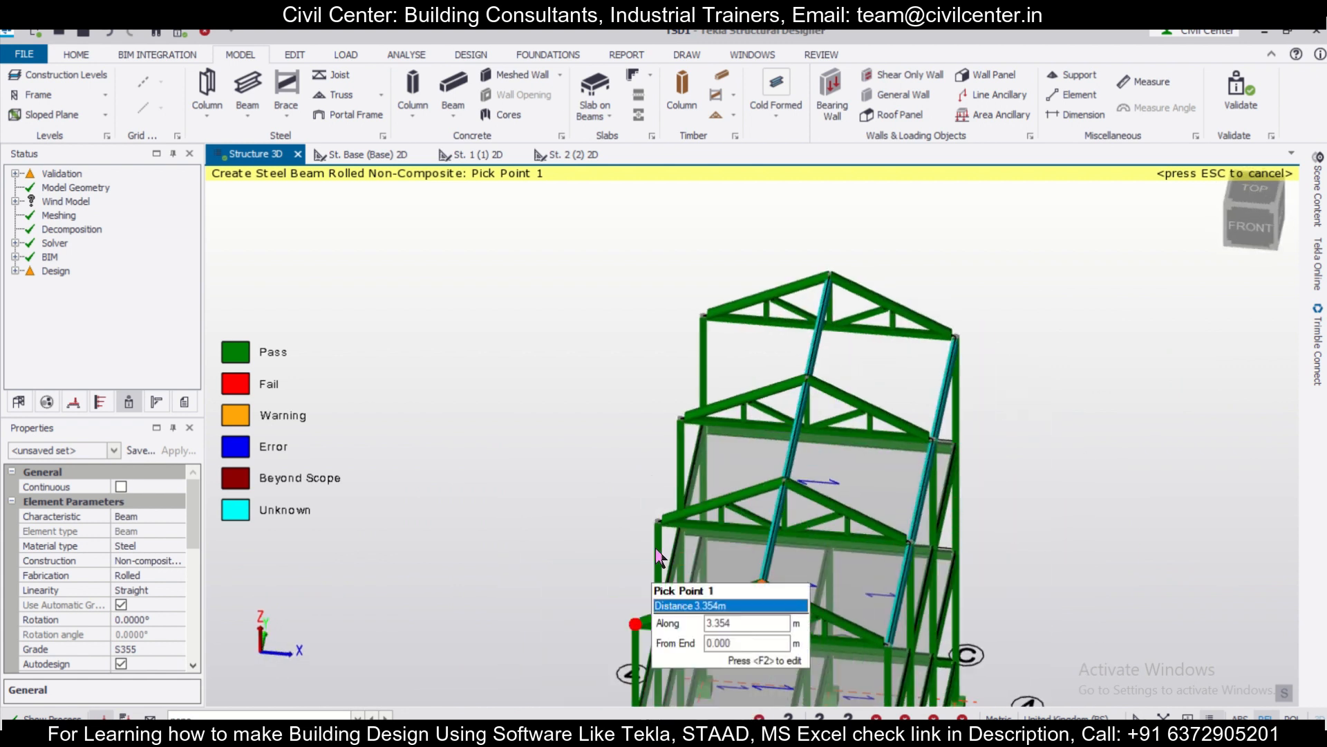
left_click(666, 520)
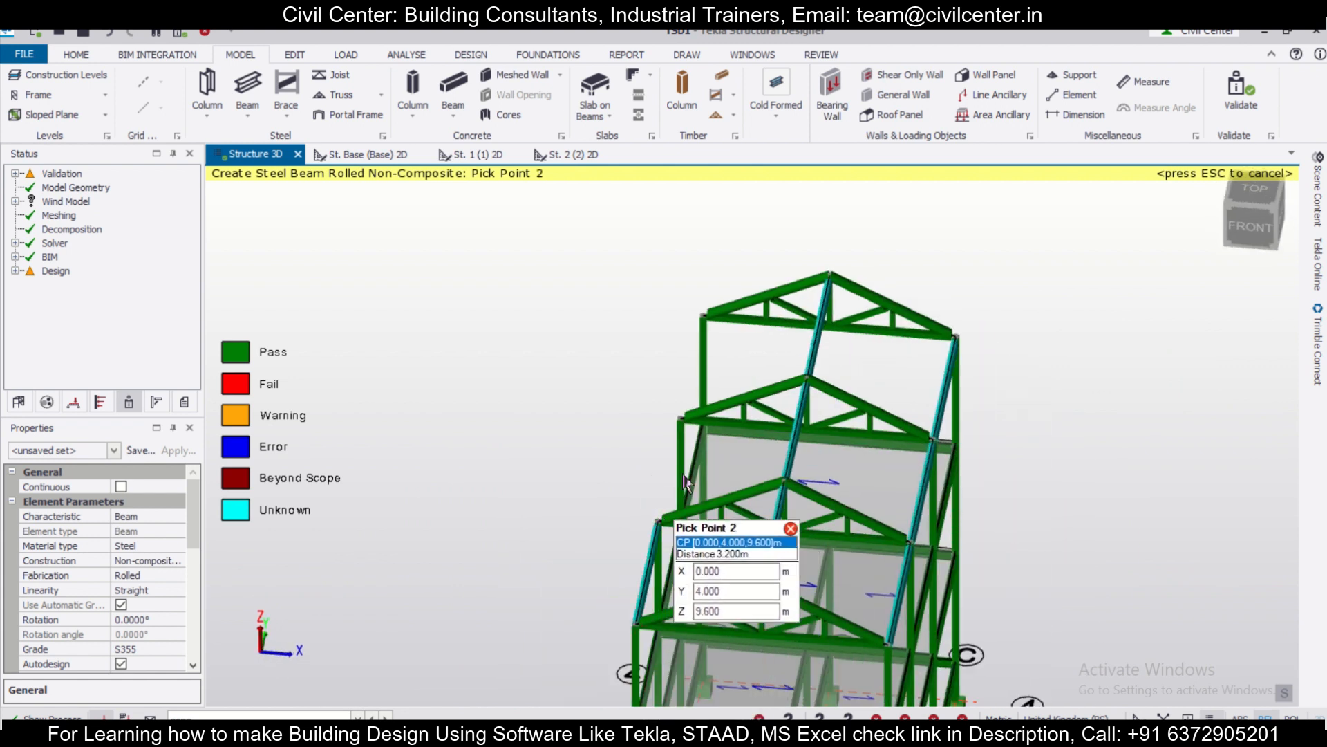
left_click(688, 420)
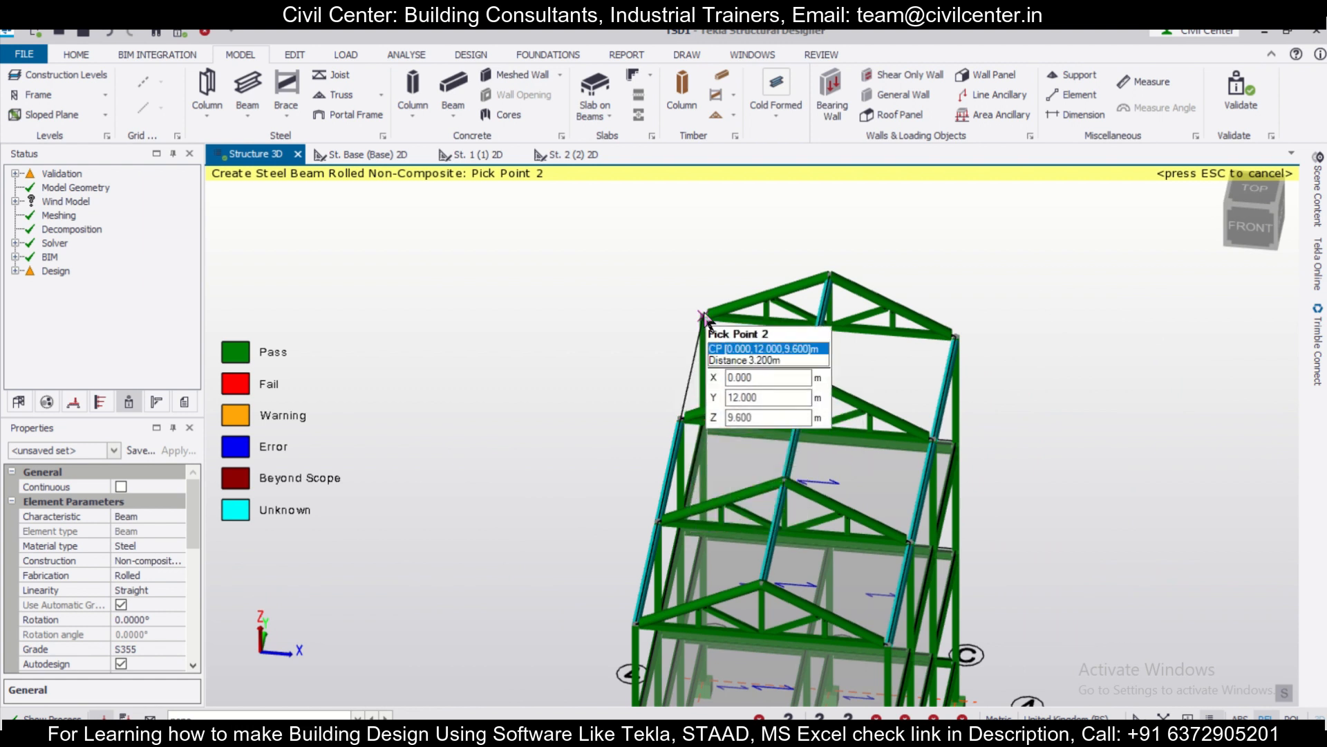
Examine the frame with its new ridge and eaves beams in the 3D structure view
scroll(750, 346, "down", 3)
right_click_drag(996, 478, 567, 388)
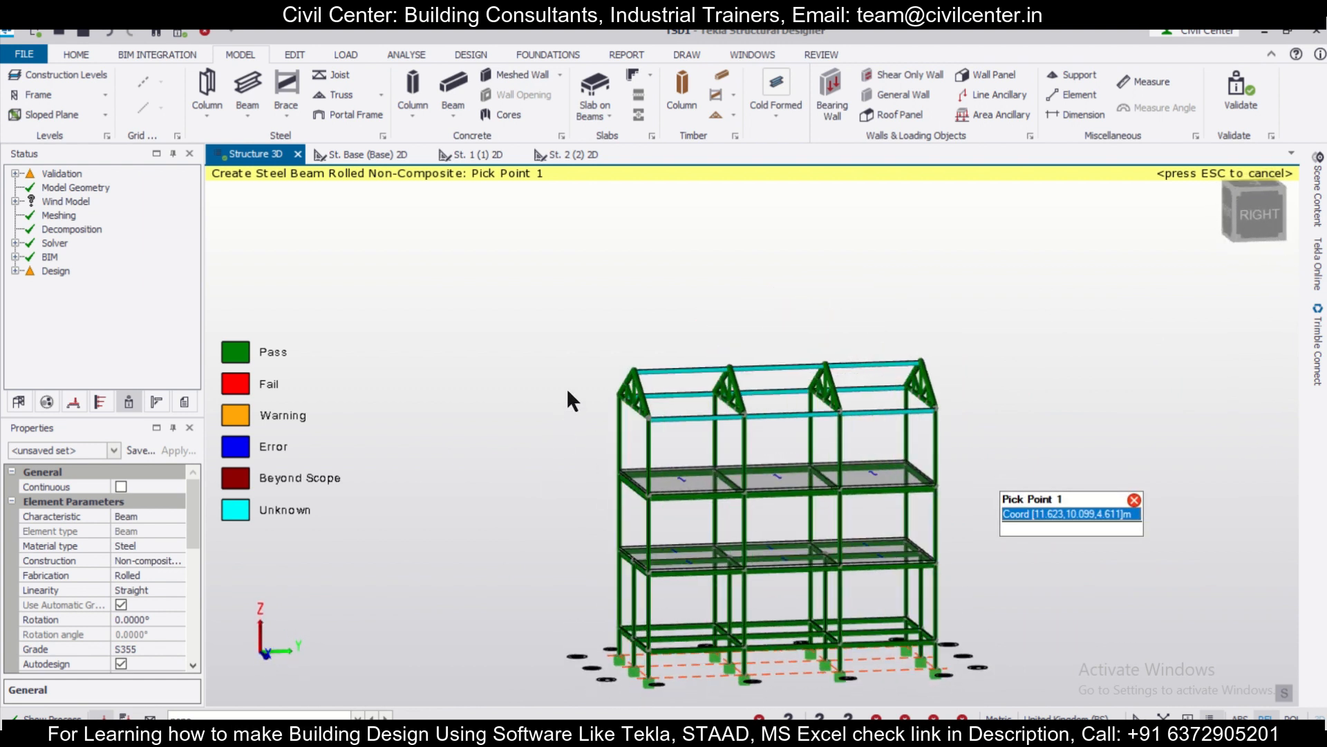
scroll(531, 458, "down", 3)
scroll(646, 711, "up", 5)
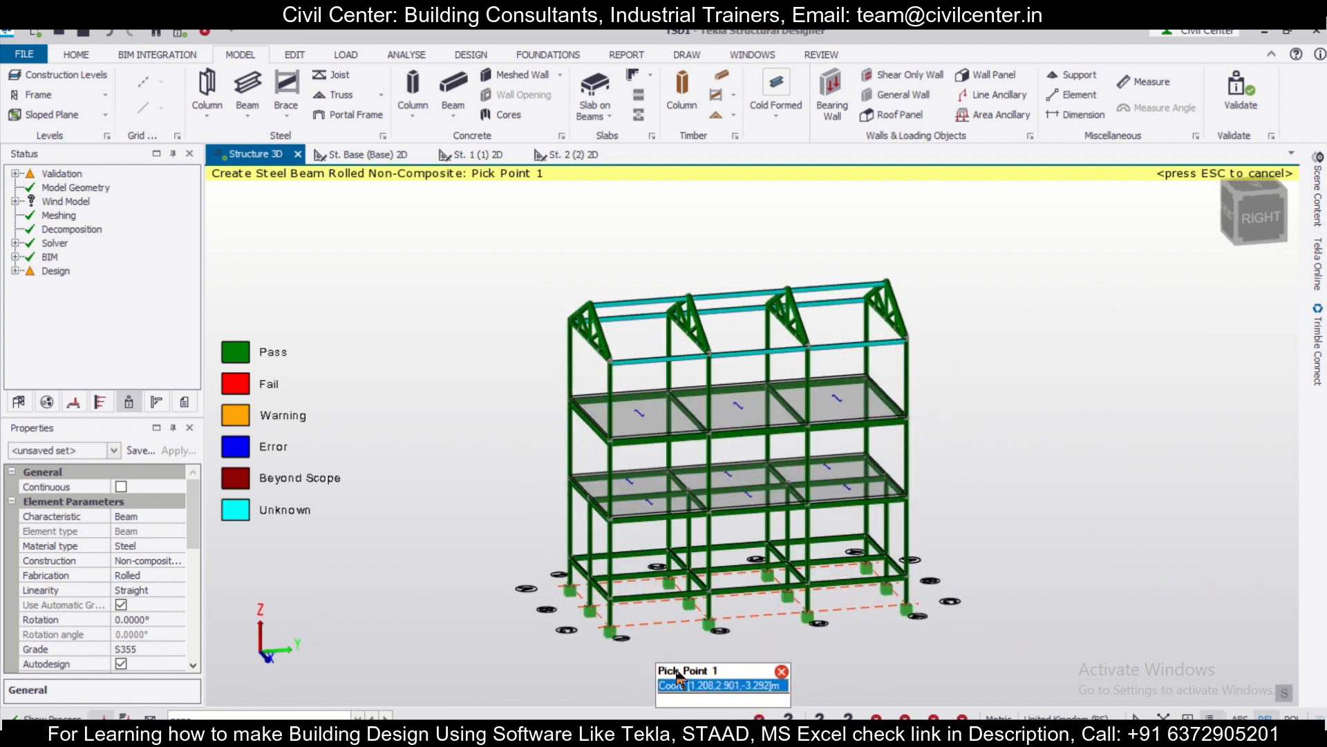
scroll(716, 657, "up", 3)
scroll(716, 652, "down", 3)
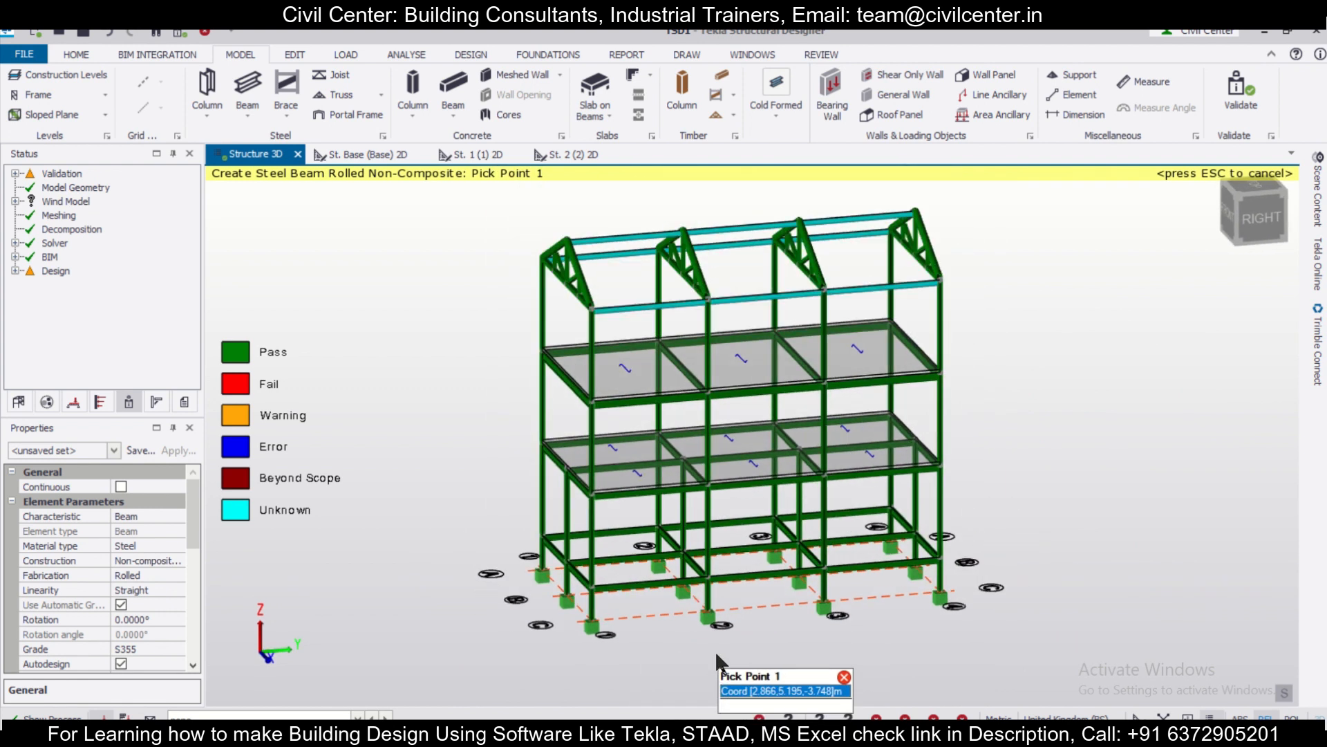
scroll(690, 628, "up", 2)
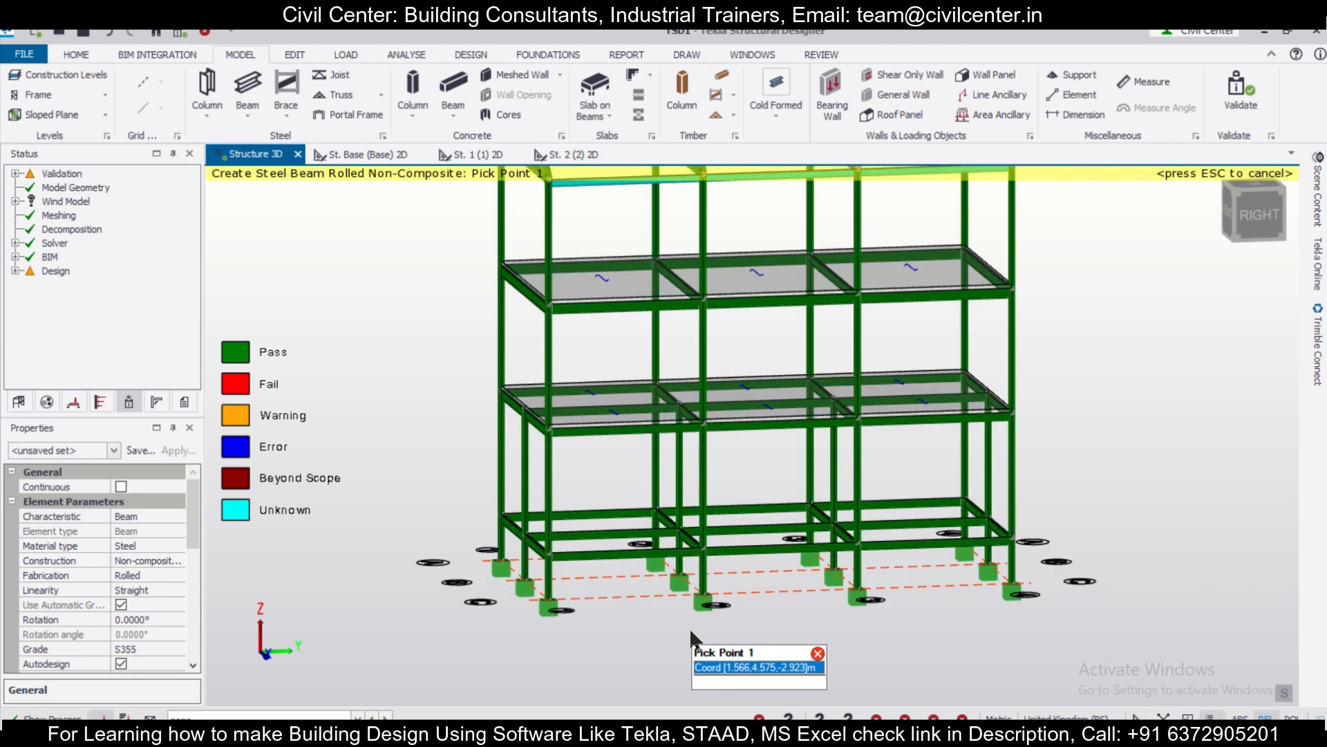
scroll(690, 628, "down", 2)
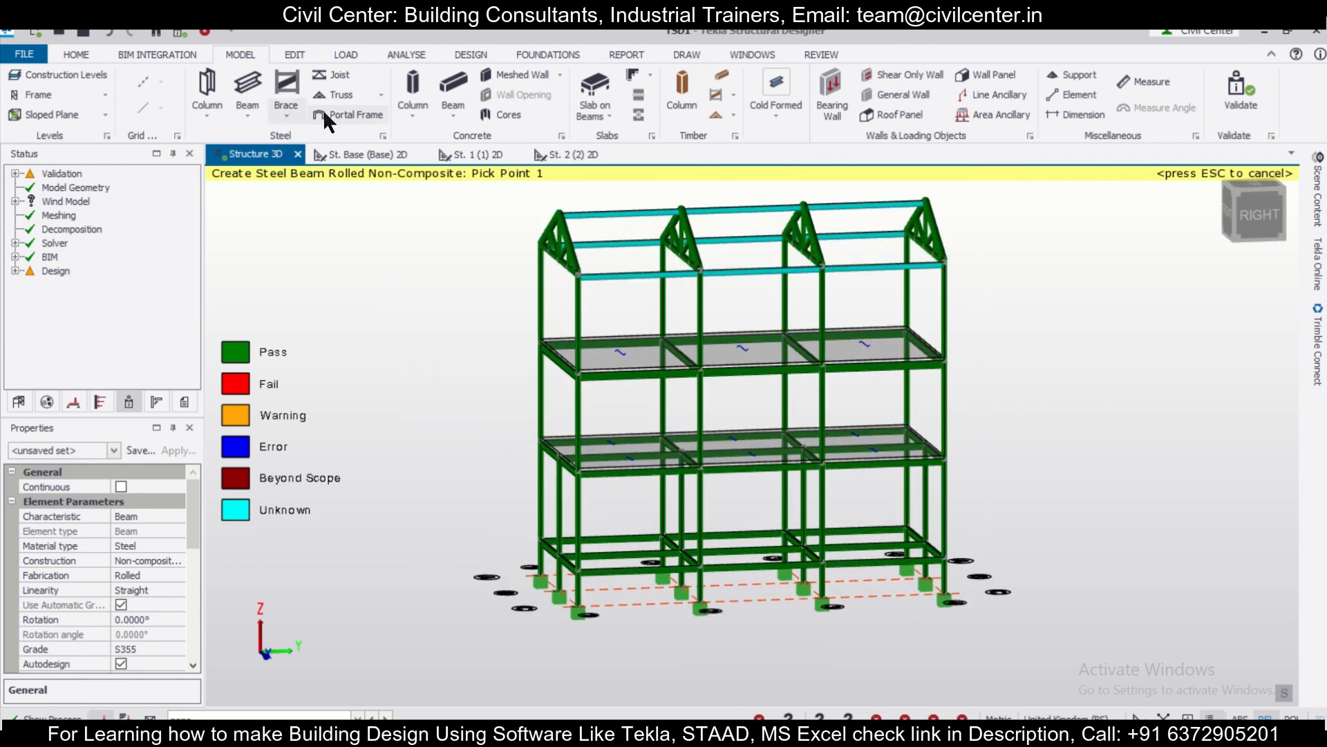
Start a rolled steel brace and set its type to X
left_click(281, 87)
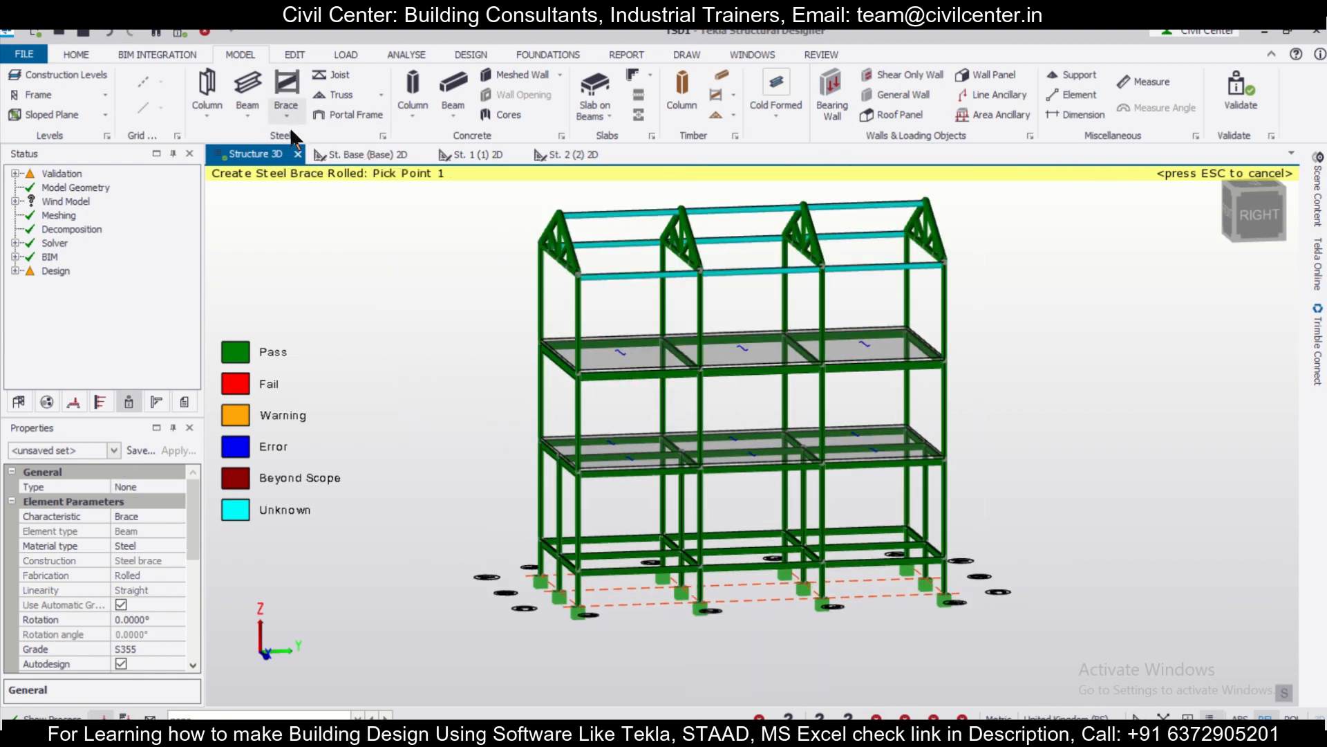
left_click(289, 115)
left_click(315, 155)
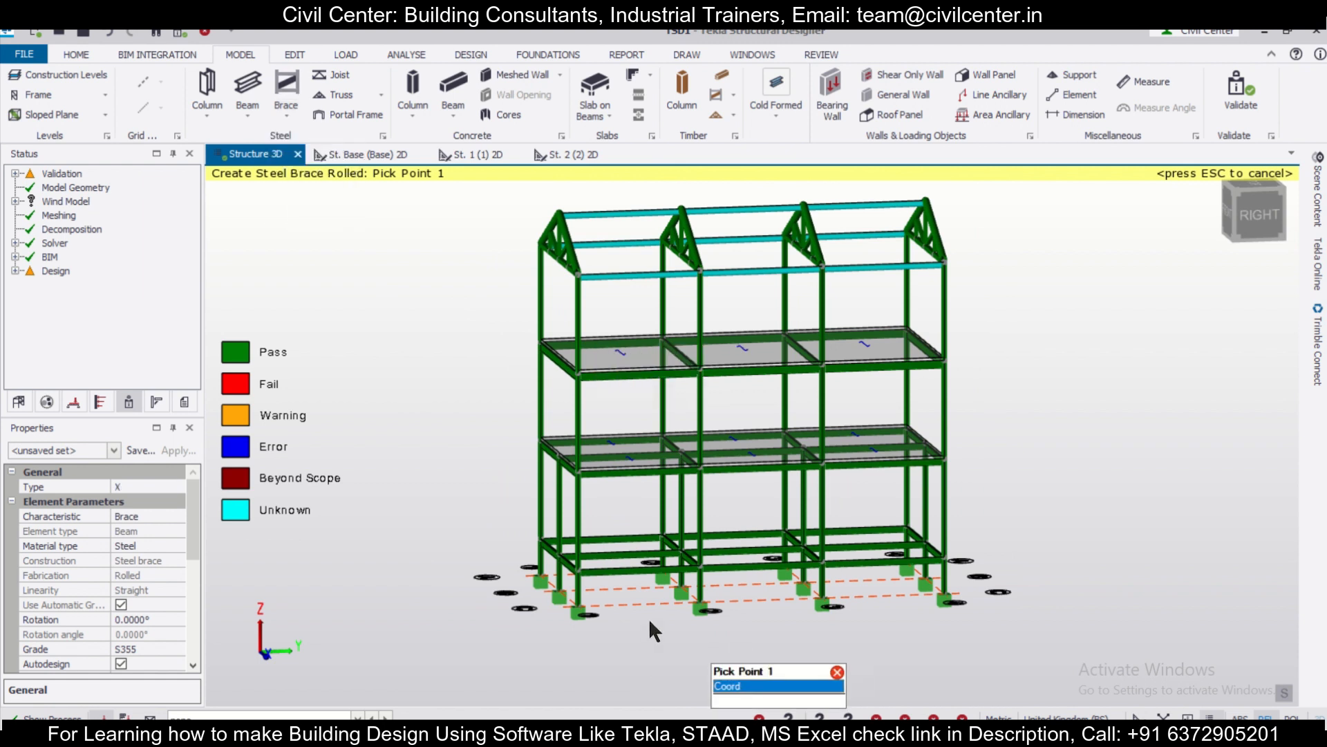
scroll(622, 600, "up", 3)
left_click(545, 548)
left_click(753, 537)
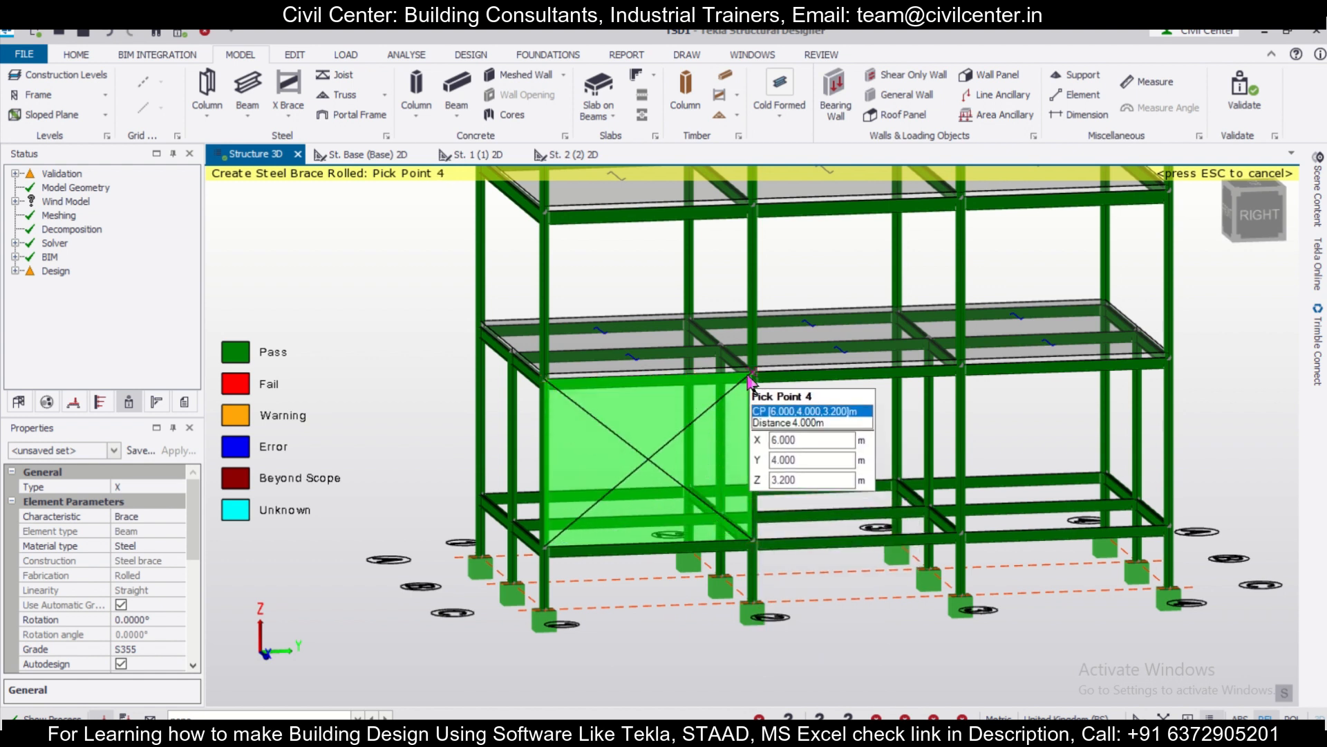
scroll(566, 570, "down", 2)
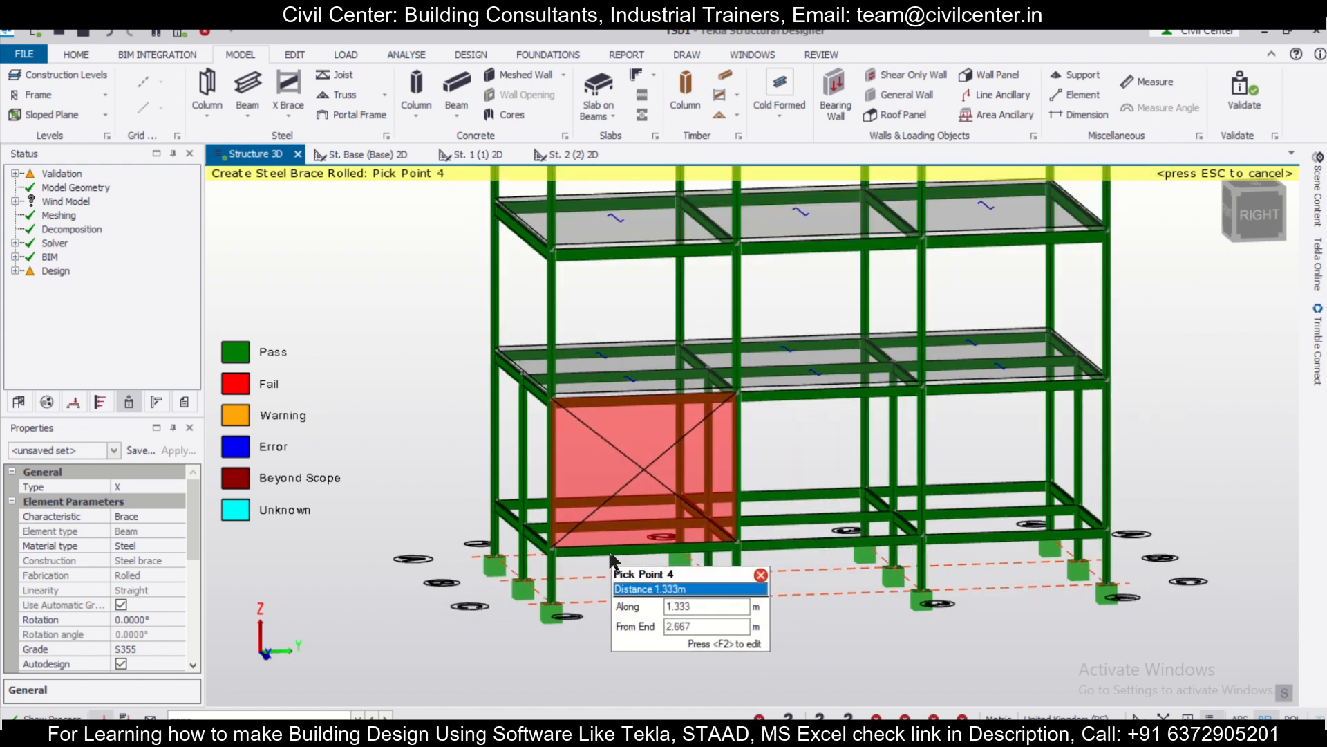
scroll(565, 570, "up", 2)
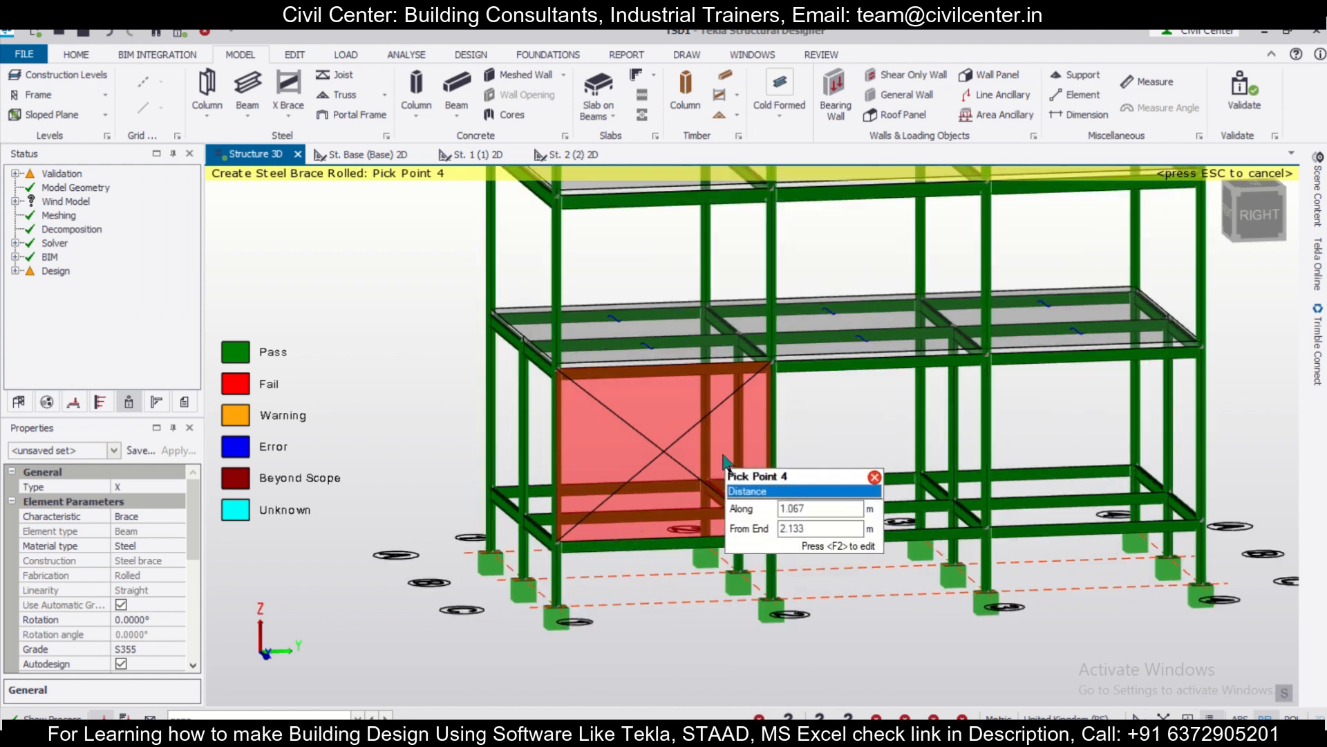
left_click(815, 497)
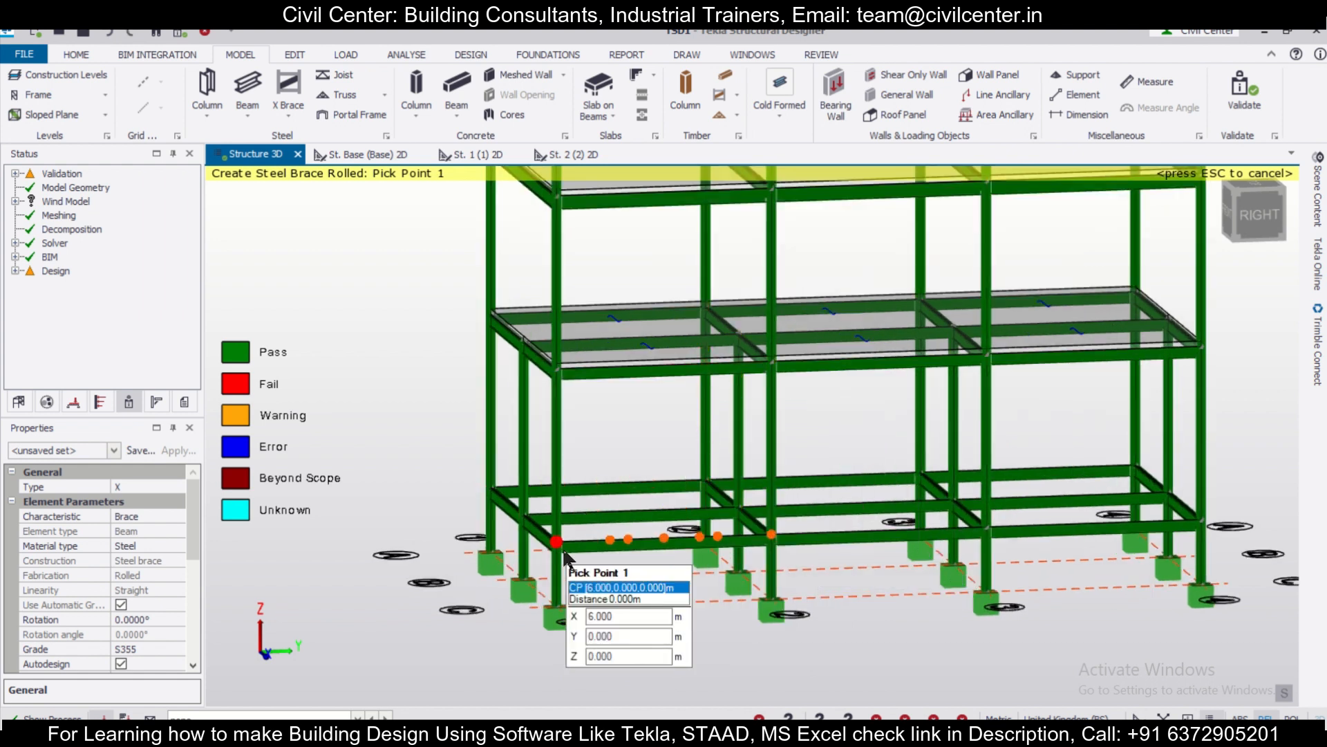
Place an X brace in the first bay along grid C (X 6 m), from base level up to the 3.2 m floor
scroll(558, 567, "down", 3)
scroll(561, 522, "up", 2)
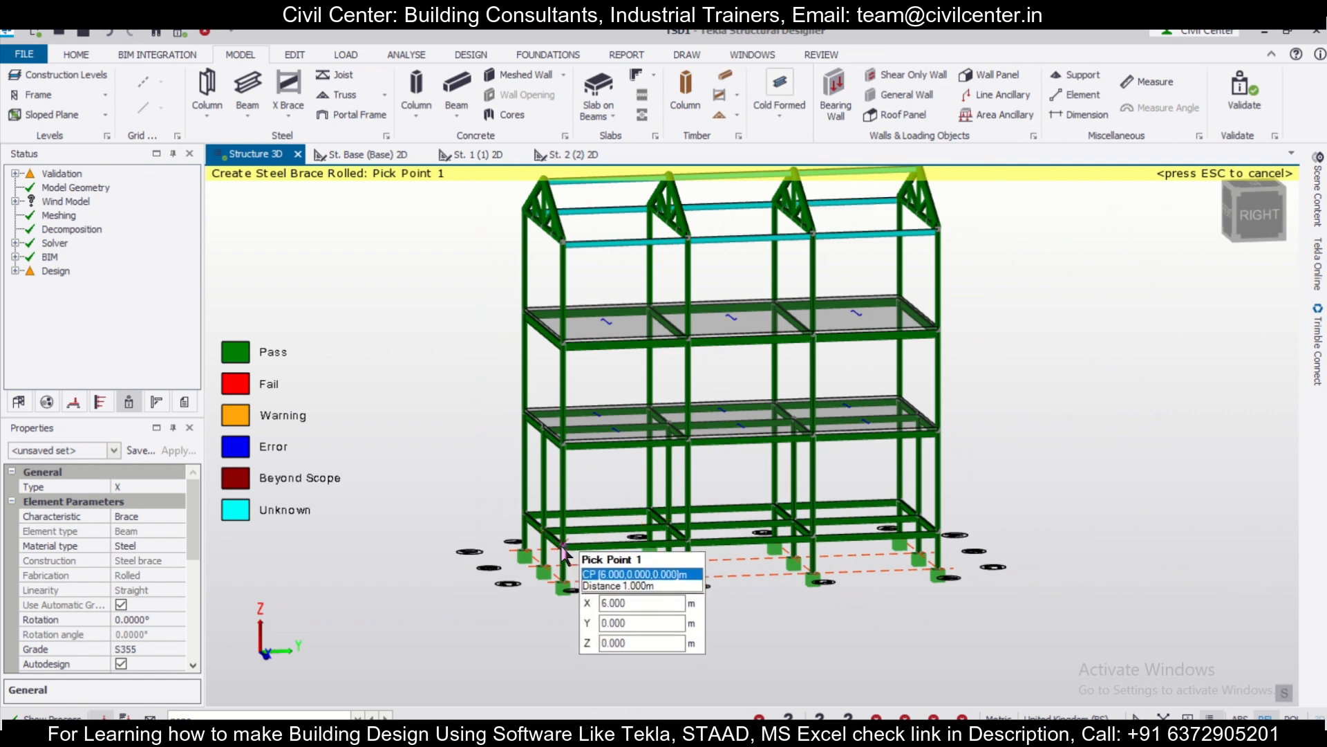
left_click(584, 527)
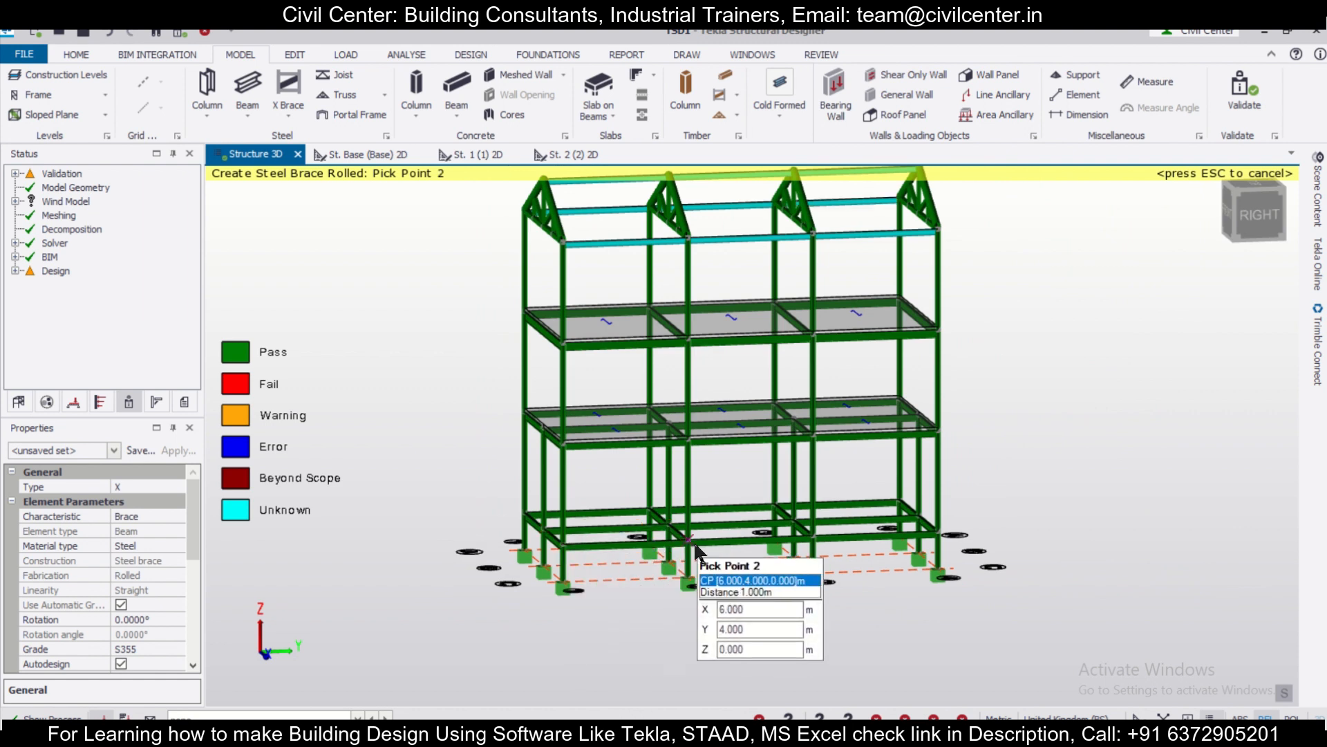
left_click(681, 541)
scroll(690, 440, "up", 4)
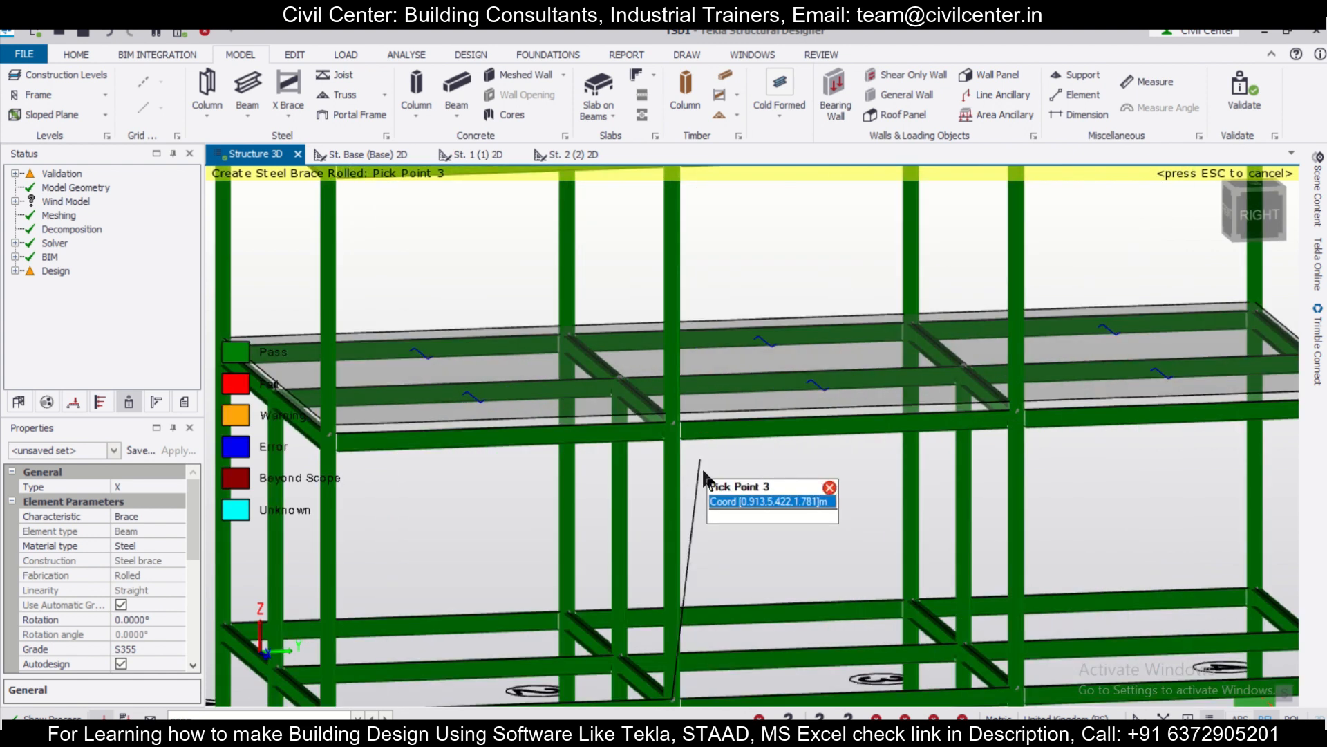
left_click(672, 418)
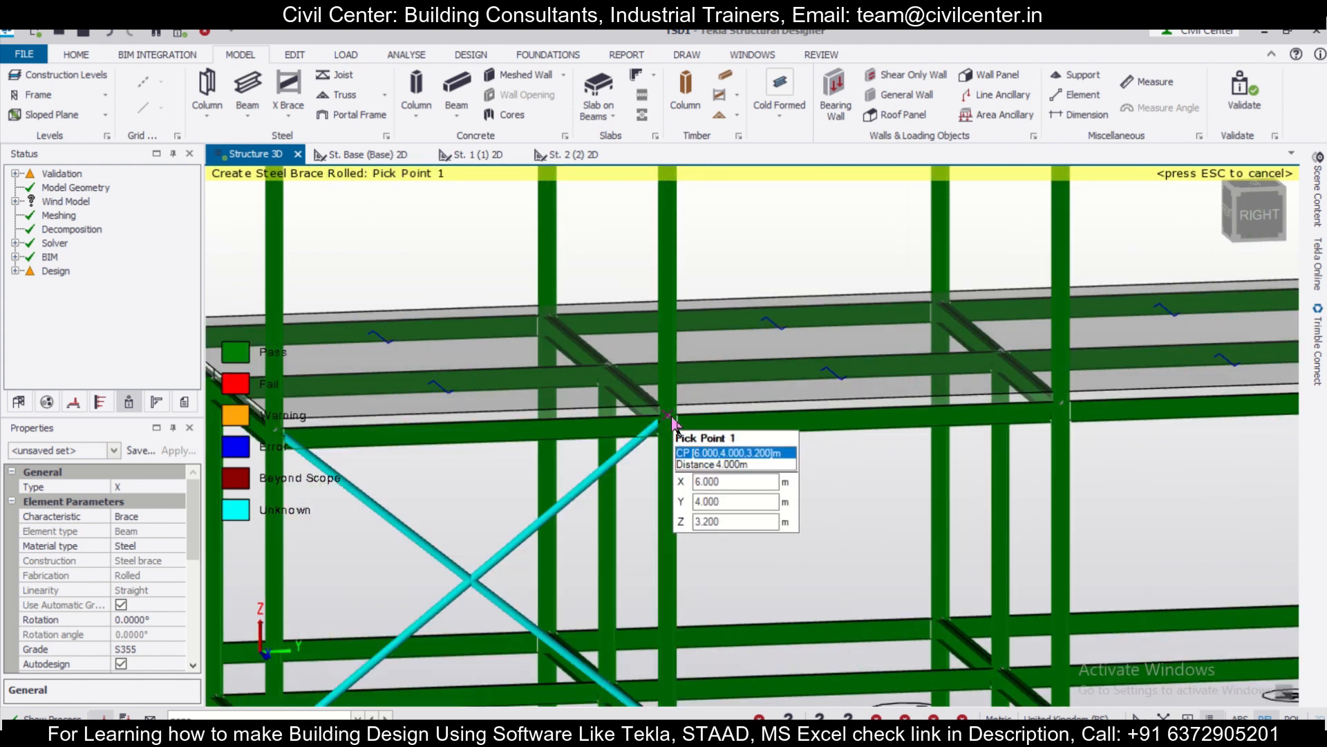
Place an X brace in the first bay along grid A (X 0 m), between base level and the 3.2 m floor
scroll(588, 450, "down", 5)
scroll(787, 588, "up", 3)
right_click_drag(782, 581, 1149, 561)
scroll(1149, 561, "down", 3)
right_click_drag(993, 632, 1153, 655)
scroll(1138, 628, "up", 3)
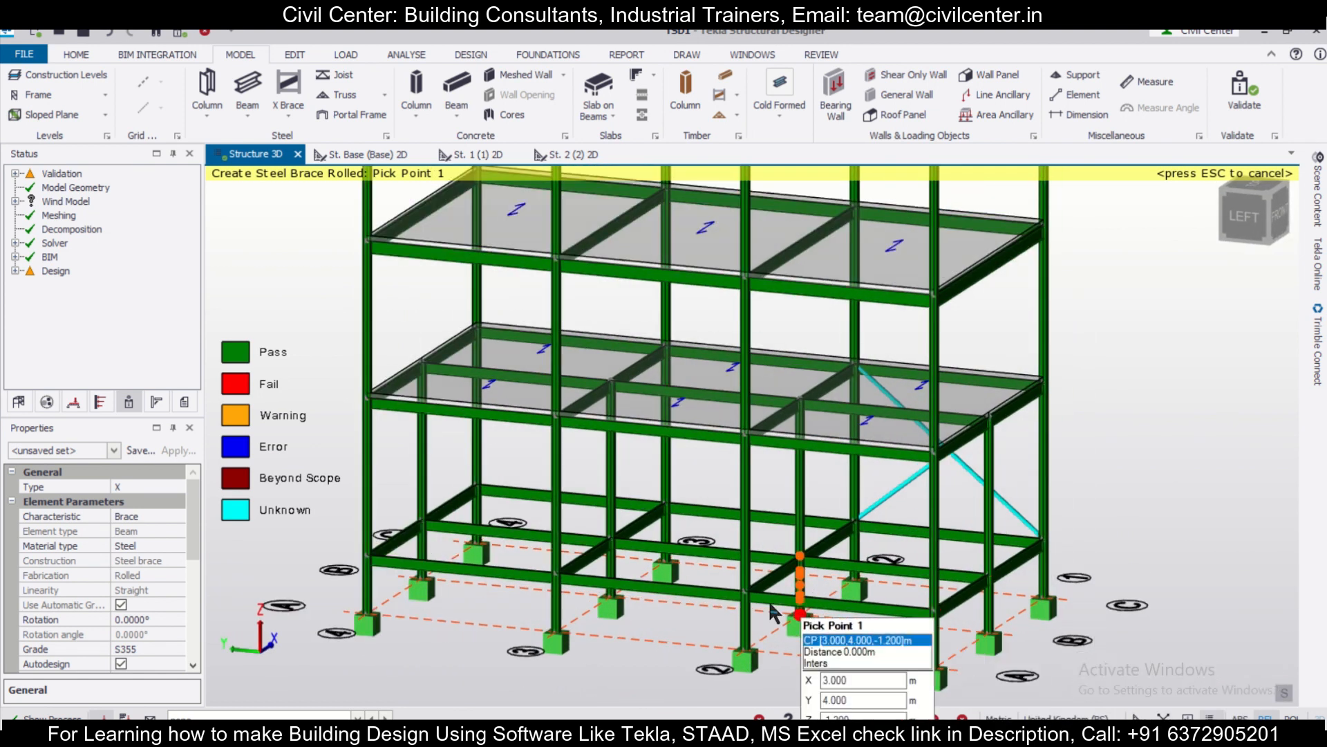
left_click(746, 593)
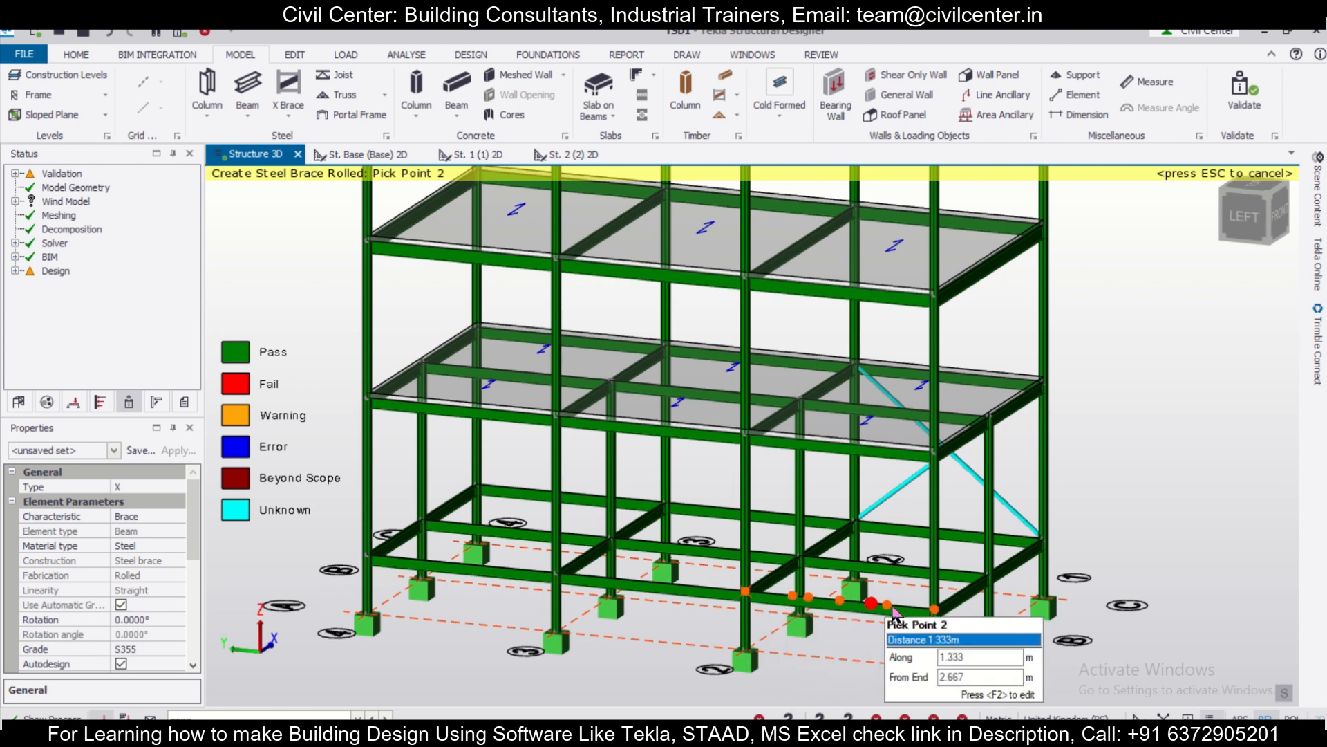
left_click(935, 610)
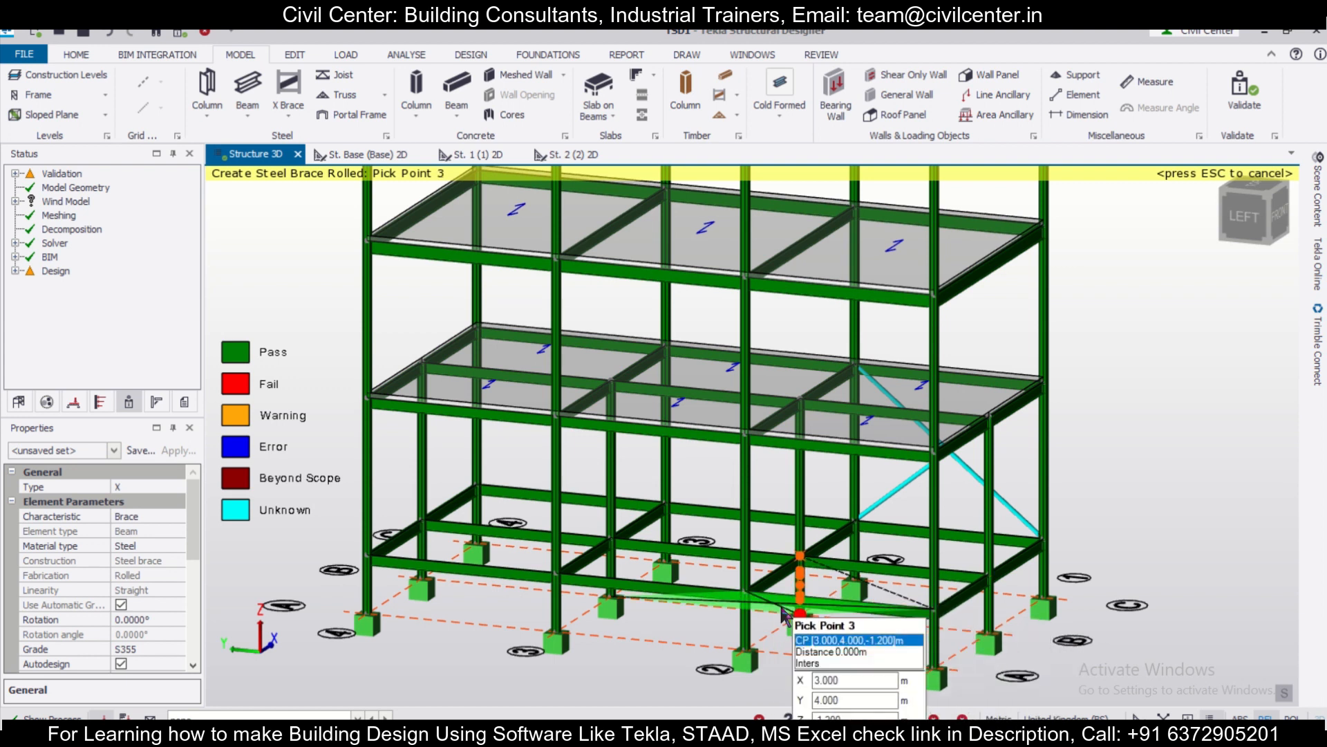
left_click(935, 455)
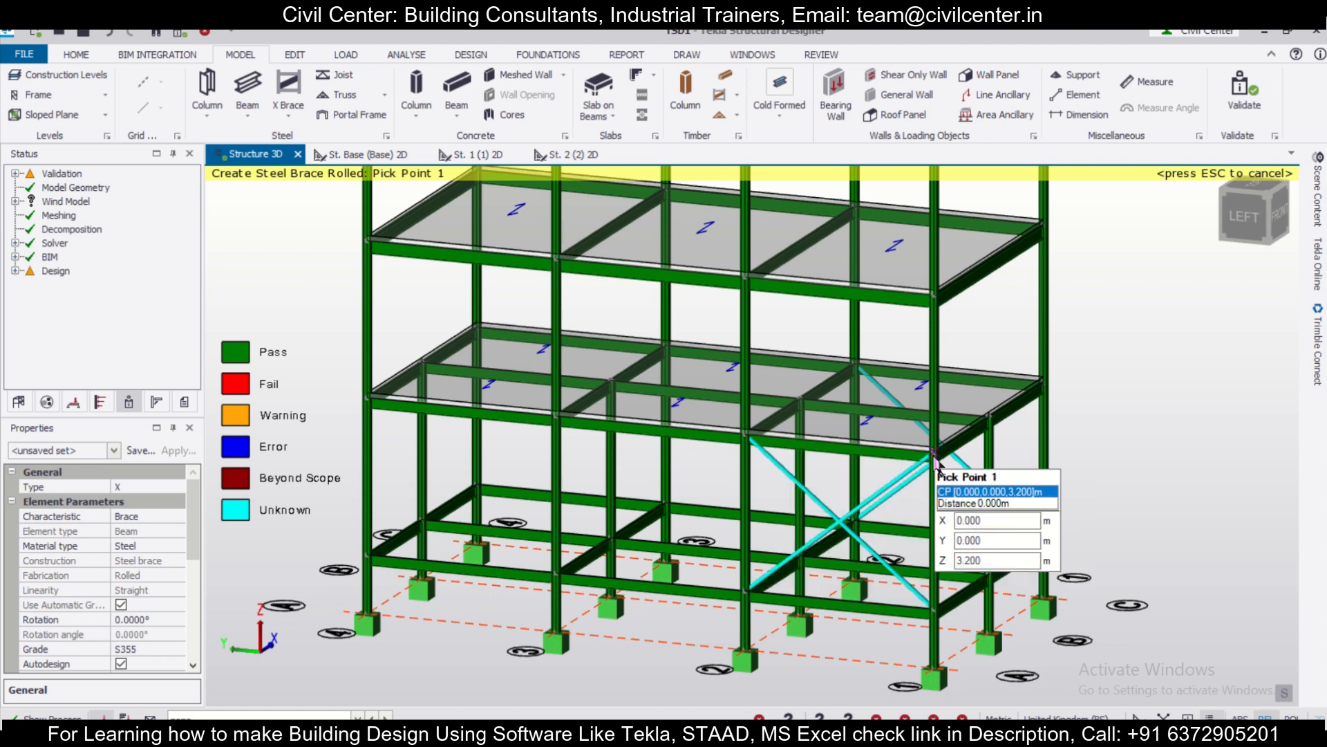
Copy the two lowest-storey X brace pairs upward to the two storeys above, starting at 3.2 m and 6.4 m
scroll(939, 498, "down", 4)
right_click_drag(975, 556, 495, 551)
scroll(495, 551, "down", 2)
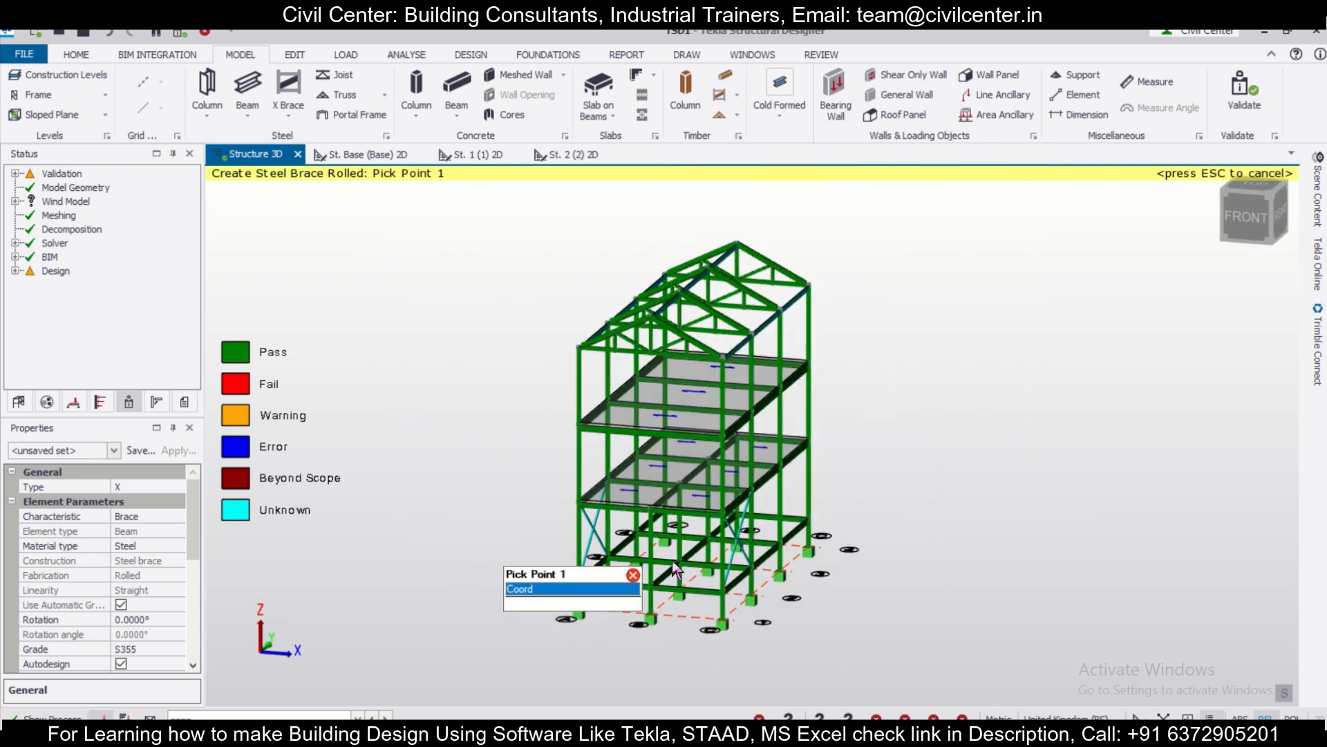
right_click_drag(885, 546, 764, 674)
scroll(778, 592, "up", 4)
scroll(553, 692, "up", 3)
key("Escape")
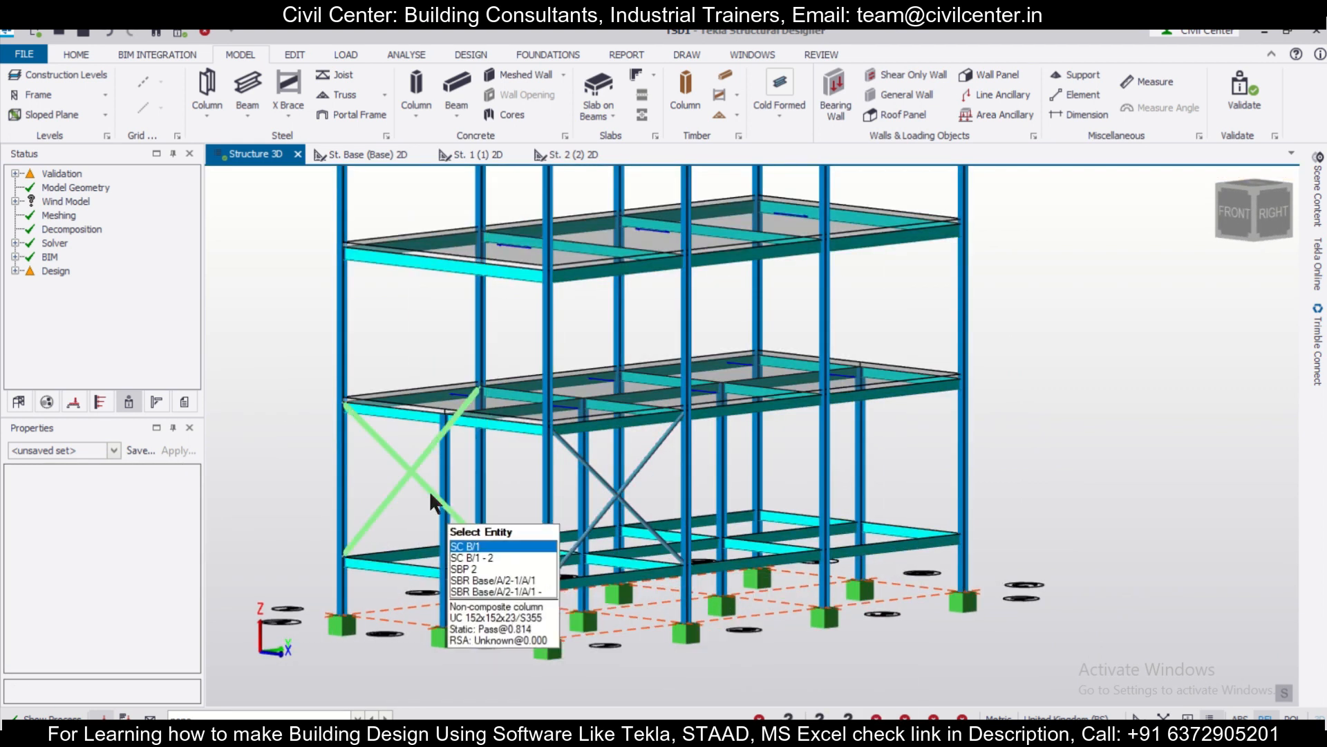
left_click(426, 483)
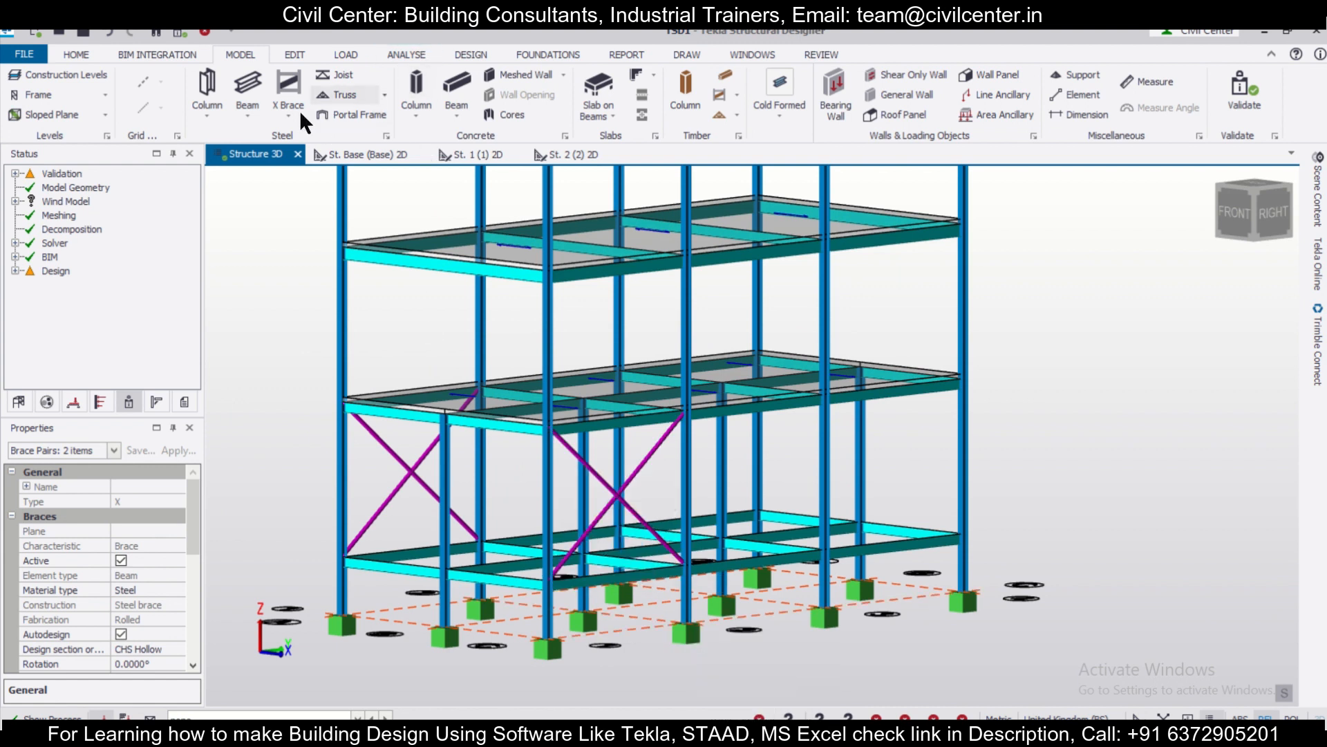
left_click(296, 53)
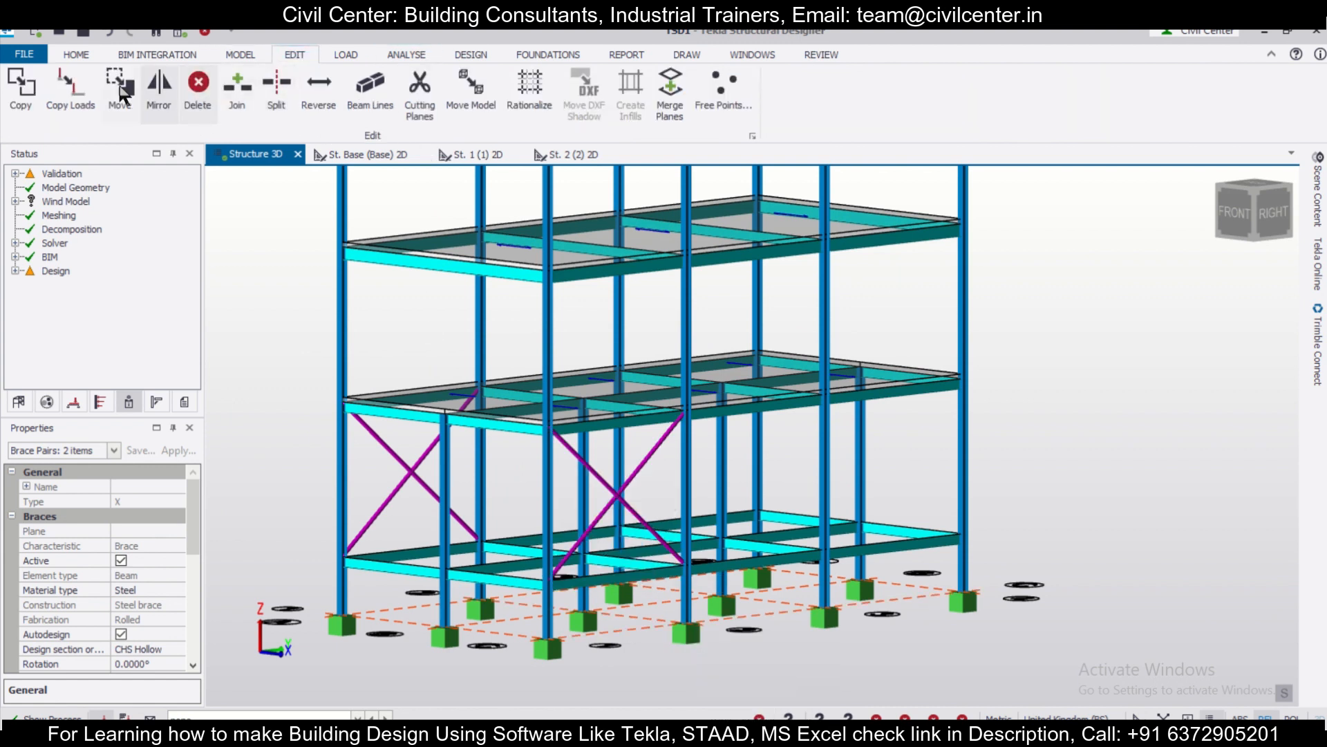
left_click(28, 88)
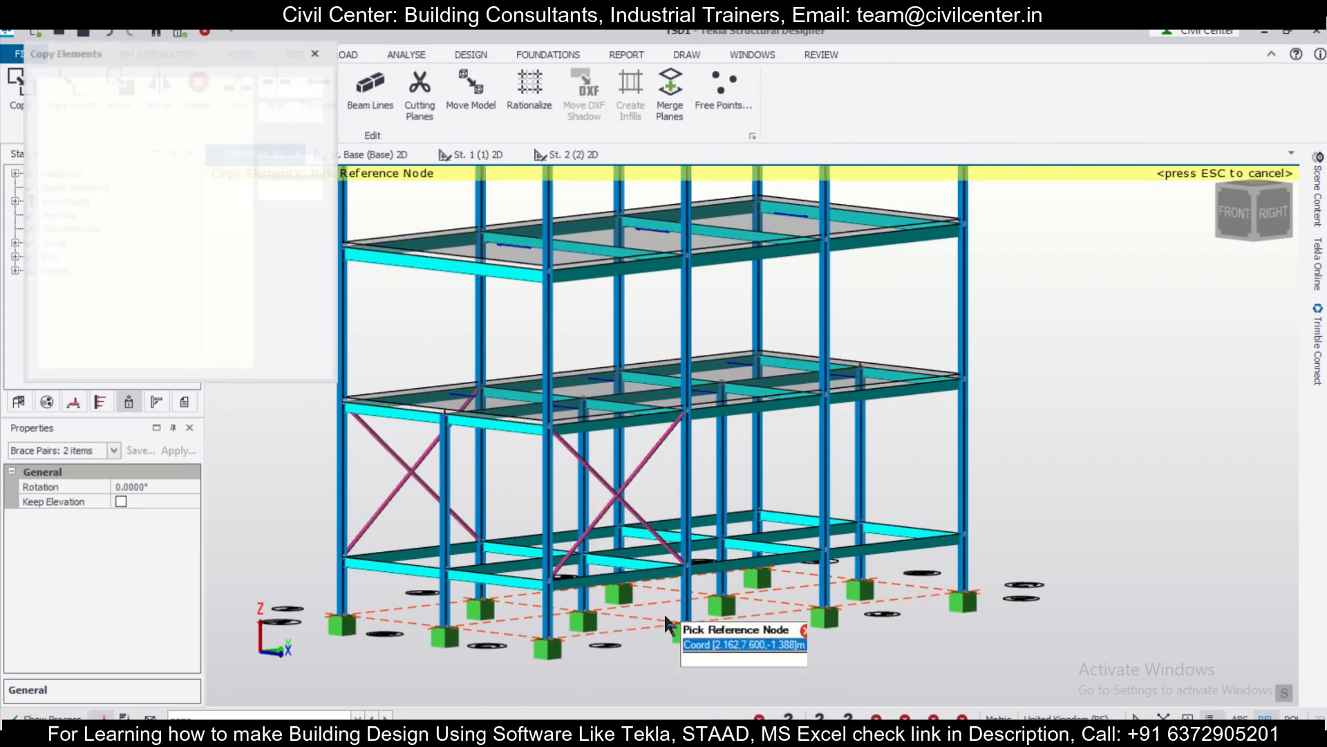
left_click(549, 583)
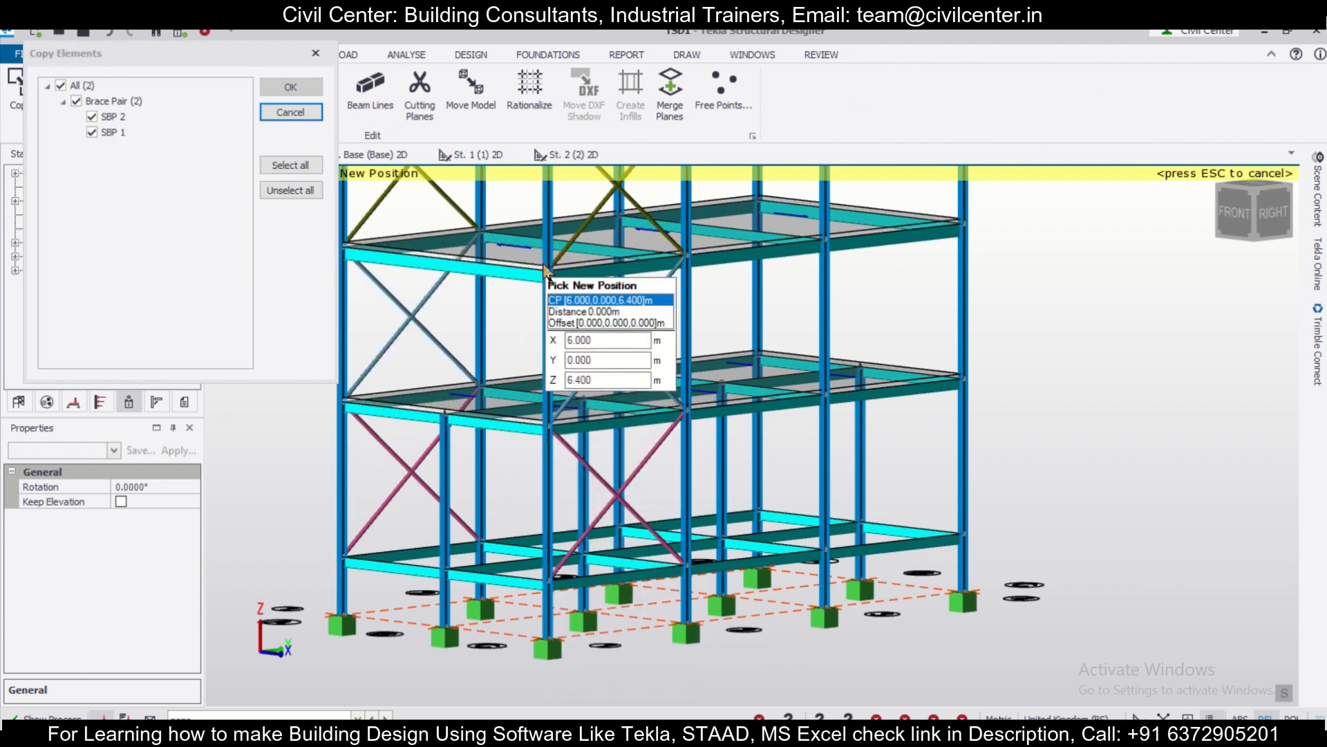
left_click(533, 379)
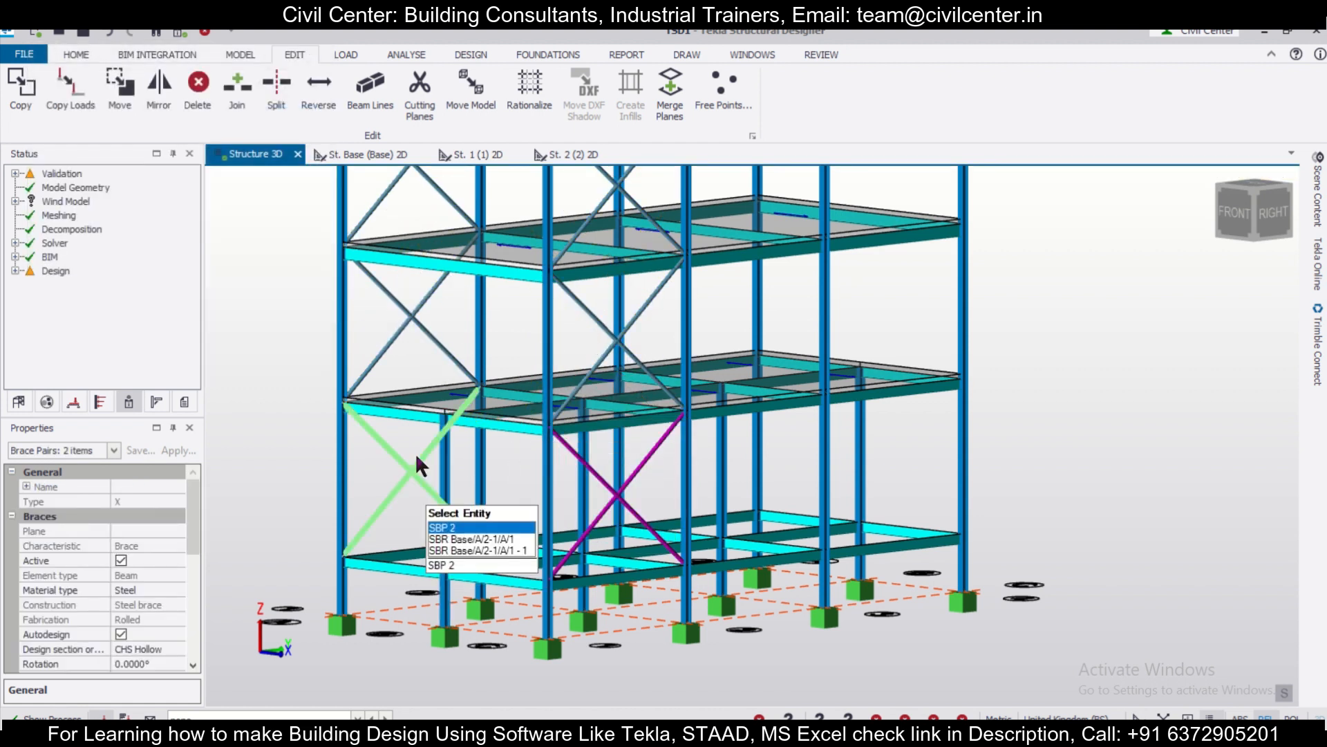
Copy all six X brace pairs from the first bay to the last bay, moving the reference node to Y 8 m
left_click(394, 333)
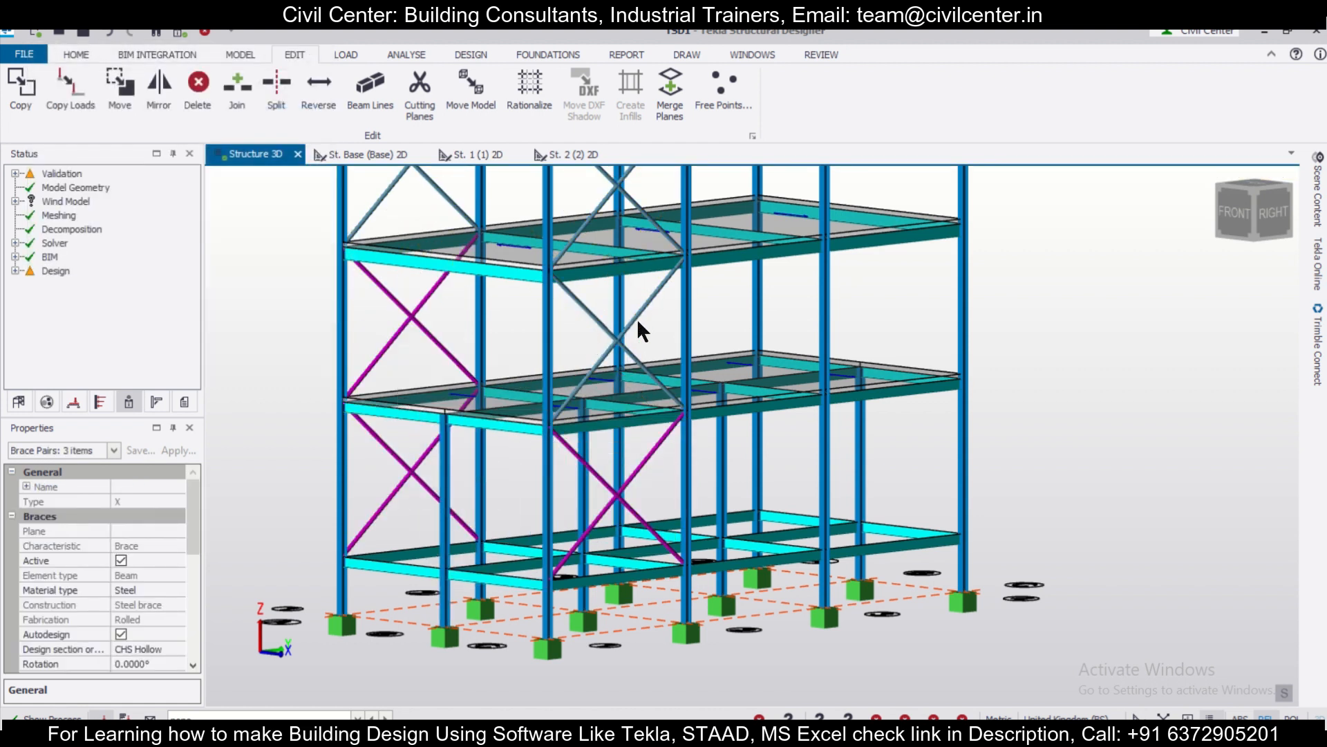
left_click(593, 325)
left_click(457, 200)
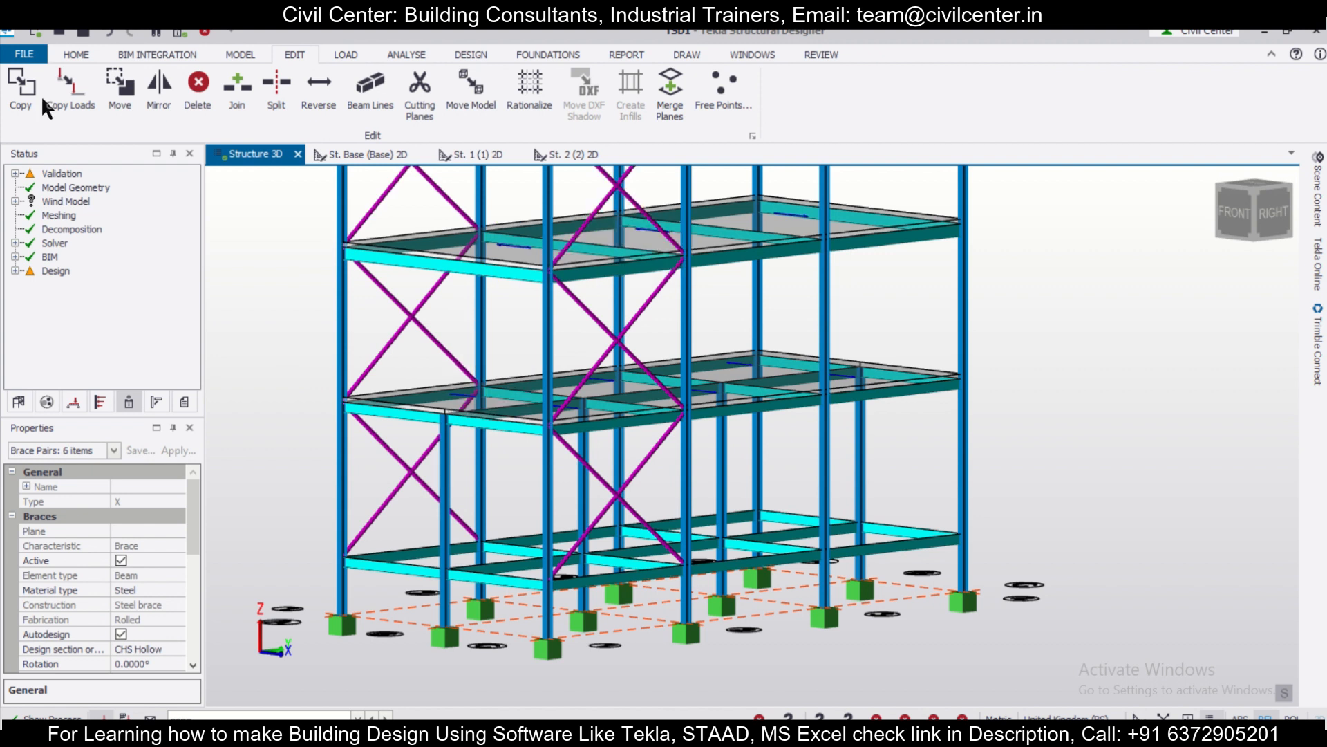
left_click(7, 97)
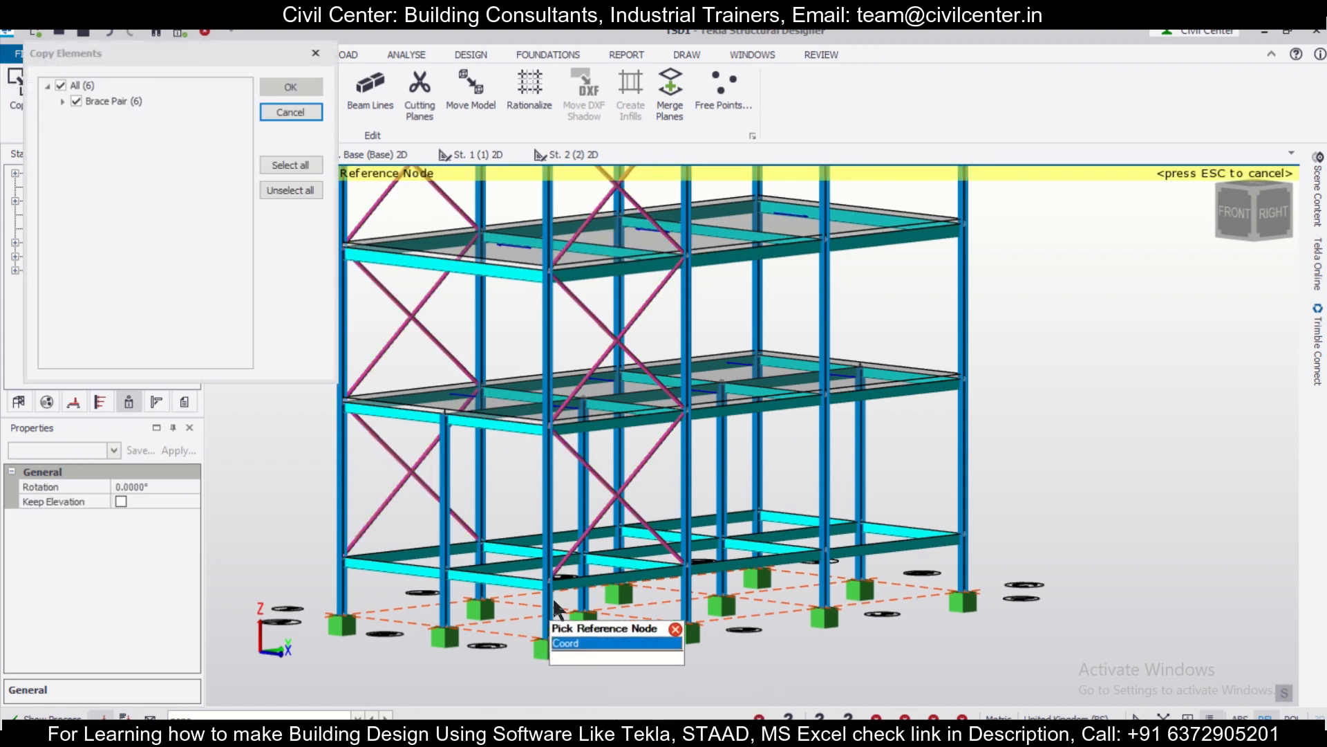
left_click(551, 575)
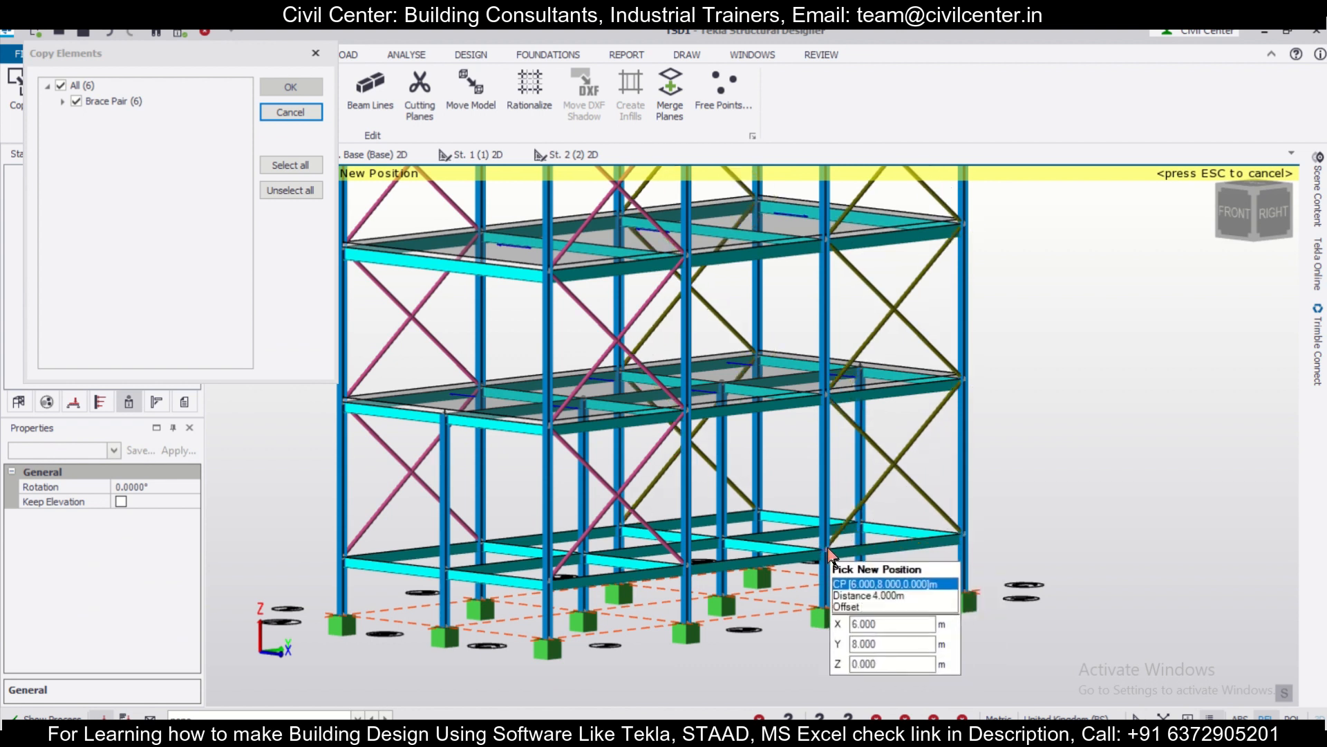
left_click(828, 549)
scroll(926, 603, "down", 5)
right_click_drag(1045, 595, 956, 662)
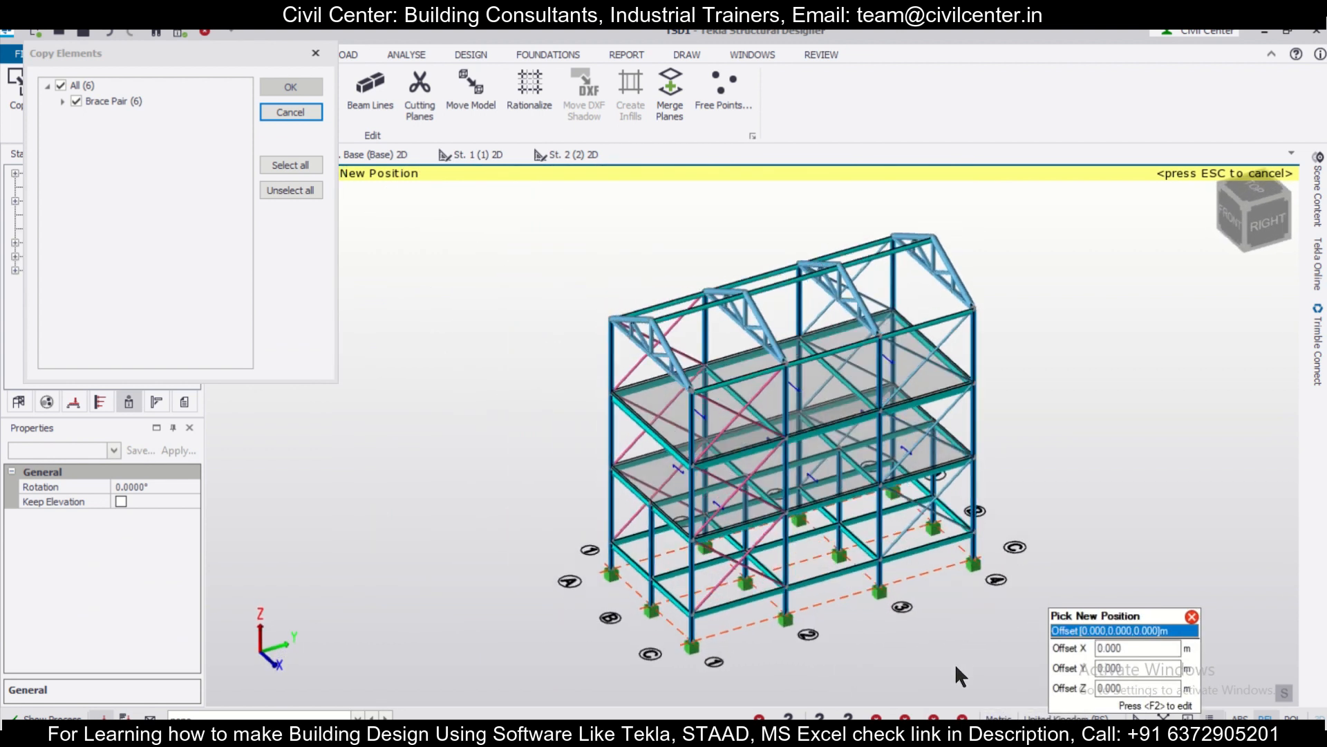
left_click(293, 84)
right_click_drag(1175, 384, 1072, 386)
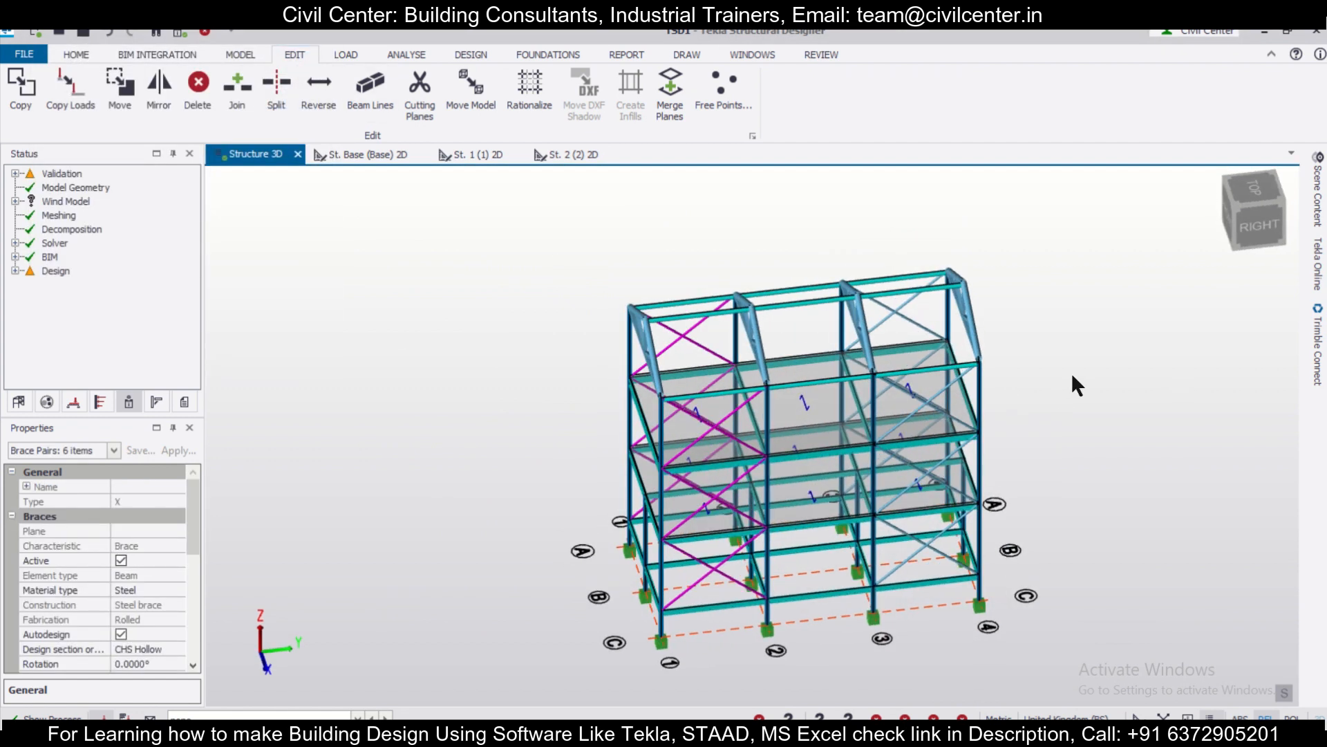
Start another rolled steel X brace for the roof
scroll(1075, 373, "up", 2)
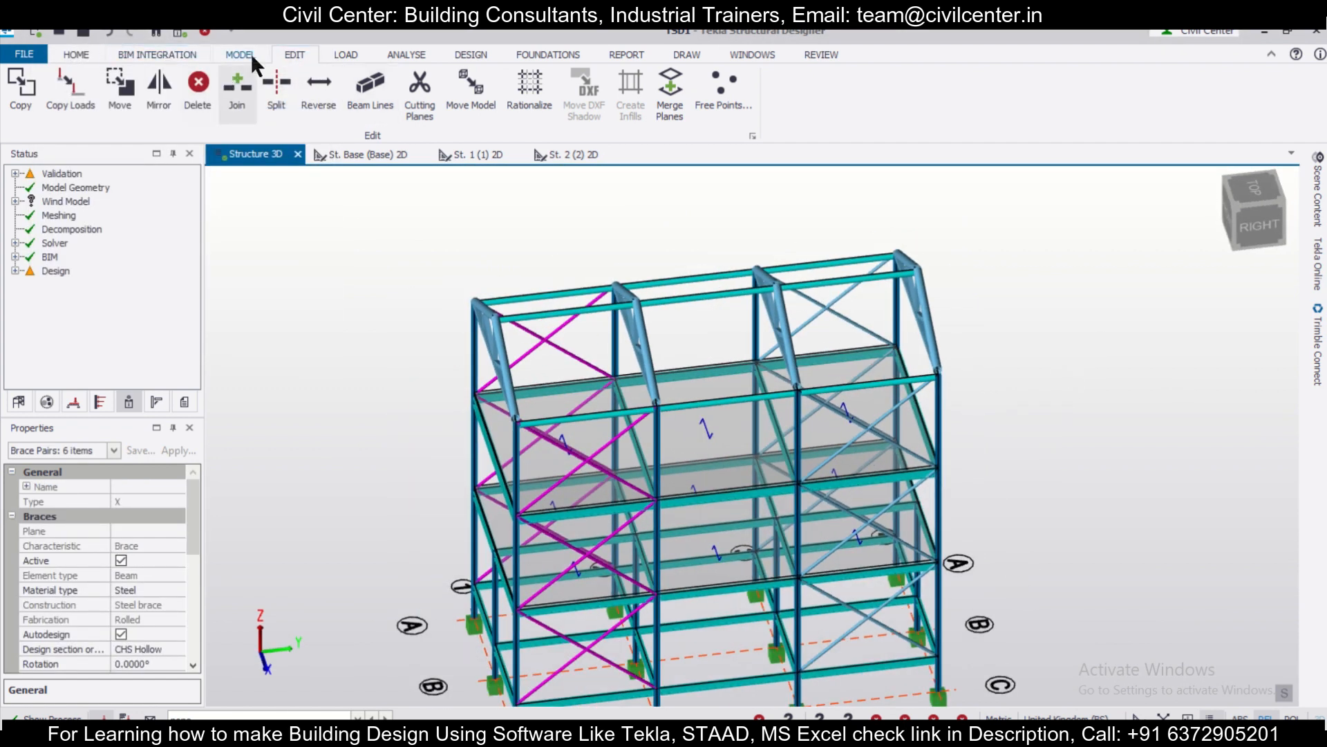
left_click(242, 54)
left_click(289, 87)
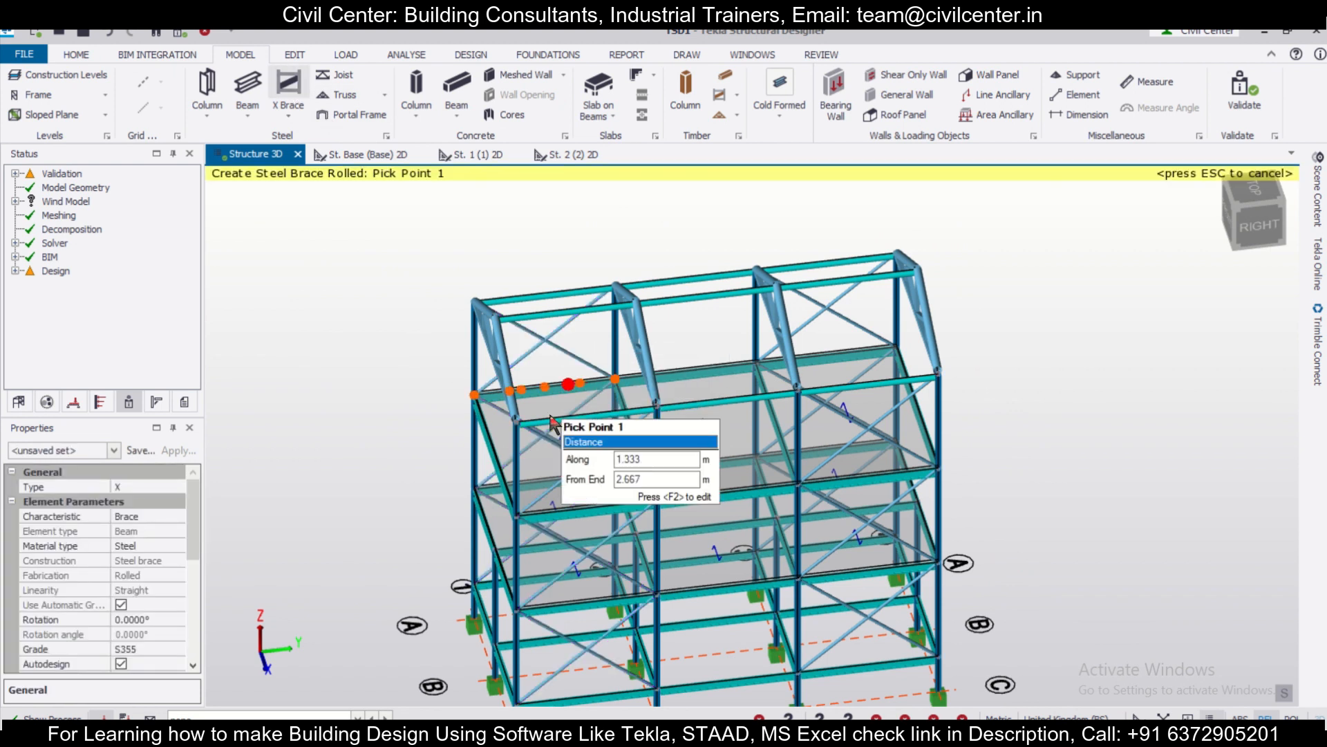
left_click(518, 421)
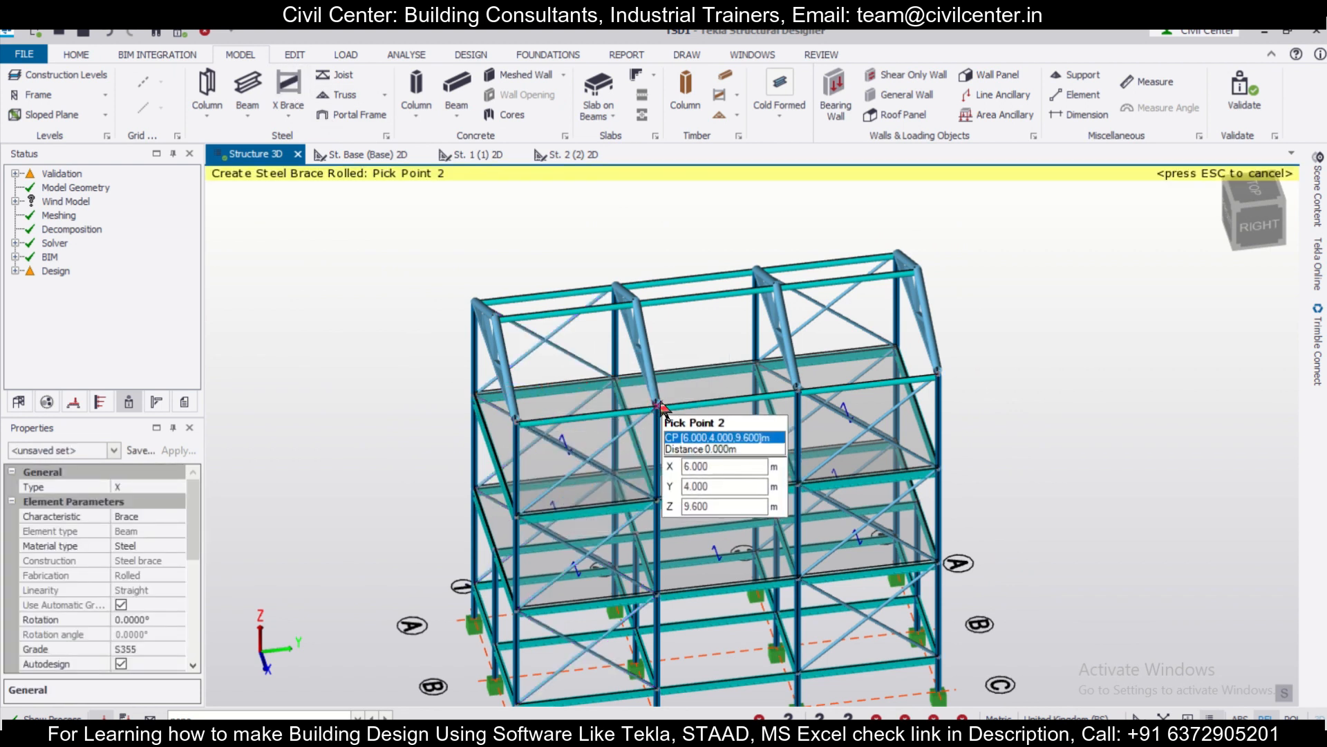
left_click(658, 406)
scroll(667, 338, "up", 3)
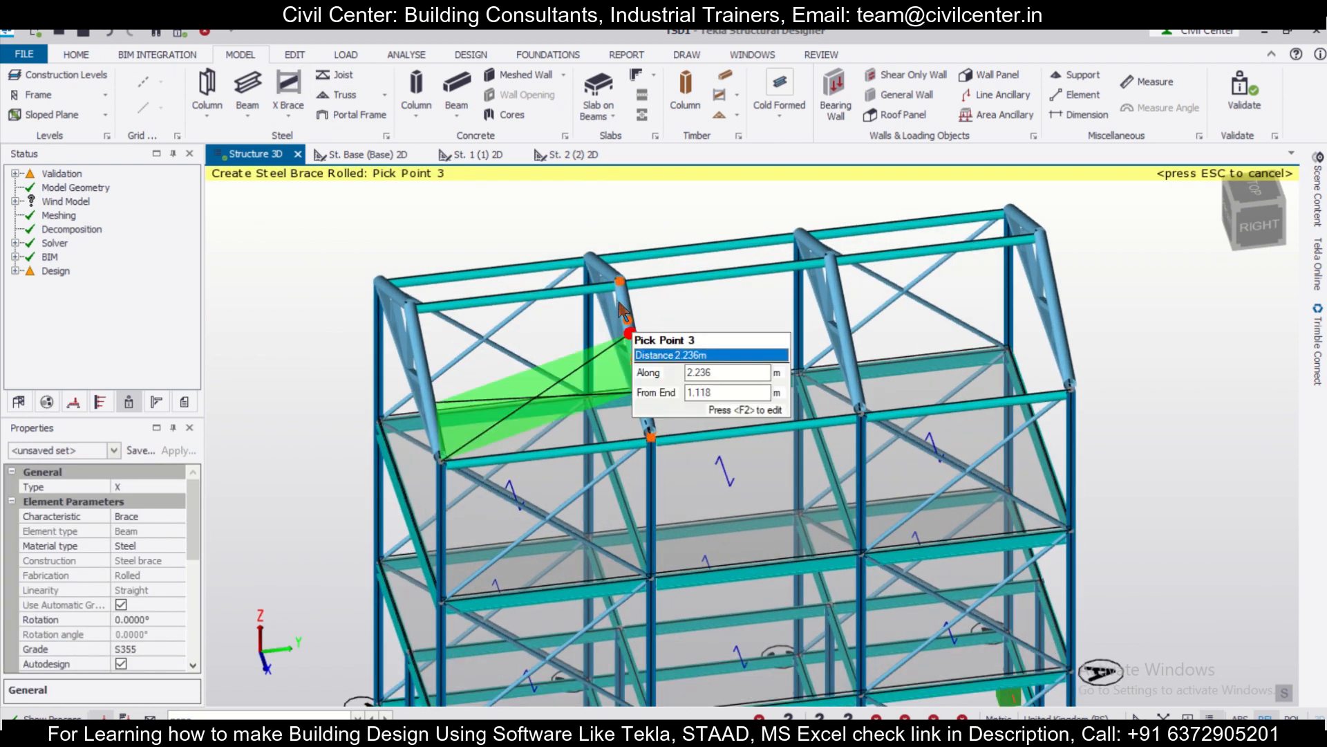
scroll(621, 305, "up", 2)
key("Escape")
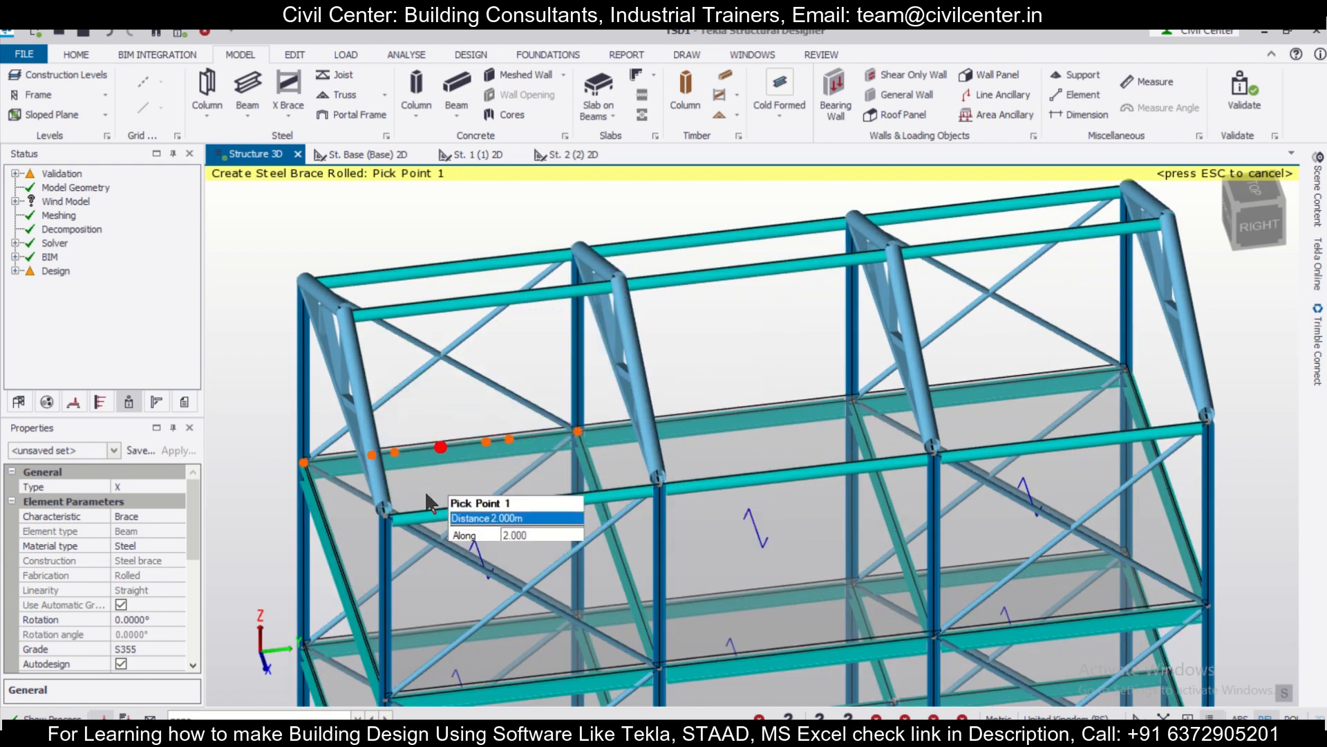
Place an X brace in the grid C roof slope of the first bay, between the 9.6 m eaves and the truss apexes
left_click(384, 510)
left_click(664, 486)
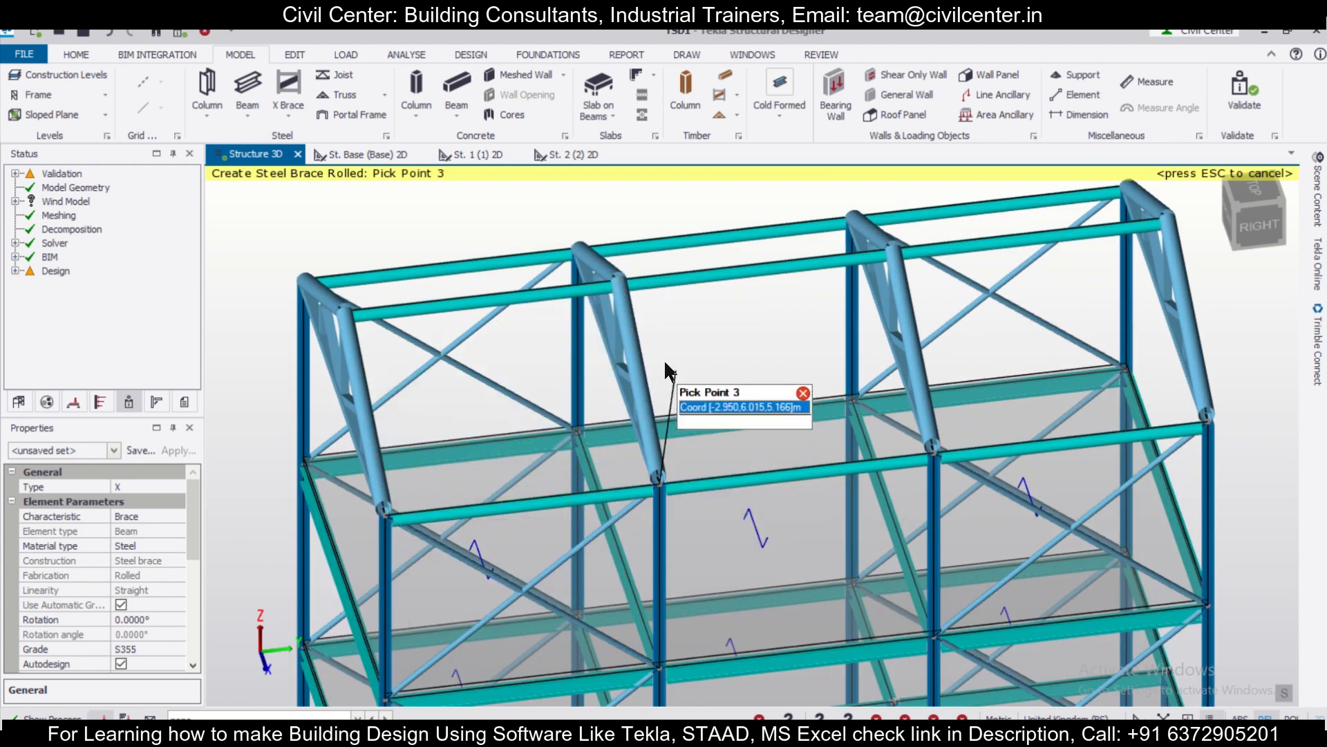
left_click(624, 288)
Place an X brace in the grid A roof slope of the first bay, between the eaves and the truss apexes
scroll(674, 357, "down", 2)
right_click_drag(674, 357, 588, 373)
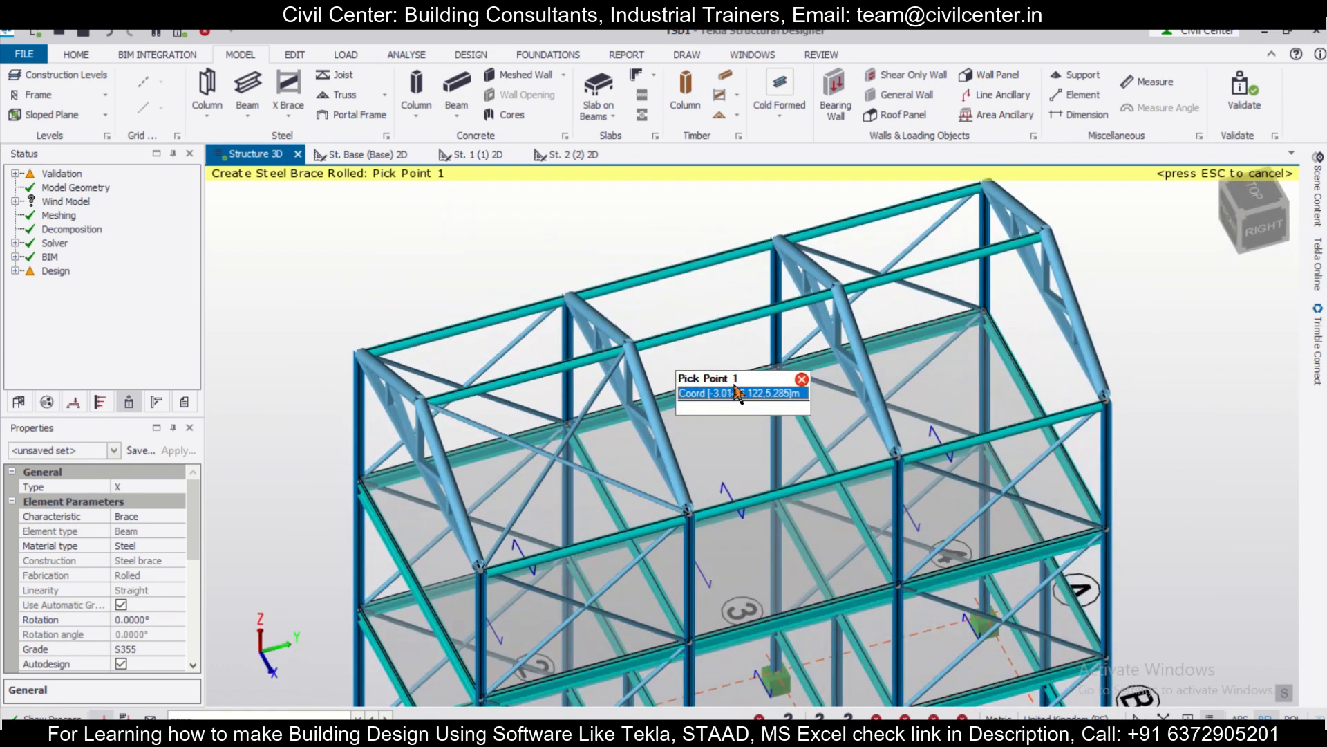
left_click(402, 339)
left_click(565, 298)
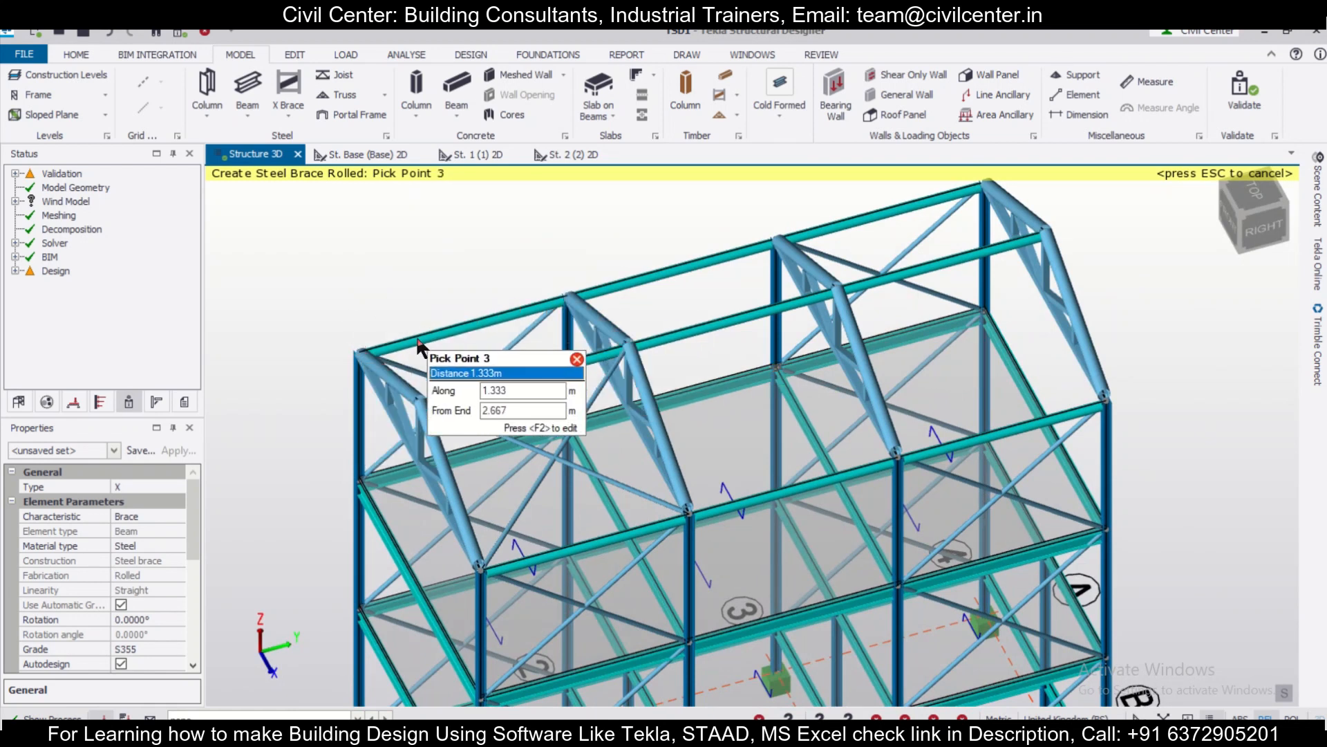
left_click(629, 344)
key("Escape")
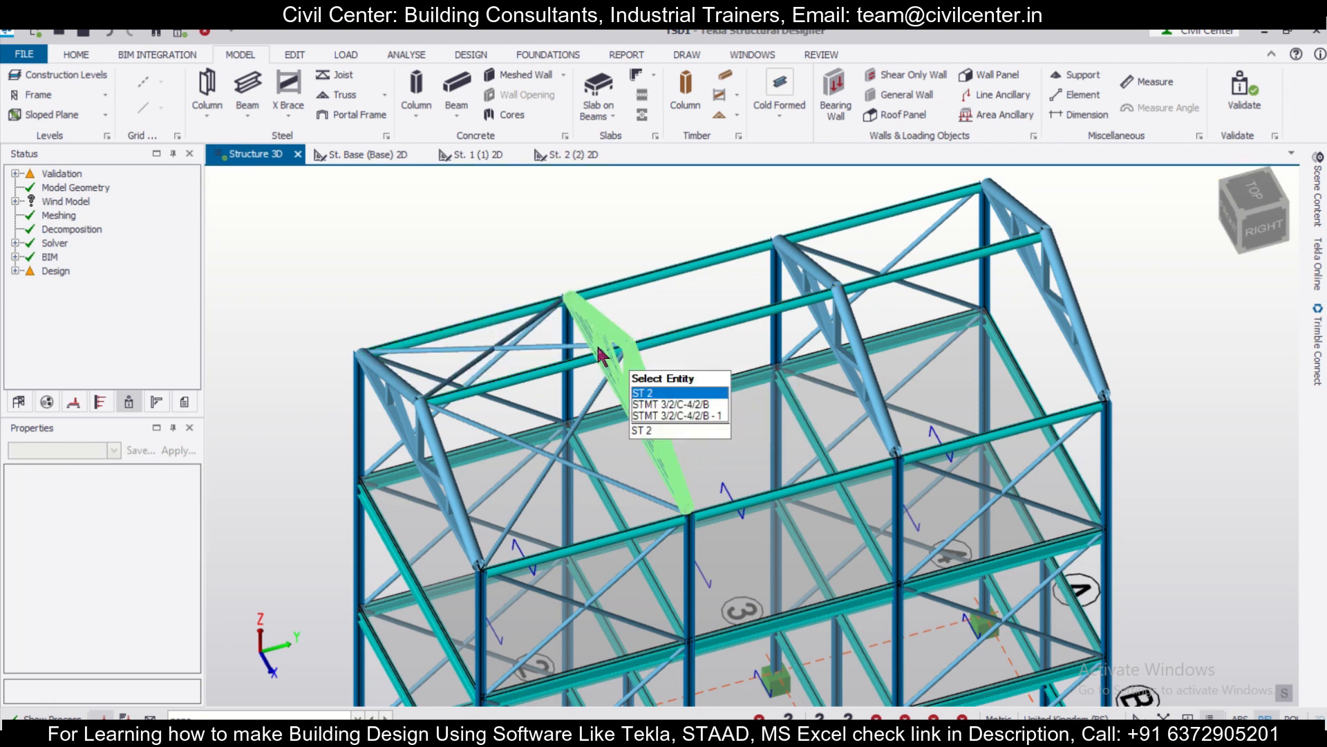
Copy both first-bay roof X brace pairs to the last bay, using the grid C eaves node at X 6, Y 0, Z 9.6 m as reference
left_click(548, 344)
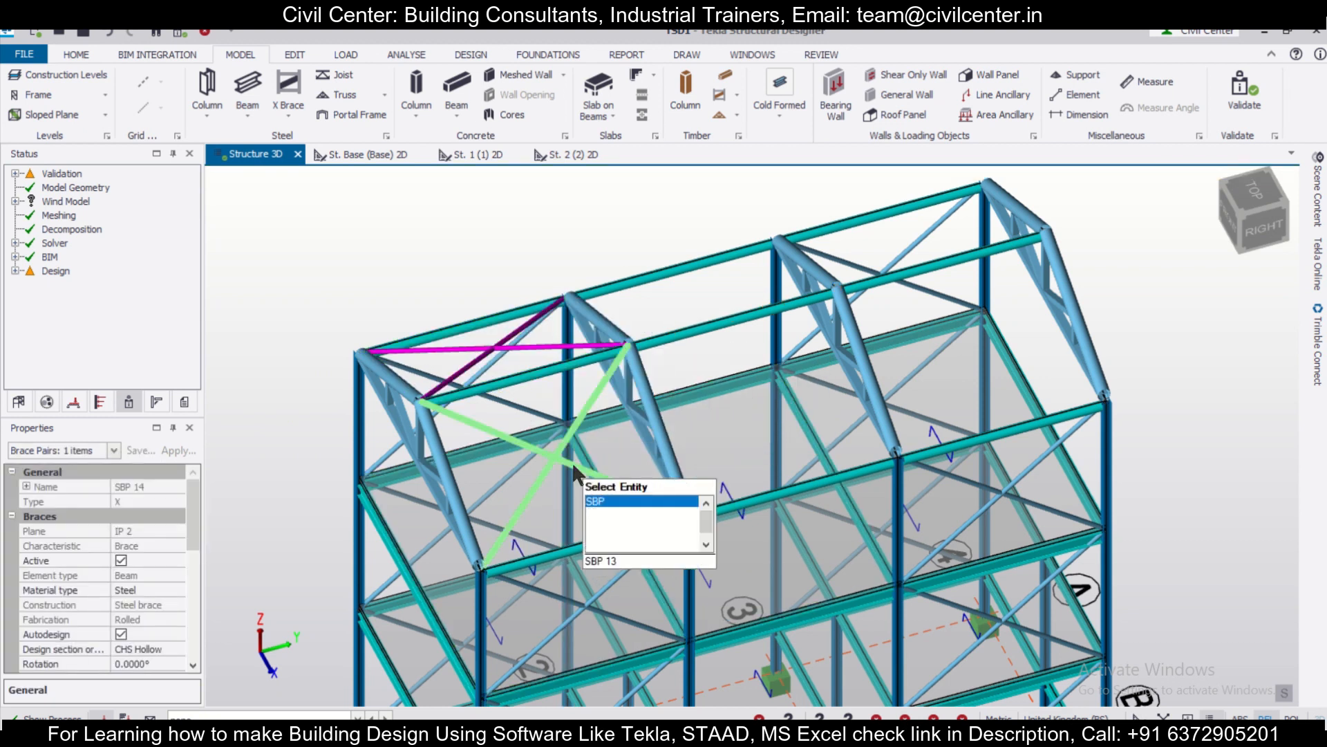
left_click(573, 468, "ctrl")
right_click_drag(874, 439, 788, 374)
left_click(293, 57)
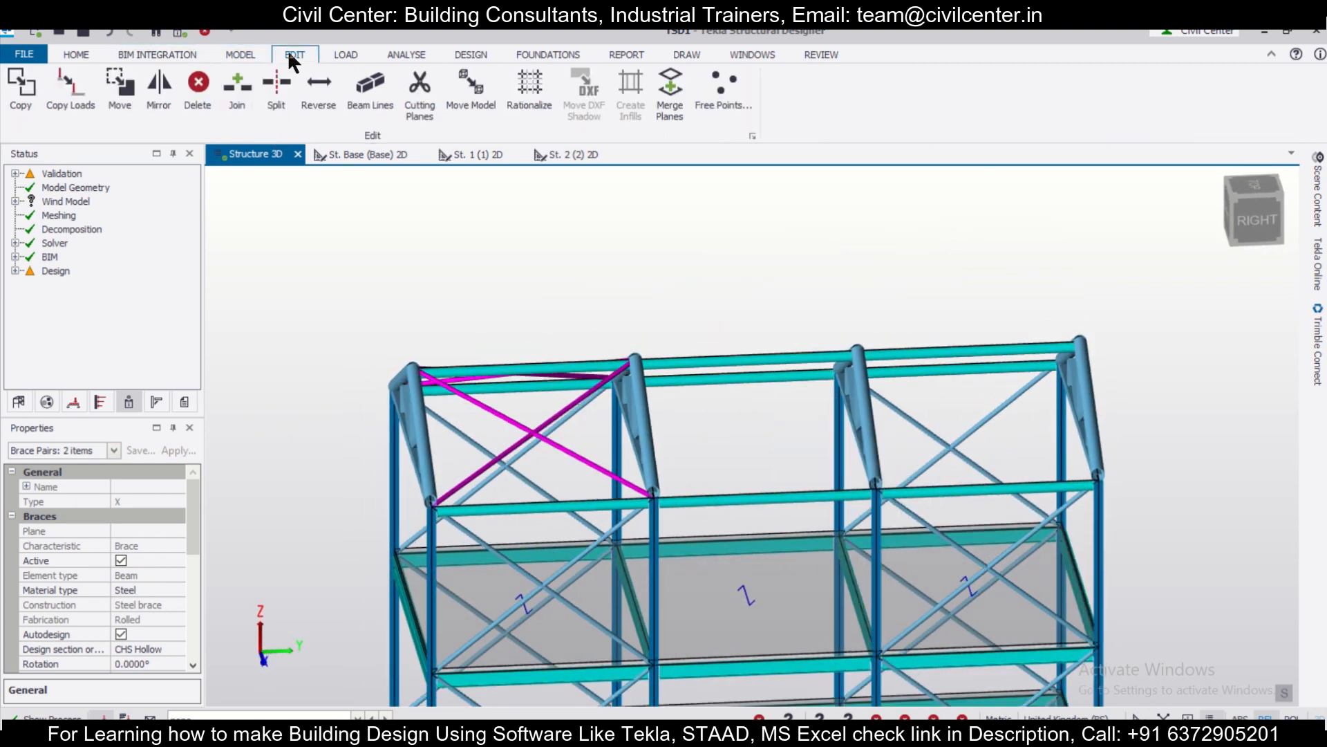
left_click(32, 89)
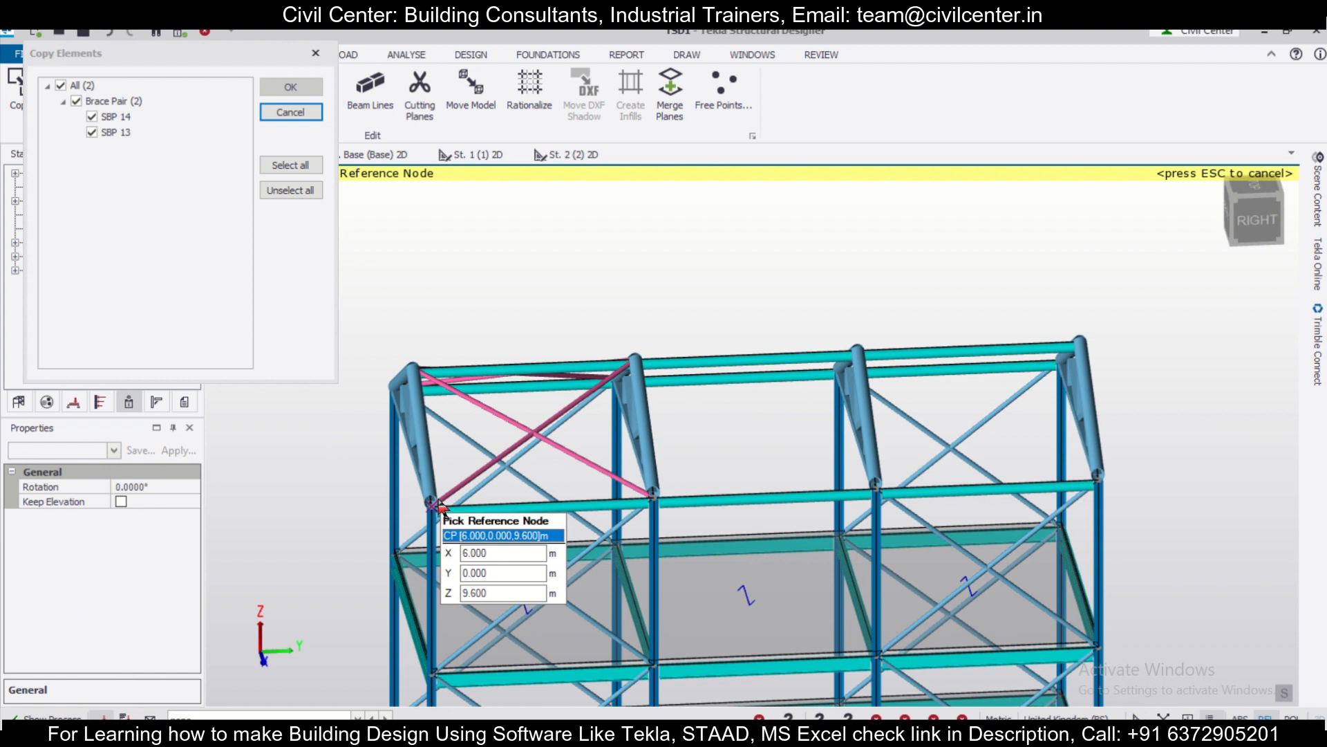
left_click(438, 508)
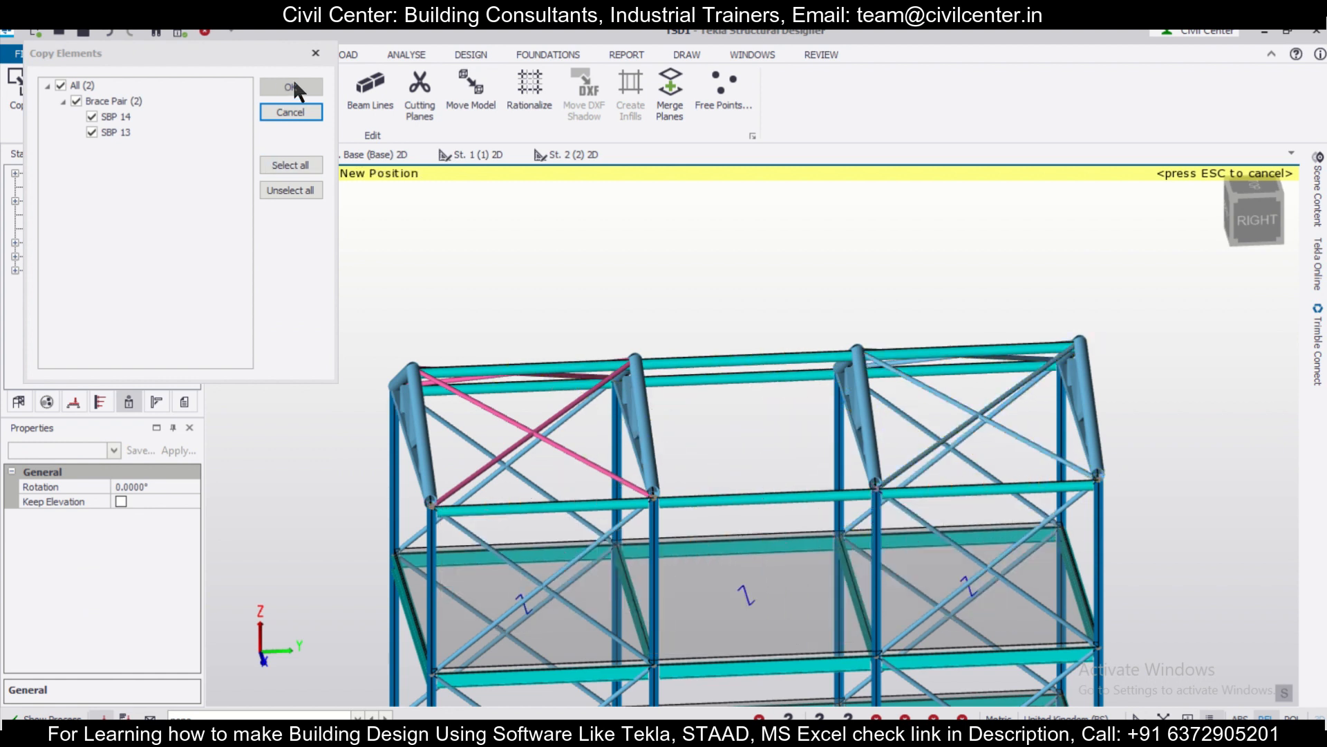
left_click(316, 53)
scroll(483, 461, "down", 4)
right_click_drag(995, 484, 914, 474)
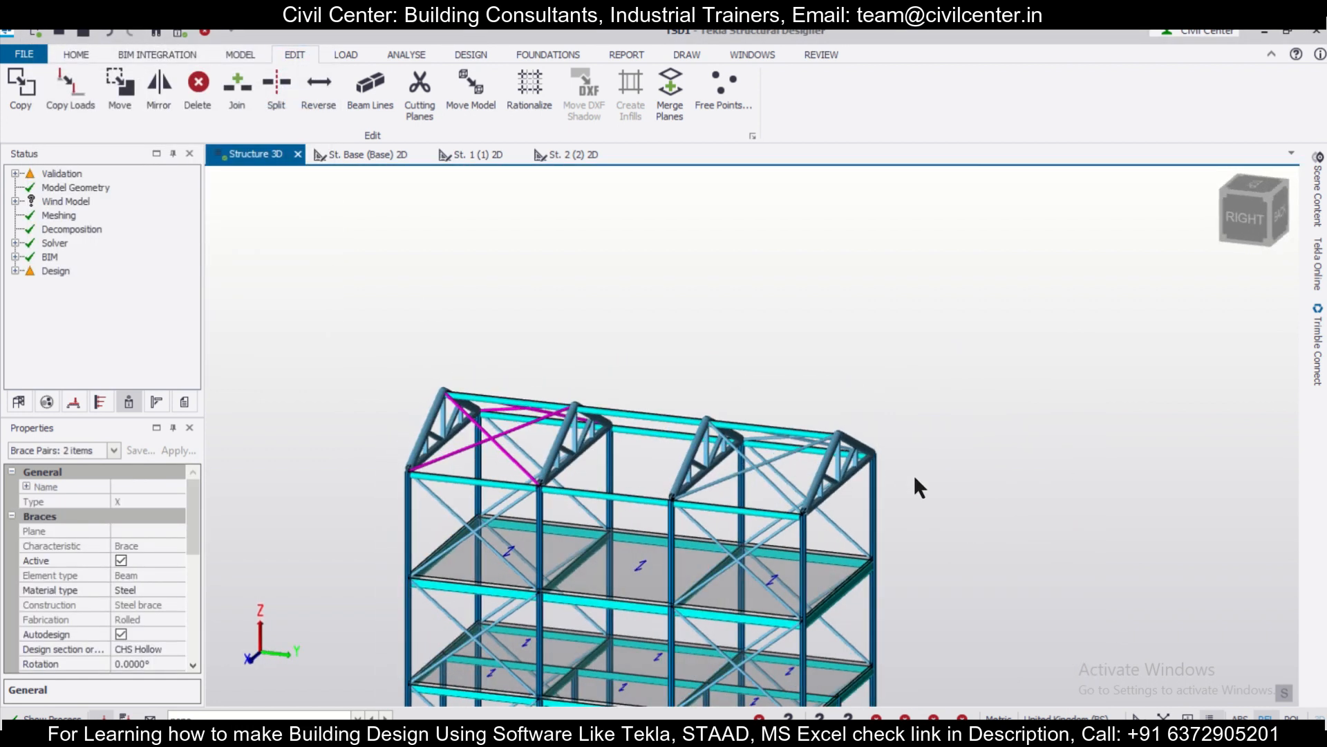
scroll(914, 474, "down", 3)
middle_click_drag(892, 499, 855, 477)
right_click_drag(855, 481, 926, 499)
middle_click_drag(857, 422, 1007, 500)
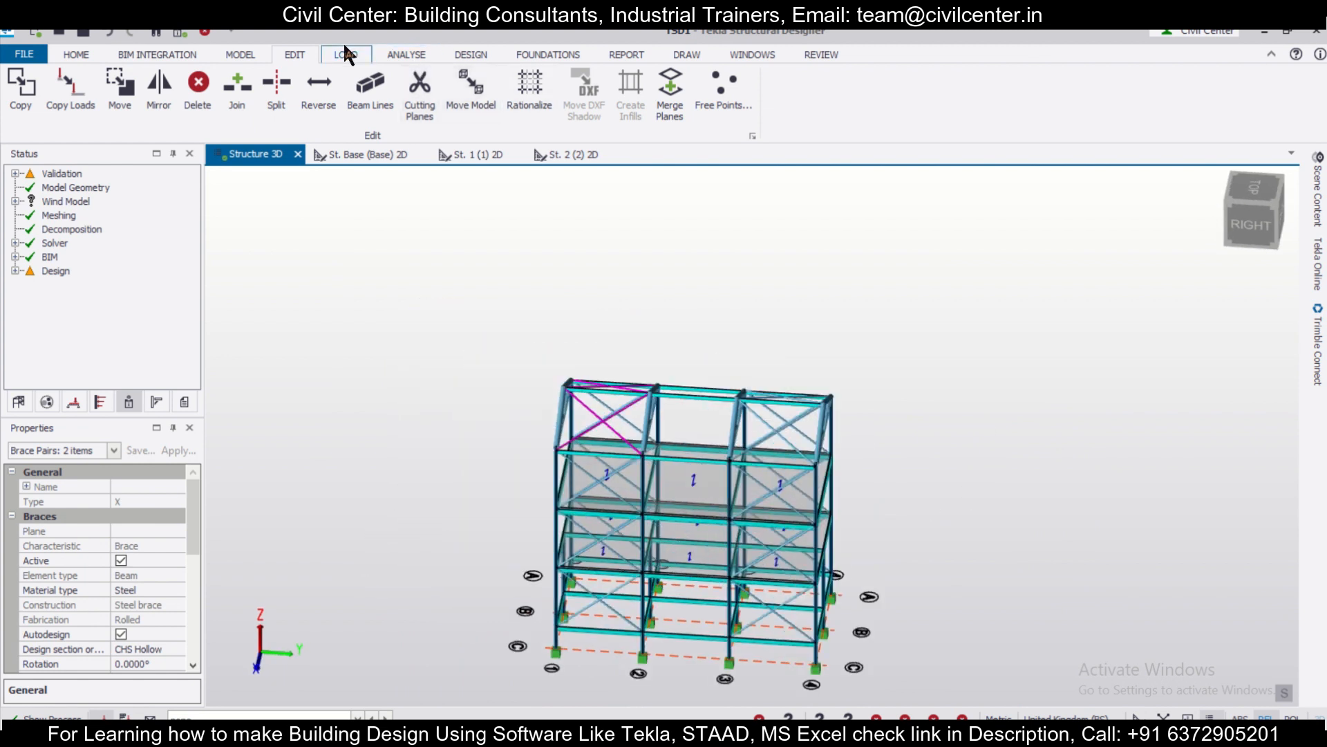
Regenerate the Operating load combinations, deleting all previously generated ones, with NHF in all four directions for the 1.4D+1.6I+1.6RI combination
left_click(346, 54)
left_click(60, 92)
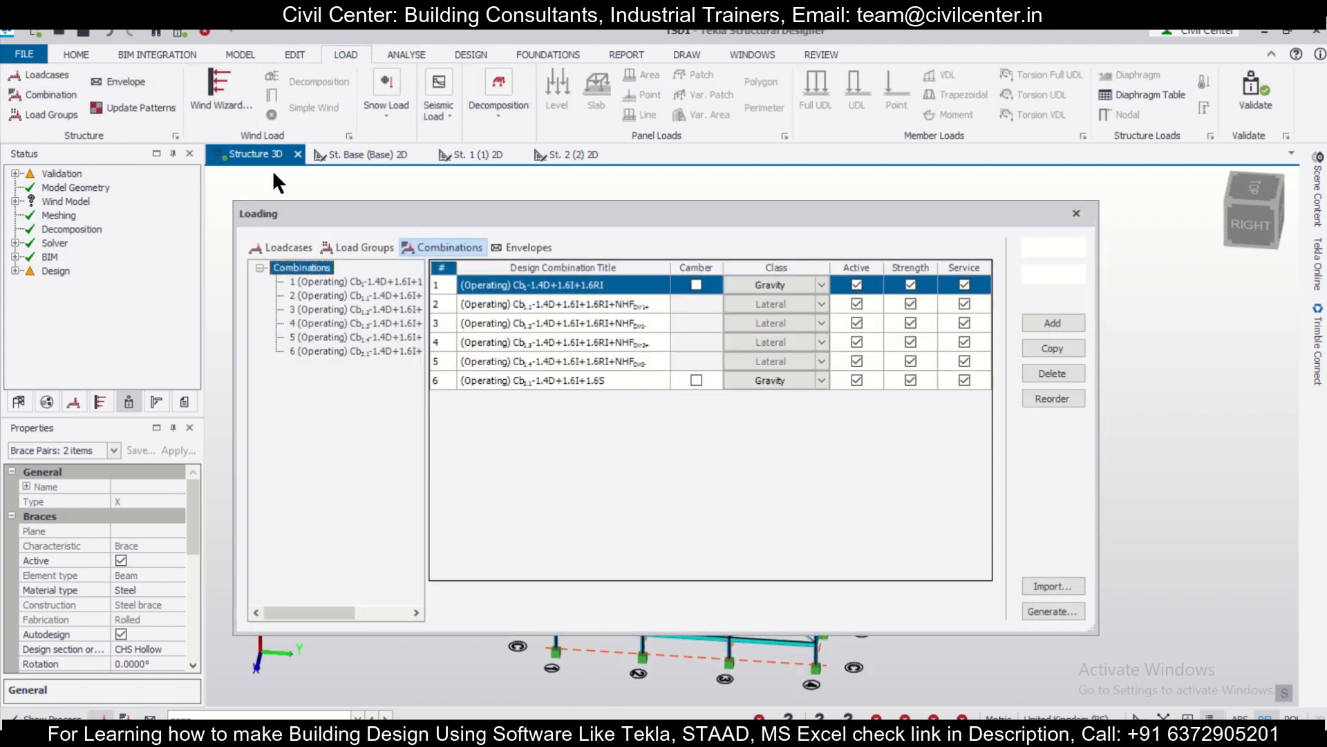
left_click(1056, 612)
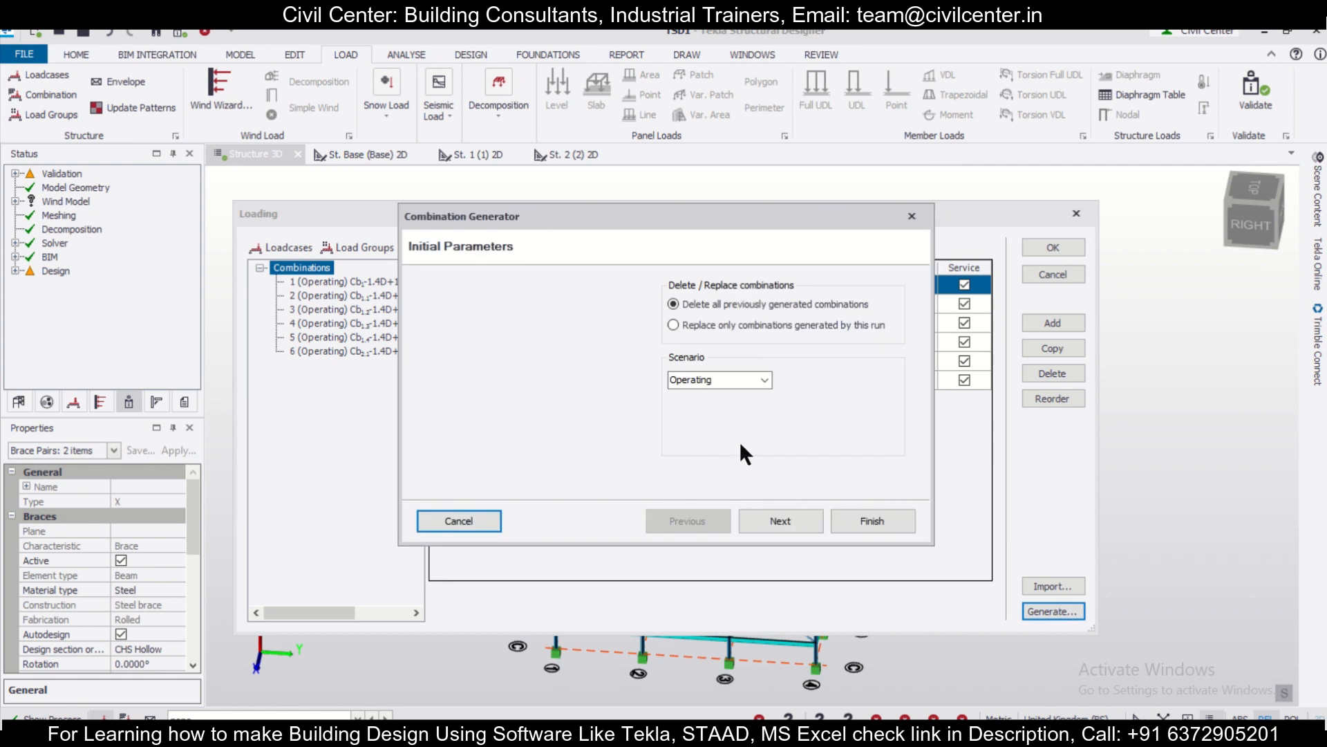
left_click(784, 524)
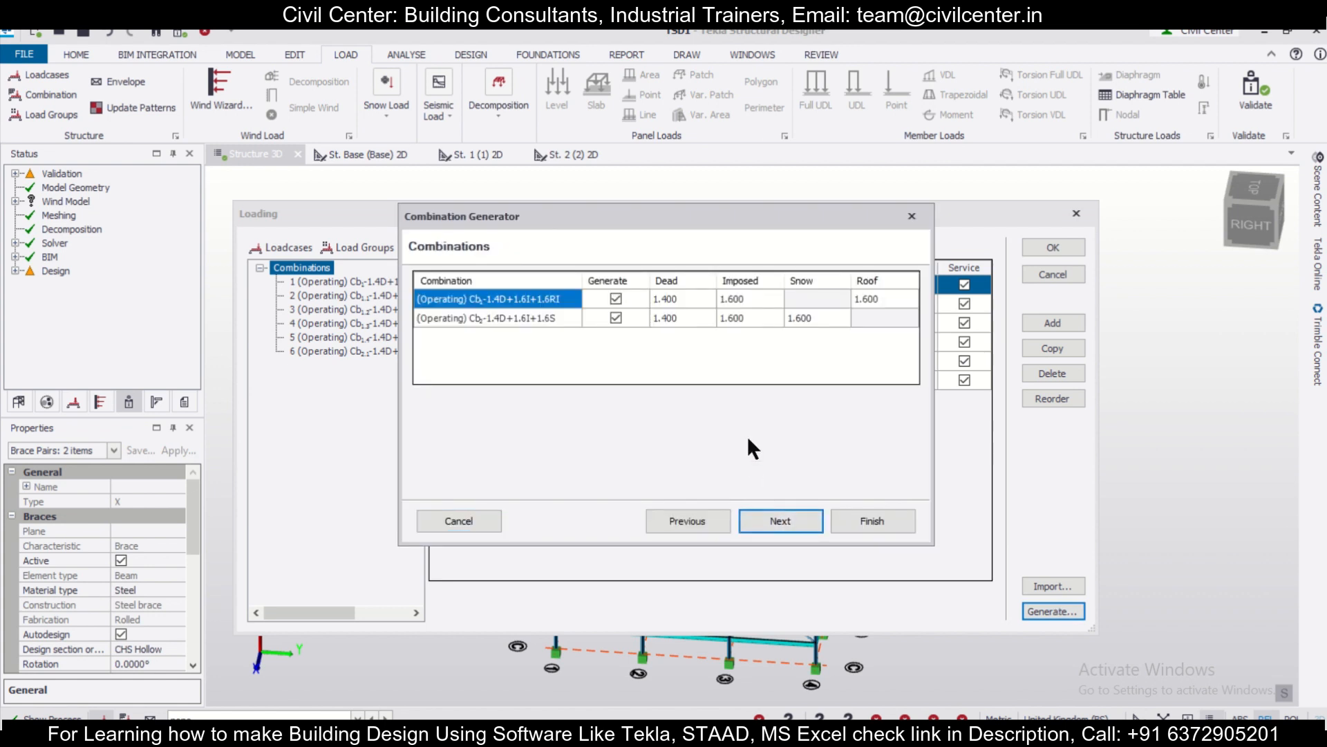
left_click(771, 520)
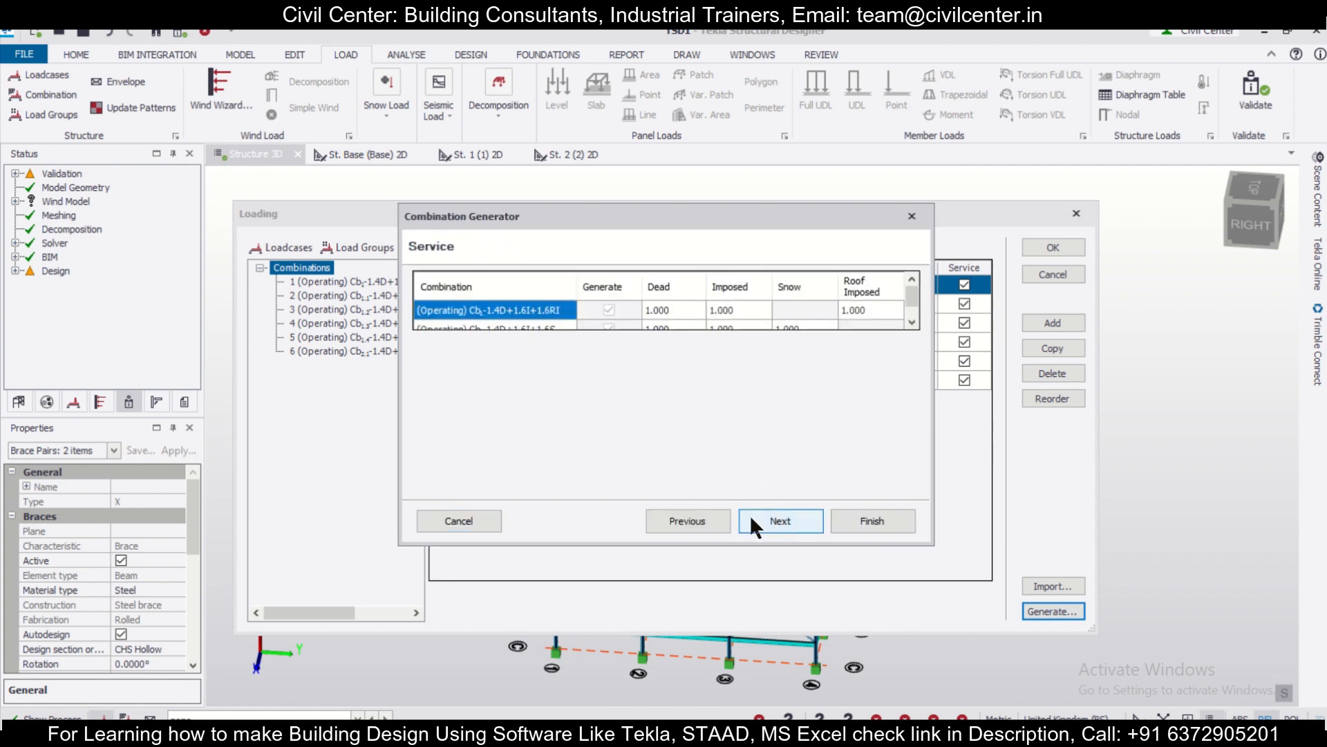
left_click(783, 521)
left_click(783, 521)
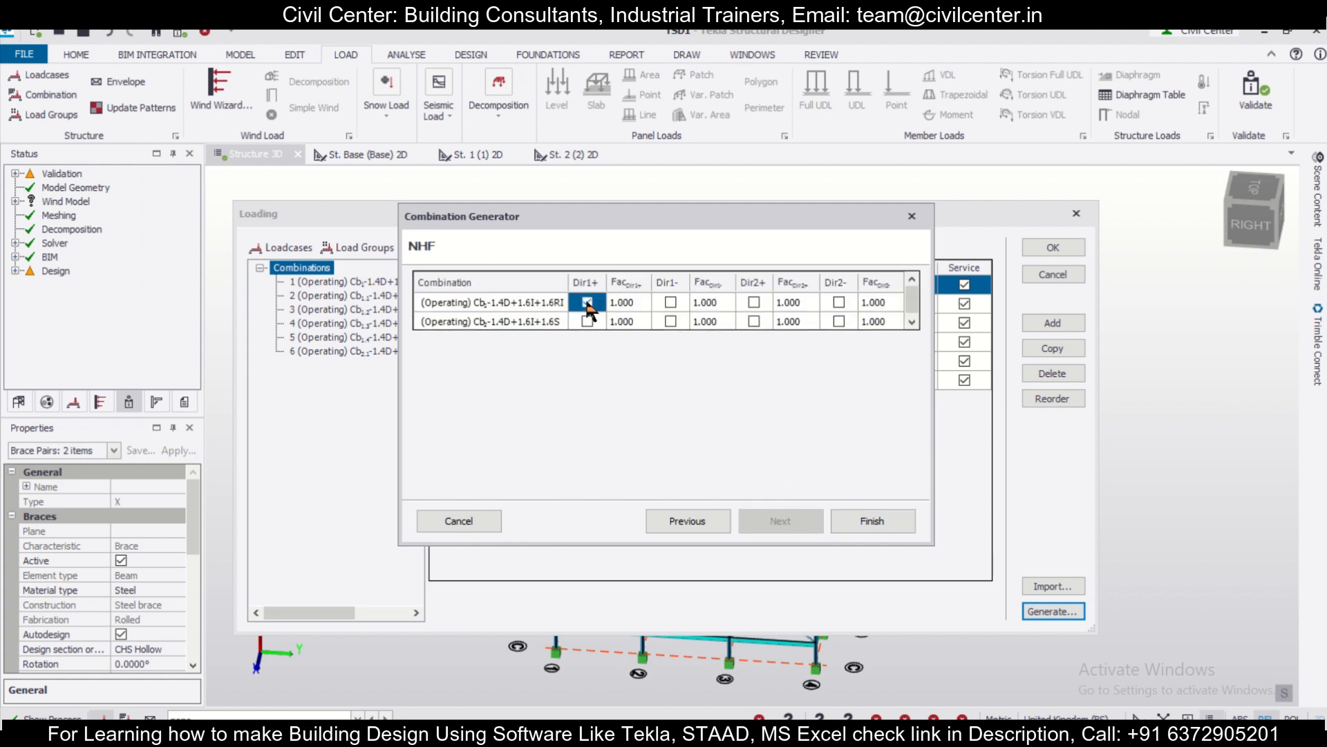
left_click(671, 303)
left_click(754, 302)
left_click(882, 518)
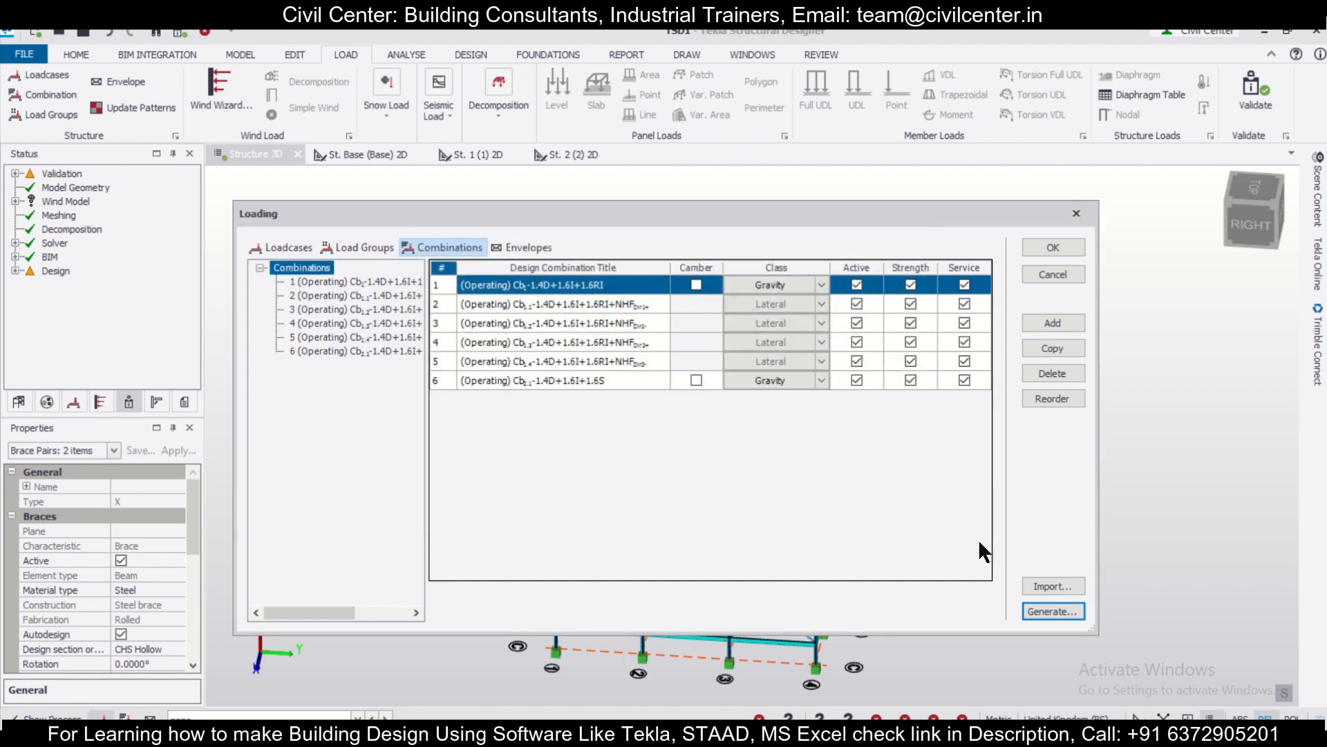
left_click(1046, 247)
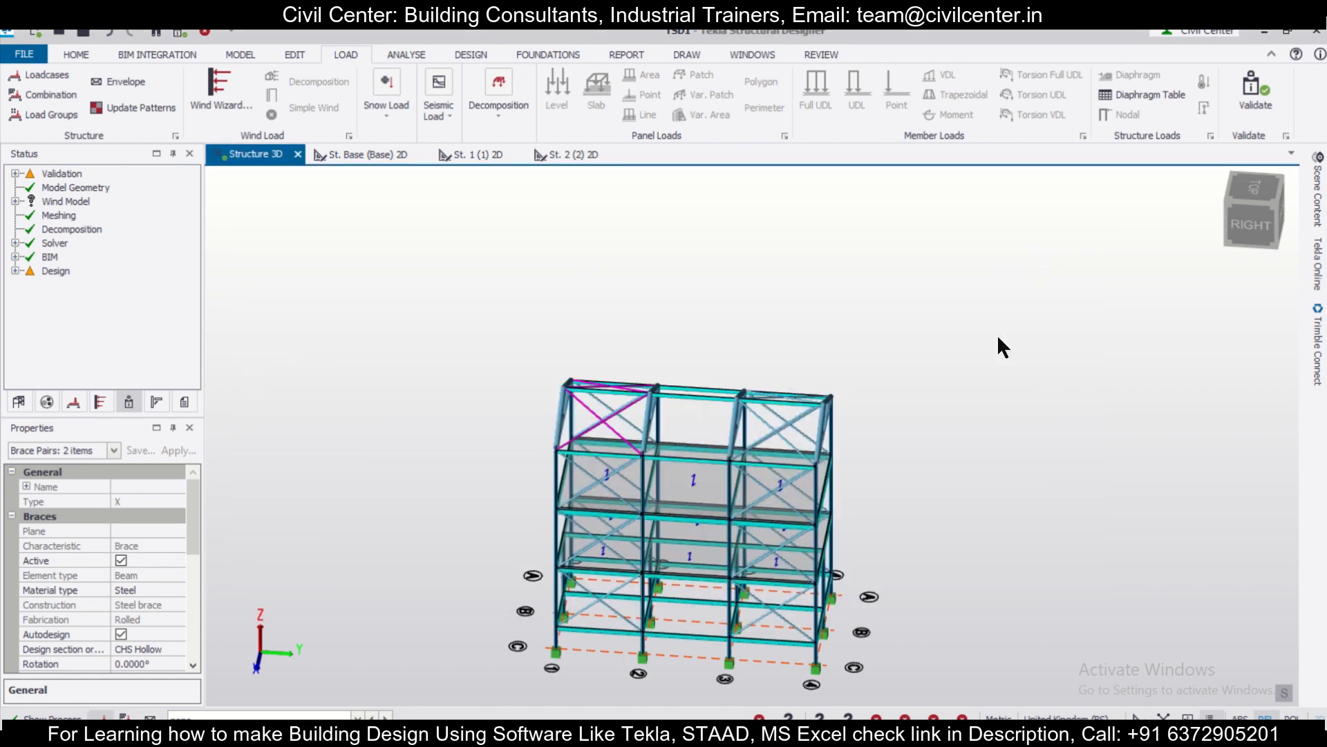
Run the static steel analysis and design on the fully braced structure
right_click_drag(977, 462, 869, 378)
scroll(916, 437, "up", 3)
middle_click_drag(931, 467, 921, 383)
right_click_drag(923, 387, 922, 408)
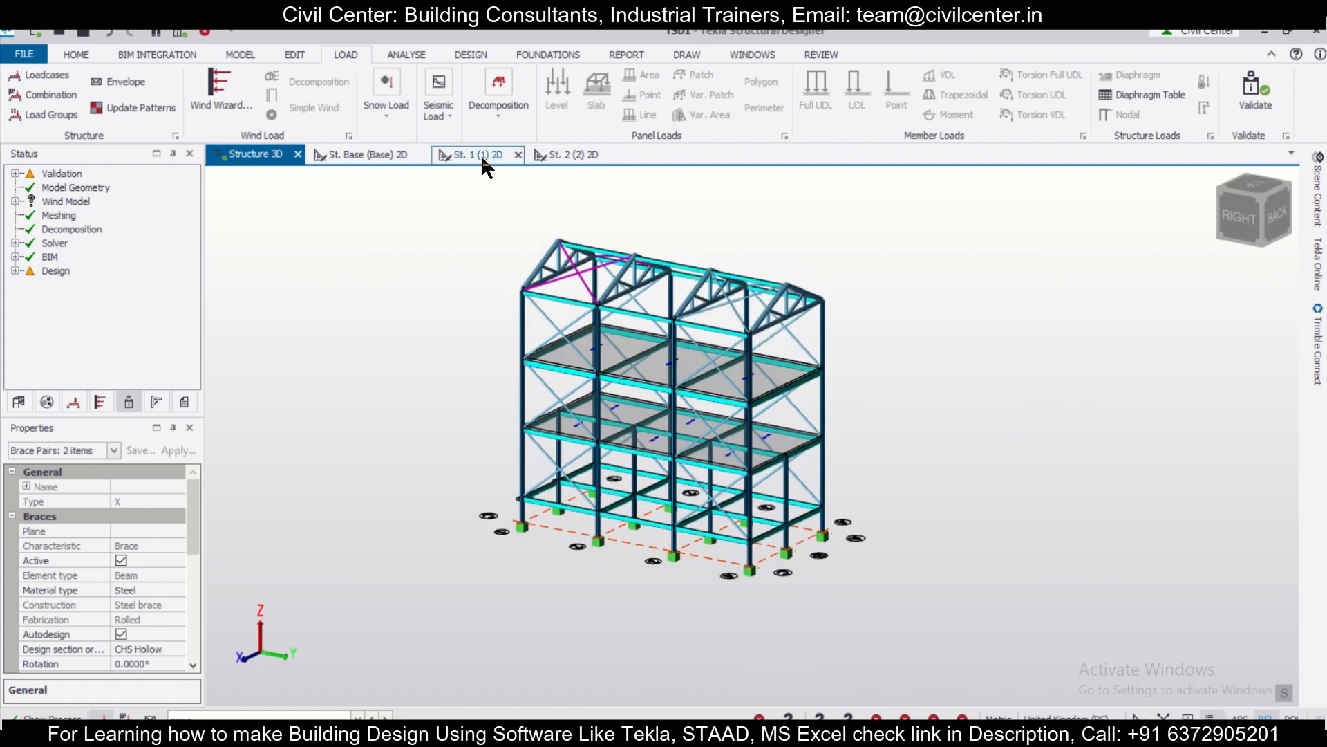
left_click(470, 55)
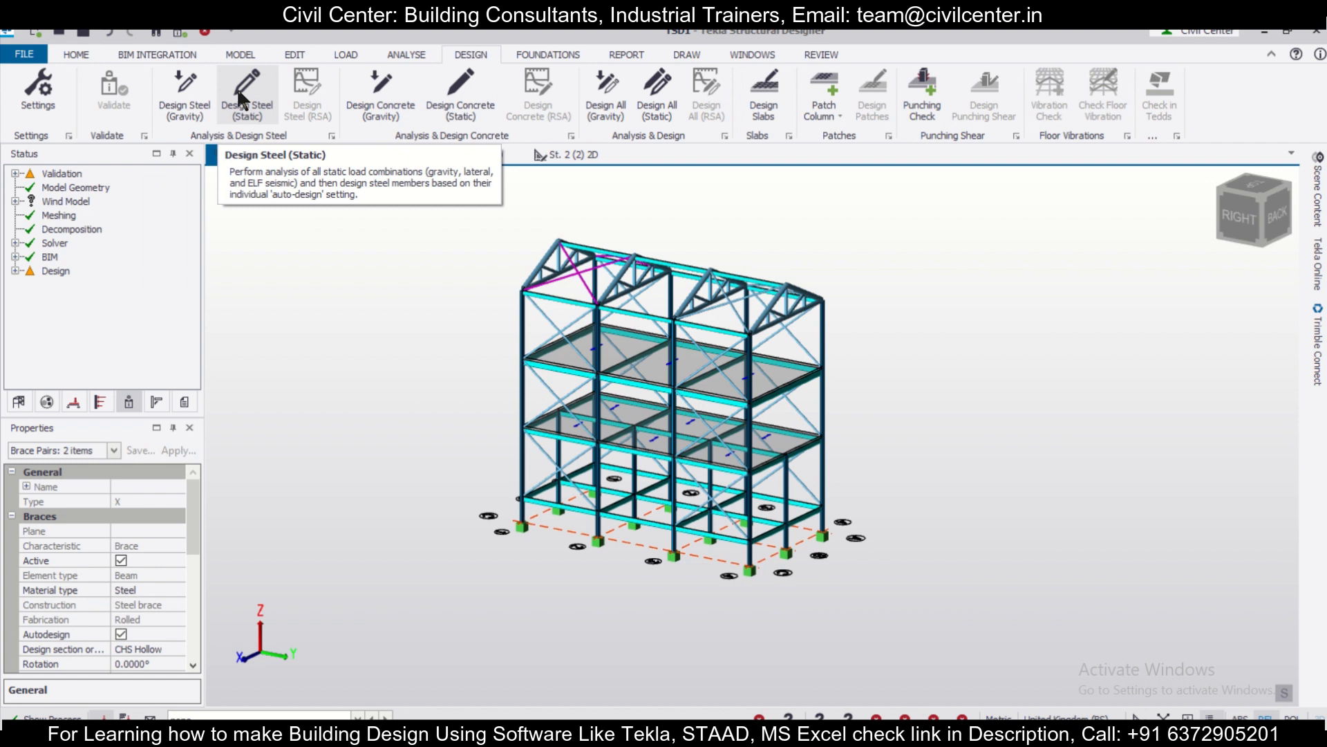
left_click(245, 104)
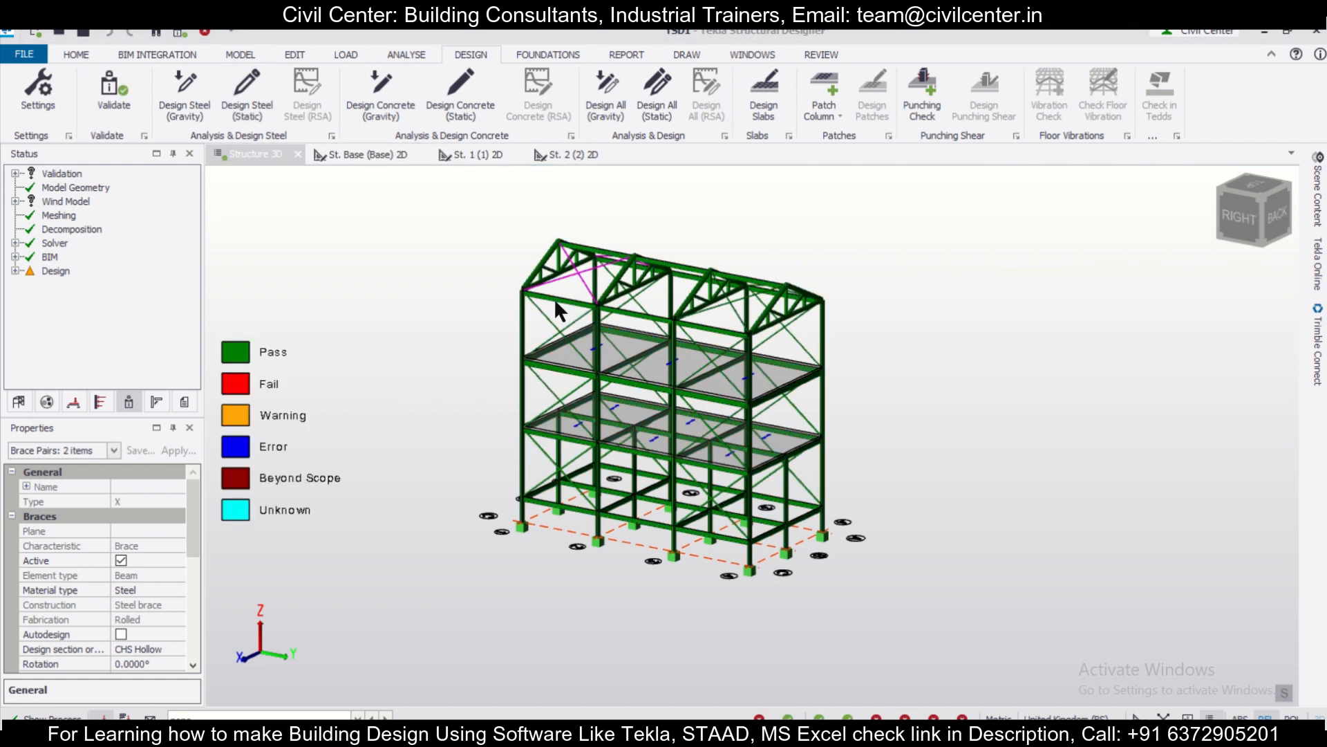
Clear the brace selection and inspect the design status colours of the steel members across the whole frame
scroll(498, 286, "up", 2)
key("Escape")
scroll(823, 295, "up", 2)
scroll(828, 298, "down", 2)
right_click_drag(1058, 398, 952, 462)
scroll(953, 463, "down", 1)
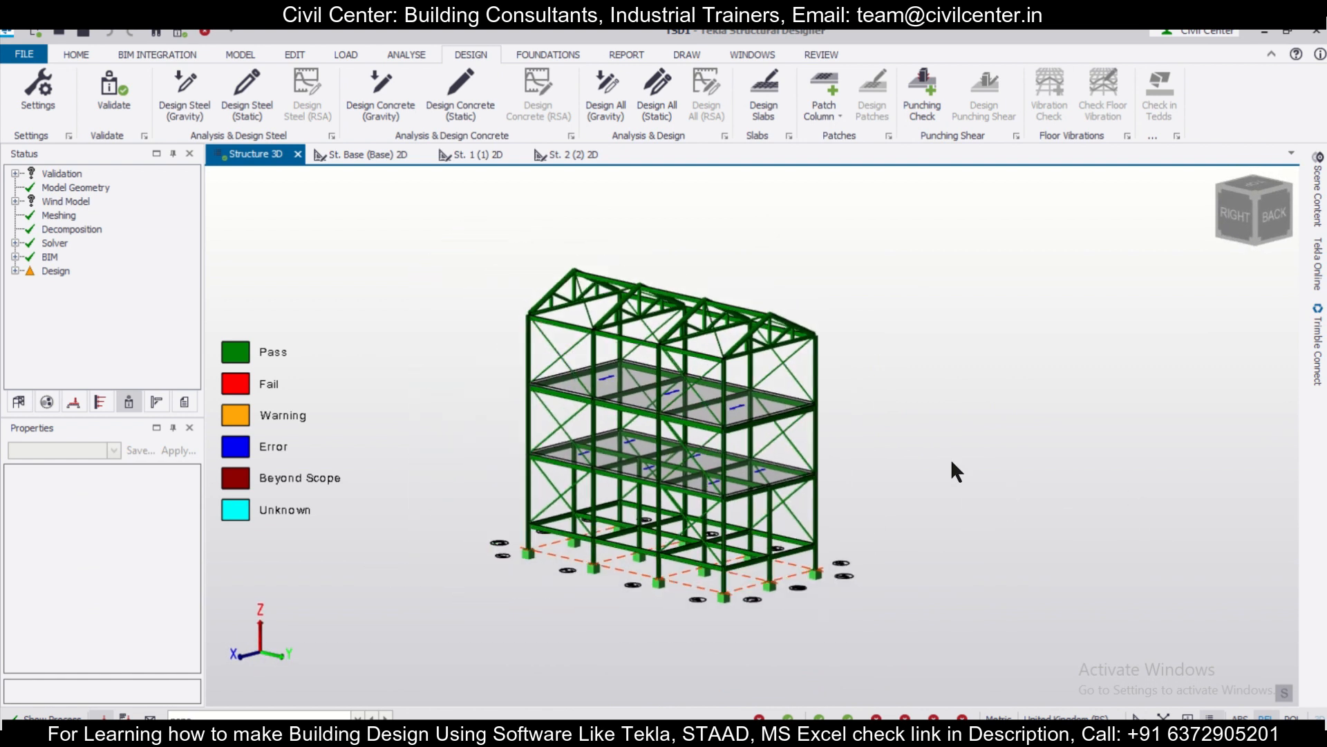
scroll(848, 554, "up", 1)
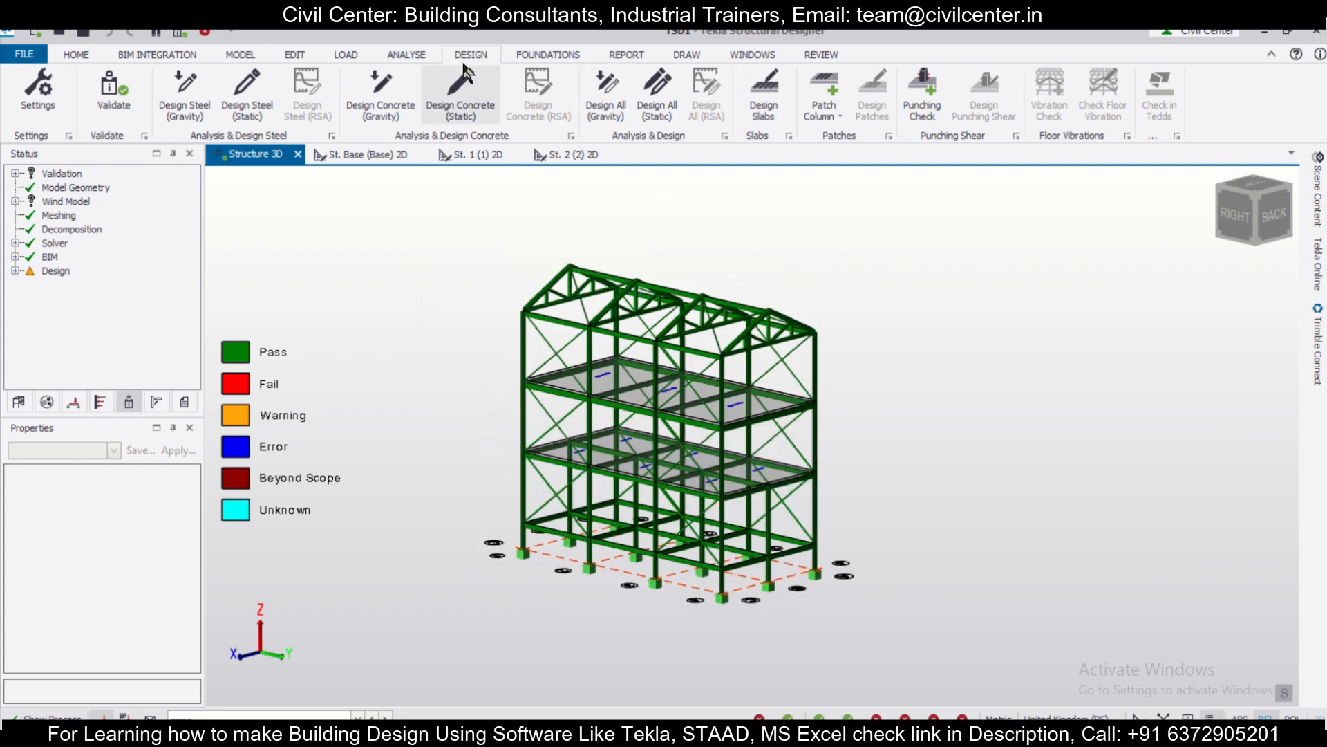
Choose the Material Listing report style and accept its model report contents covering the whole structure
left_click(626, 54)
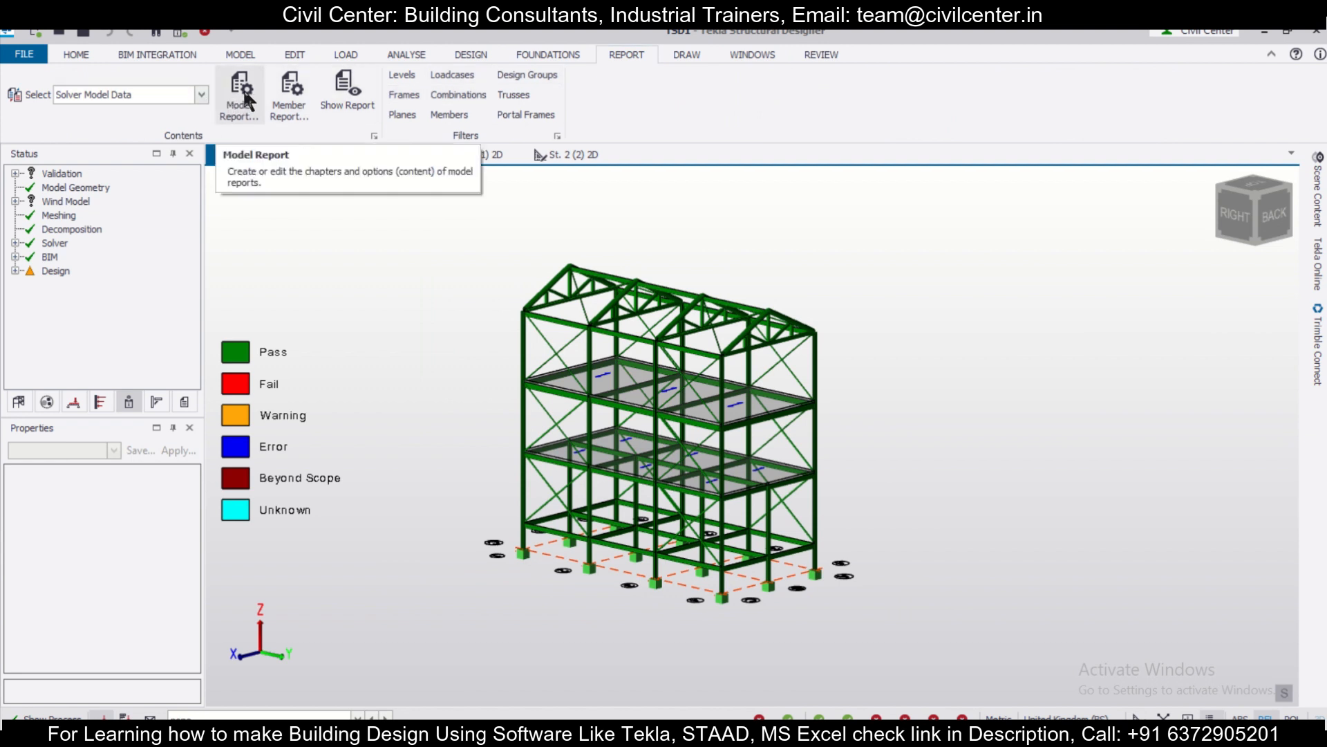
left_click(200, 94)
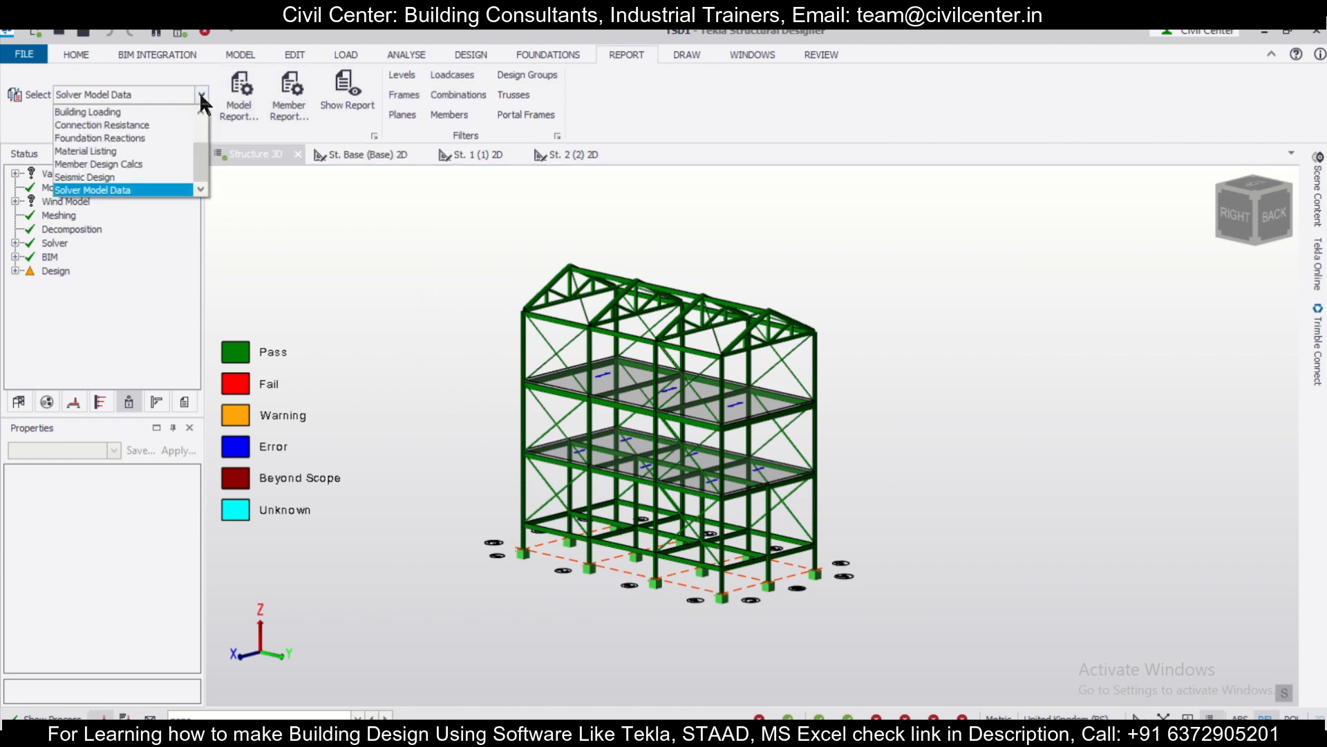
left_click(170, 150)
left_click(242, 109)
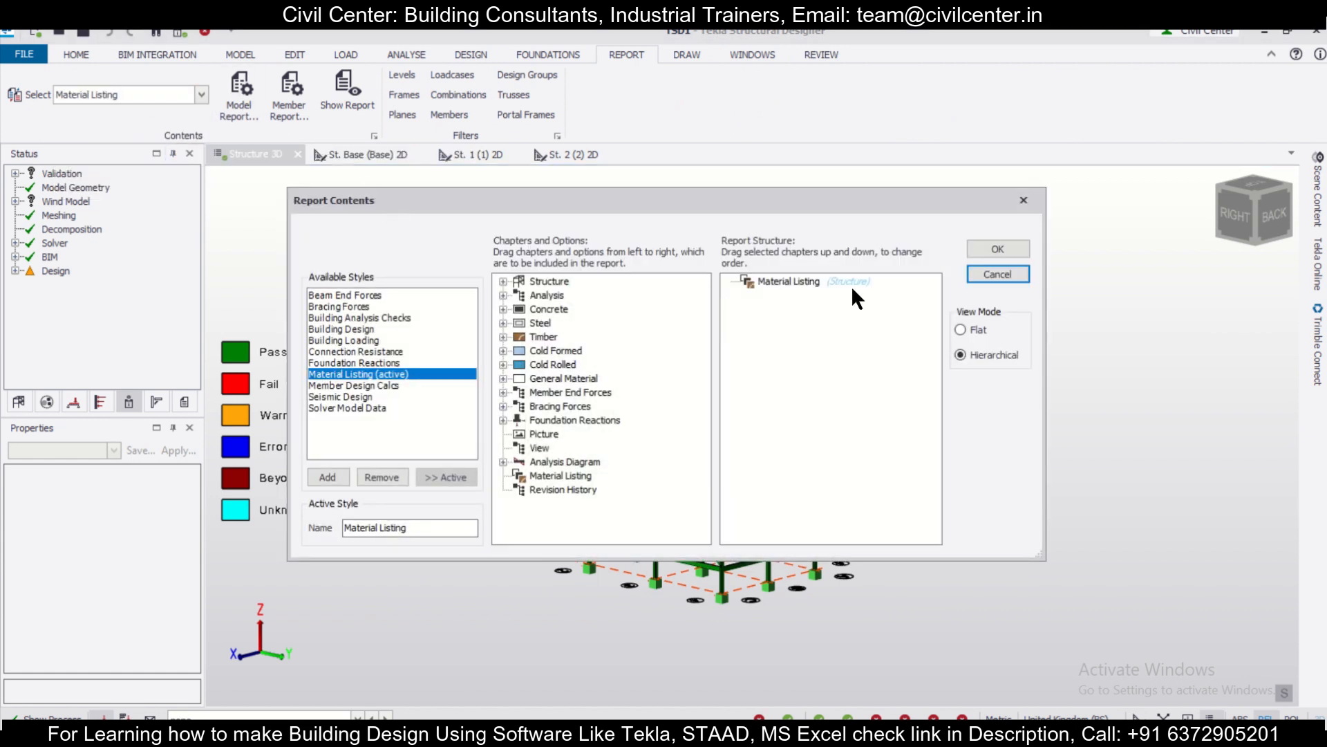
left_click(993, 252)
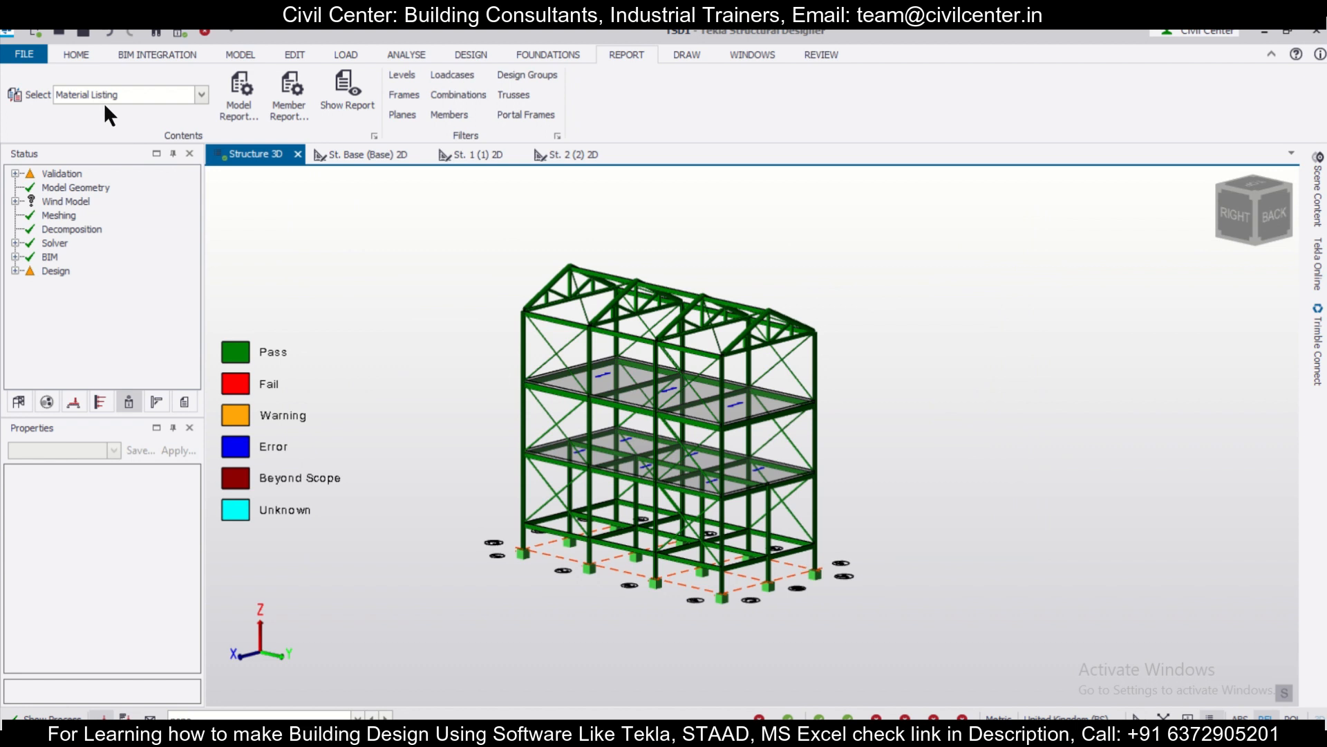
Generate the Material Listing report, export it to Excel and maximise the exported workbook
left_click(347, 86)
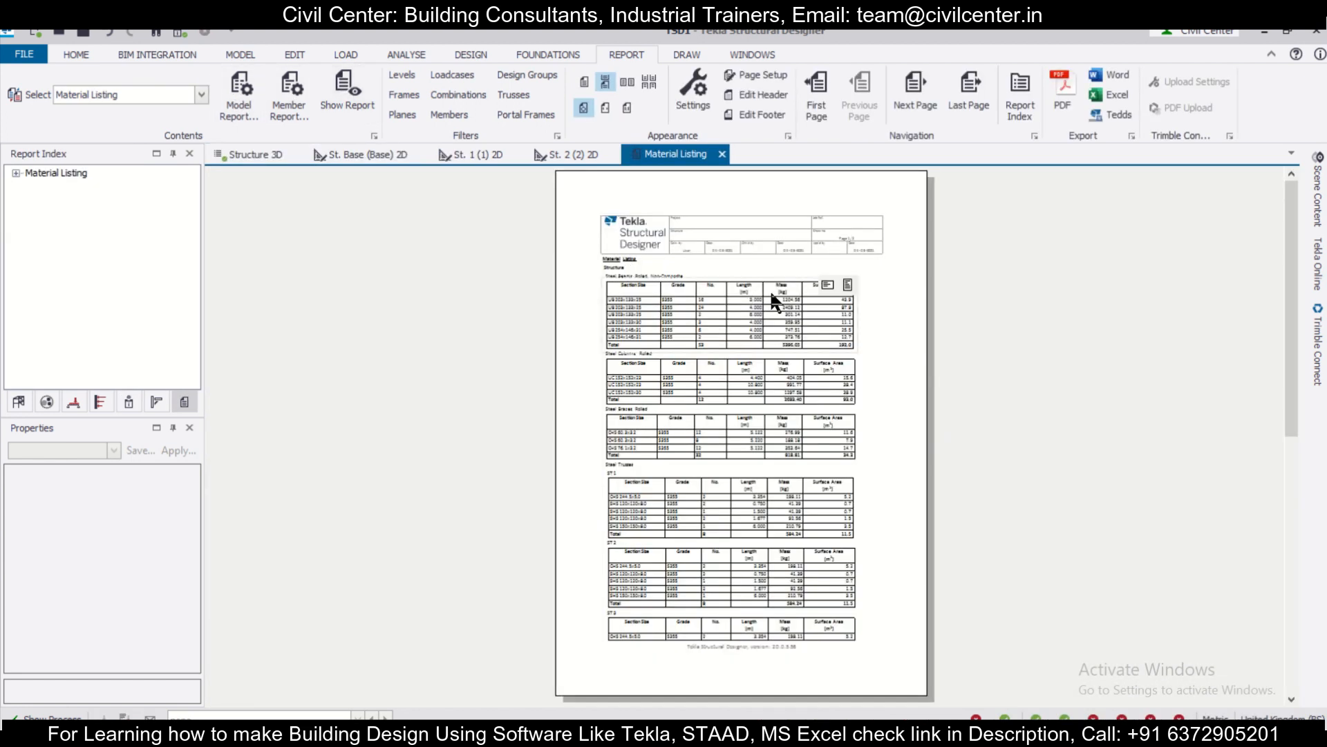
left_click(1098, 96)
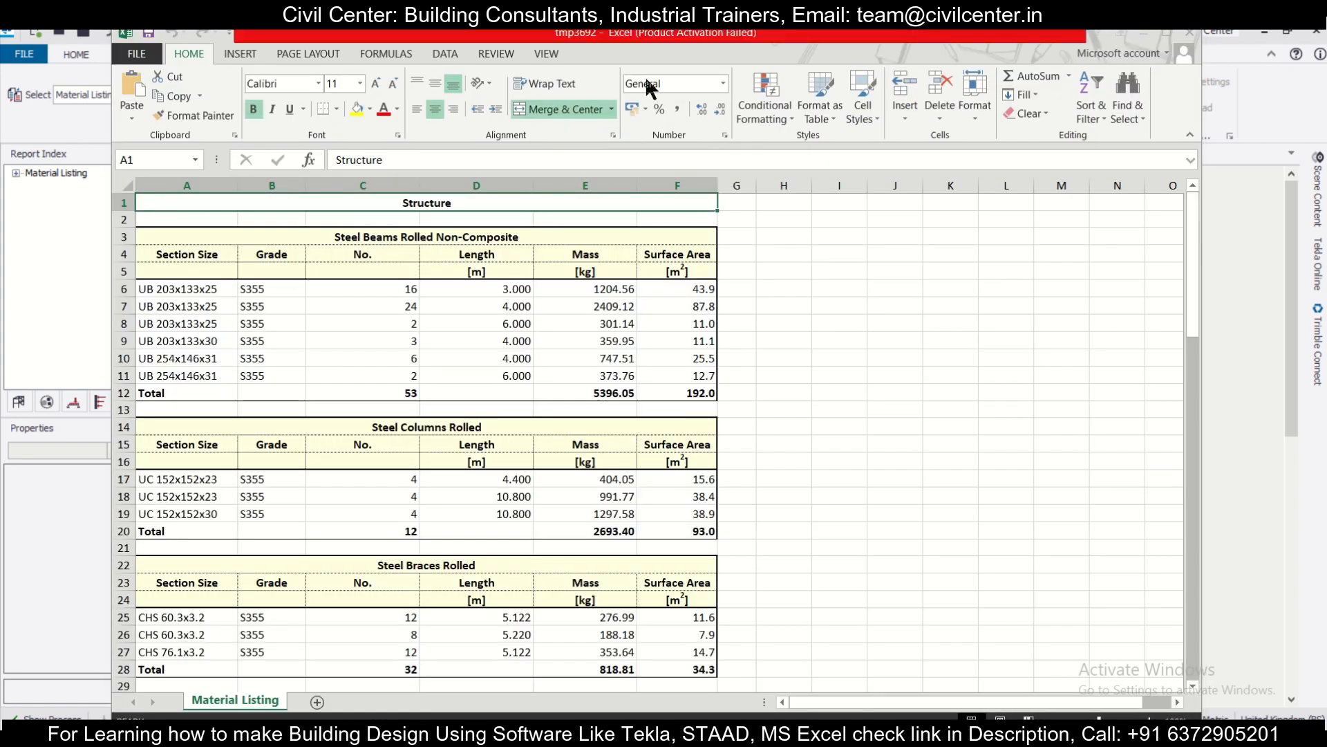
left_click(838, 553)
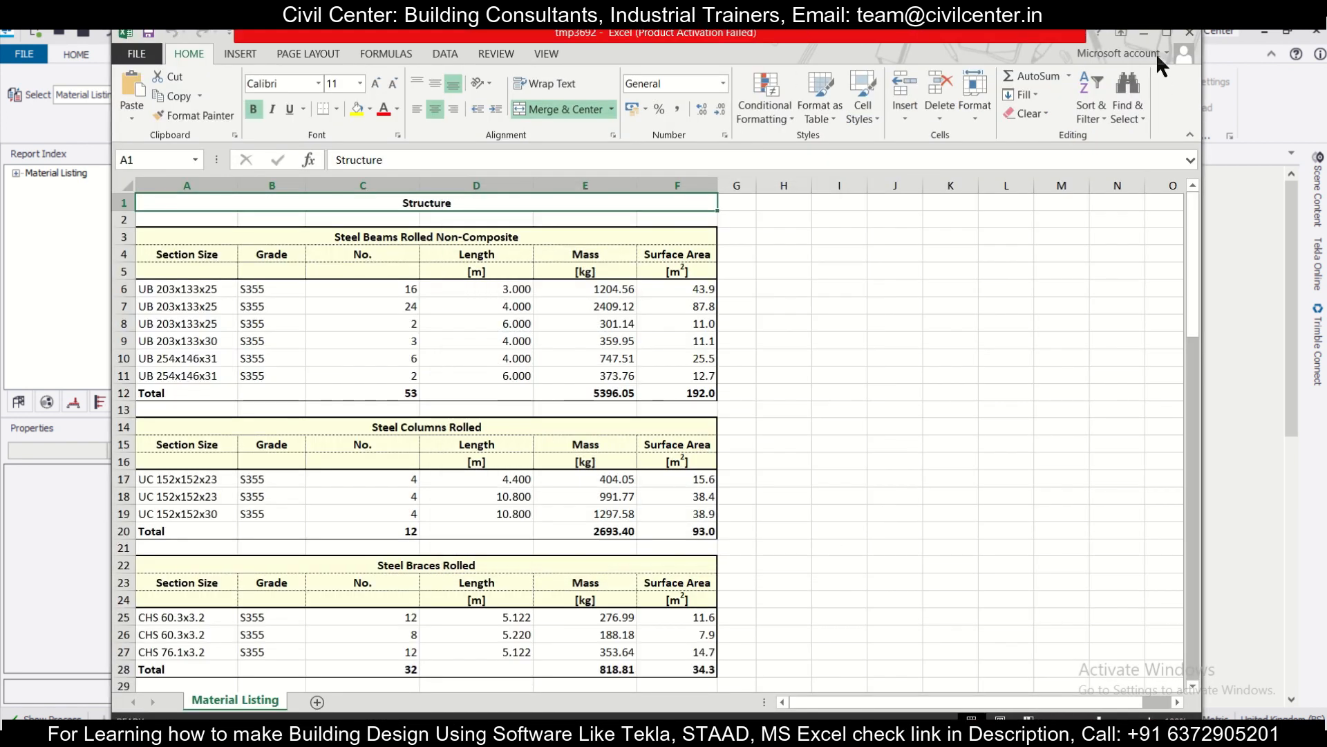
left_click(1167, 33)
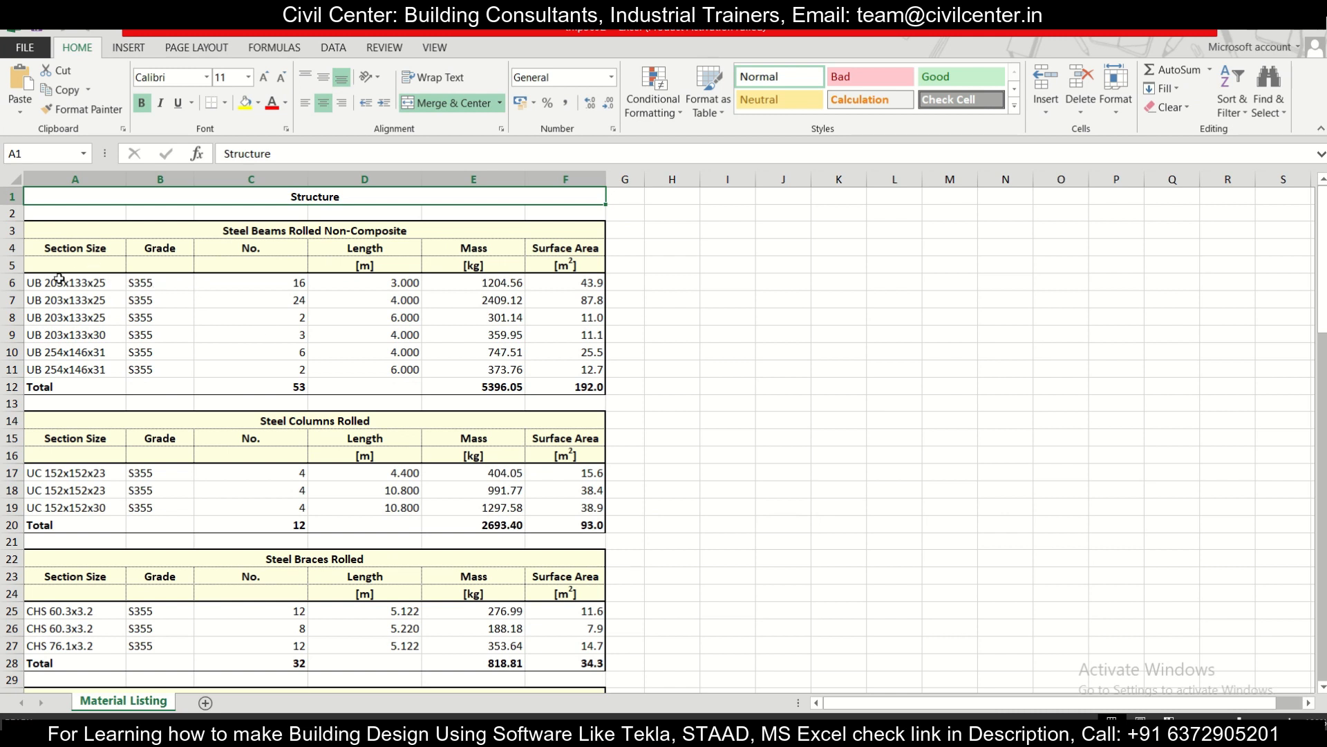
Examine the exported quantities for beams, columns, braces and trusses, down to the overall steel totals
scroll(62, 284, "up", 2, "ctrl")
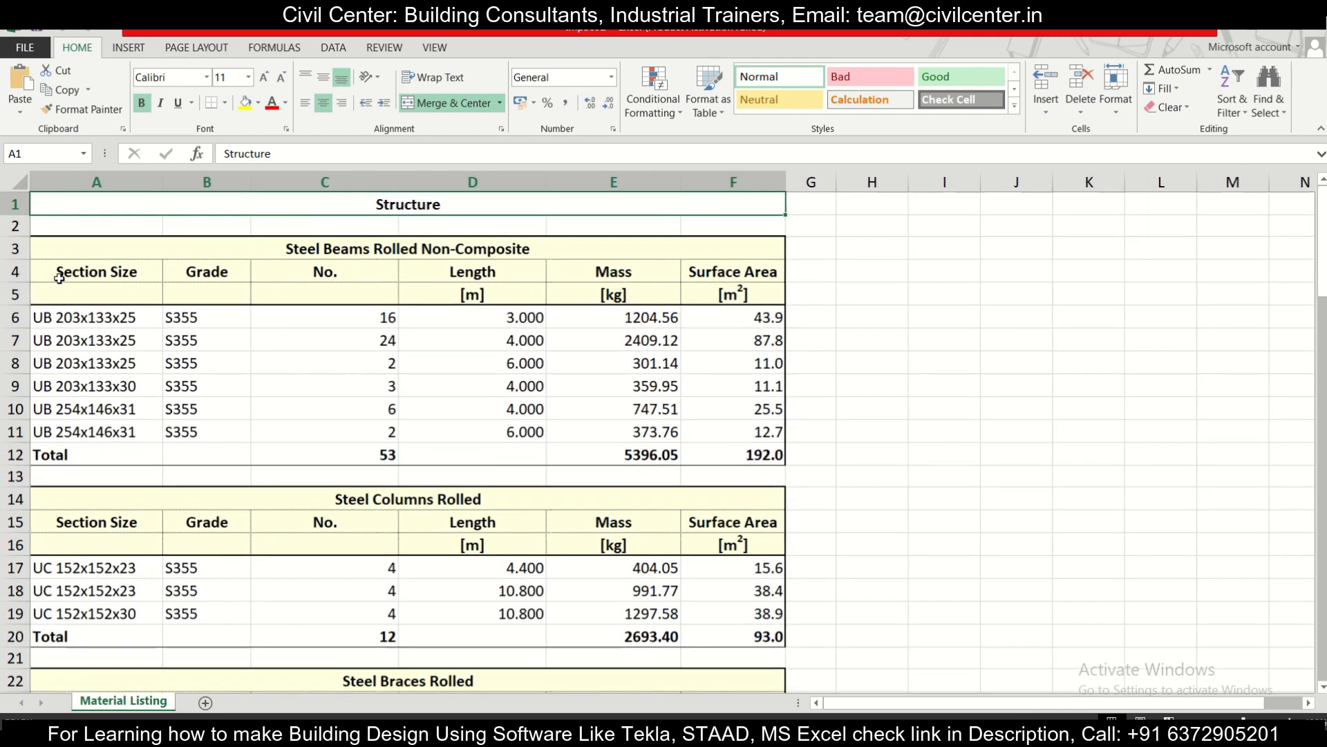
left_click(145, 340)
left_click(233, 320)
left_click(403, 317)
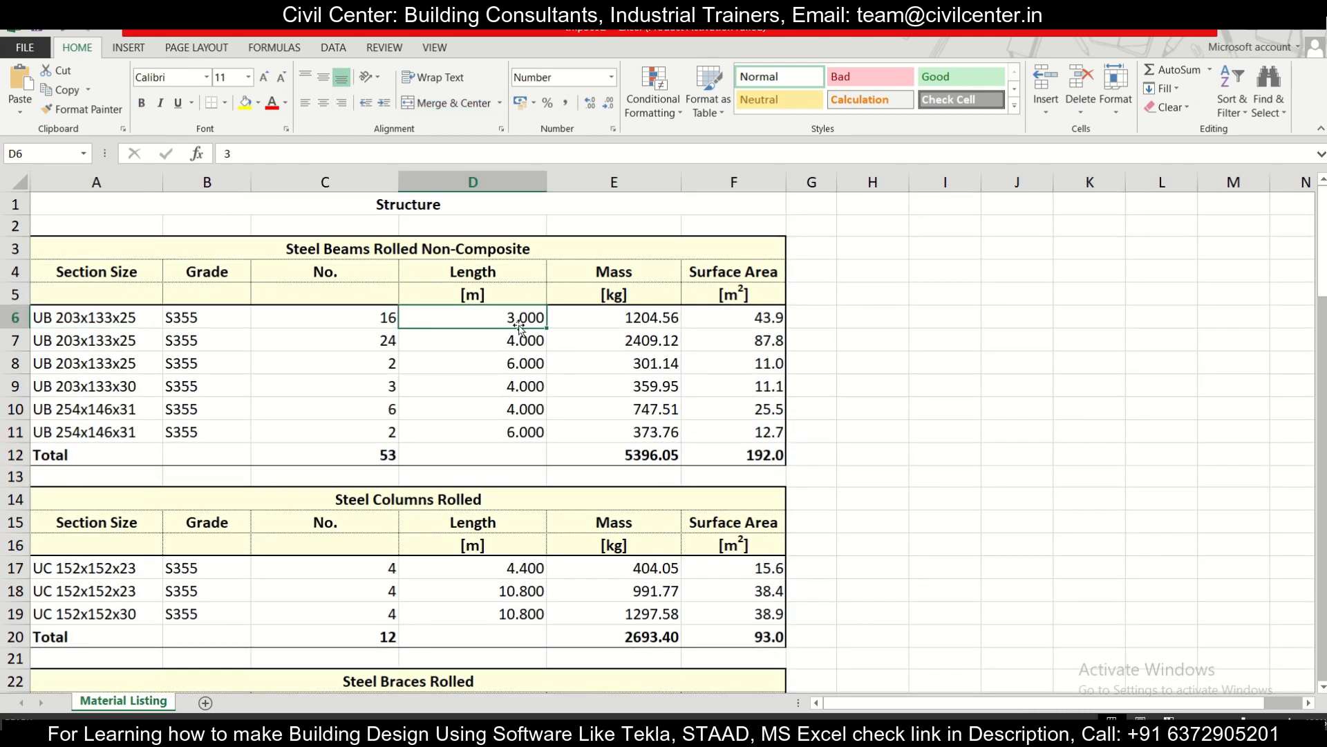
left_click(603, 319)
left_click(699, 329)
scroll(722, 337, "down", 6)
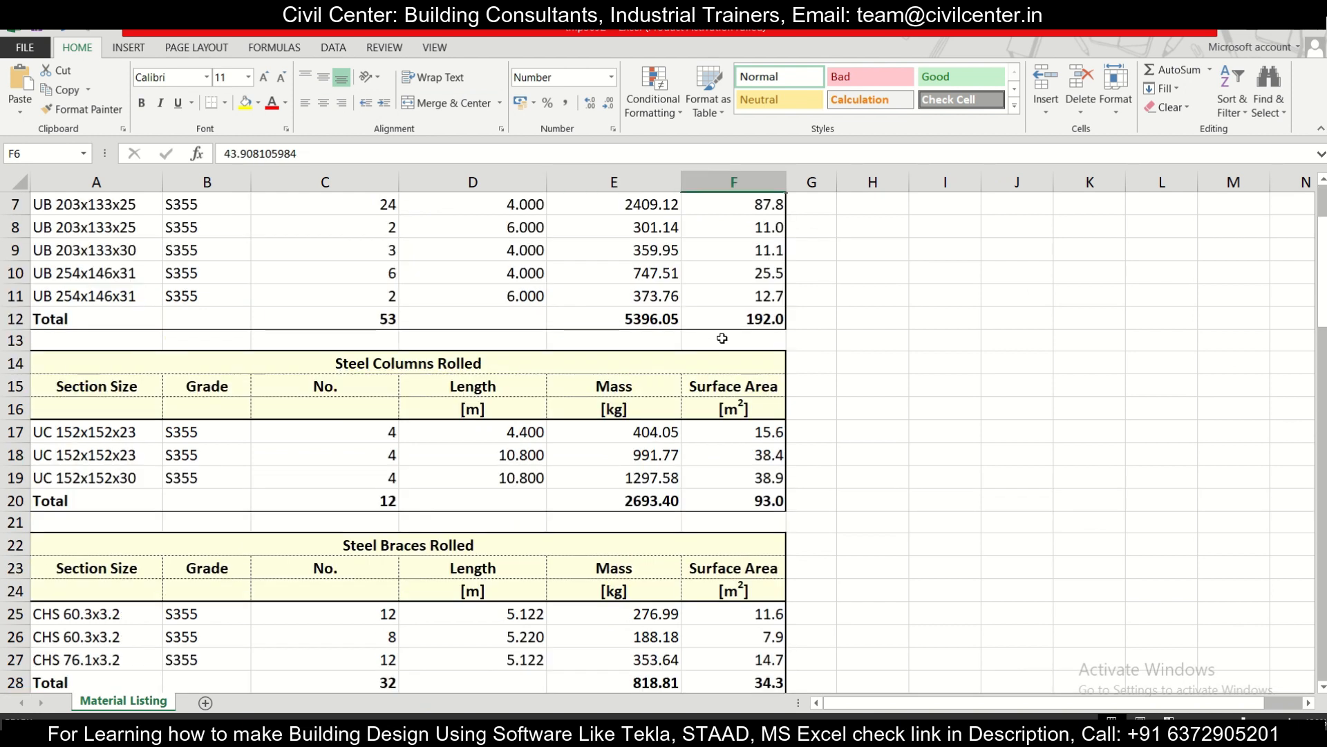
scroll(722, 337, "down", 6)
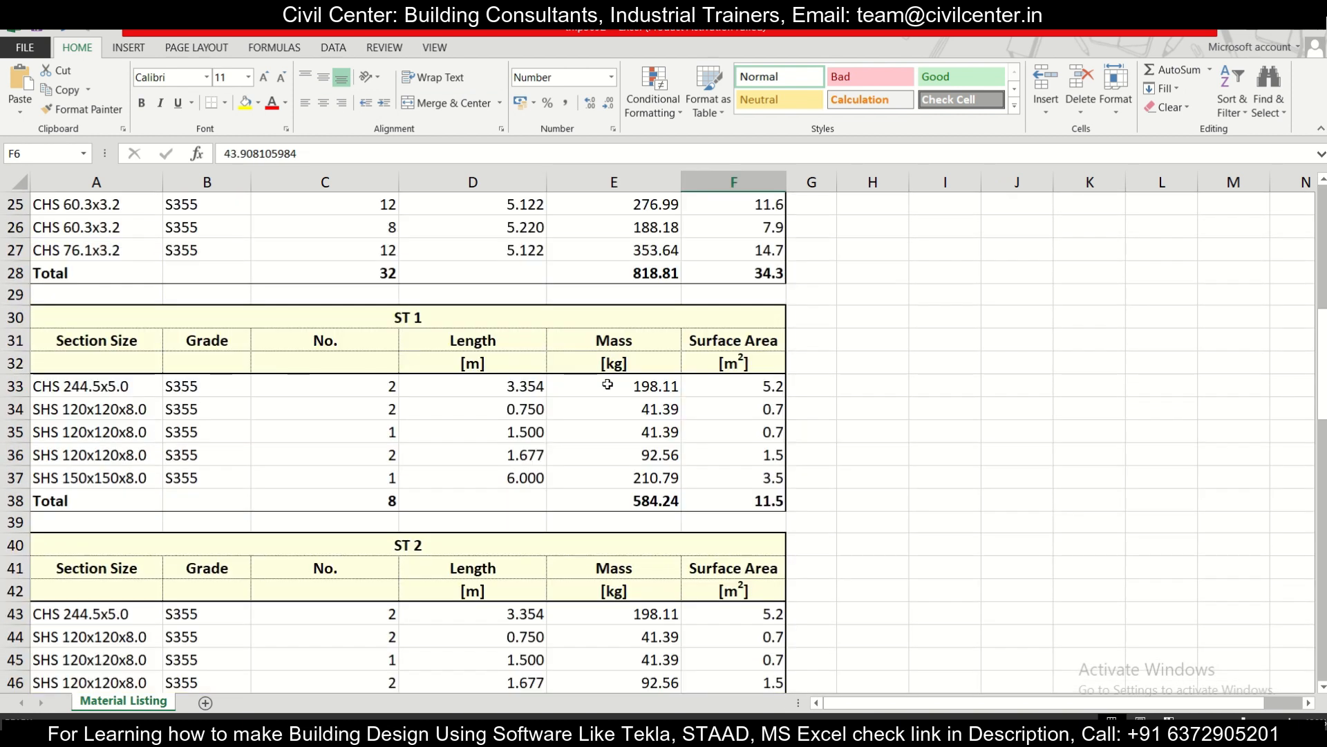
scroll(608, 384, "down", 11)
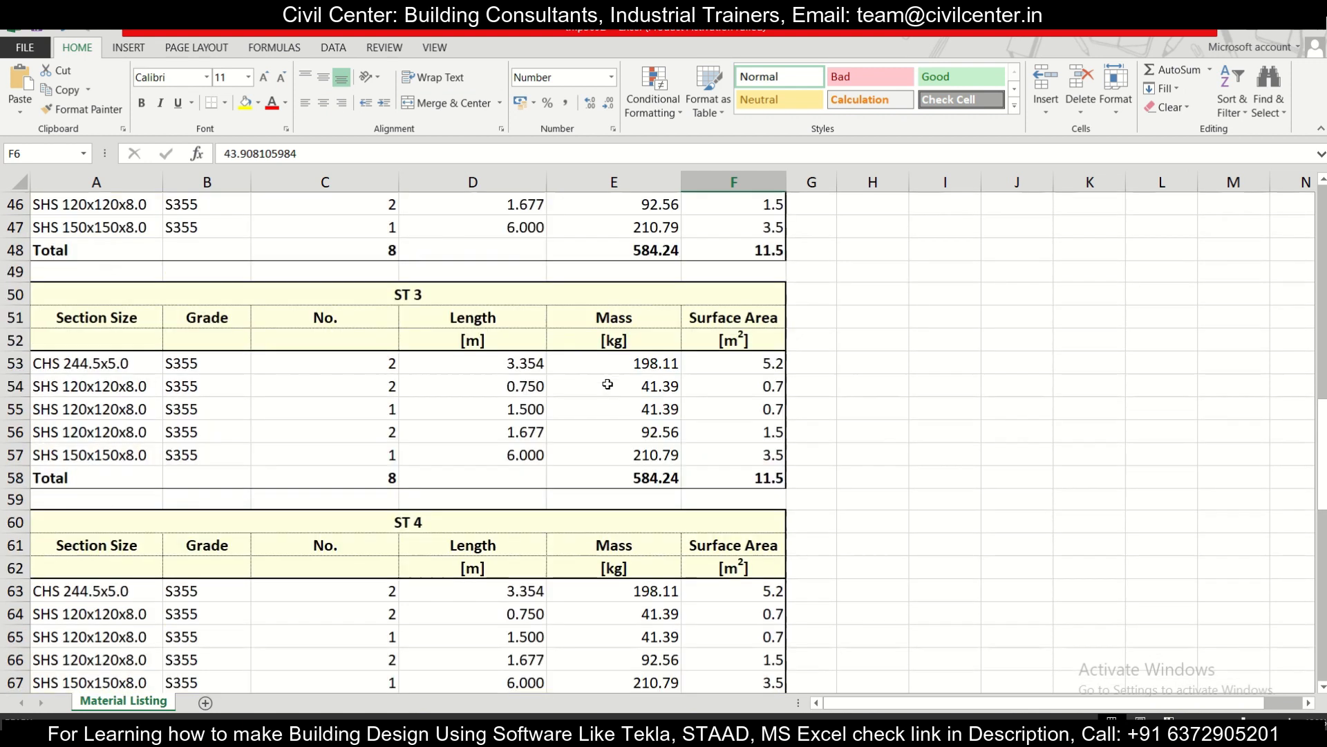
scroll(608, 384, "down", 6)
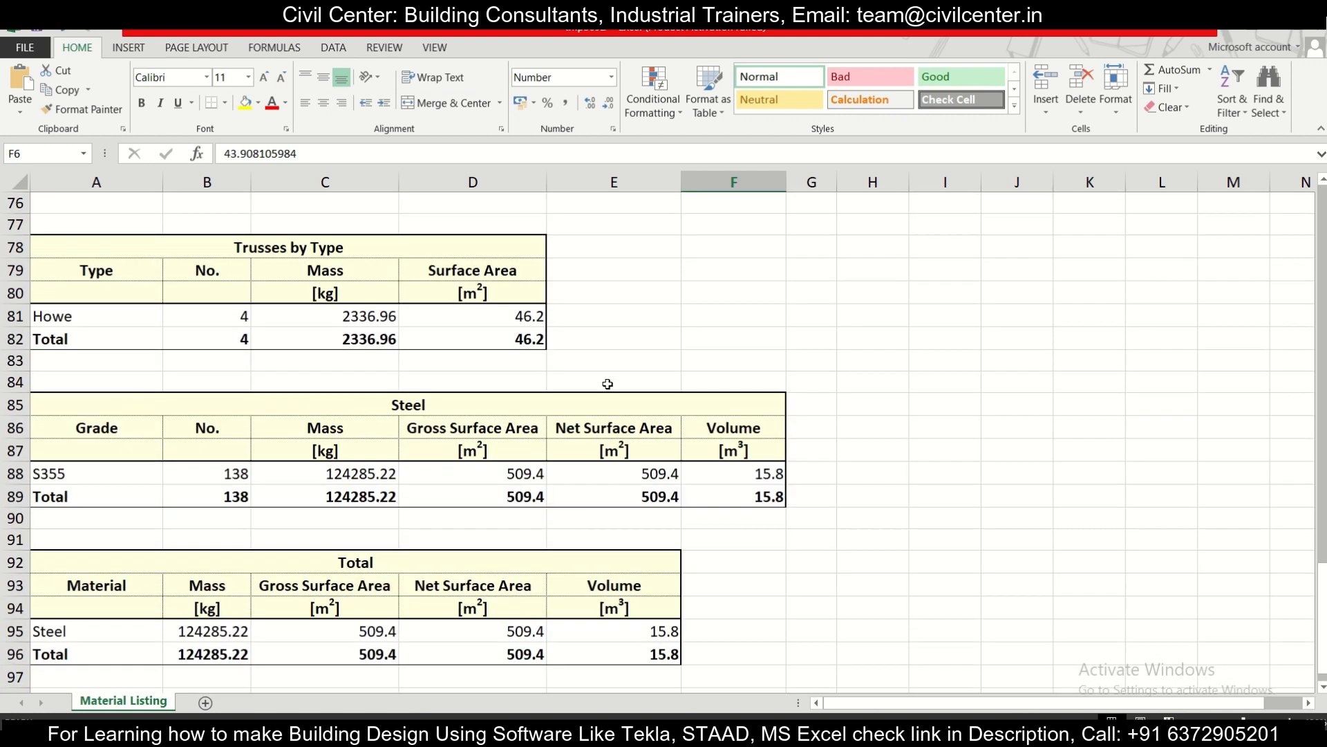
Re-examine the slab, truss and steel totals in the exported sheet and return to the 3D structure view in Tekla Structural Designer
scroll(608, 384, "up", 4)
scroll(608, 385, "up", 3)
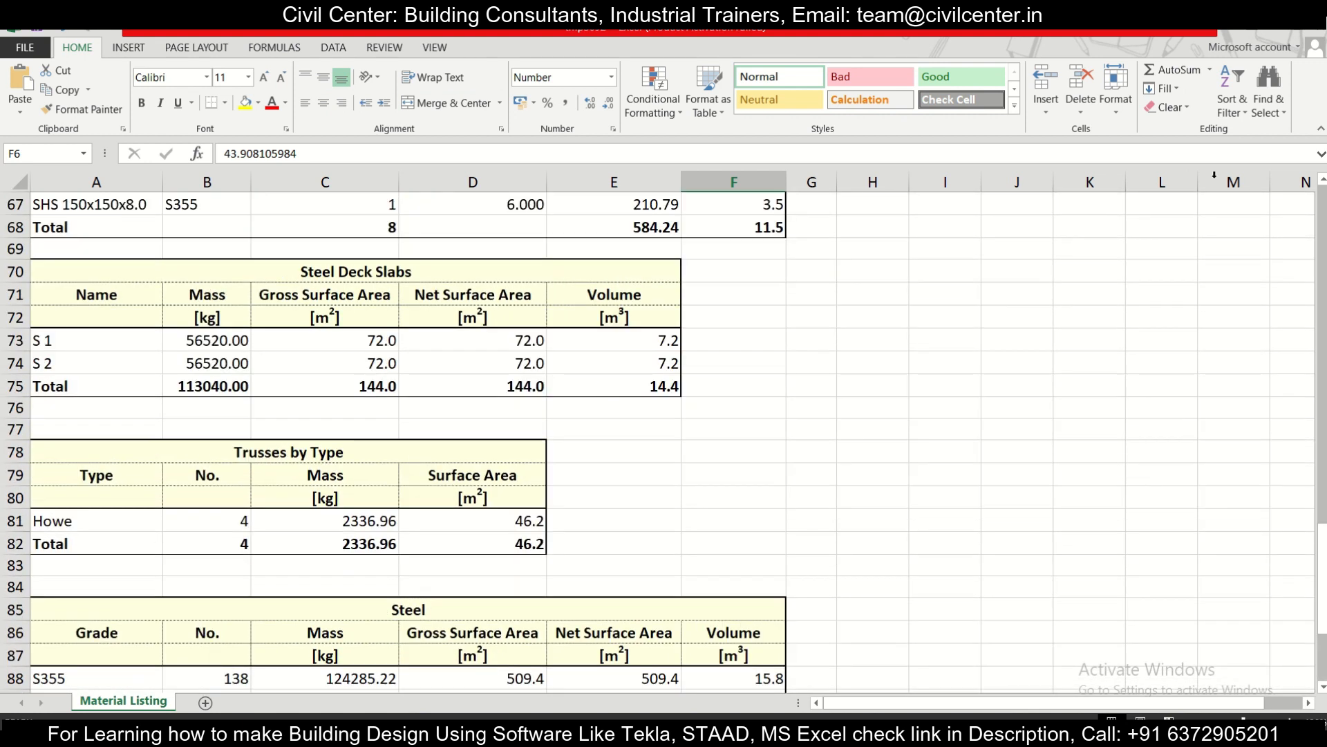
scroll(708, 415, "up", 3)
scroll(708, 416, "down", 7)
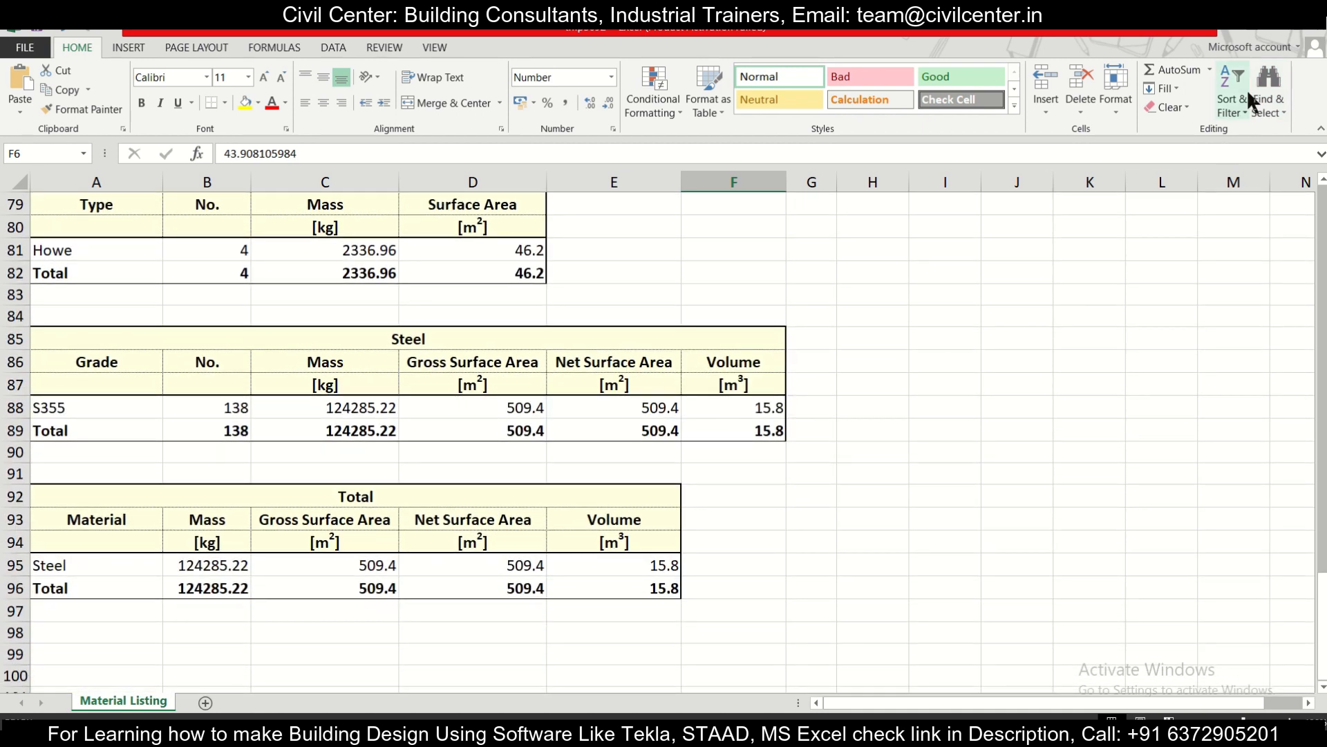
left_click(1274, 29)
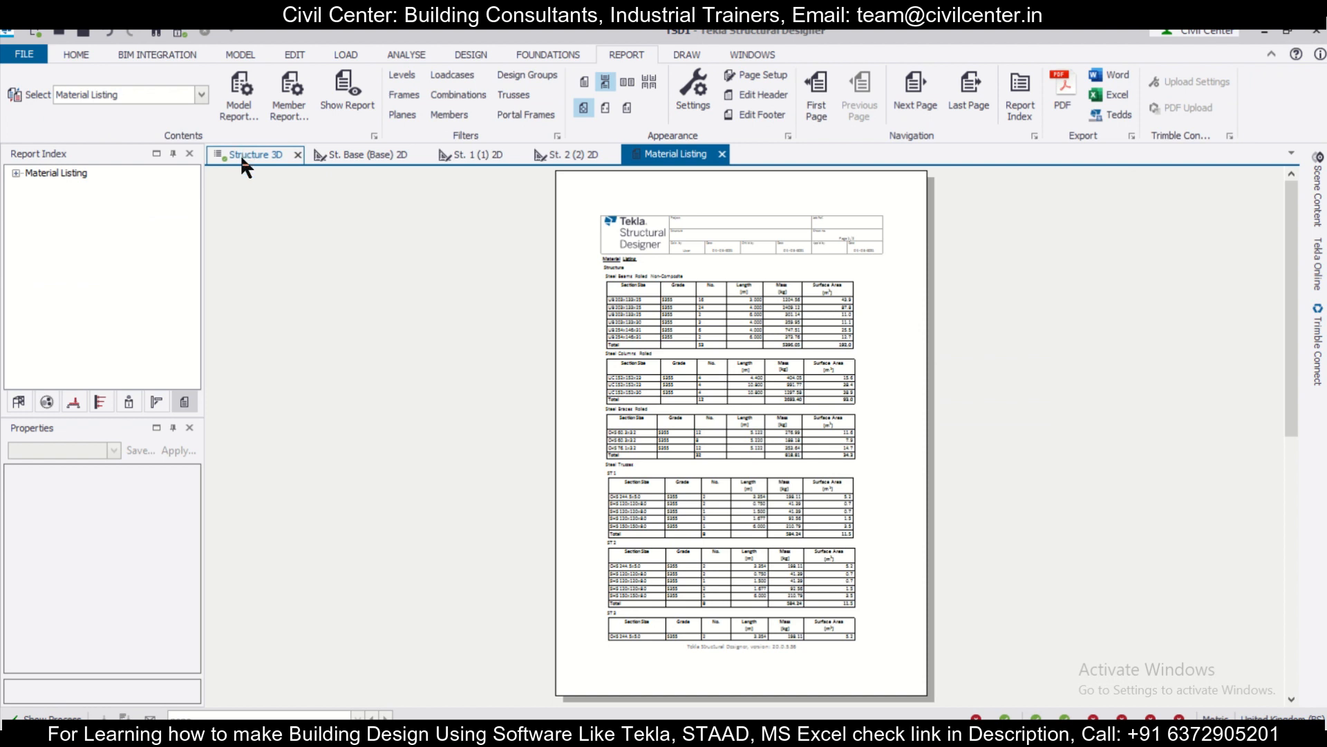
left_click(242, 155)
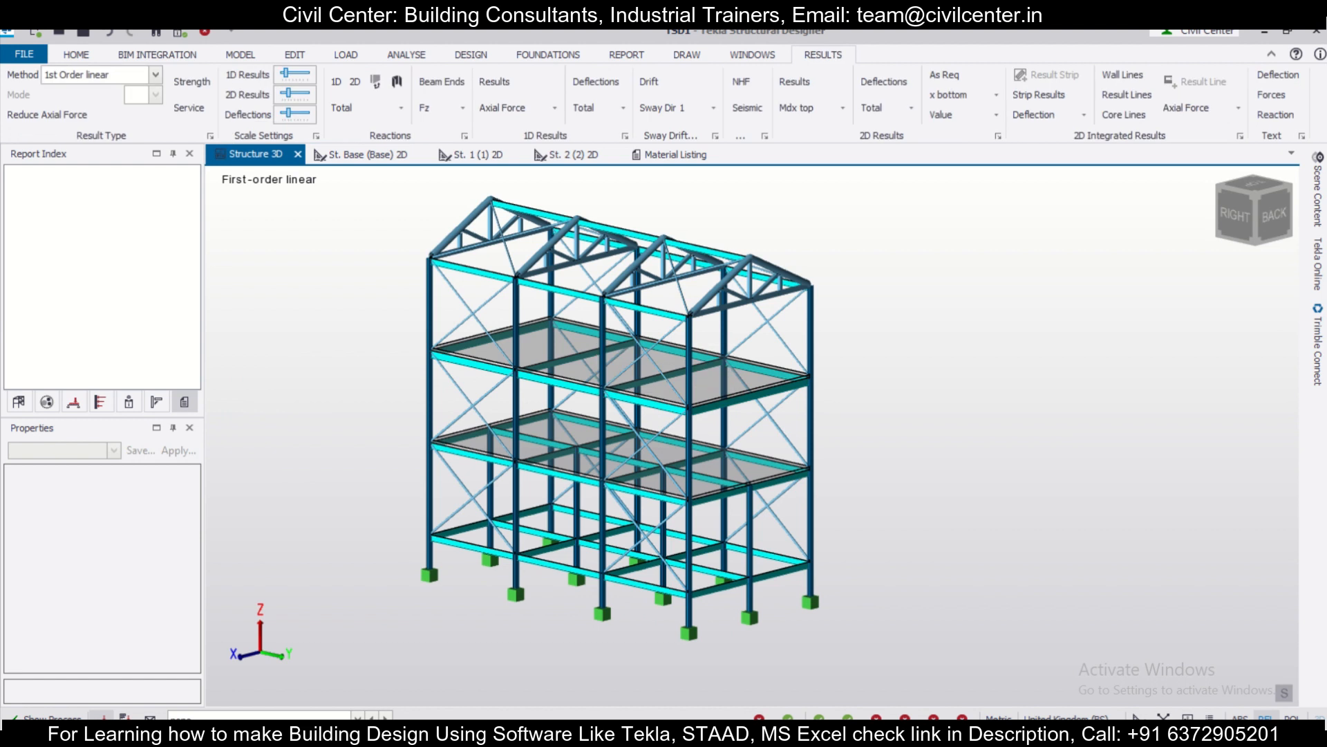
Display member axial forces for combination 4, 1.4D+1.6I+1.6RI+NHF Dir2+, with the force values labelled on the frame
left_click(484, 80)
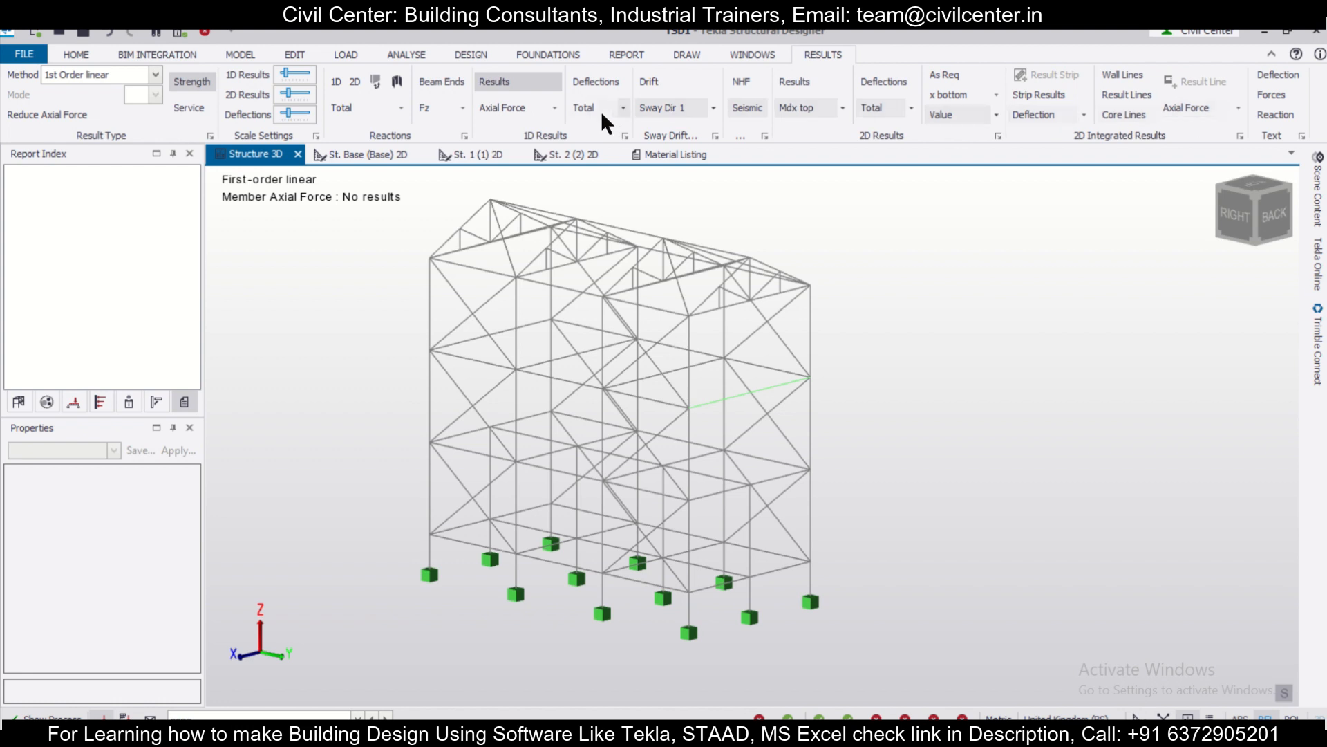
left_click(207, 716)
left_click(125, 717)
left_click(207, 717)
left_click(255, 658)
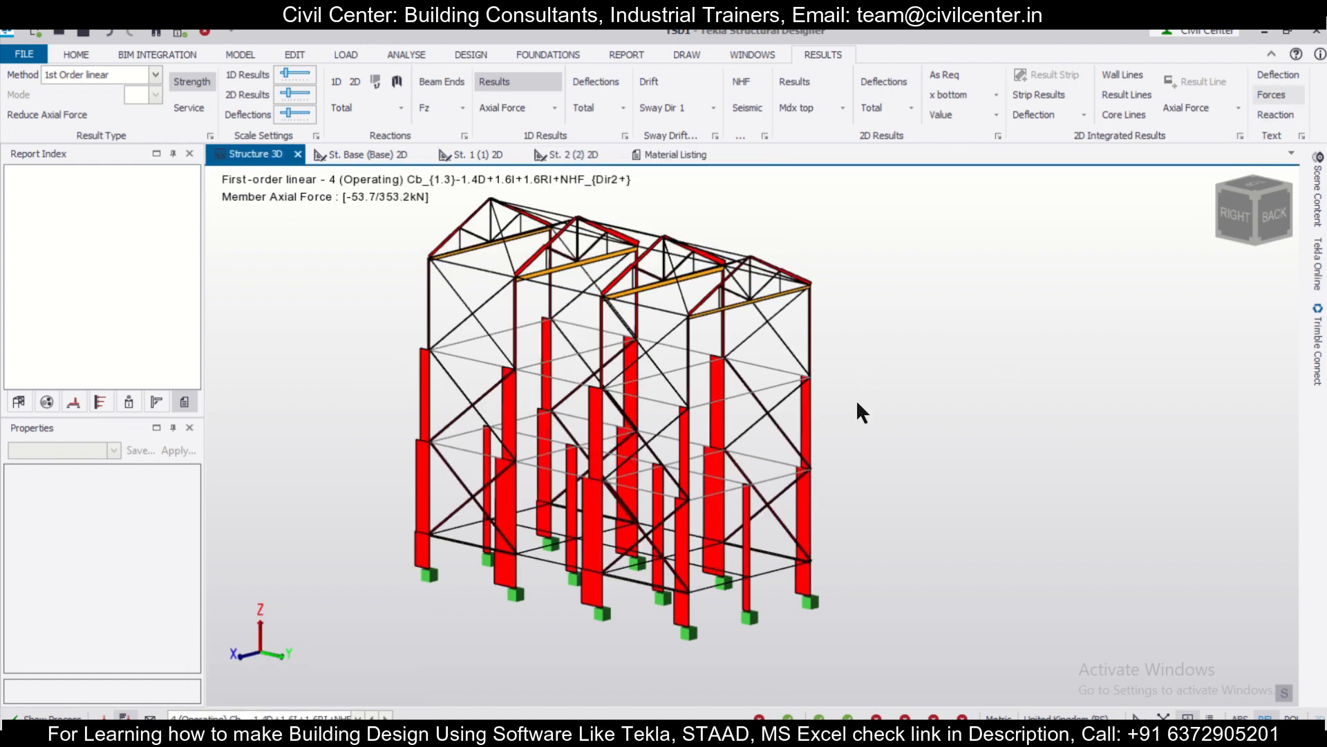
left_click(1278, 96)
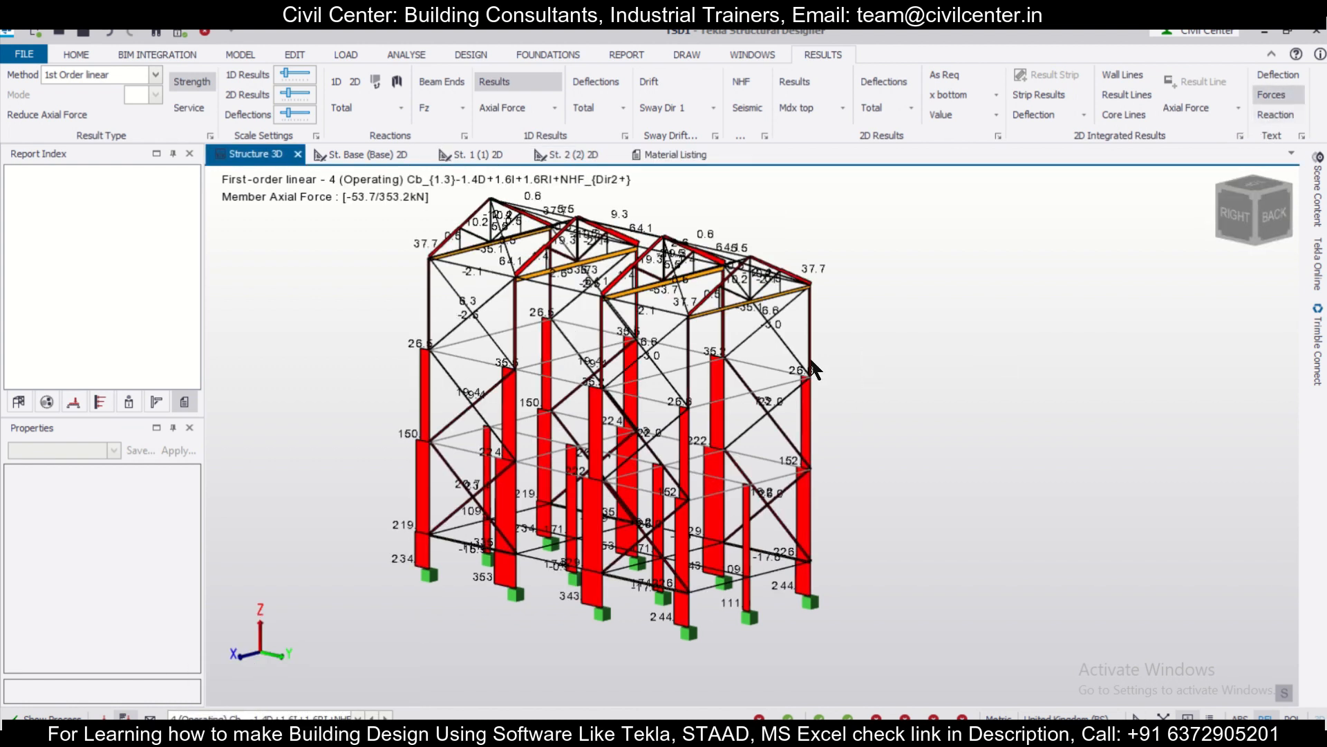
View the frame's major shear diagrams and major moment diagrams for the same combination
scroll(810, 355, "up", 2)
left_click(553, 110)
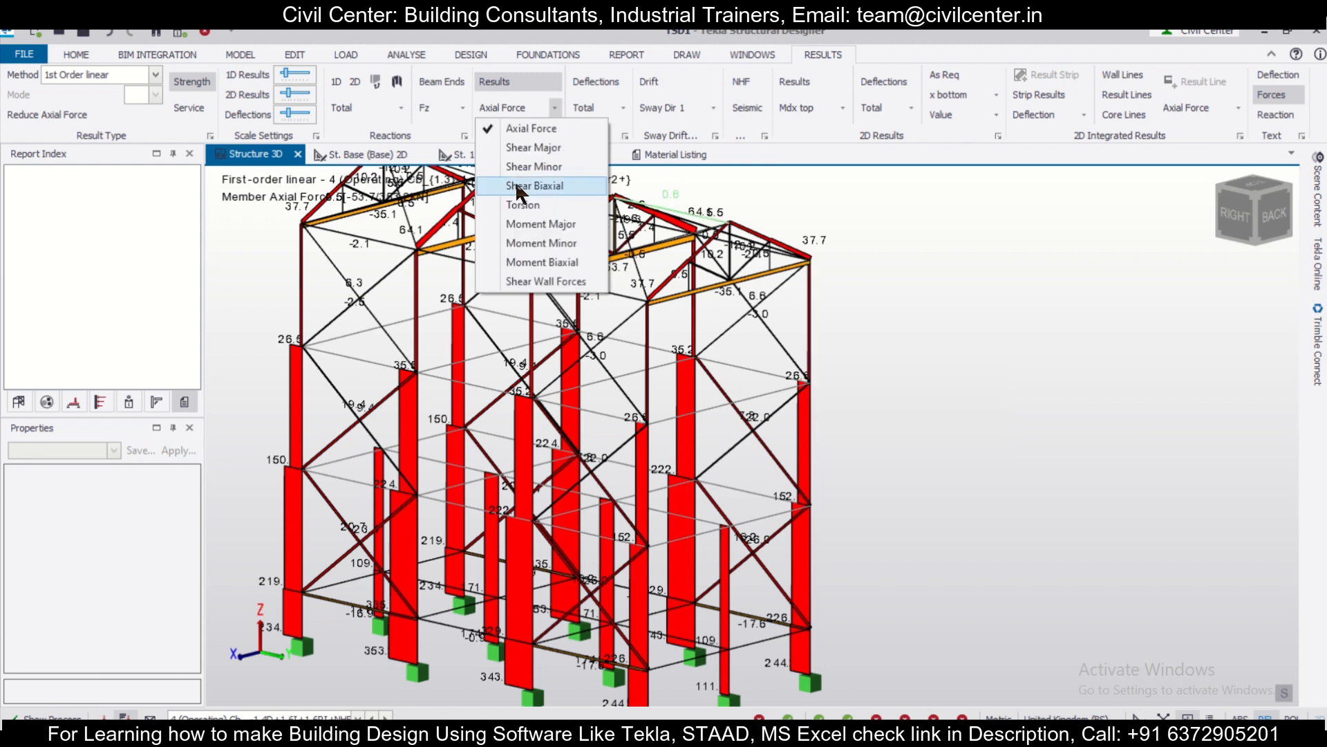
left_click(521, 143)
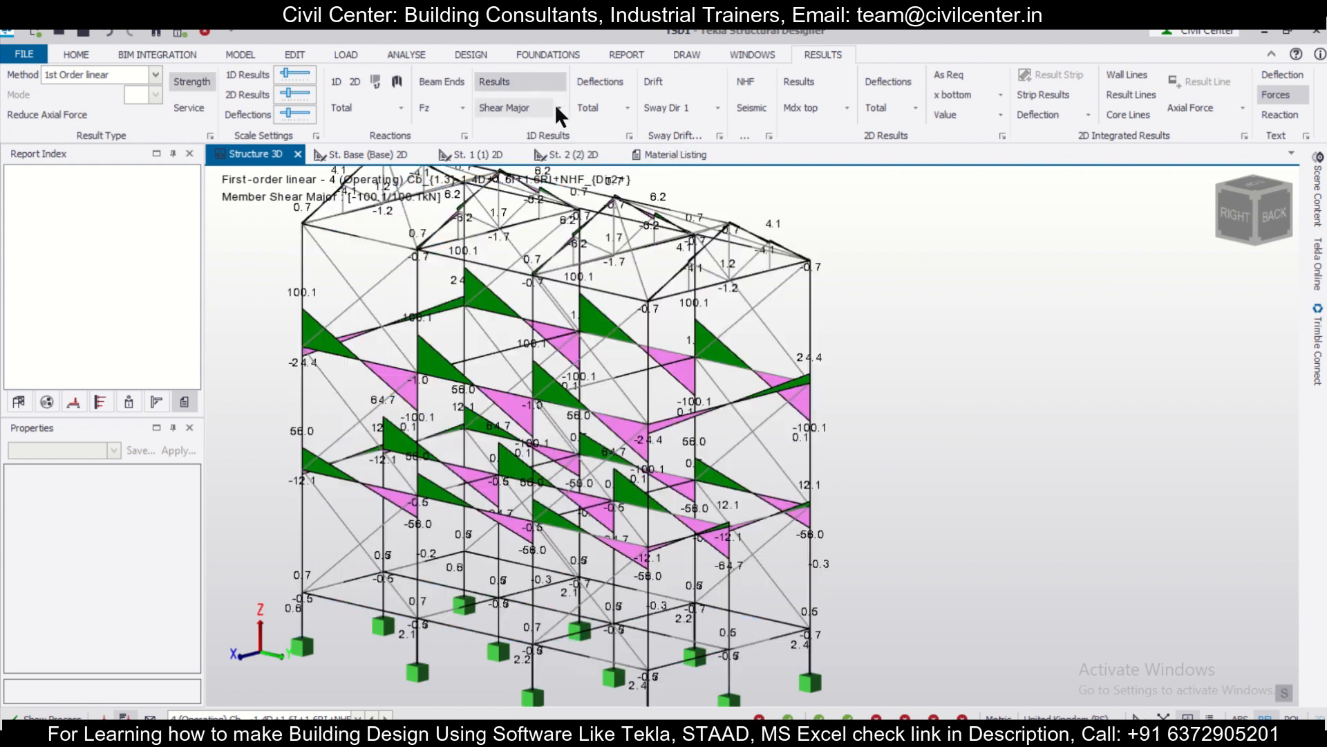
left_click(557, 107)
left_click(577, 222)
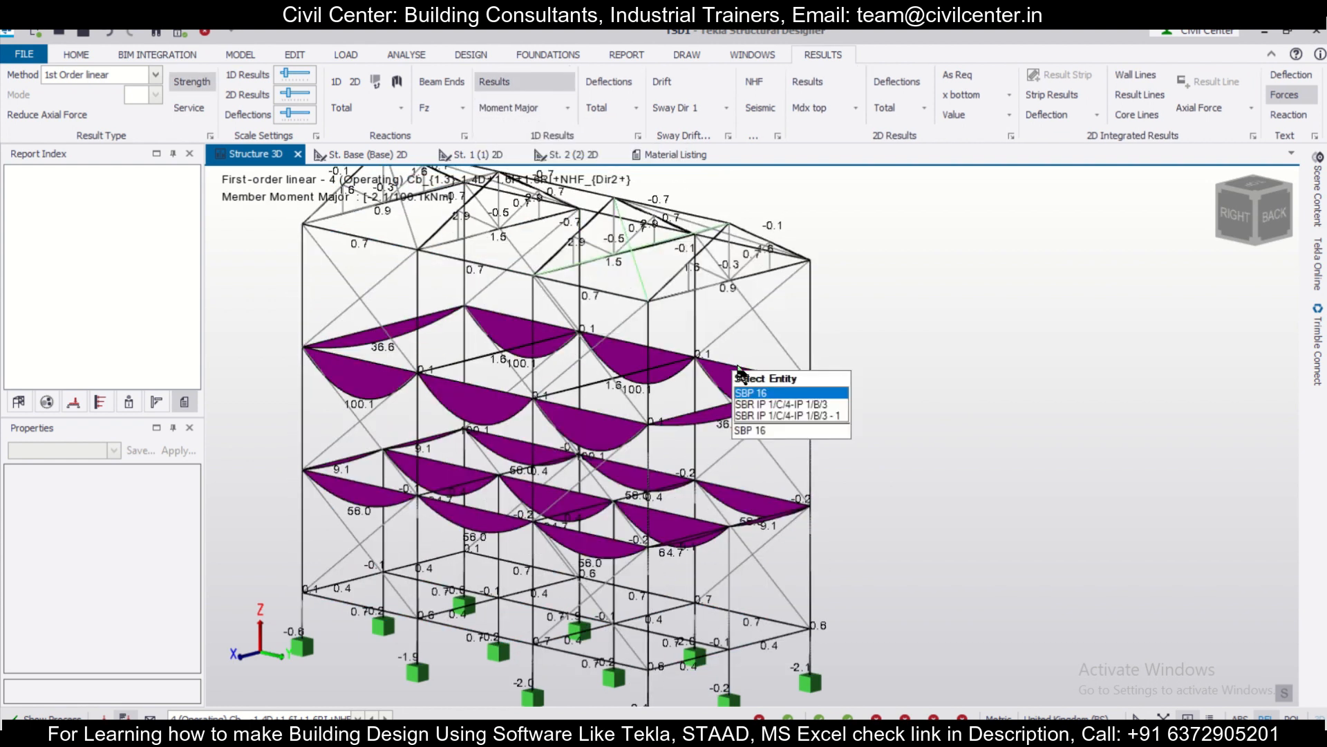
Inspect beam SB 2/A/4-2/C/4 in its load analysis view for loading, shear, moment and deflection, and close that view
scroll(800, 403, "up", 2)
mouse_move(776, 395)
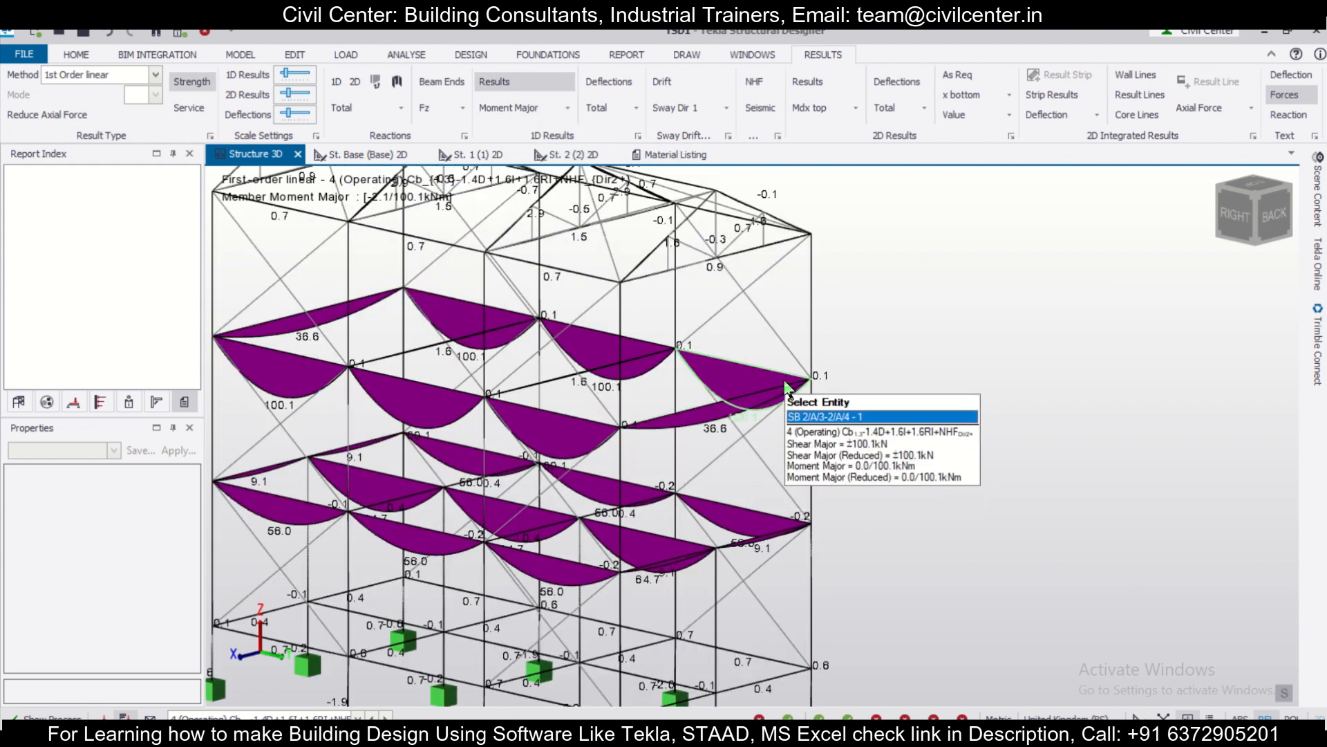
left_click(771, 395)
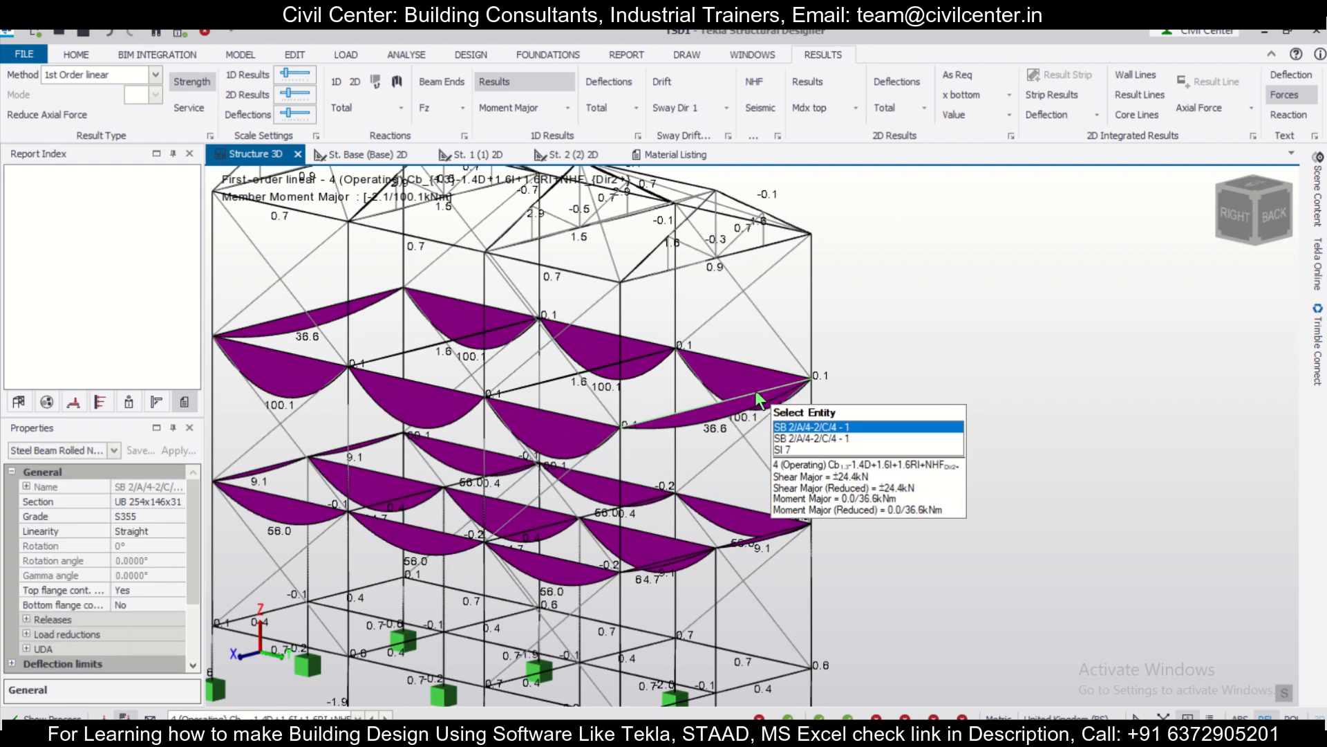
scroll(753, 389, "up", 3)
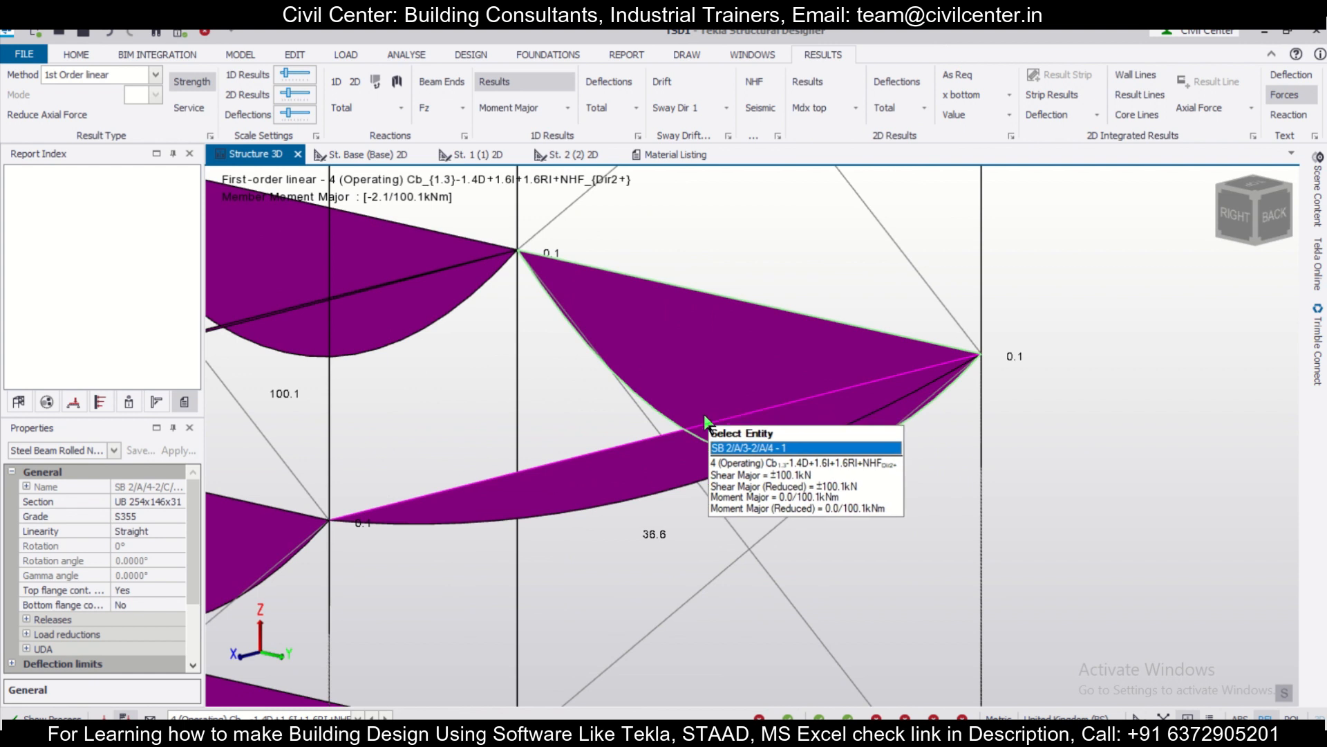
right_click(706, 409)
right_click(633, 449)
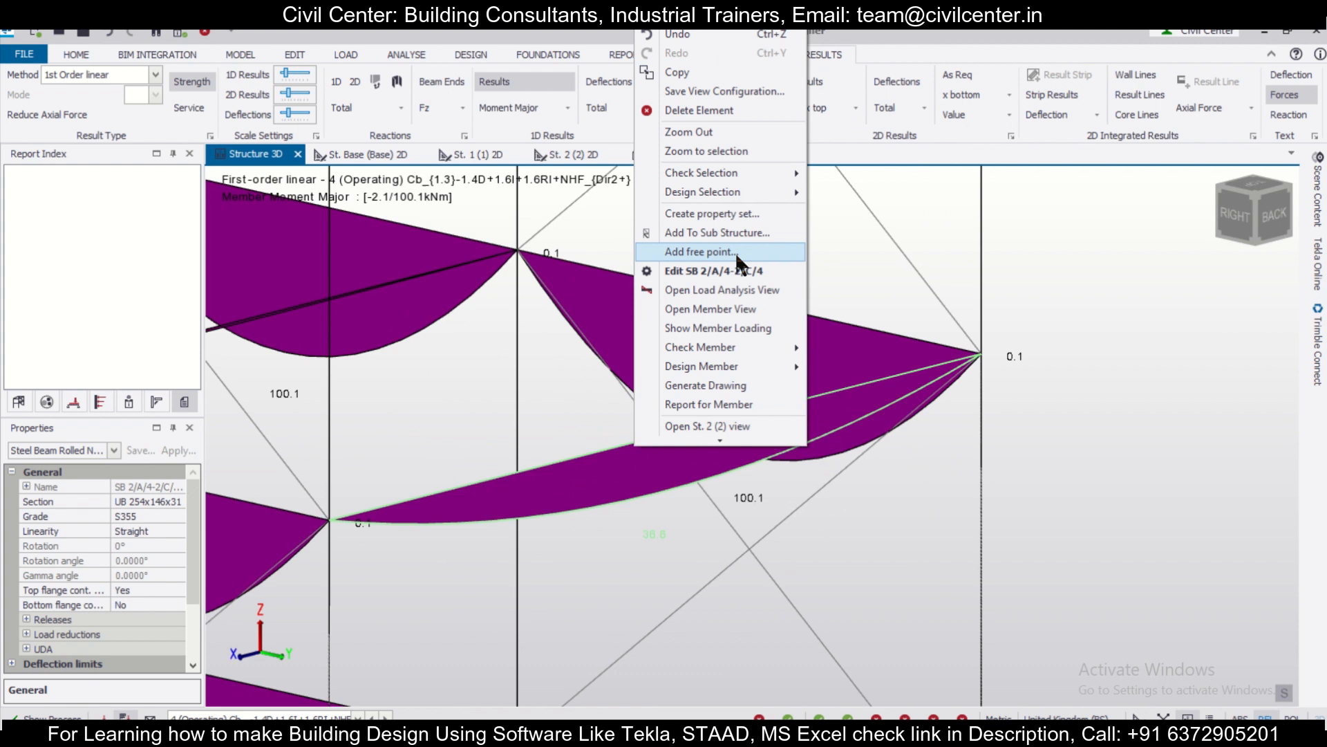
left_click(745, 291)
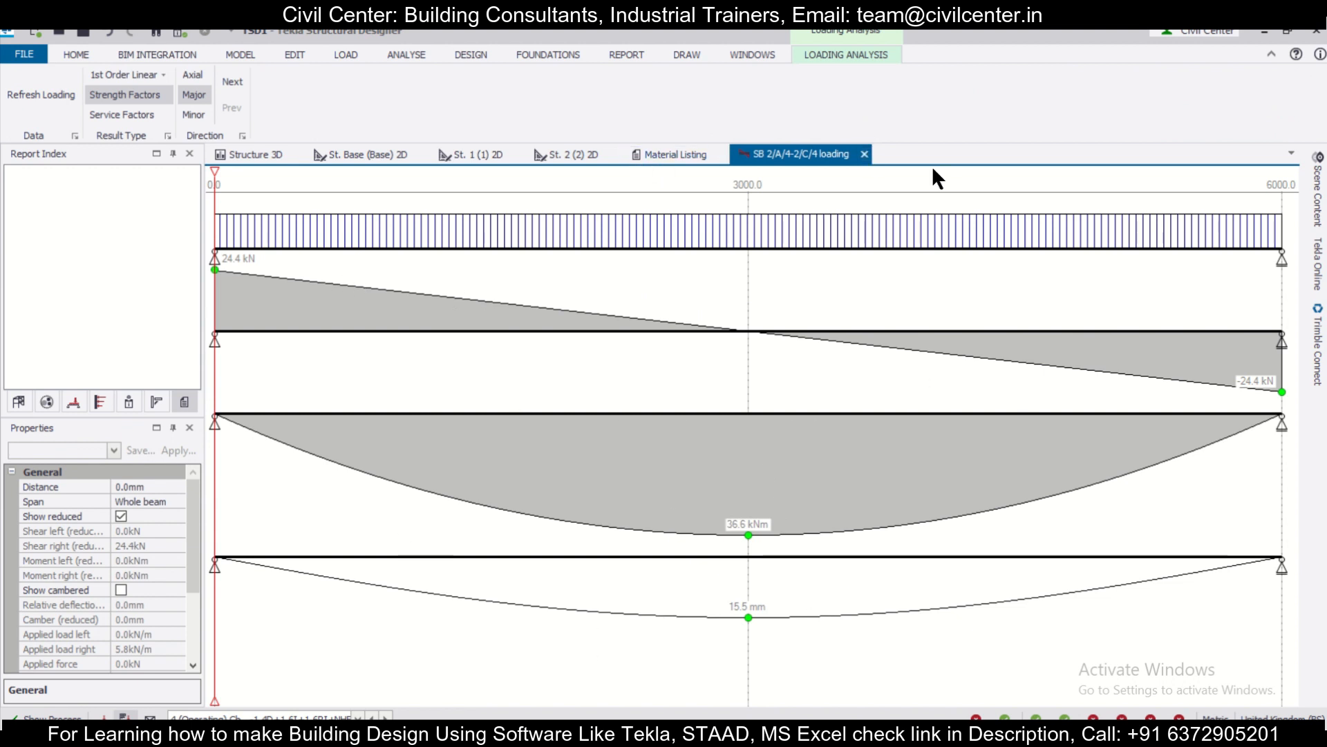
left_click(865, 153)
Replace the moment diagrams with total member deflections, animate the deflected frame, and return to the structural view
scroll(675, 371, "down", 8)
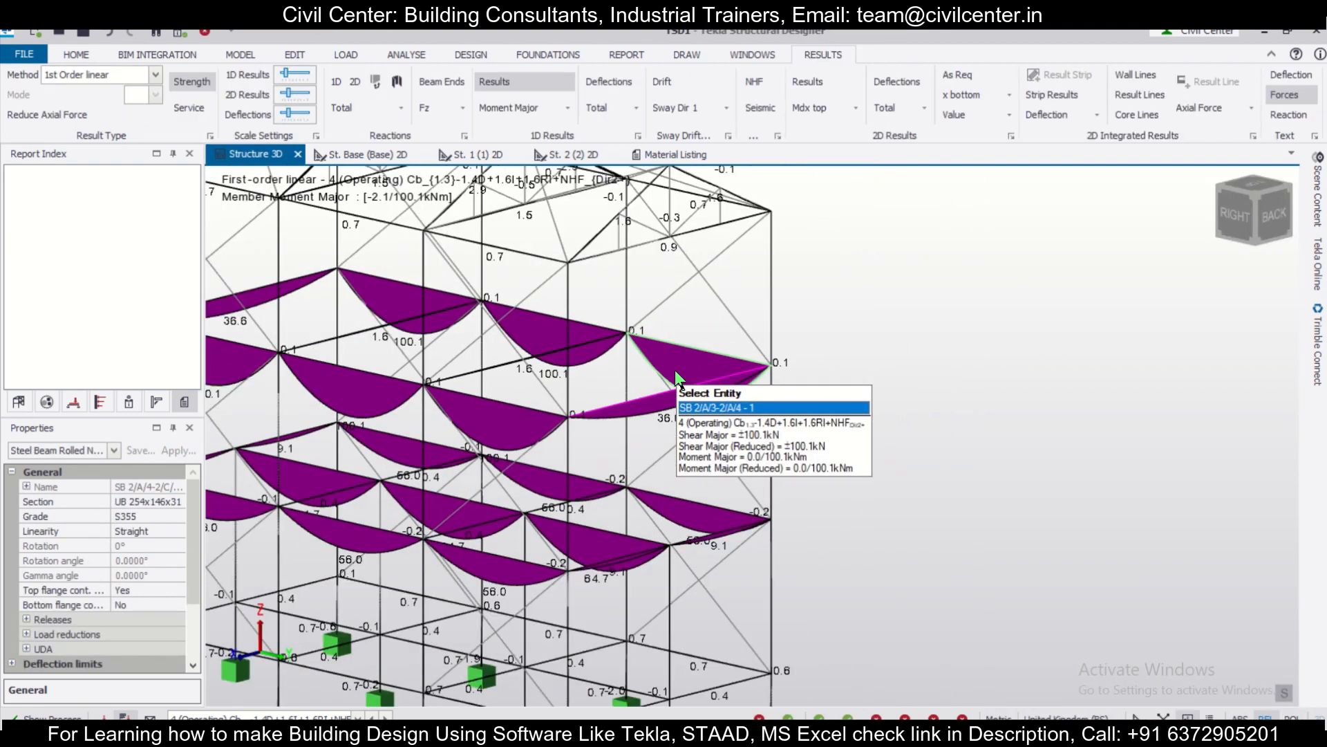
scroll(778, 390, "down", 1)
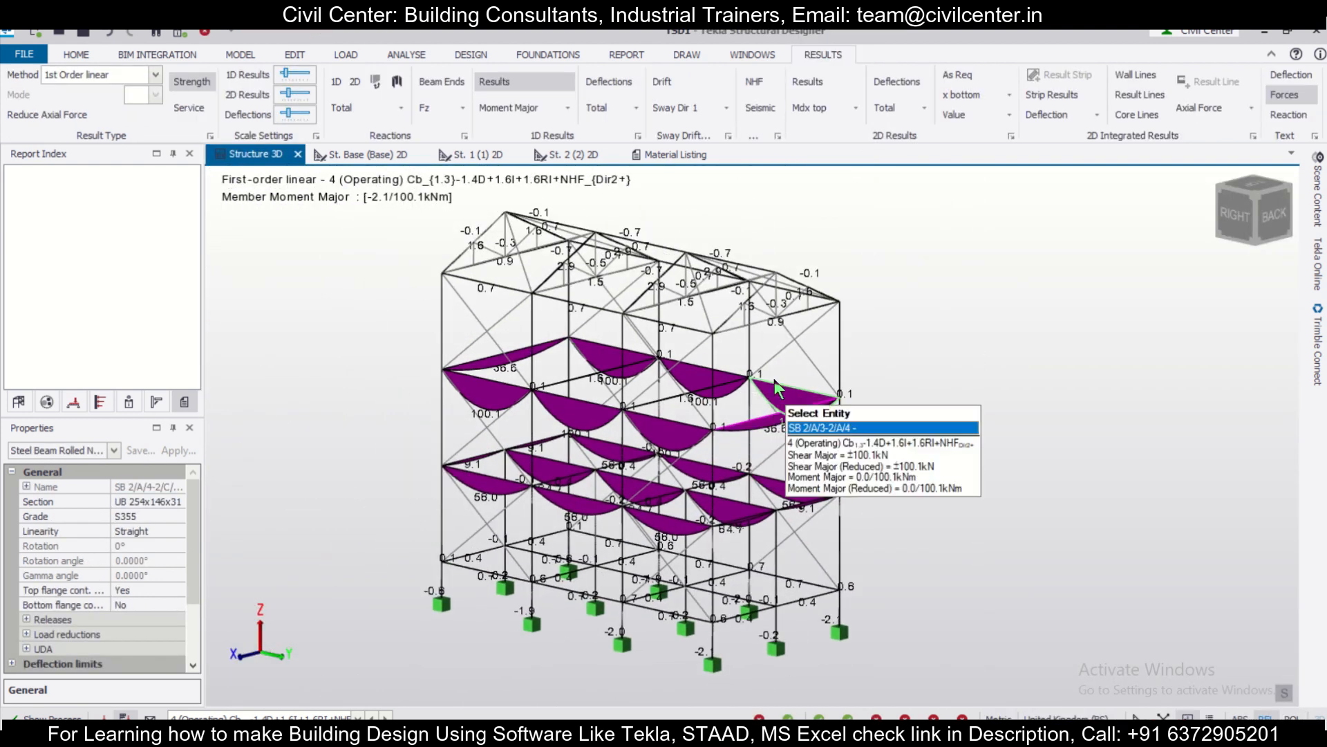
left_click(559, 102)
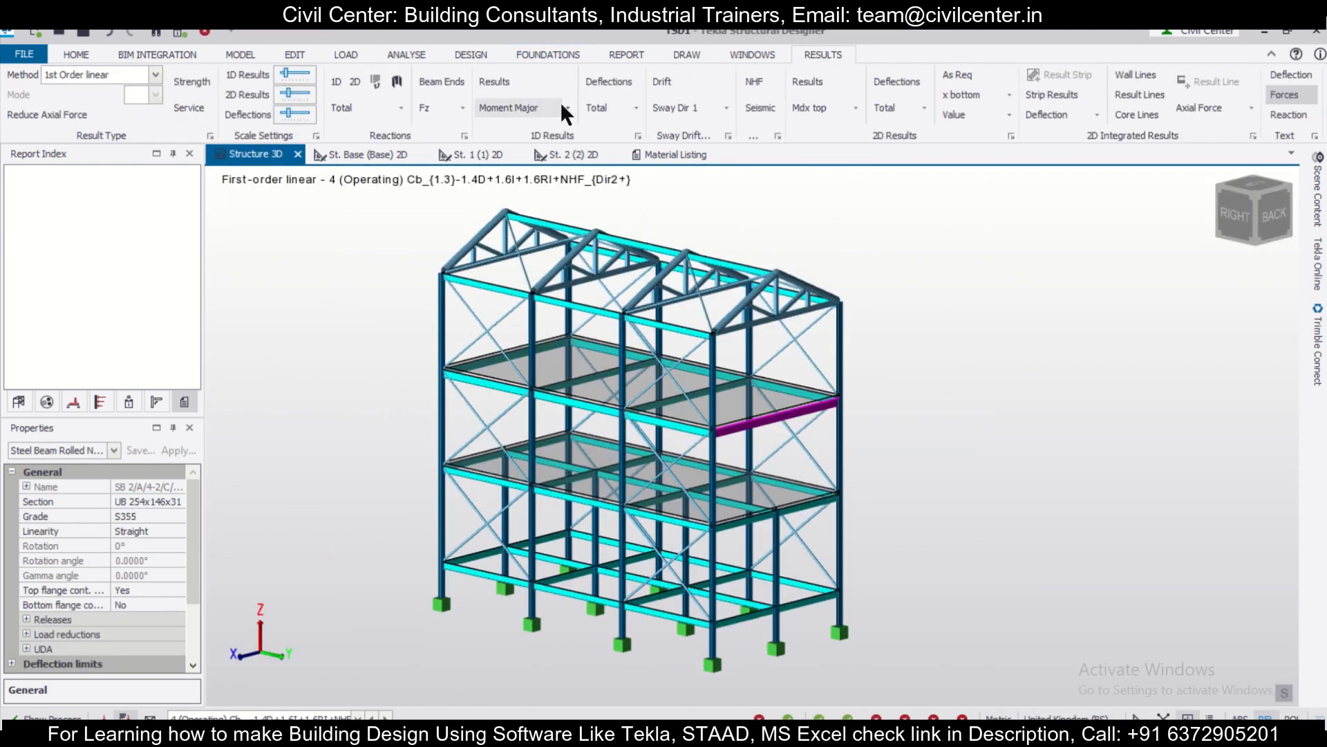
left_click(600, 81)
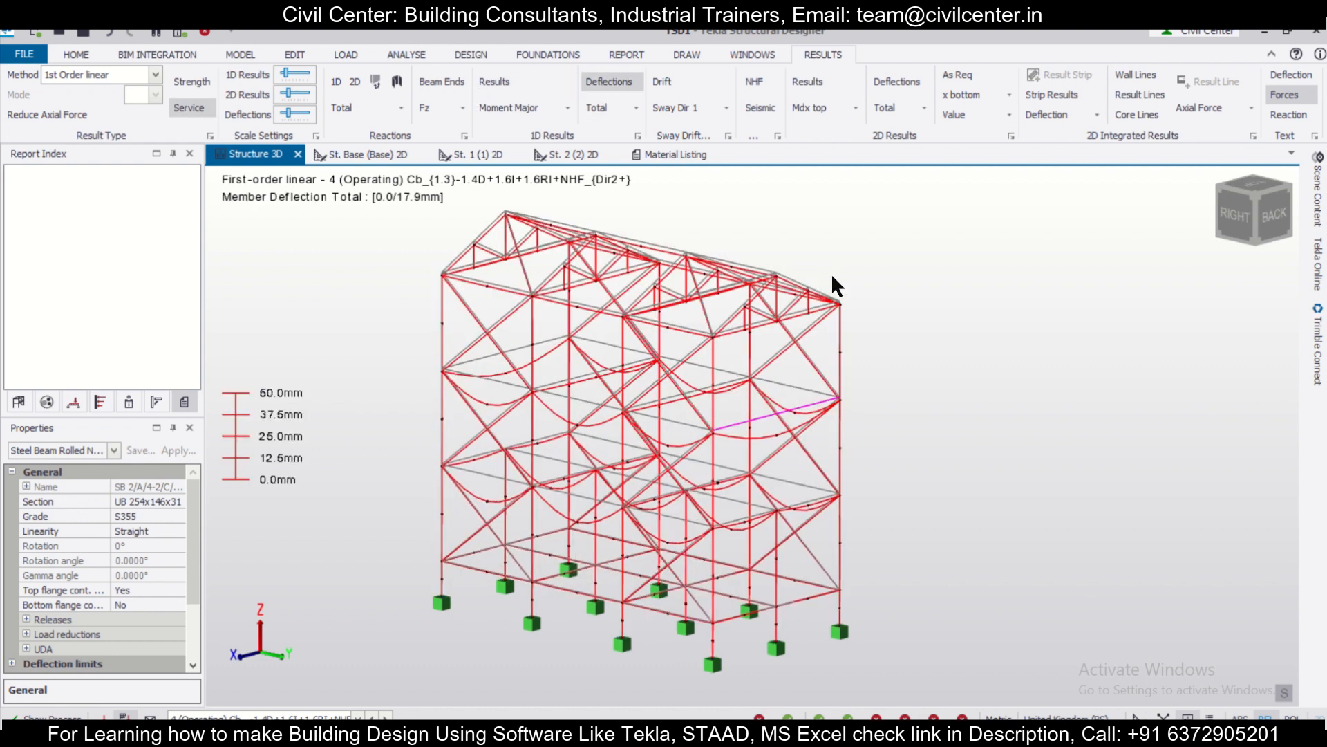
right_click(873, 285)
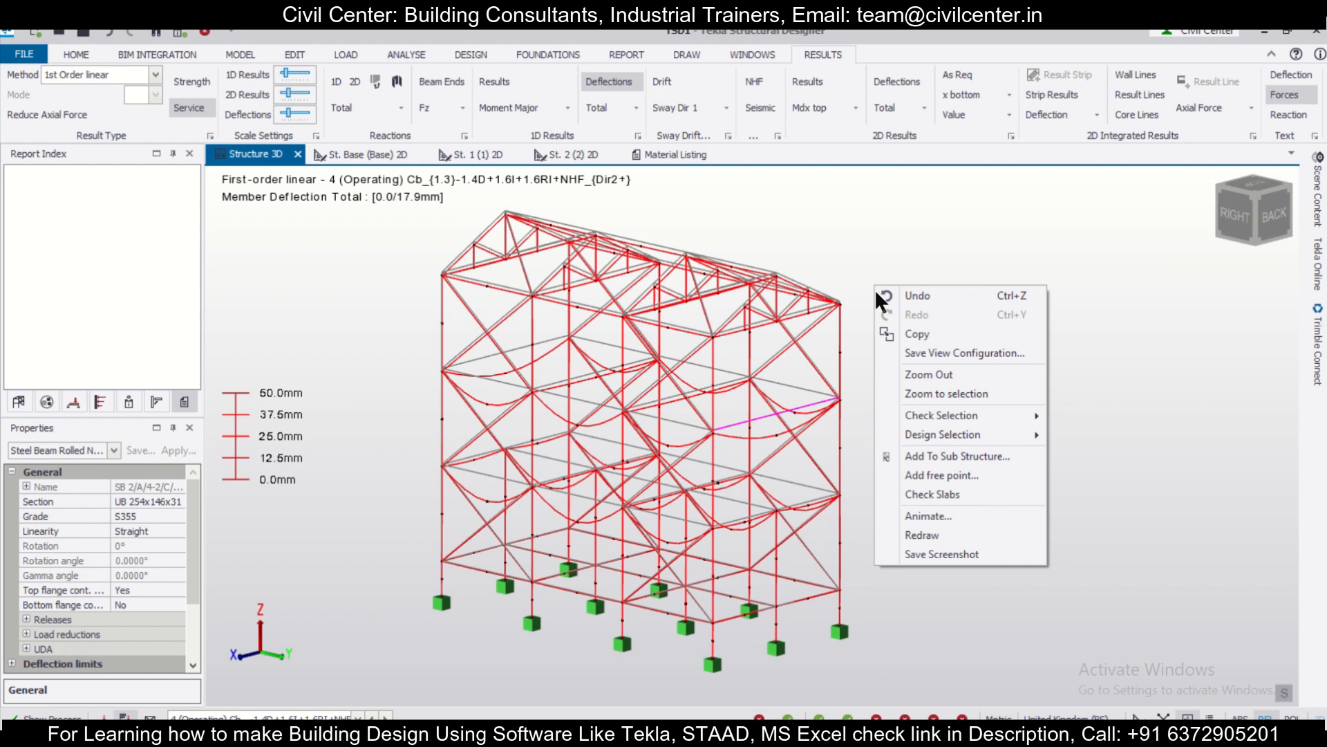
left_click(974, 513)
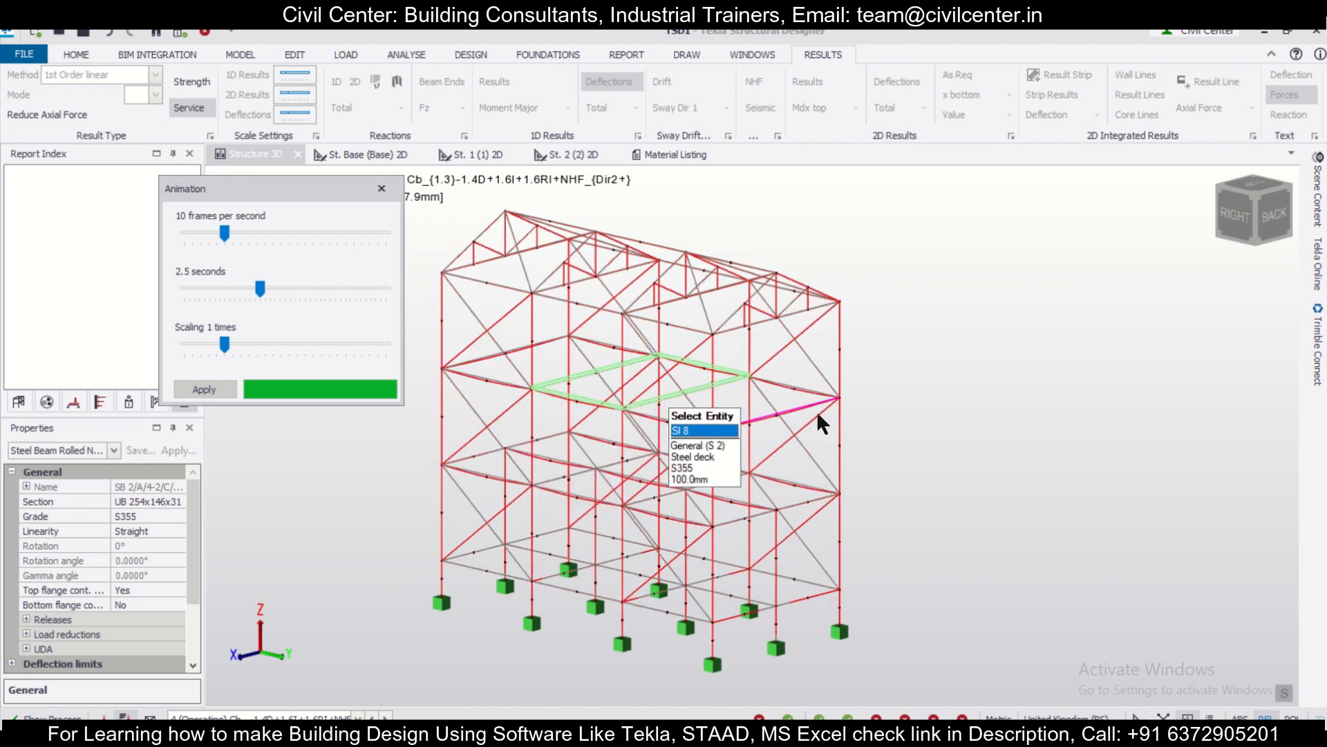
left_click(380, 190)
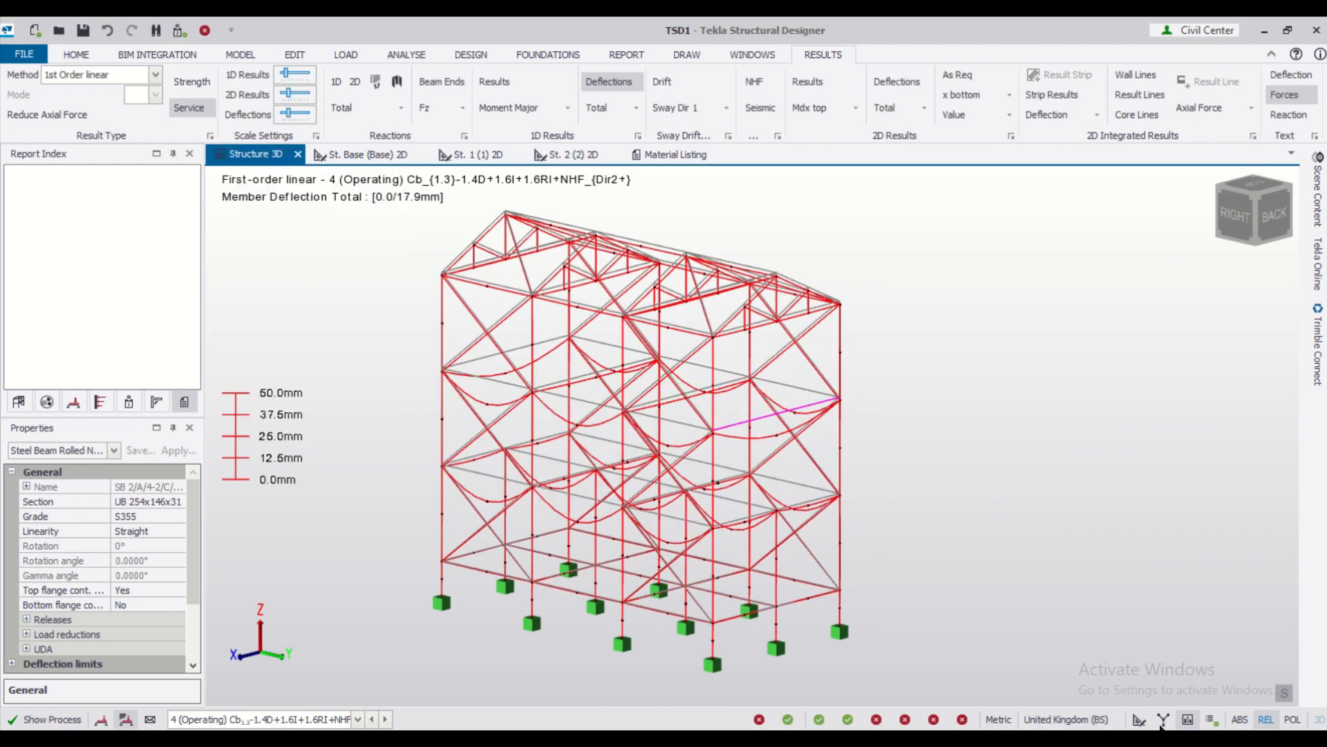
left_click(1139, 720)
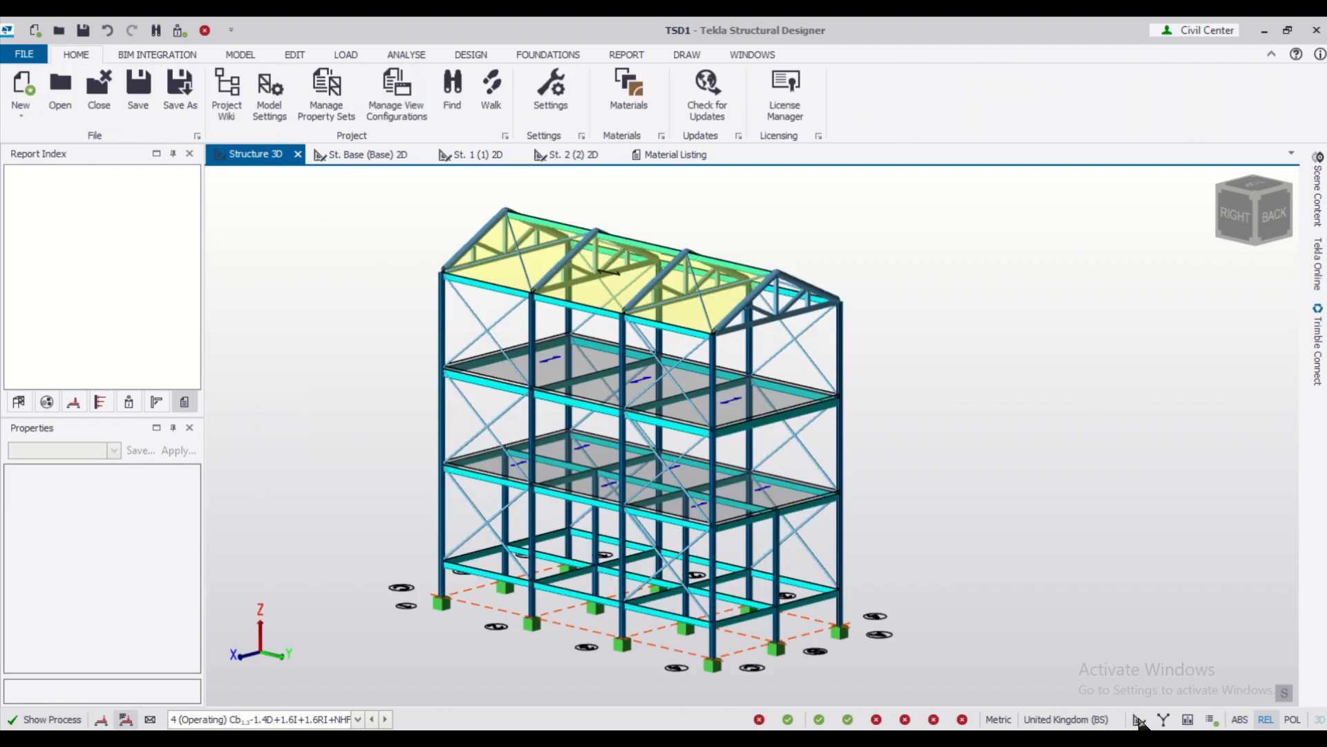